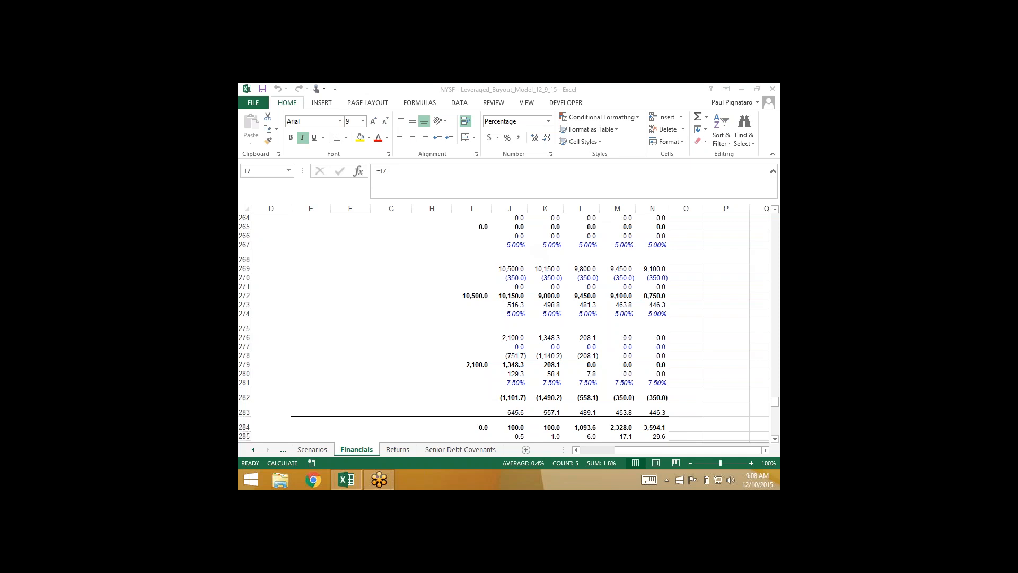
# Examine the formulas and row label of the notes' non-mandatory issuances / (retirements) in row 278.
pyautogui.hotkey('alt', 'Tab')
pyautogui.click(509, 356)
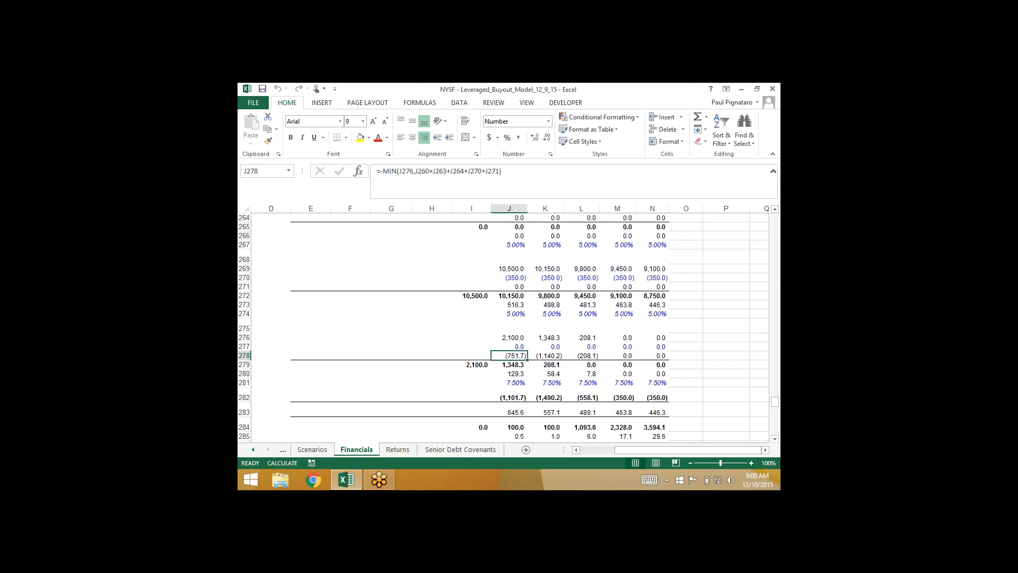
pyautogui.press('Right')
pyautogui.press('Right')
pyautogui.press('Right')
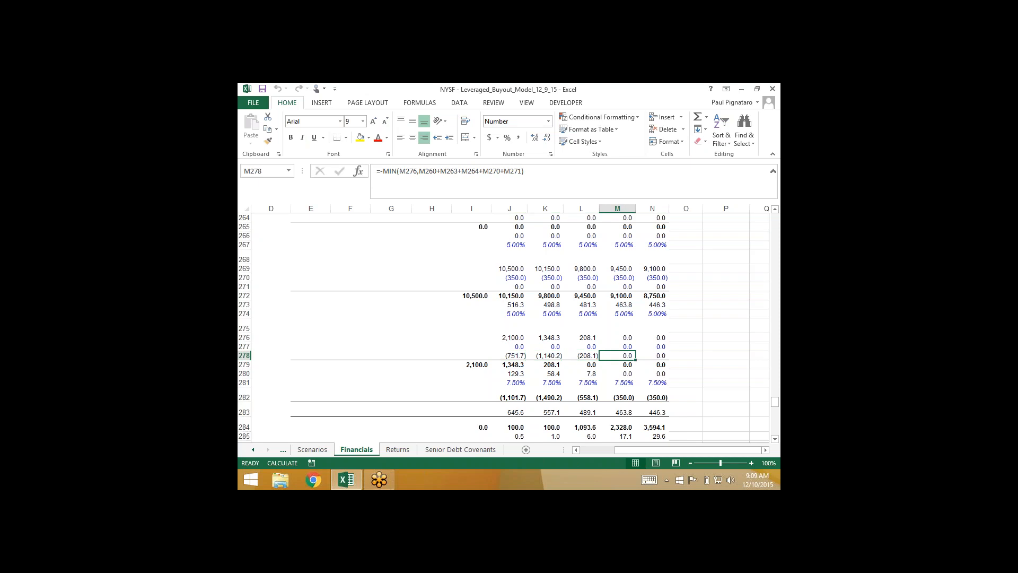
pyautogui.press('Left')
pyautogui.press('Left')
pyautogui.press('Left')
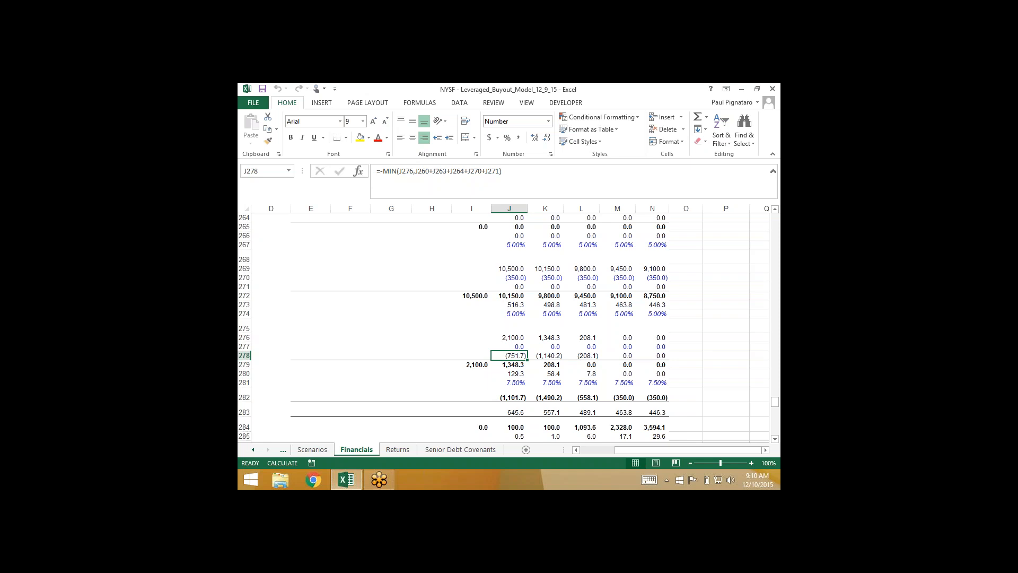
pyautogui.press('Left')
pyautogui.press('Left')
pyautogui.press('Left')
pyautogui.press('Left')
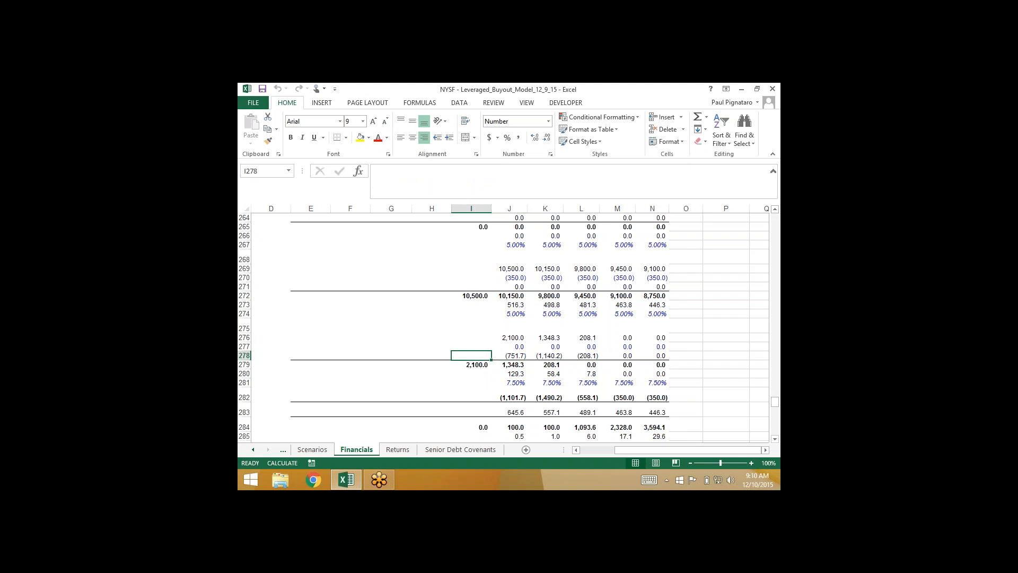
pyautogui.press('Right')
pyautogui.press('Right')
pyautogui.press('Right')
pyautogui.press('Right')
pyautogui.press('Right')
pyautogui.press('Right')
pyautogui.press('Right')
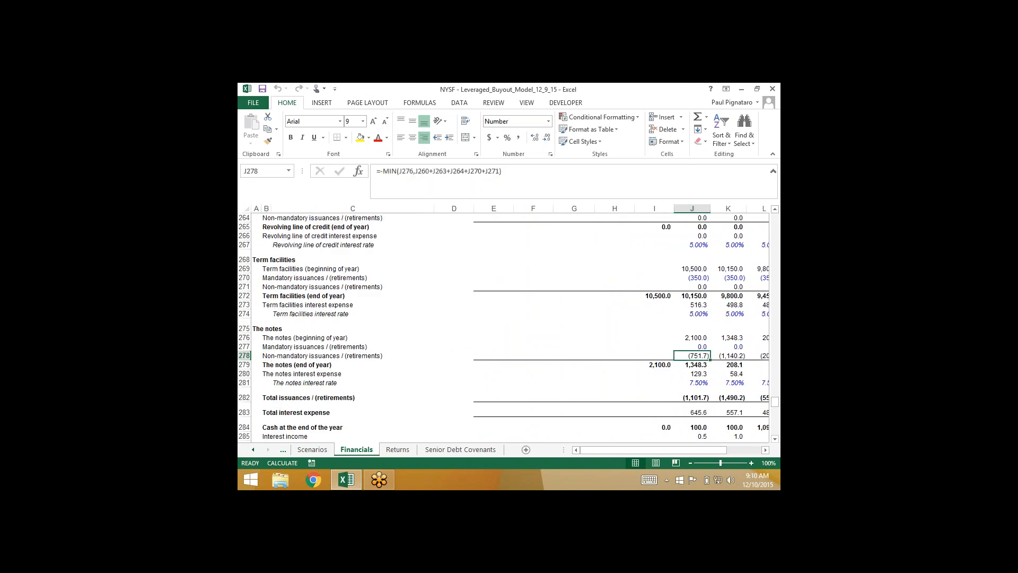
pyautogui.press('Left')
pyautogui.press('Left')
pyautogui.press('Left')
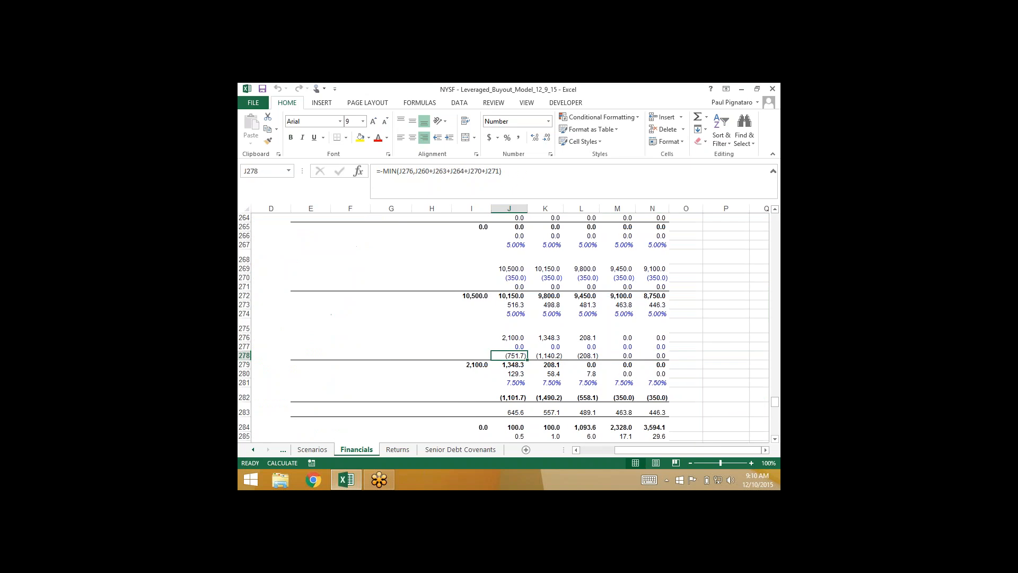
# Create a paydown switch beside the notes' non-mandatory retirements: enter 1 in I278 and label it "Debt Paydown?" in I277.
pyautogui.press('Left')
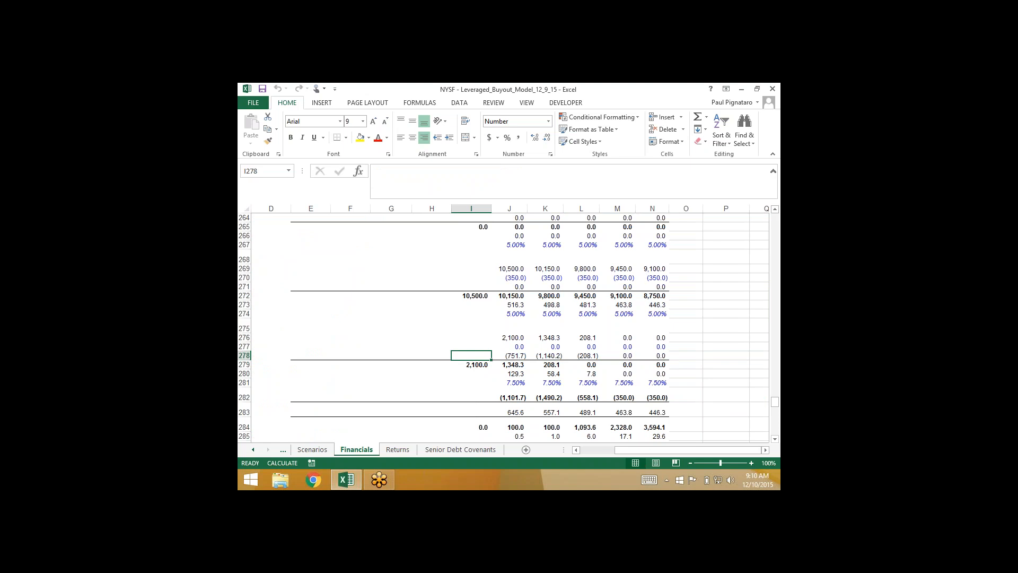
pyautogui.write('1')
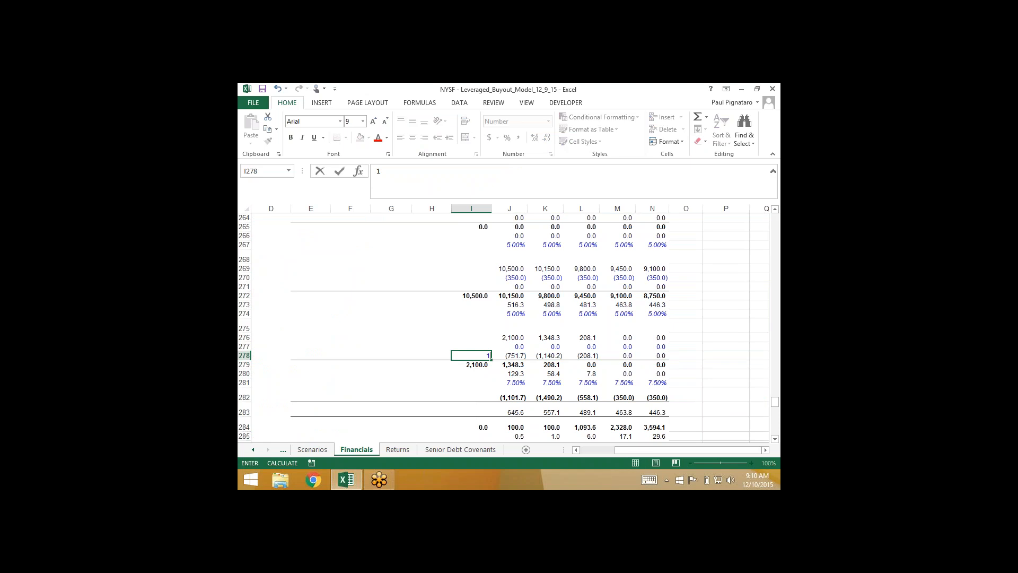
pyautogui.press('Left')
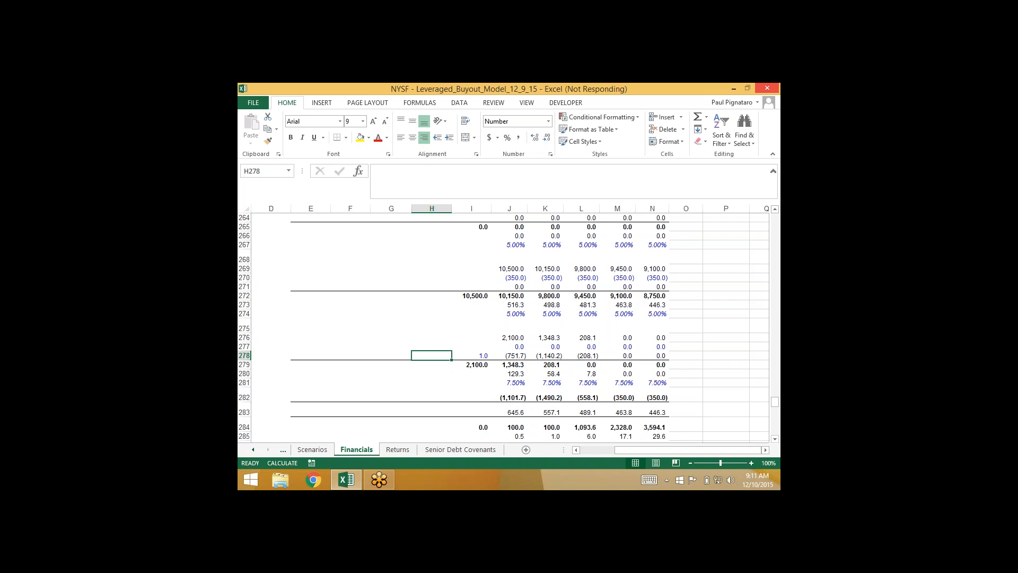
pyautogui.click(470, 346)
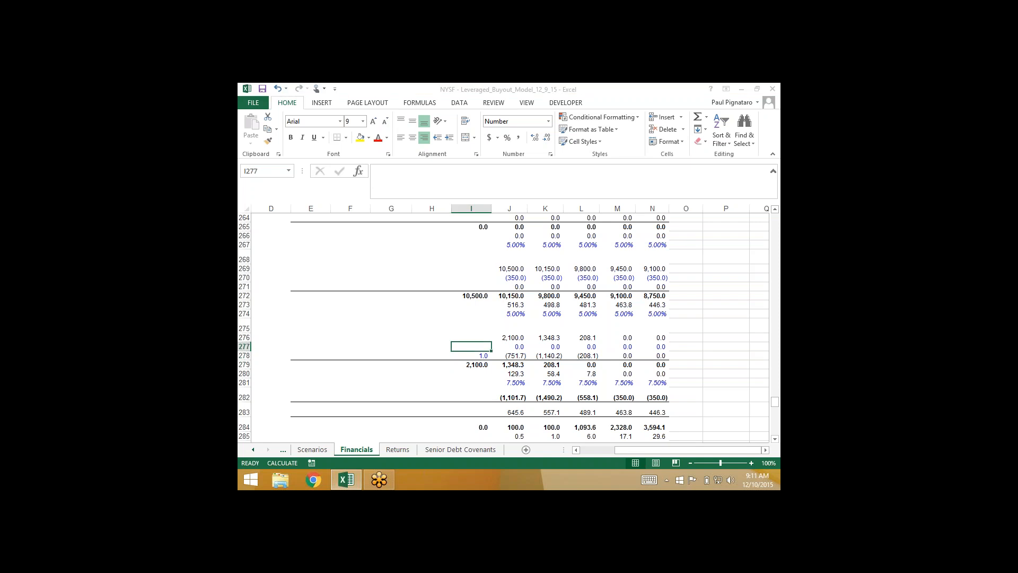
pyautogui.write('Debt')
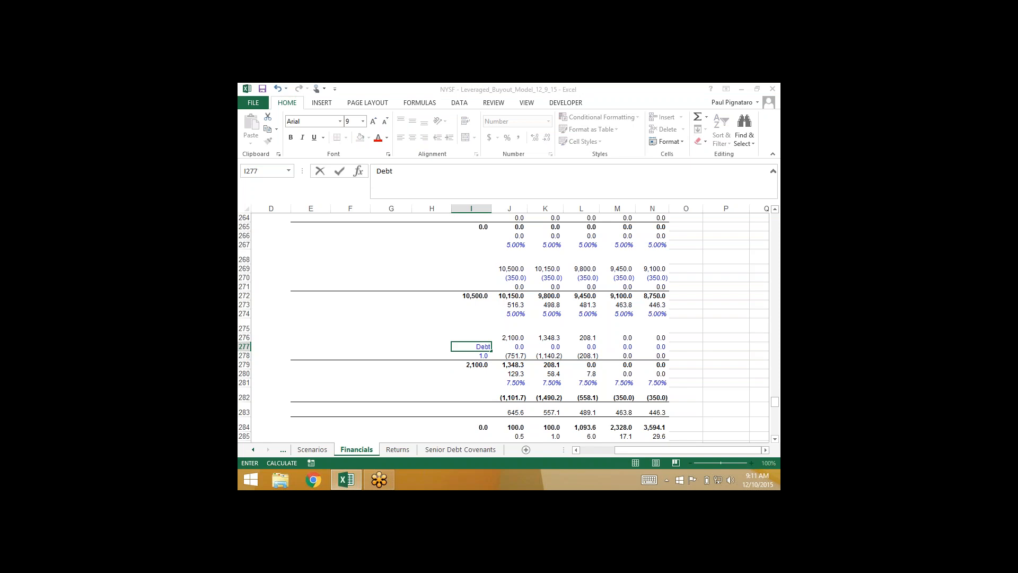
pyautogui.write(' Pydown?')
pyautogui.click(400, 171)
pyautogui.write('a')
pyautogui.press('Return')
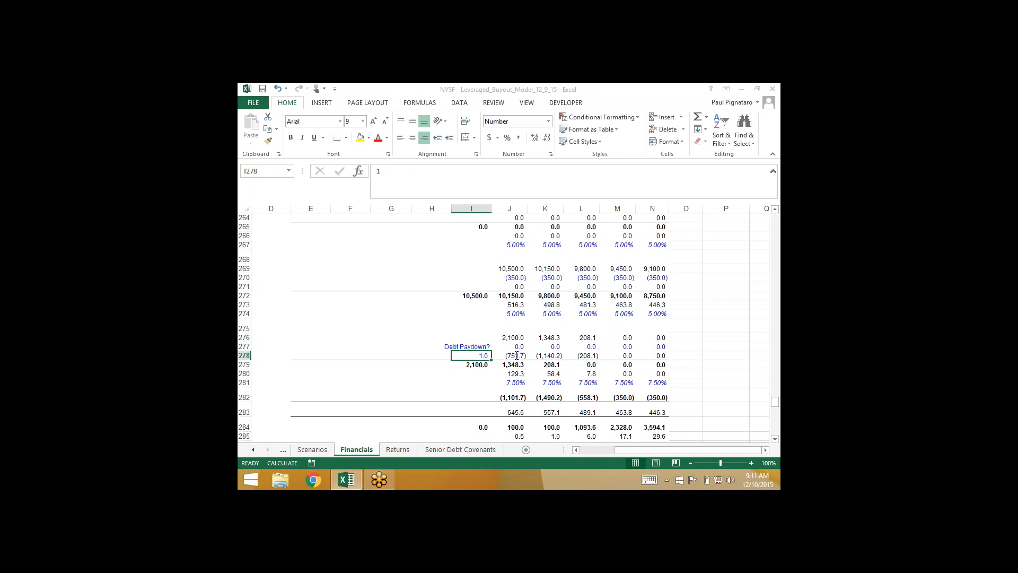
# Multiply the MIN formula in J278 by the absolute reference $I$278 and fill it across to N278.
pyautogui.click(513, 355)
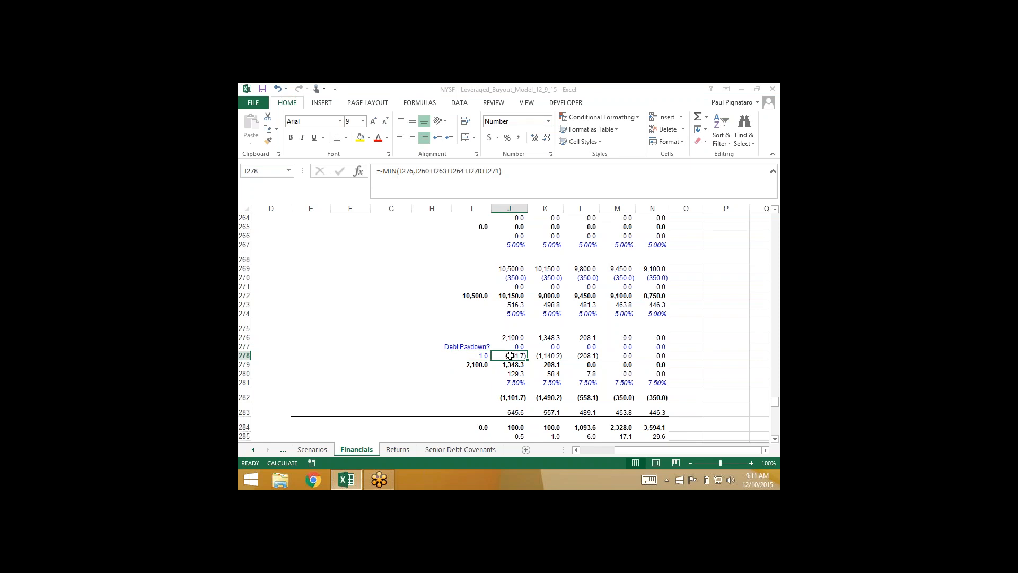
pyautogui.press('F2')
pyautogui.write('*')
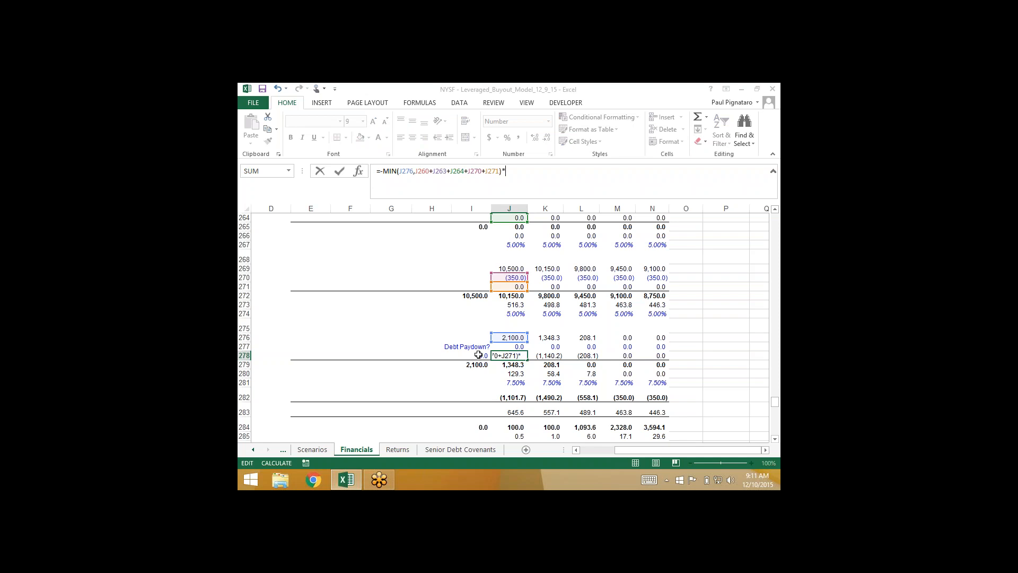
pyautogui.click(478, 356)
pyautogui.press('F4')
pyautogui.hotkey('ctrl', 'Return')
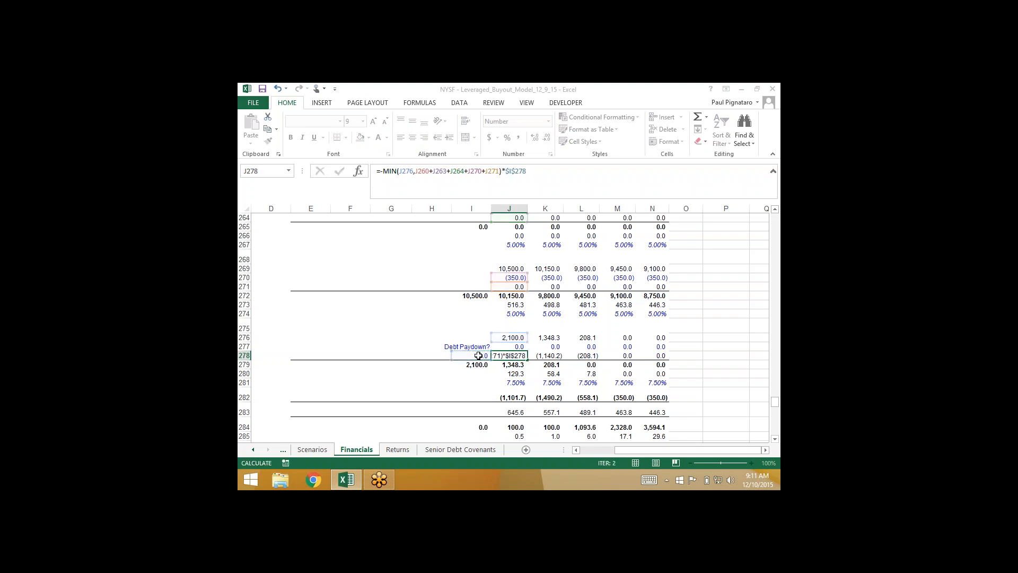
pyautogui.hotkey('shift', 'Right')
pyautogui.hotkey('shift', 'Right')
pyautogui.hotkey('shift', 'Right')
pyautogui.hotkey('shift', 'Right')
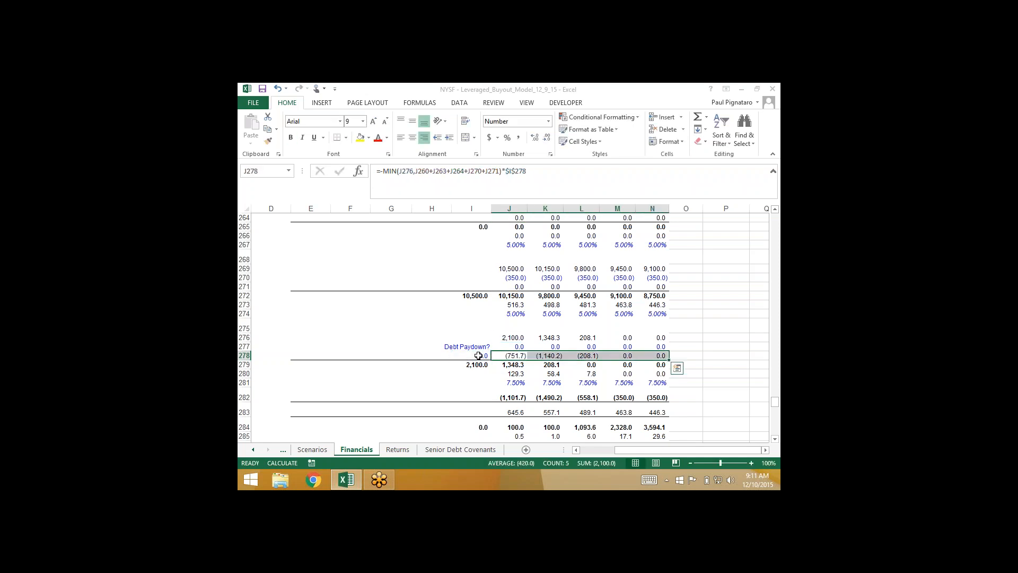
# Check the notes' end-of-year balances and neighbouring rows across the projection years.
pyautogui.press('Down')
pyautogui.press('Right')
pyautogui.press('Right')
pyautogui.press('Right')
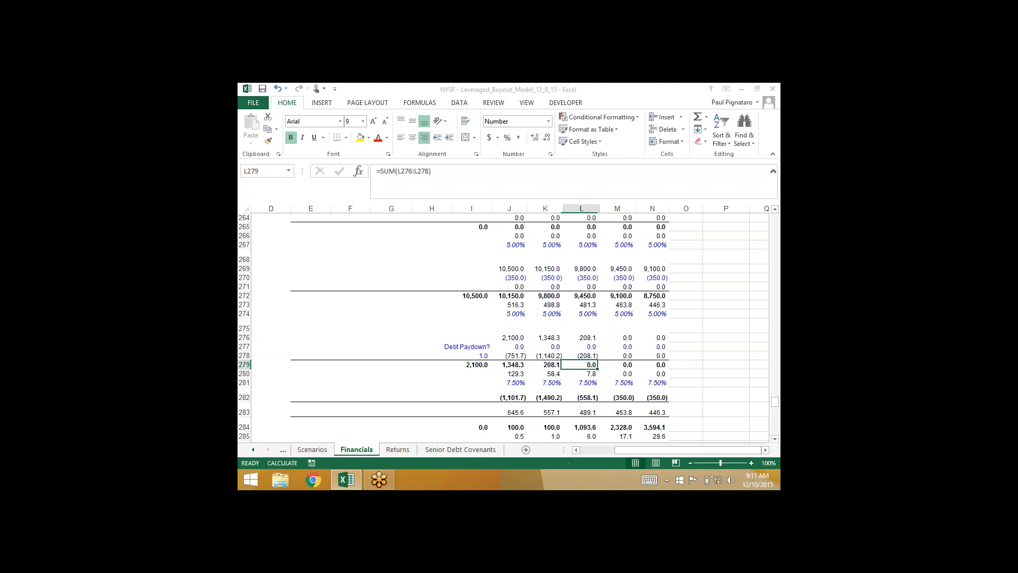
pyautogui.press('Down')
pyautogui.press('Down')
pyautogui.press('Left')
pyautogui.press('Up')
pyautogui.press('Up')
pyautogui.press('Up')
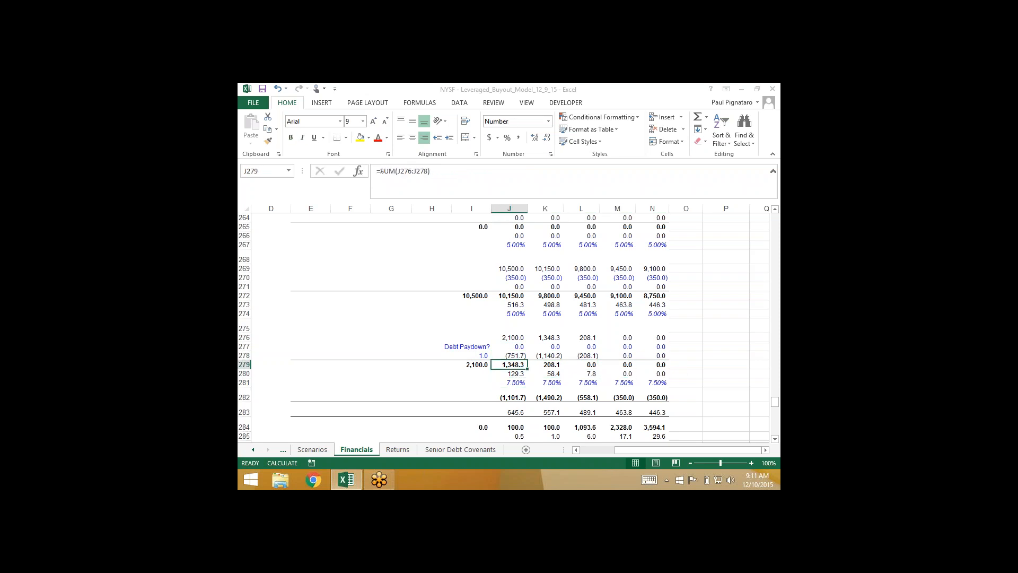
pyautogui.press('Right')
pyautogui.press('Right')
pyautogui.press('Right')
# Set the debt paydown switch in I278 to 0.
pyautogui.press('Left')
pyautogui.press('Left')
pyautogui.press('Left')
pyautogui.press('Left')
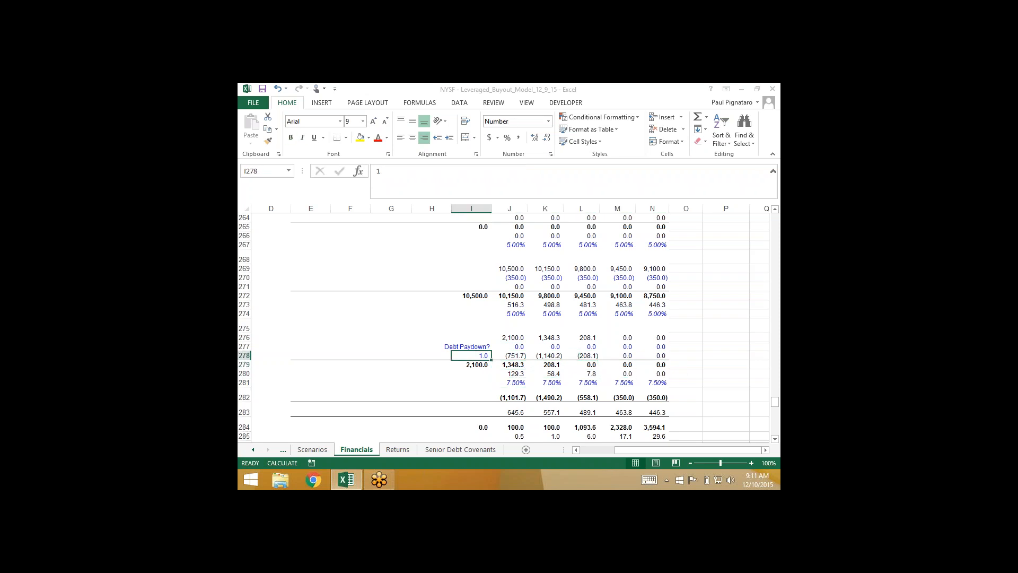
pyautogui.write('0')
pyautogui.press('Return')
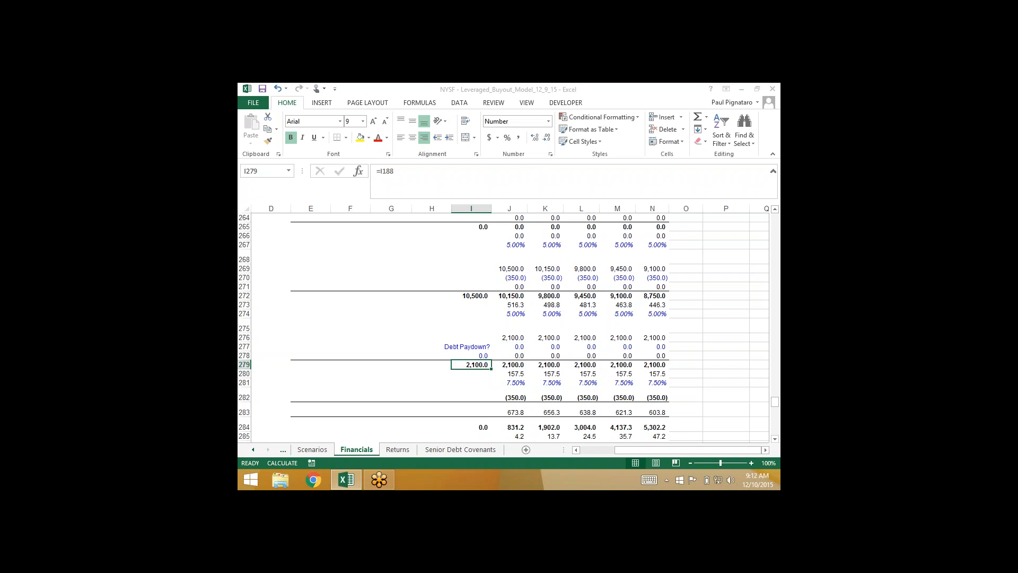
# Insert a new row 282 between the notes interest rate and the Total issuances / (retirements) row.
pyautogui.press('Down')
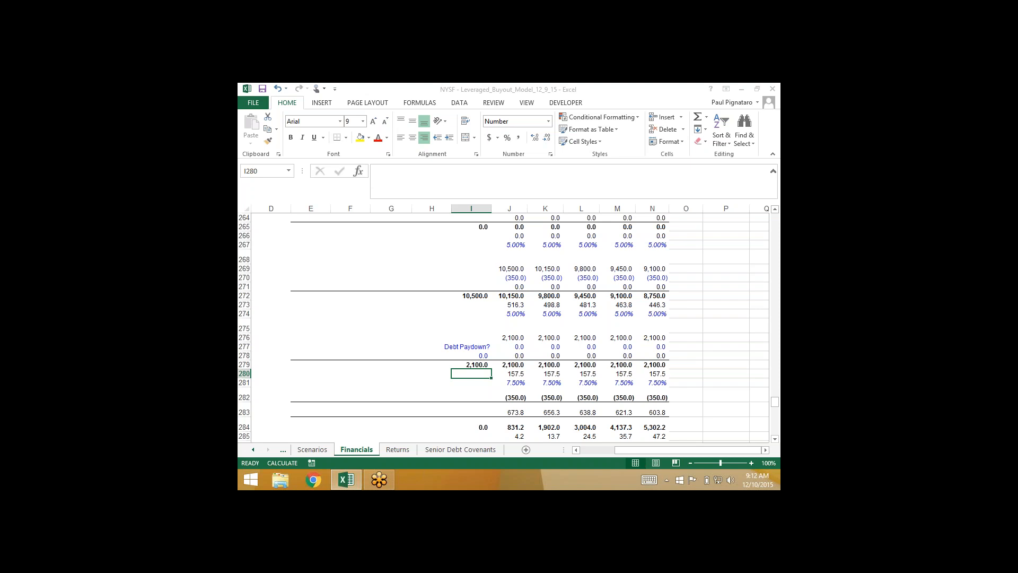
pyautogui.press('Down')
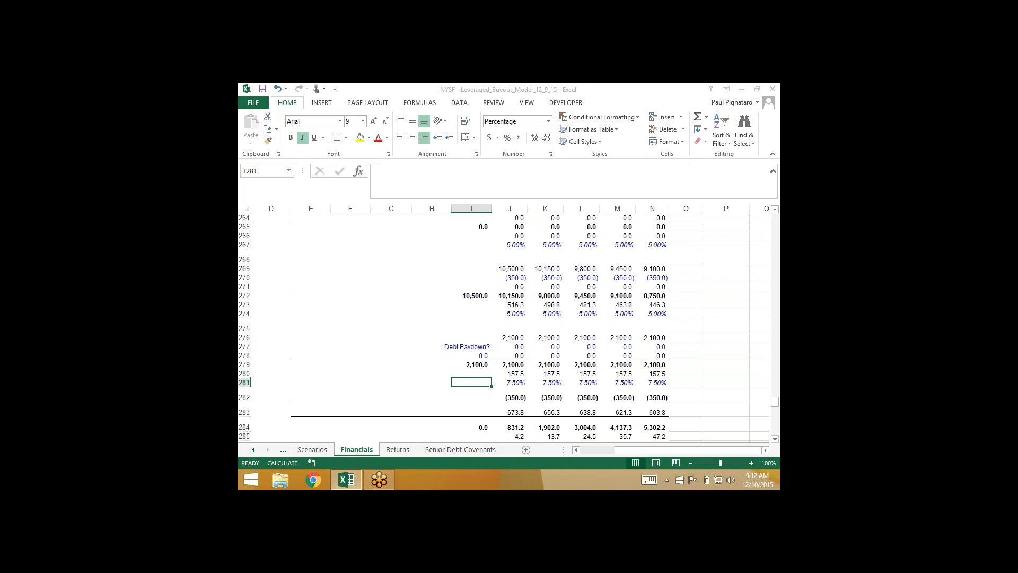
pyautogui.press('Right')
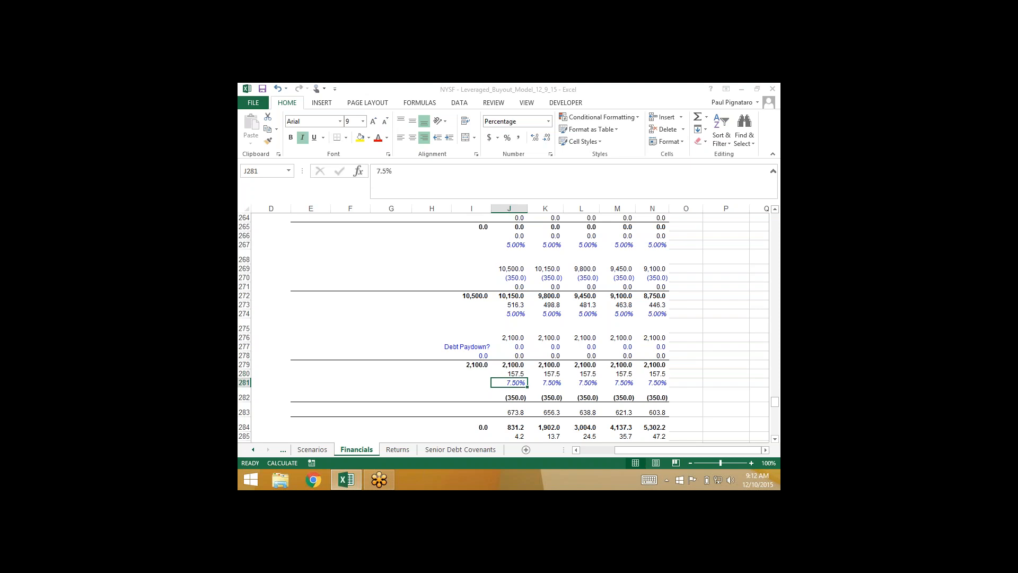
pyautogui.press('Left')
pyautogui.press('Down')
pyautogui.press('Left')
pyautogui.press('Left')
pyautogui.press('Left')
pyautogui.press('Left')
pyautogui.press('Left')
pyautogui.press('Left')
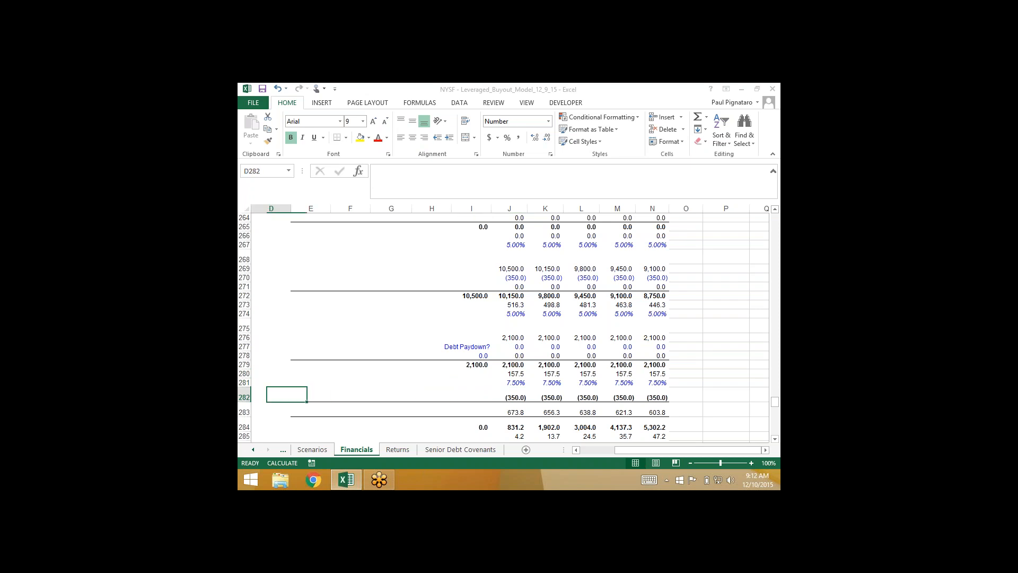
pyautogui.press('Left')
pyautogui.press('Right')
pyautogui.press('Right')
pyautogui.press('Right')
pyautogui.press('Right')
pyautogui.press('Right')
pyautogui.press('Right')
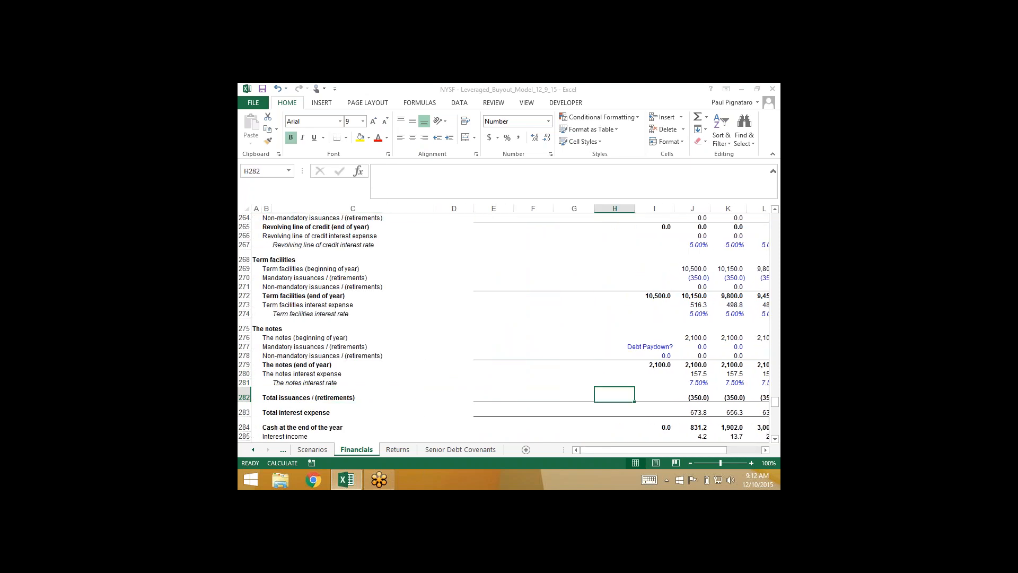
pyautogui.hotkey('shift', 'space')
pyautogui.hotkey('ctrl', 'shift', '+')
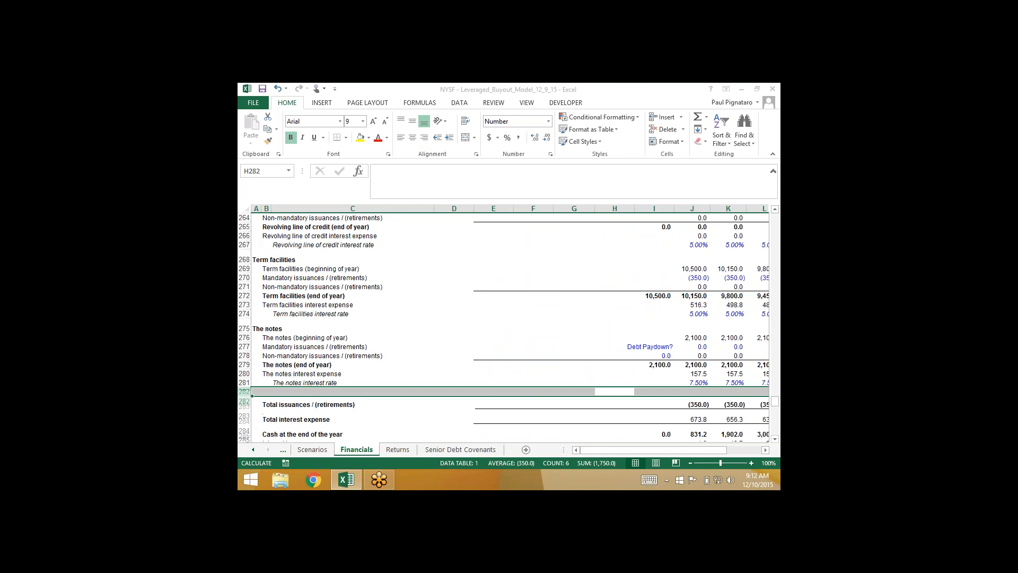
# Label the inserted row "The notes (after P.I.K.)" in B282.
pyautogui.press('Left')
pyautogui.press('Left')
pyautogui.press('Left')
pyautogui.press('Left')
pyautogui.press('Left')
pyautogui.press('Left')
pyautogui.press('Left')
pyautogui.press('Right')
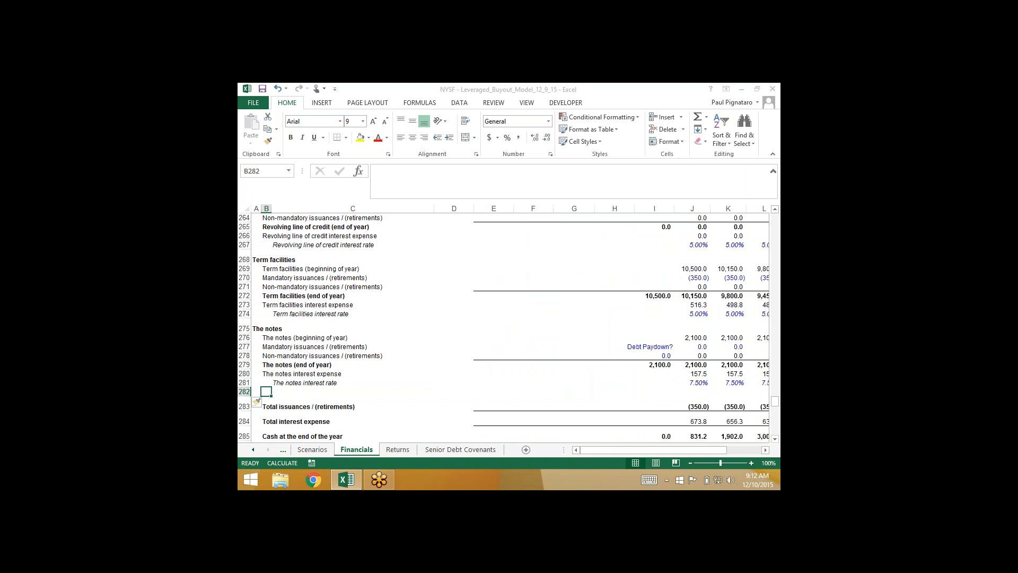
pyautogui.write('The')
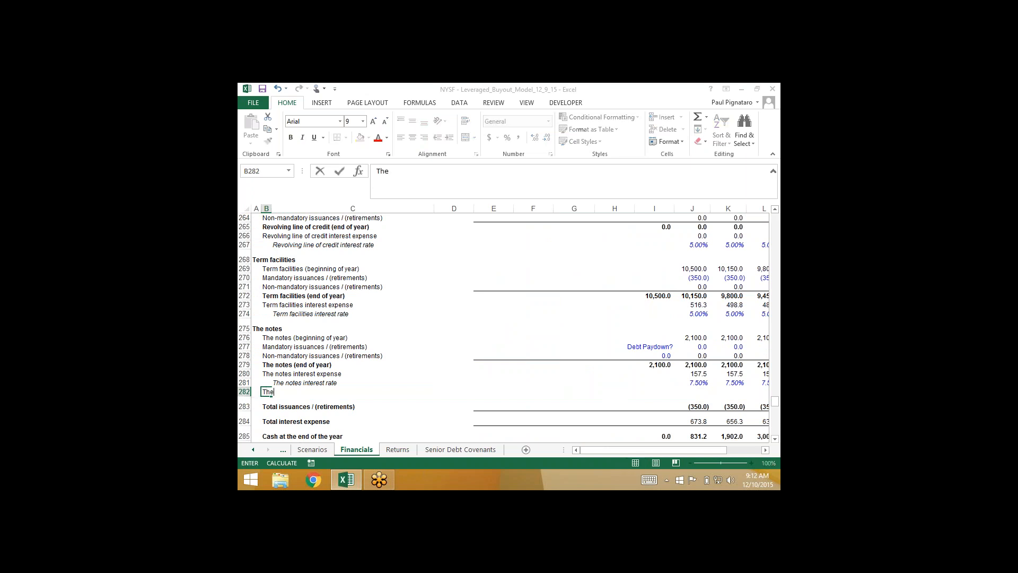
pyautogui.write(' notes (after P')
pyautogui.press('BackSpace')
pyautogui.write('.I.K>')
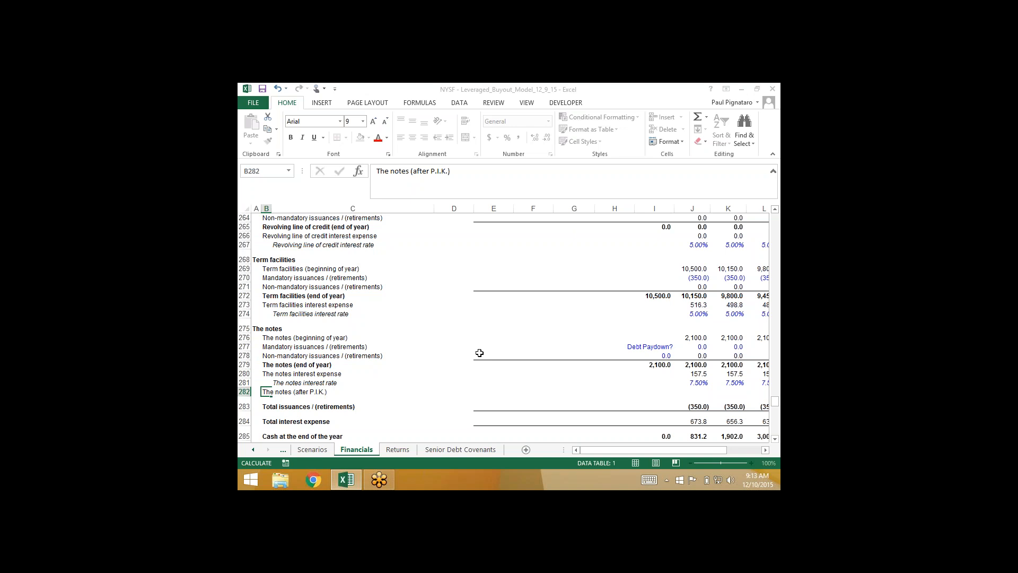
pyautogui.press('Return')
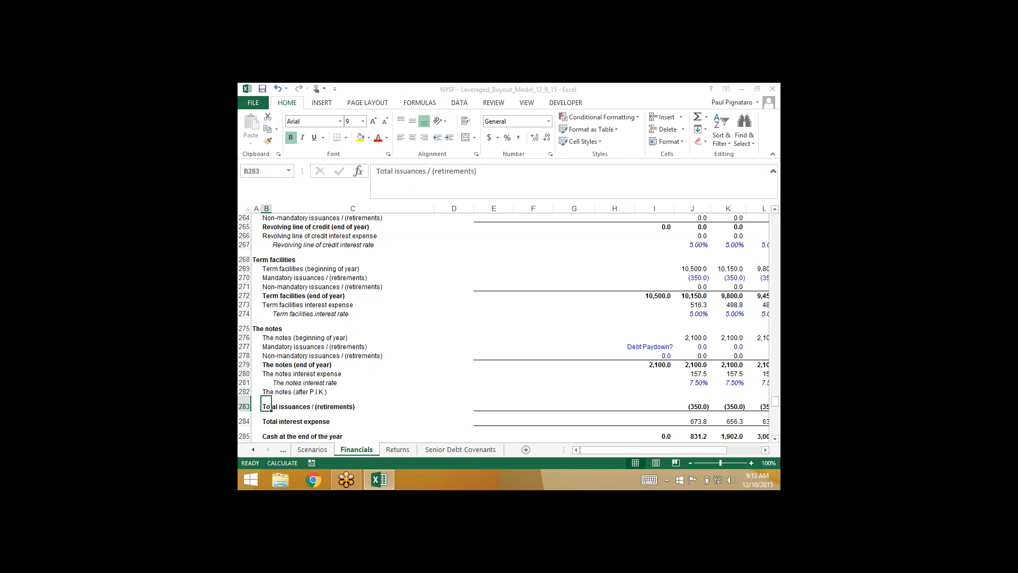
# Rename the section heading in A275 as "PIK Security".
pyautogui.click(256, 328)
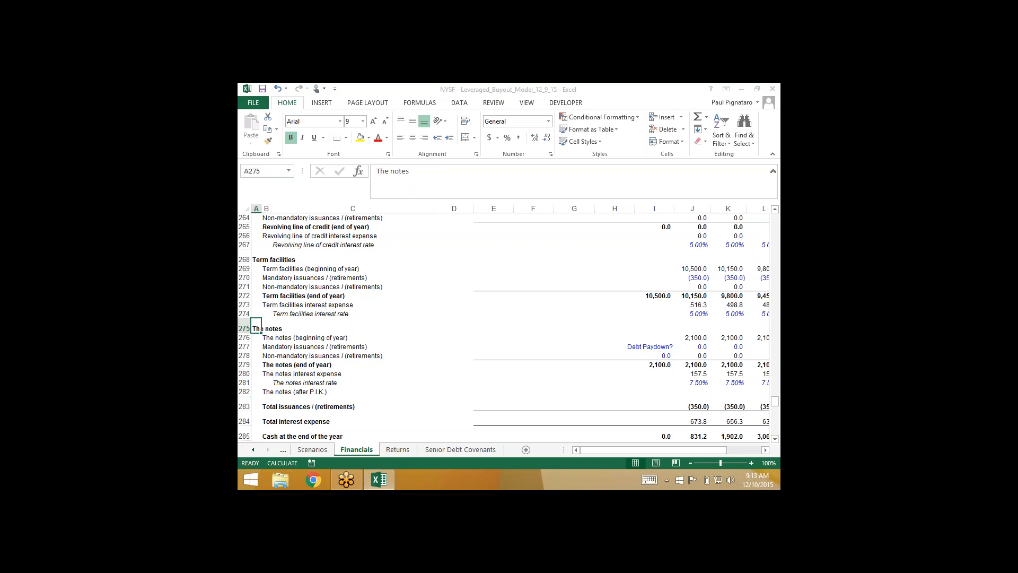
pyautogui.press('BackSpace')
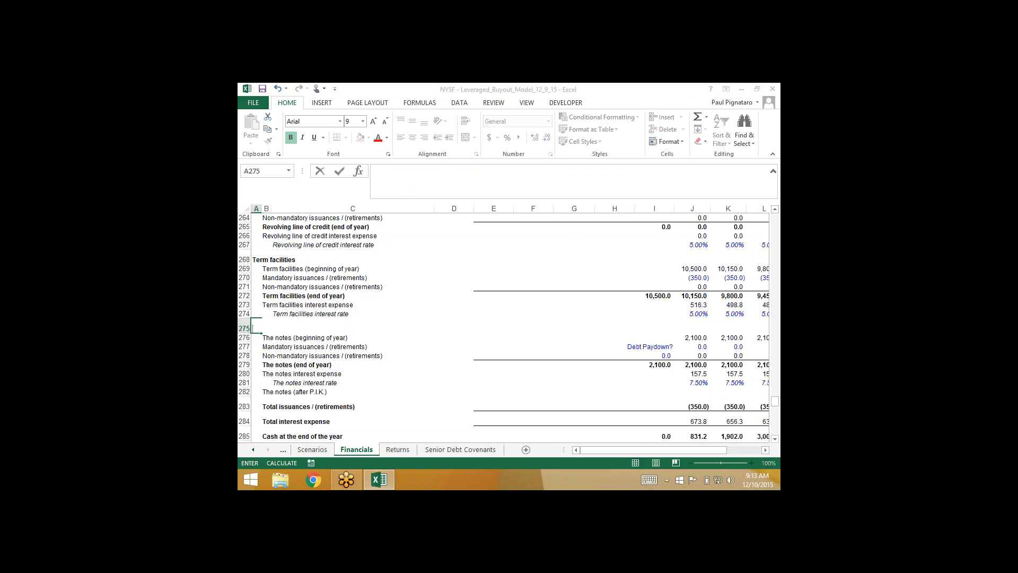
pyautogui.write('PIK Security')
pyautogui.press('Return')
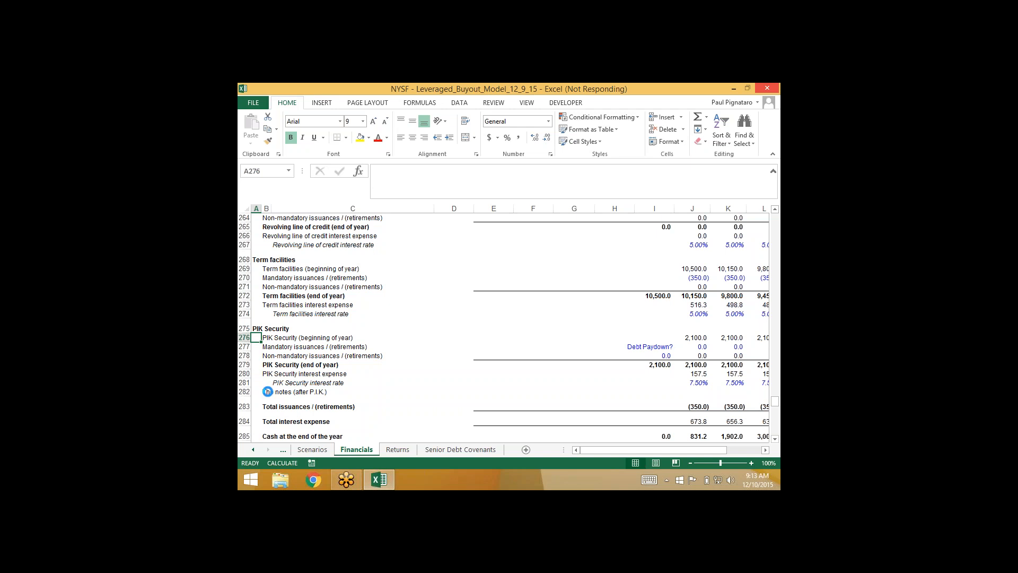
# Replace the label in B282 with the formula =A275&" (after PIK Interest)" so it follows the section heading.
pyautogui.click(267, 392)
pyautogui.write('=')
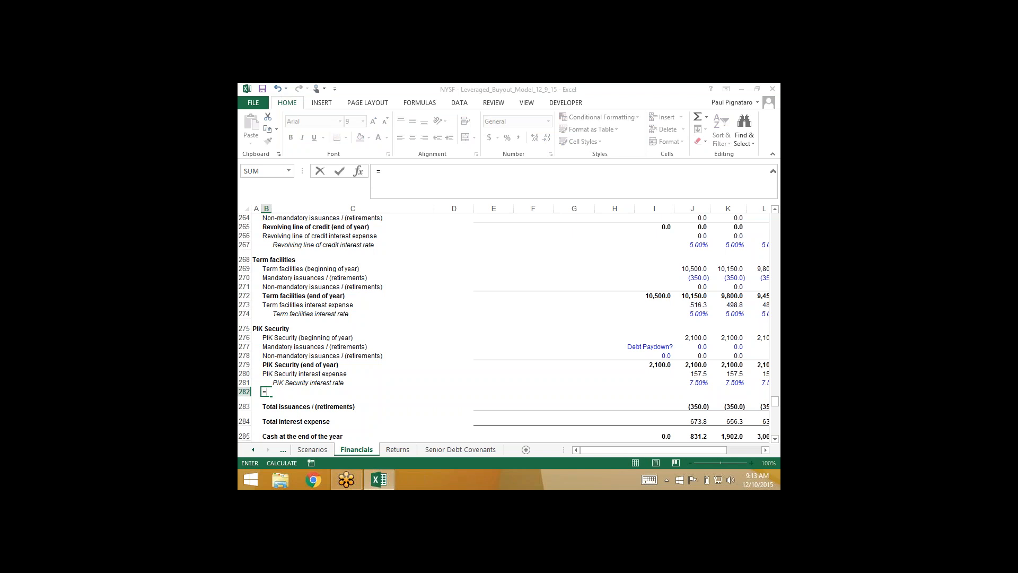
pyautogui.write('&')
pyautogui.press('BackSpace')
pyautogui.click(256, 328)
pyautogui.write('&')
pyautogui.write('" (after')
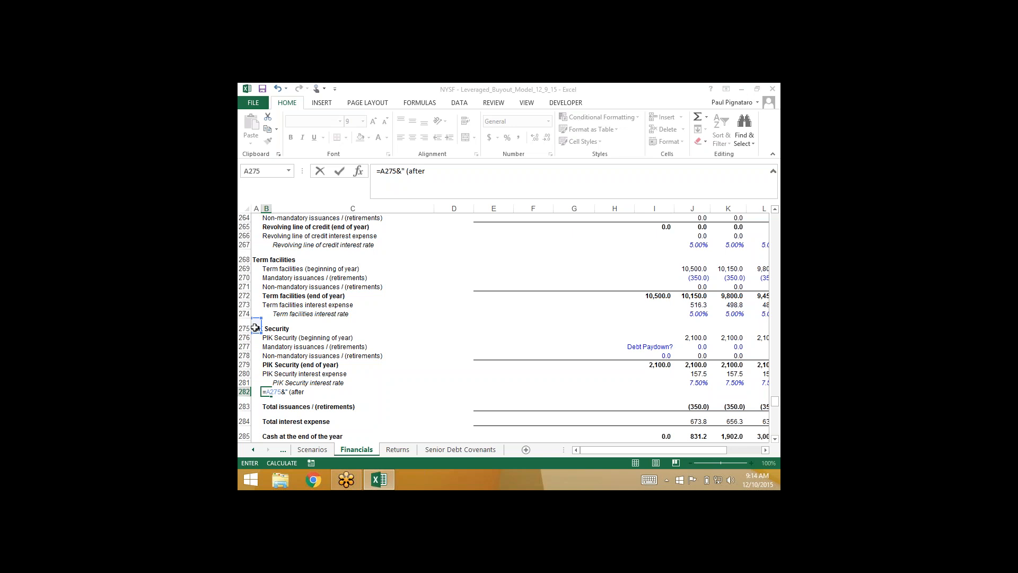
pyautogui.write('PIK Interest)"')
pyautogui.press('Return')
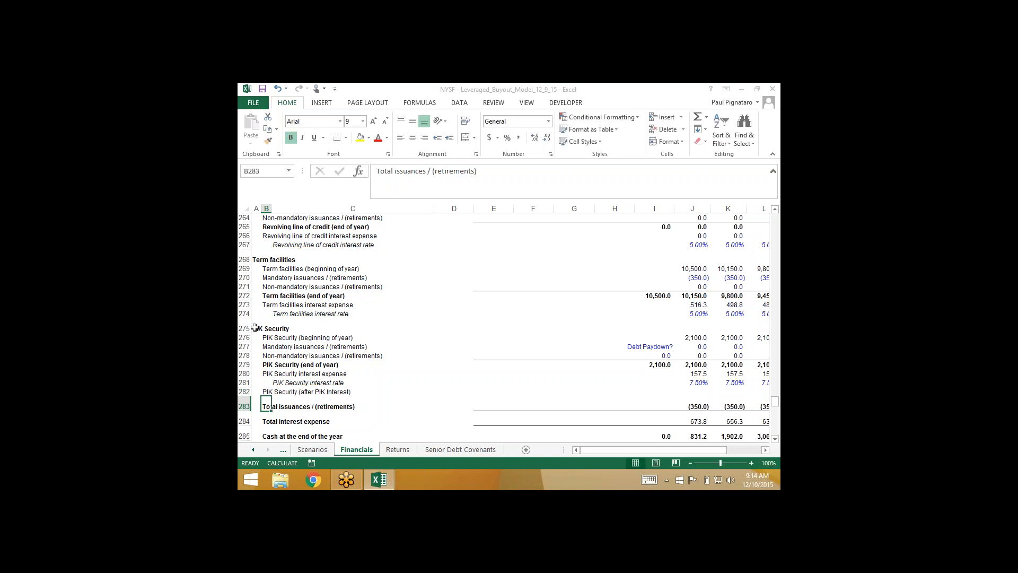
pyautogui.click(264, 392)
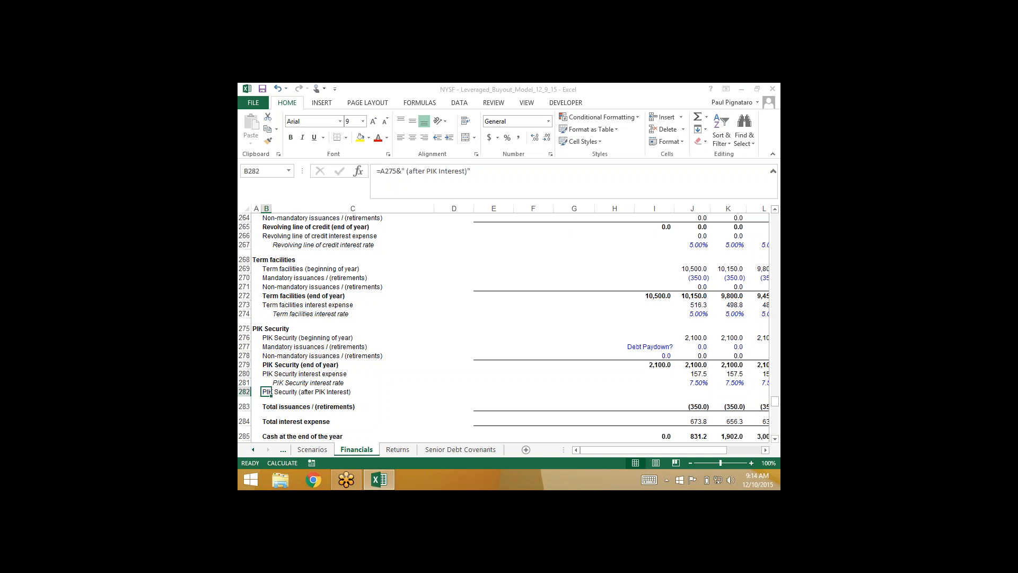
# Calculate the 2014E PIK Security balance after PIK interest in J282 as =J279+J280.
pyautogui.click(692, 391)
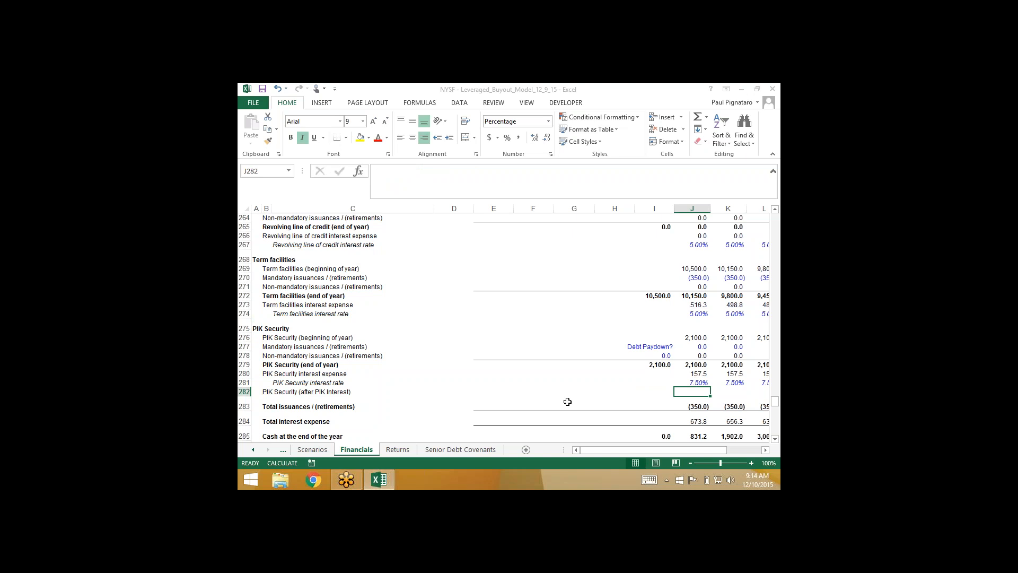
pyautogui.write('=')
pyautogui.press('Up')
pyautogui.press('Up')
pyautogui.press('Up')
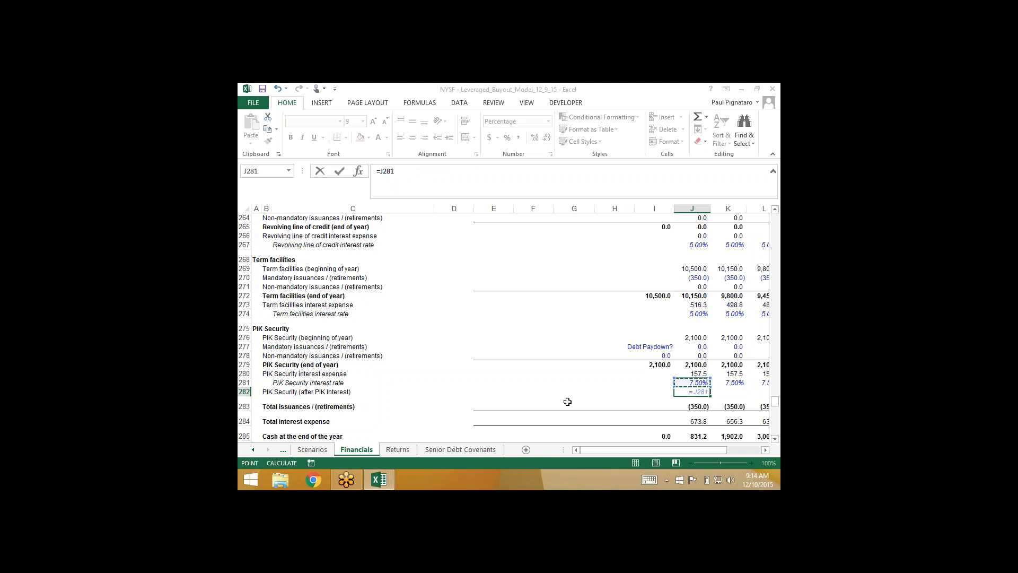
pyautogui.write('+')
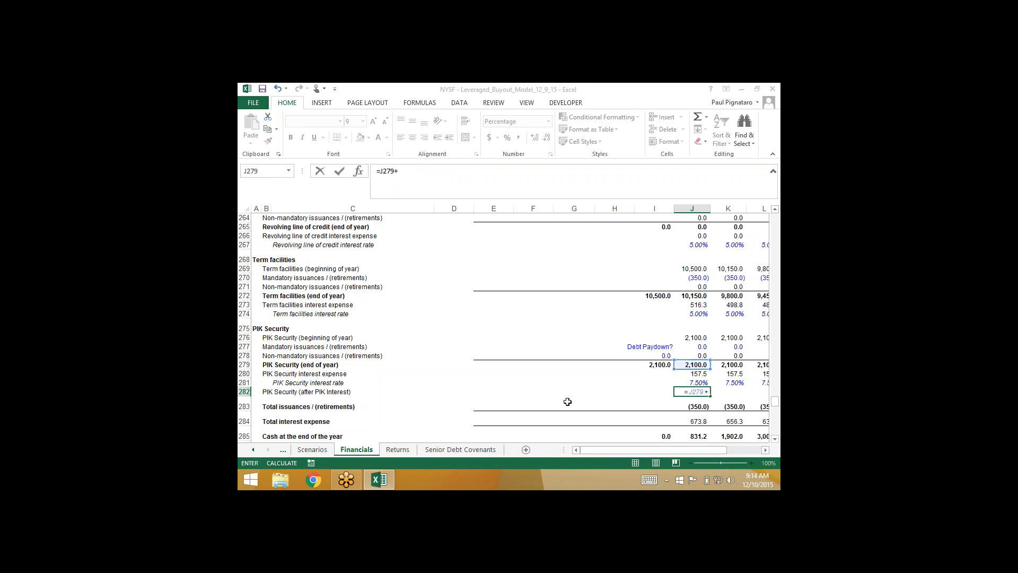
pyautogui.press('Up')
pyautogui.press('Up')
pyautogui.press('Return')
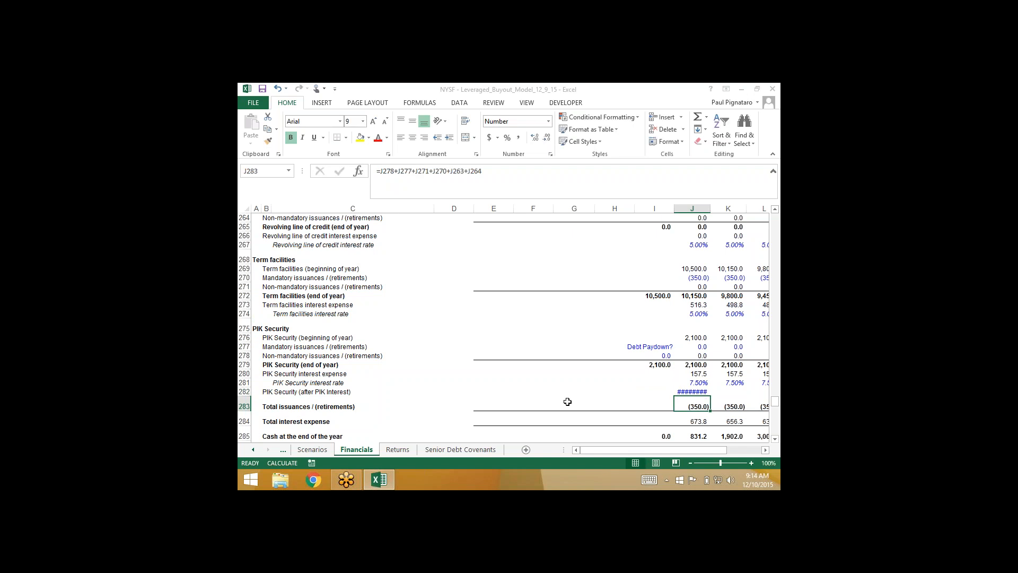
# Paste only the formatting of the total issuances / (retirements) cell J283 onto J282.
pyautogui.press('Up')
pyautogui.press('Up')
pyautogui.press('Up')
pyautogui.press('Up')
pyautogui.press('Down')
pyautogui.press('Down')
pyautogui.press('Down')
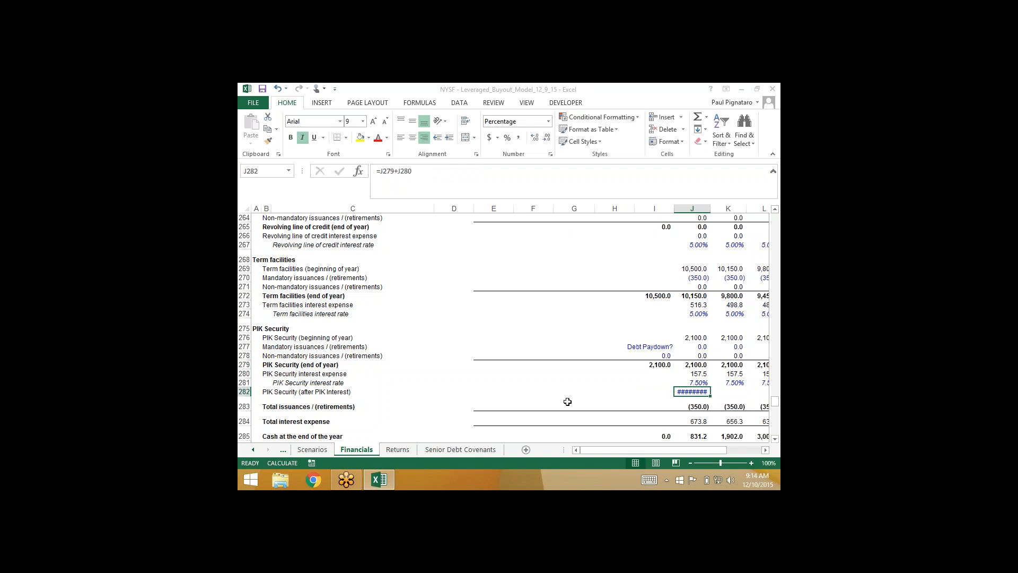
pyautogui.hotkey('shift', 'Down')
pyautogui.hotkey('ctrl', 'c')
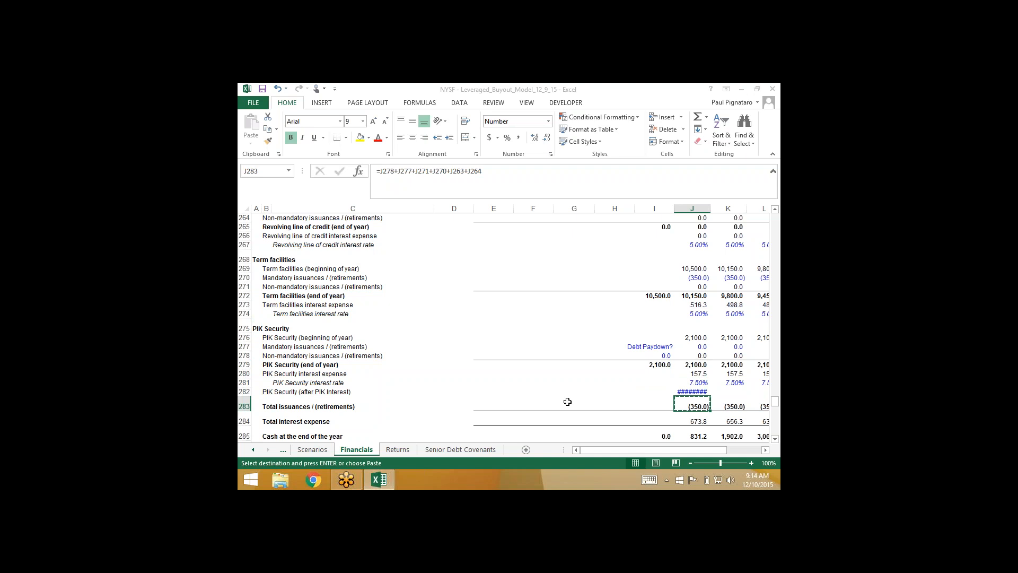
pyautogui.hotkey('alt', 'e')
pyautogui.press('s')
pyautogui.press('t')
pyautogui.press('Return')
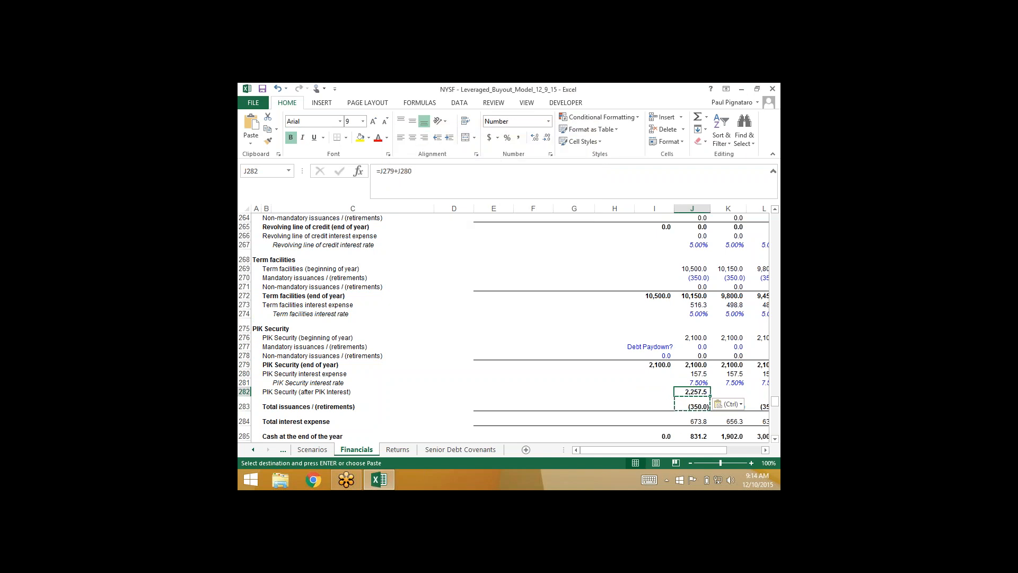
# Link the 2015E PIK Security beginning-of-year balance in K276 to the prior year's after-PIK-interest balance with =J282.
pyautogui.press('Up')
pyautogui.press('Up')
pyautogui.press('Up')
pyautogui.press('Up')
pyautogui.press('Up')
pyautogui.press('Up')
pyautogui.press('Right')
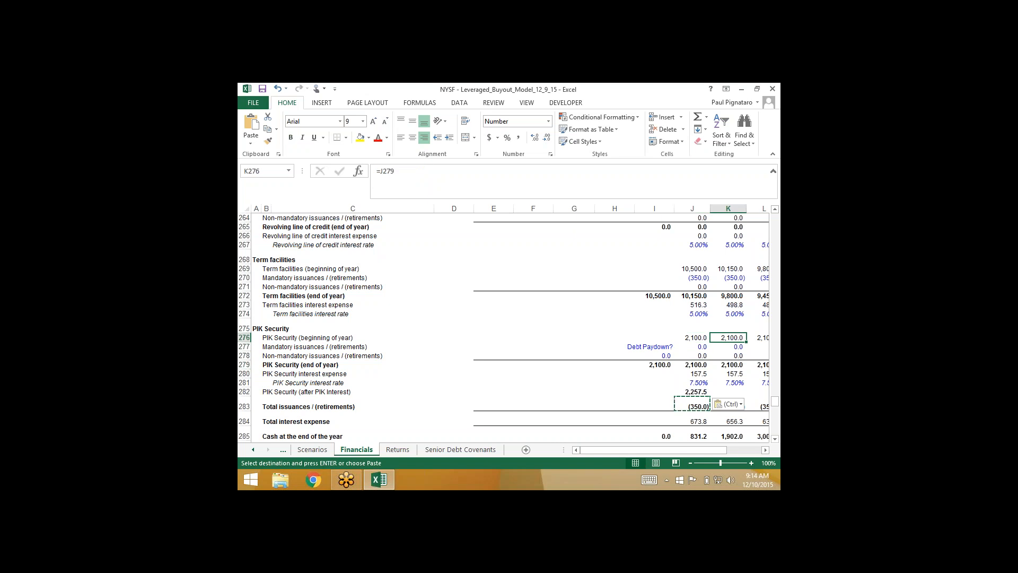
pyautogui.write('=')
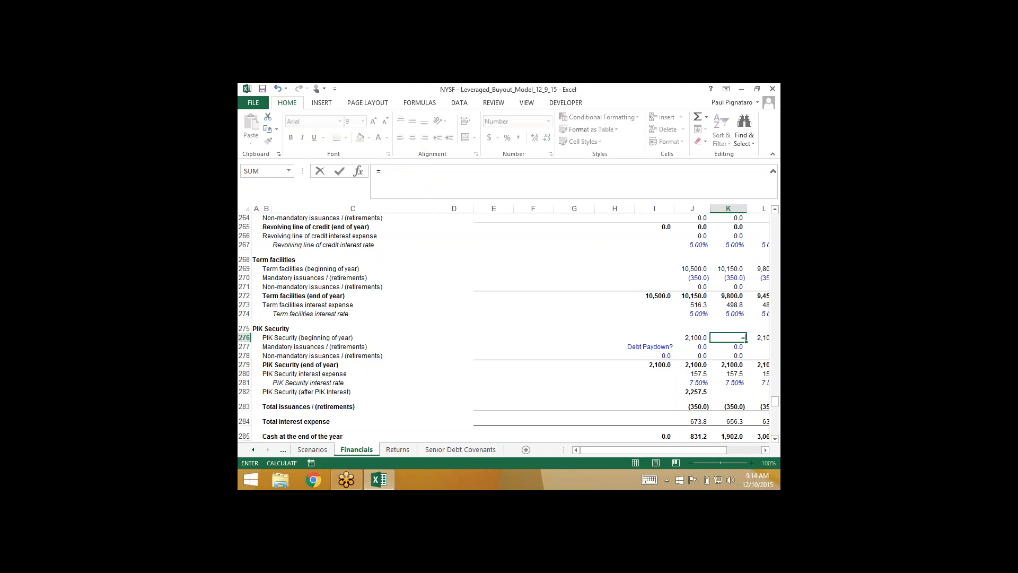
pyautogui.press('Left')
pyautogui.press('Down')
pyautogui.press('Down')
pyautogui.press('Down')
pyautogui.press('Down')
pyautogui.press('Down')
pyautogui.press('Down')
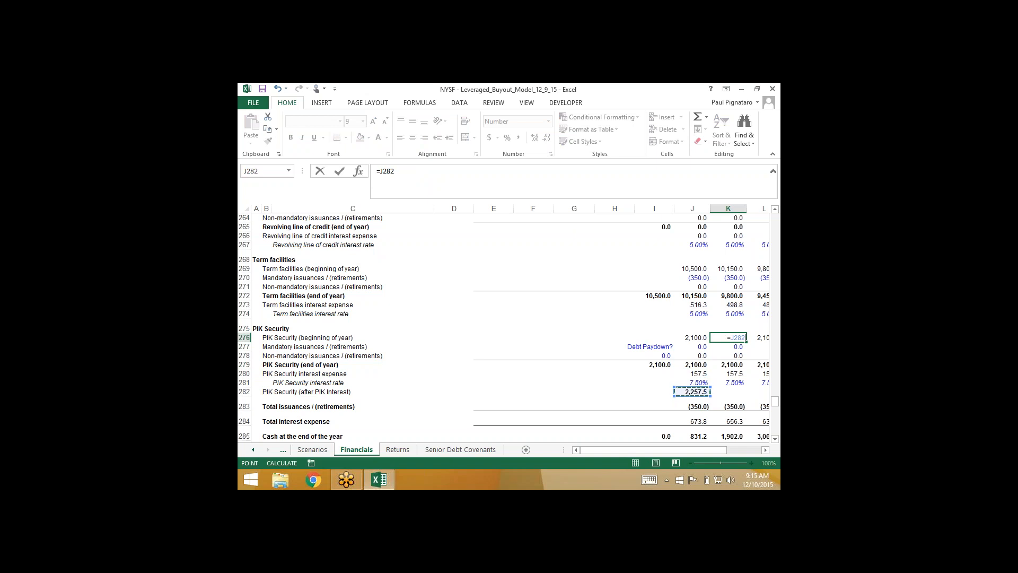
pyautogui.press('Return')
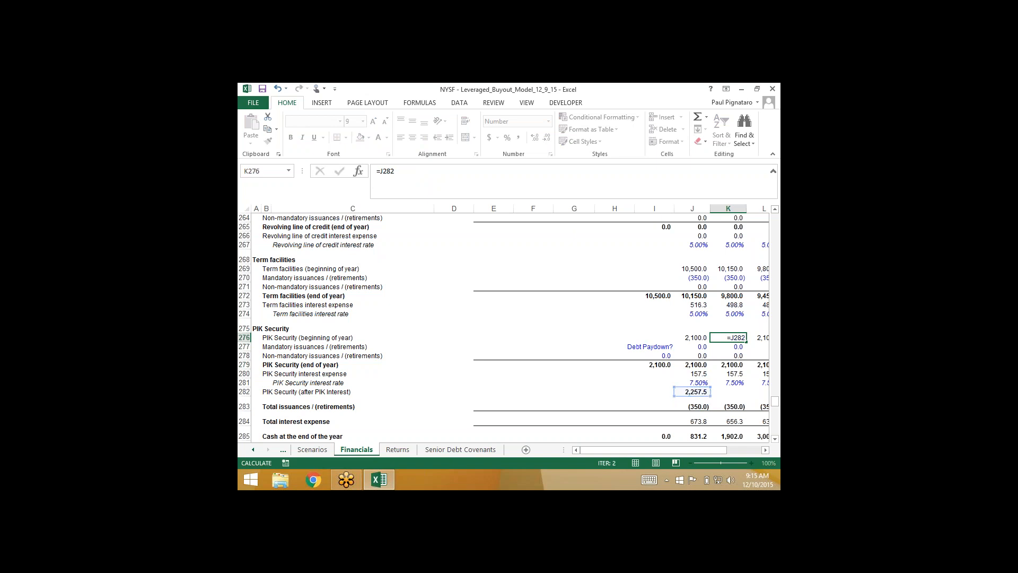
# Fill the beginning-of-year formula in K276 across the remaining projection years through N276.
pyautogui.press('Down')
pyautogui.press('Down')
pyautogui.press('Down')
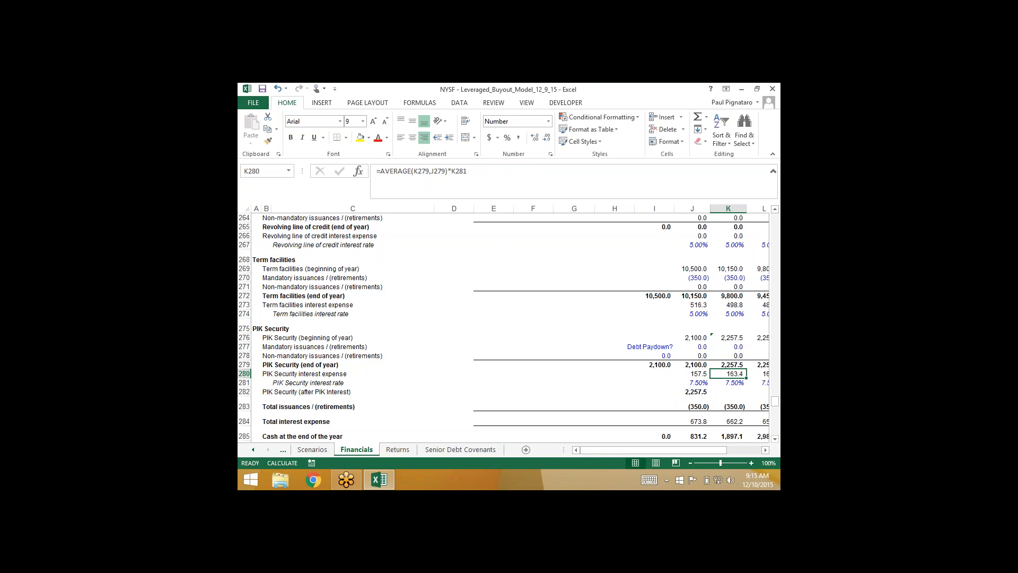
pyautogui.press('Up')
pyautogui.press('Up')
pyautogui.press('Up')
pyautogui.press('Up')
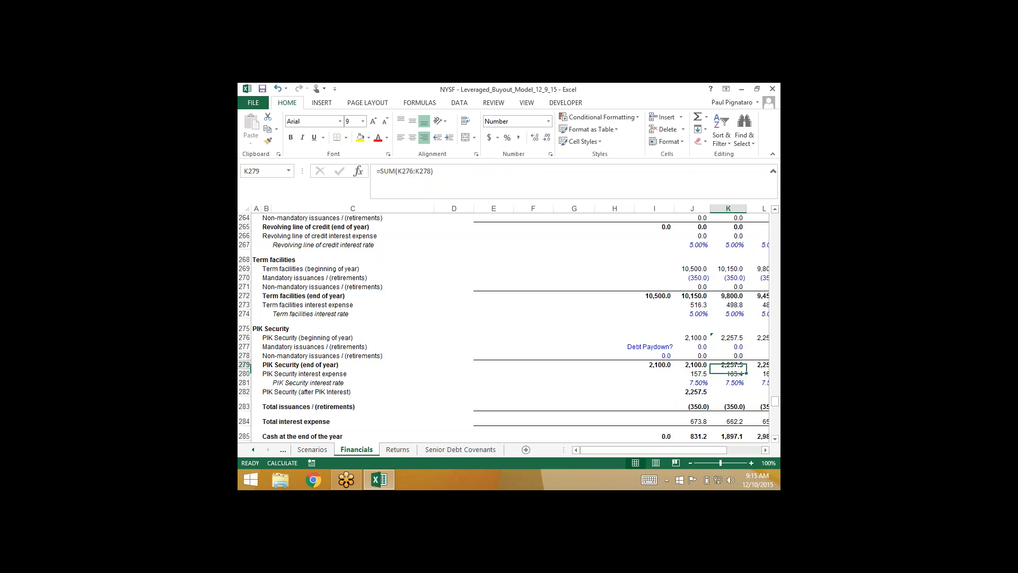
pyautogui.hotkey('shift', 'Right')
pyautogui.hotkey('shift', 'Right')
pyautogui.hotkey('shift', 'Right')
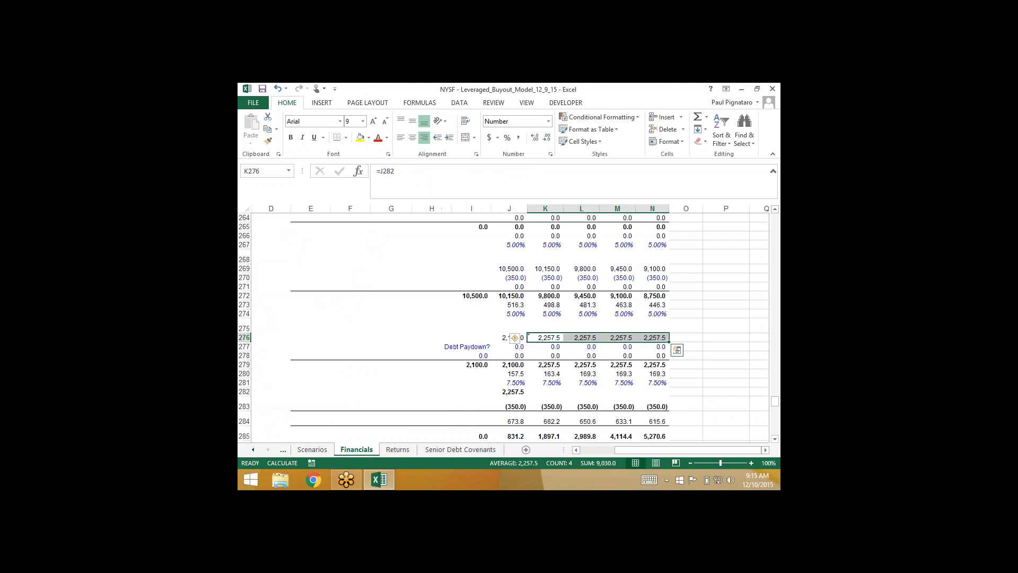
pyautogui.hotkey('ctrl', 'r')
# Fill the after-PIK-interest formula and formatting from J282 across through N282.
pyautogui.press('Down')
pyautogui.press('Down')
pyautogui.press('Down')
pyautogui.press('Down')
pyautogui.press('Down')
pyautogui.press('Down')
pyautogui.press('Left')
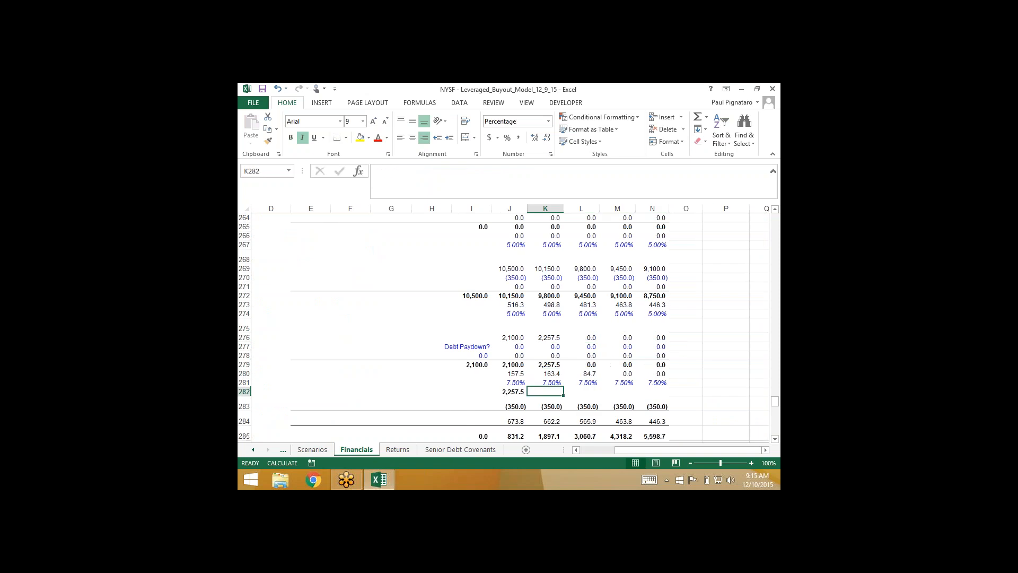
pyautogui.hotkey('shift', 'Right')
pyautogui.hotkey('shift', 'Right')
pyautogui.hotkey('shift', 'Right')
pyautogui.hotkey('shift', 'Right')
pyautogui.hotkey('ctrl', 'r')
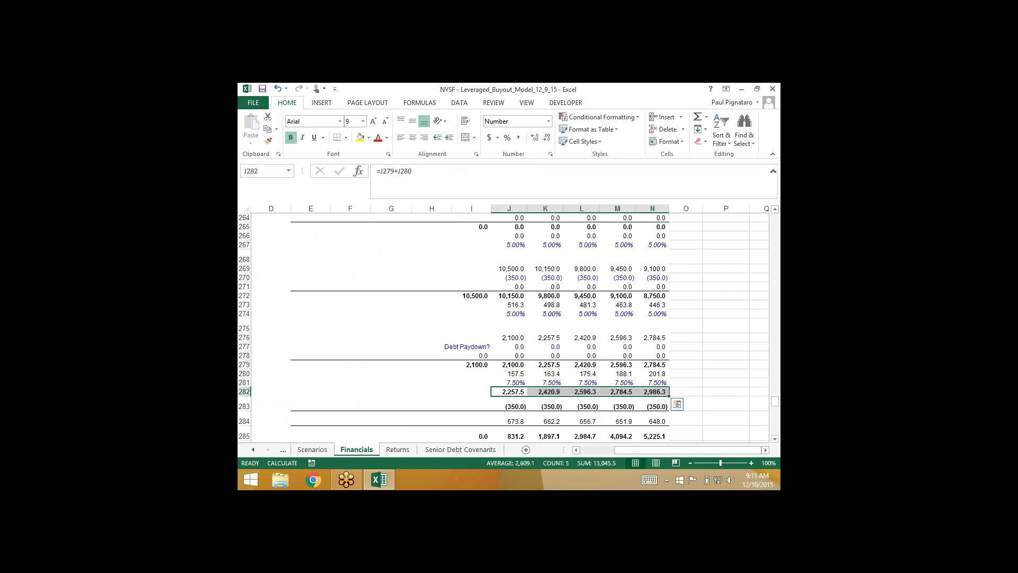
# Review the PIK Security after-PIK-interest balances in row 282 across all projection years.
pyautogui.press('Right')
pyautogui.press('Right')
pyautogui.press('Right')
pyautogui.press('Right')
pyautogui.press('Left')
pyautogui.press('Left')
pyautogui.press('Left')
pyautogui.press('Left')
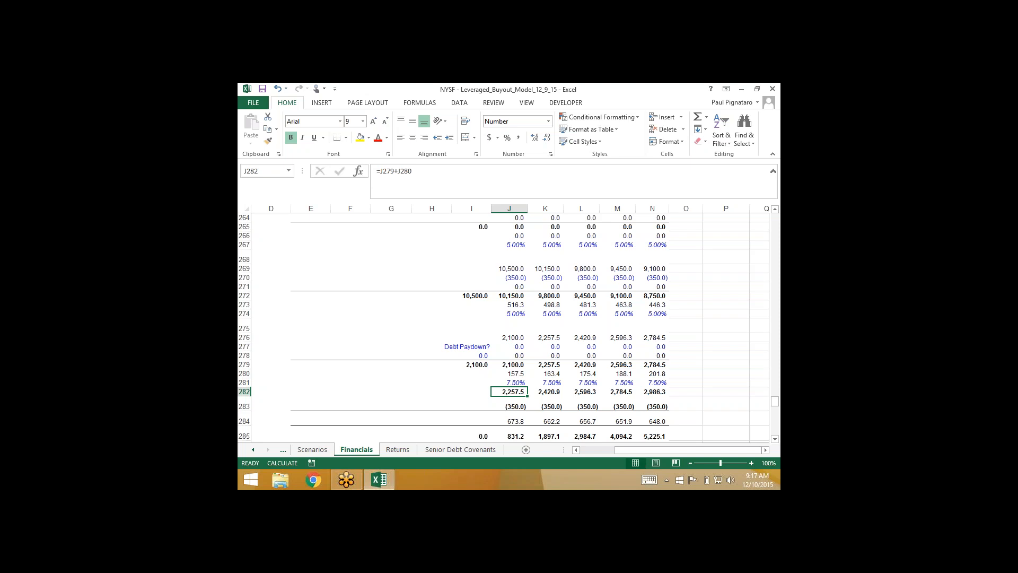
# Examine the balance sheet above the debt schedule and its balance checks, and return to the PIK Security section.
pyautogui.scroll(14, 504, 326)
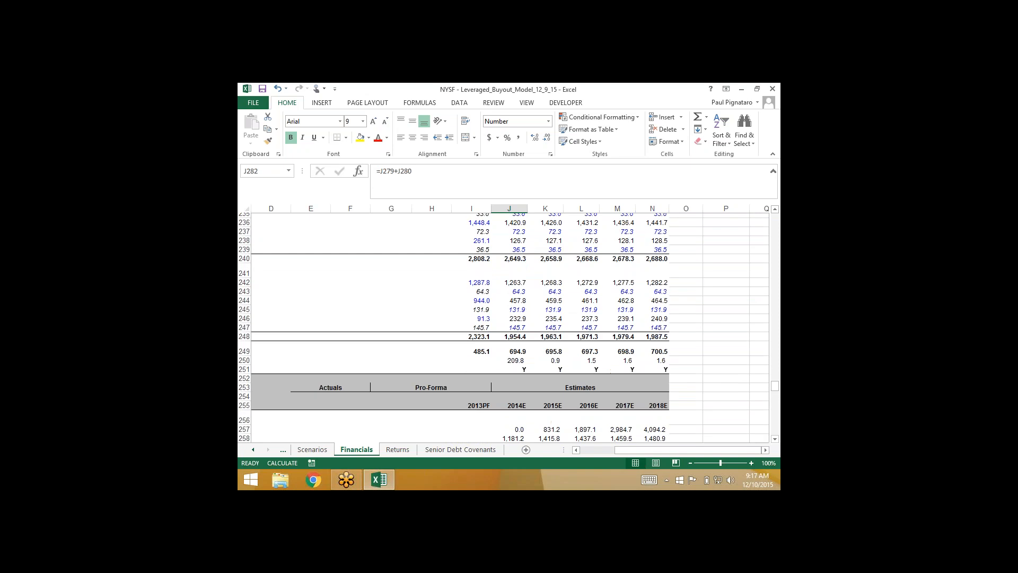
pyautogui.scroll(17, 504, 326)
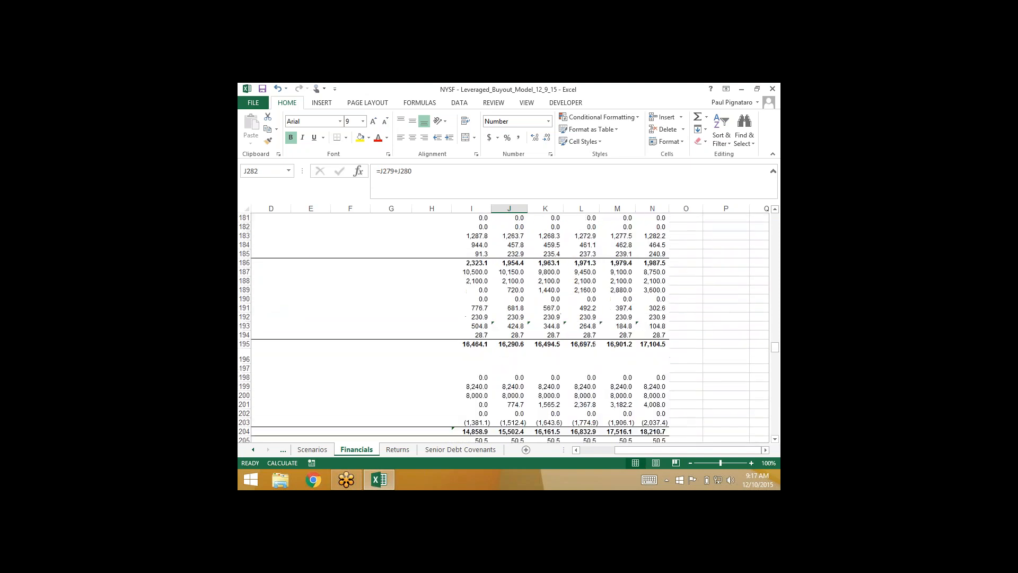
pyautogui.scroll(7, 503, 326)
pyautogui.scroll(-16, 504, 326)
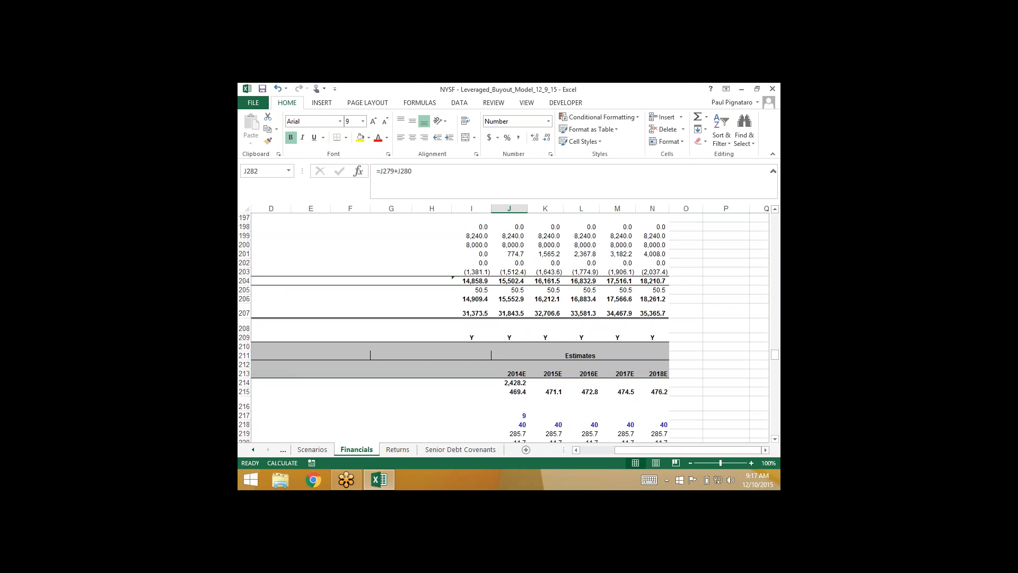
pyautogui.scroll(2, 504, 326)
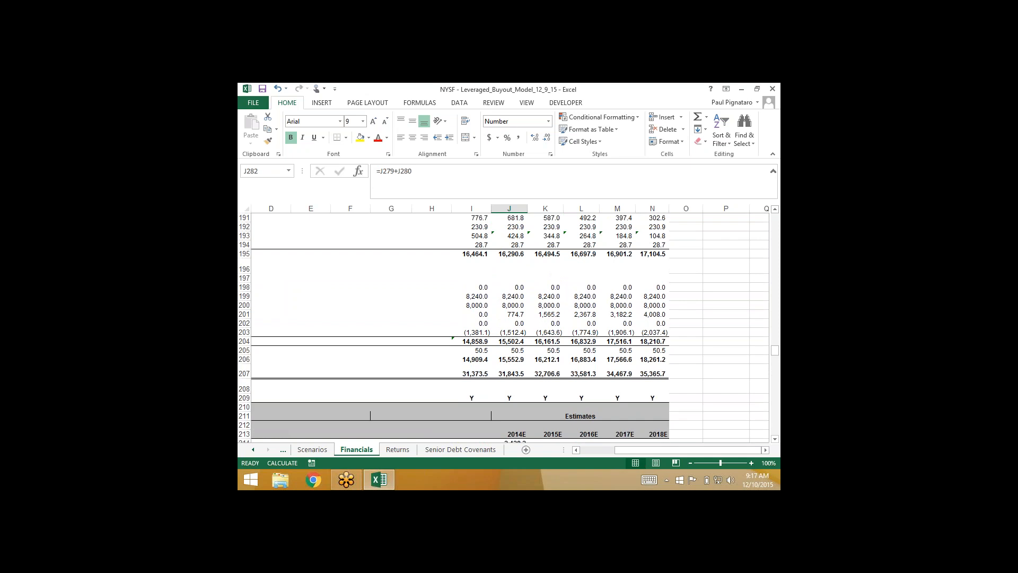
pyautogui.scroll(-17, 503, 326)
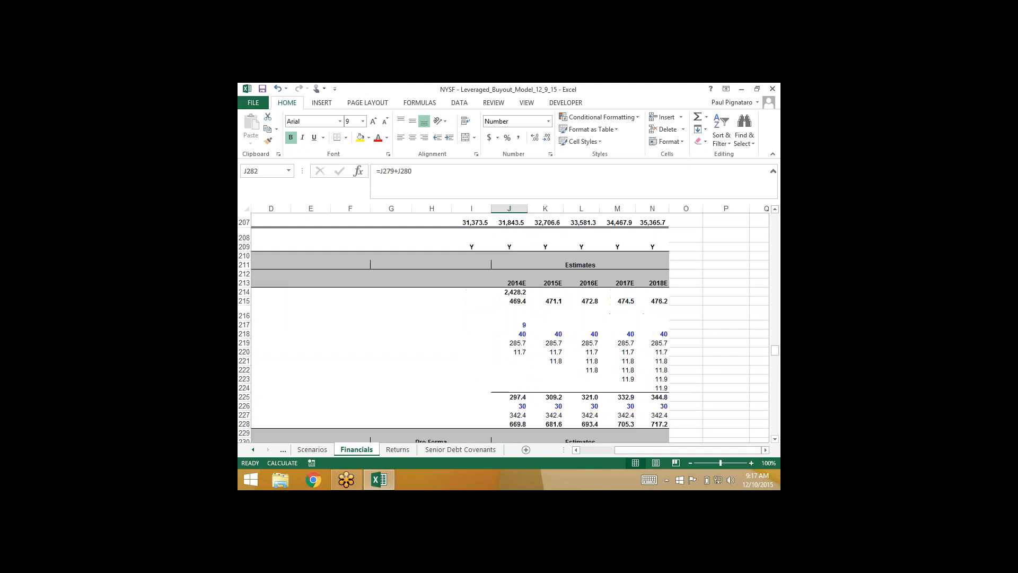
pyautogui.scroll(-7, 504, 326)
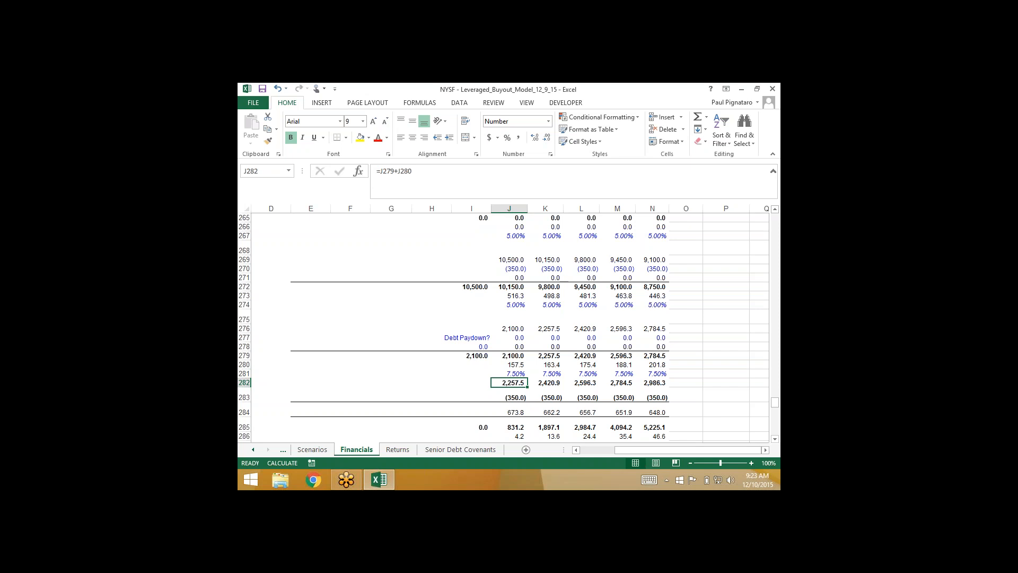
# Check the after-PIK-interest row and inspect which cells feed the total interest expense formula in J284.
pyautogui.press('Right')
pyautogui.press('Right')
pyautogui.press('Right')
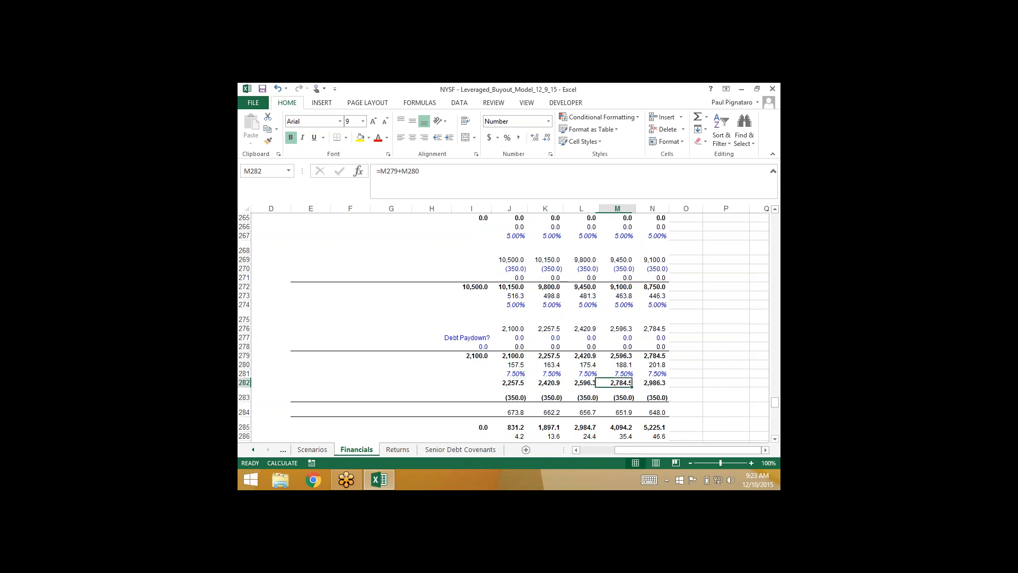
pyautogui.press('Left')
pyautogui.press('Left')
pyautogui.press('Left')
pyautogui.press('Up')
pyautogui.press('Up')
pyautogui.press('Down')
pyautogui.press('Down')
pyautogui.press('Down')
pyautogui.press('Down')
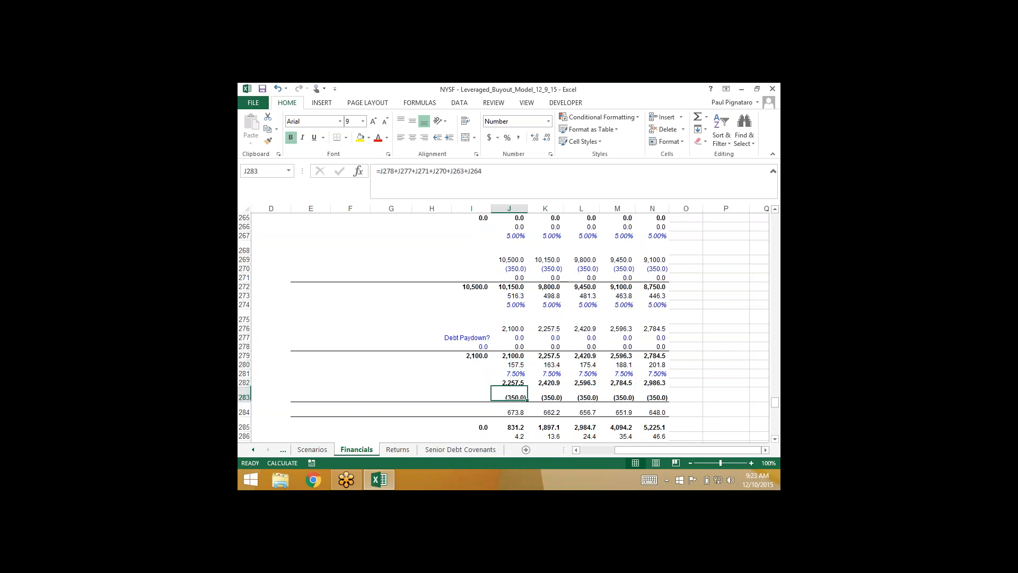
pyautogui.press('F2')
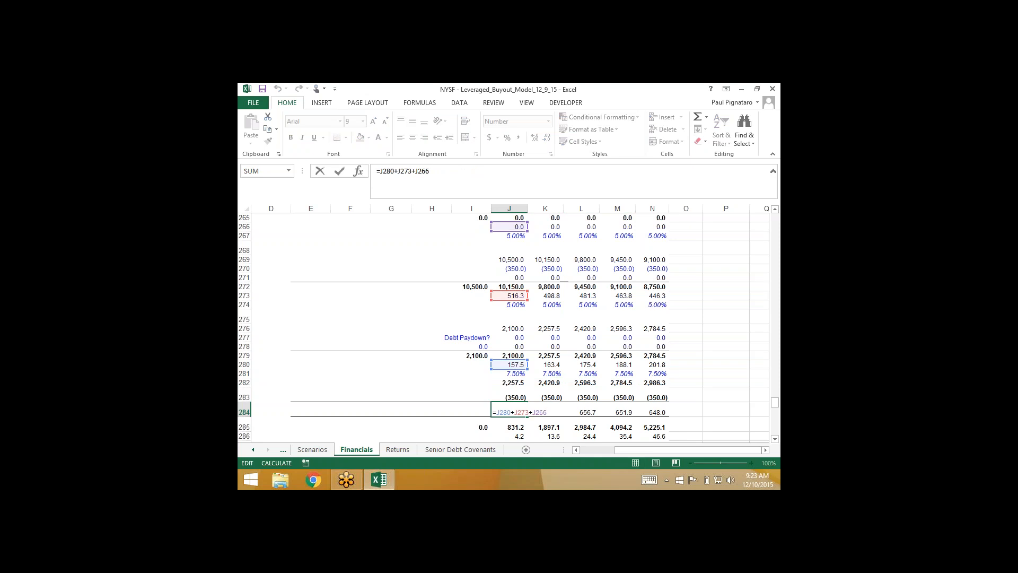
pyautogui.press('Escape')
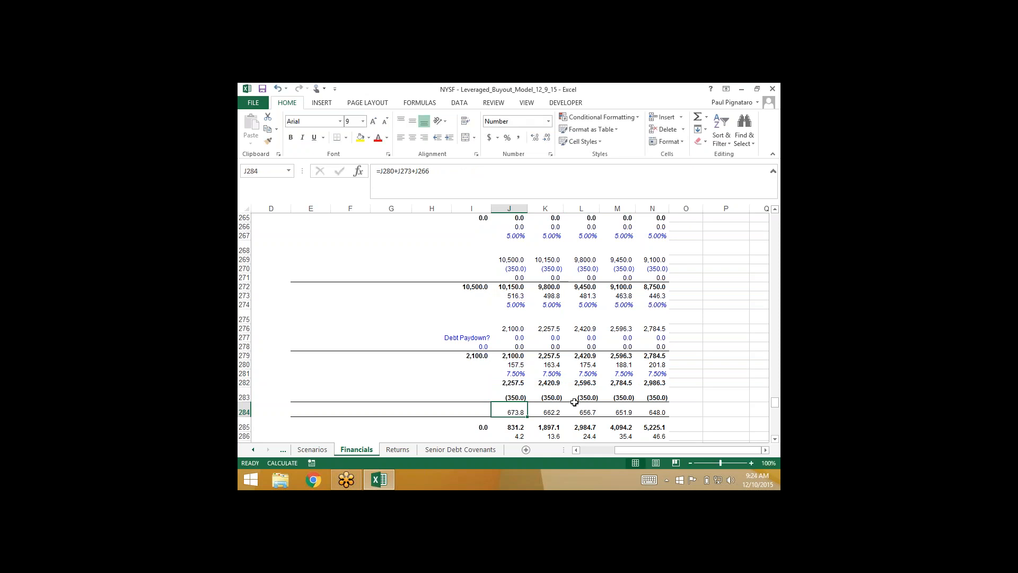
# Trace the total interest expense in J284 to its dependent interest expense cell in the income statement.
pyautogui.scroll(4, 476, 372)
pyautogui.scroll(20, 475, 372)
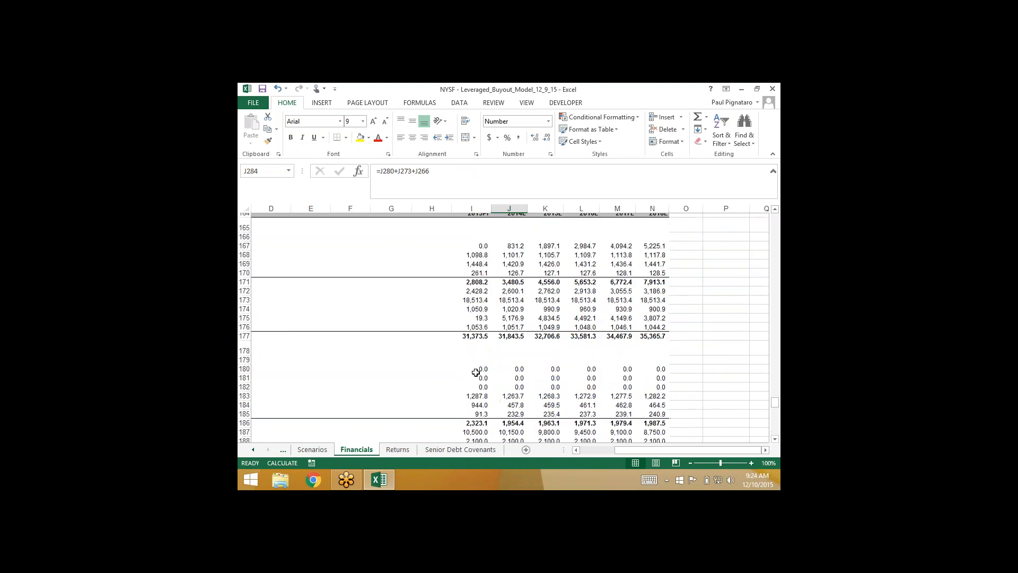
pyautogui.scroll(13, 475, 372)
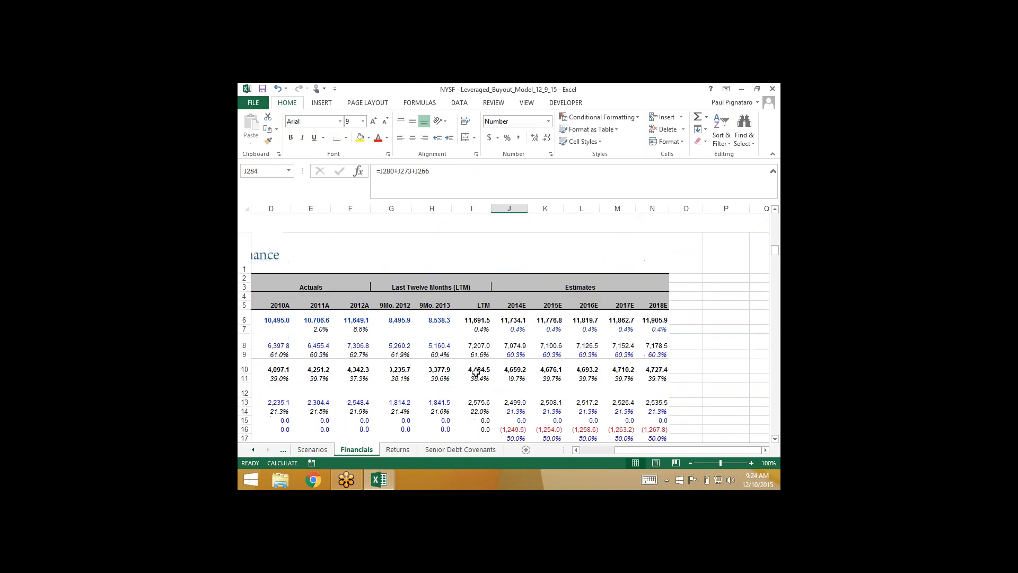
pyautogui.scroll(-3, 475, 372)
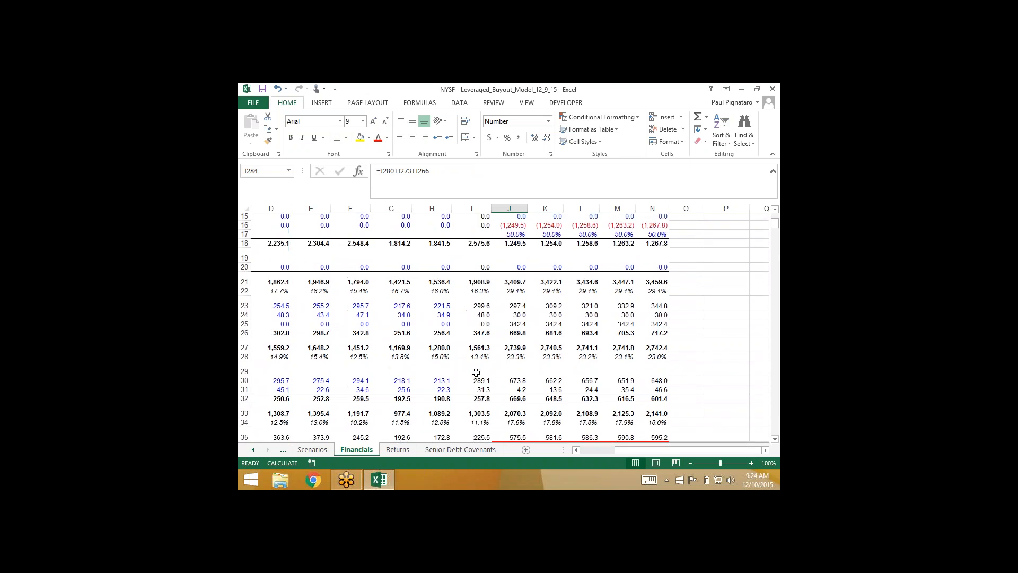
pyautogui.hotkey('ctrl', ']')
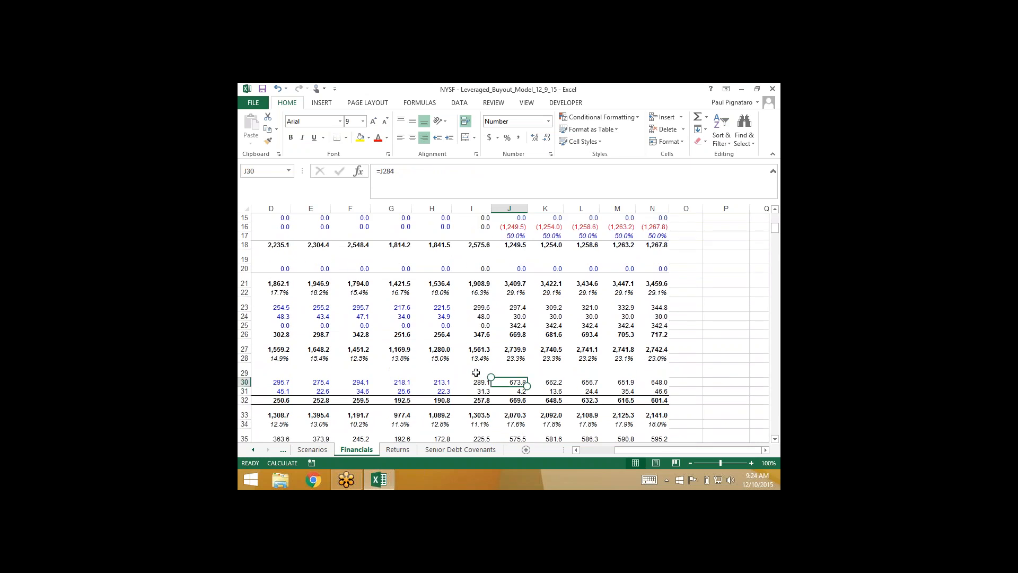
# Follow the interest expense in J30 down the income statement through taxes to the projected net income rows.
pyautogui.press('Down')
pyautogui.press('Down')
pyautogui.press('Down')
pyautogui.press('Down')
pyautogui.press('Down')
pyautogui.press('Down')
pyautogui.press('Down')
pyautogui.press('Down')
pyautogui.press('Down')
pyautogui.press('Down')
pyautogui.press('Down')
pyautogui.press('Down')
pyautogui.press('Down')
pyautogui.press('Down')
pyautogui.press('Down')
pyautogui.press('Down')
pyautogui.press('Down')
pyautogui.press('Down')
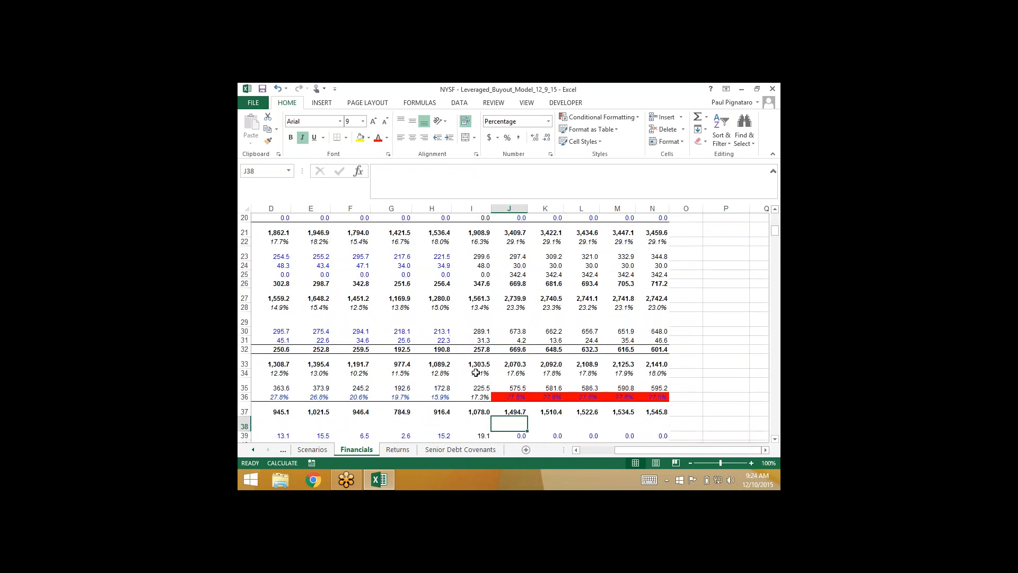
pyautogui.press('Down')
pyautogui.press('Down')
pyautogui.press('Down')
pyautogui.press('Down')
pyautogui.press('Down')
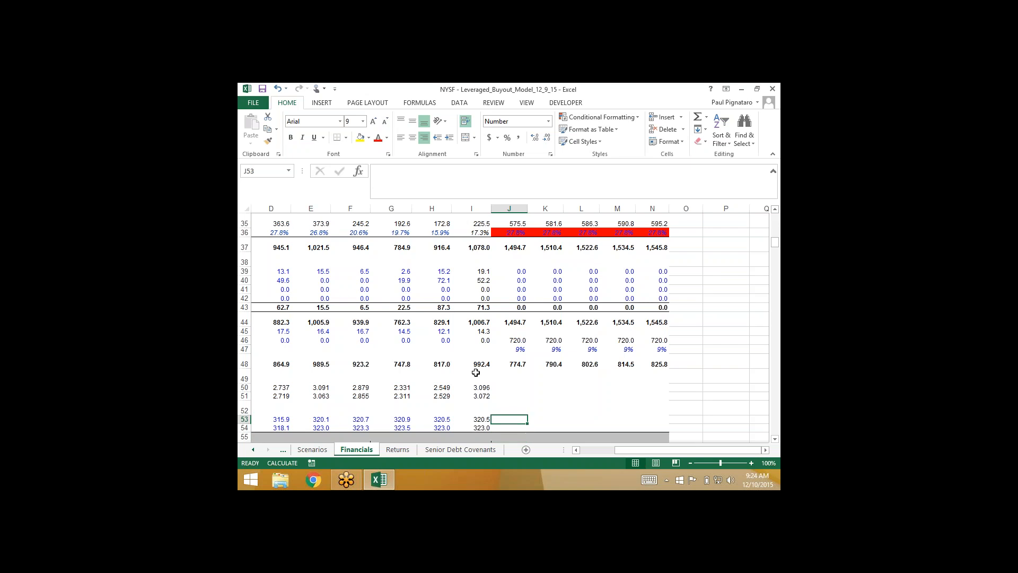
pyautogui.press('Up')
pyautogui.press('Up')
pyautogui.press('Up')
pyautogui.press('Up')
pyautogui.press('Down')
pyautogui.press('Down')
pyautogui.press('Down')
pyautogui.press('Down')
pyautogui.press('Down')
pyautogui.press('Down')
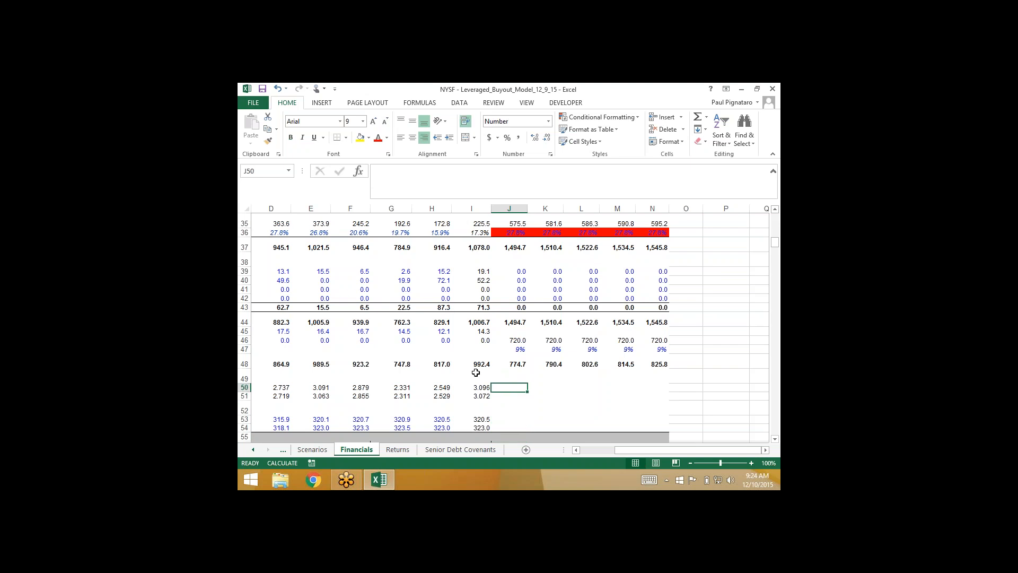
# Examine the projected cash flow statement from net income in J60 down through investing activities to the financing activities.
pyautogui.press('Down')
pyautogui.press('Down')
pyautogui.press('Down')
pyautogui.press('Down')
pyautogui.press('Down')
pyautogui.press('Down')
pyautogui.press('Down')
pyautogui.press('Down')
pyautogui.press('Down')
pyautogui.press('Down')
pyautogui.press('Down')
pyautogui.press('Down')
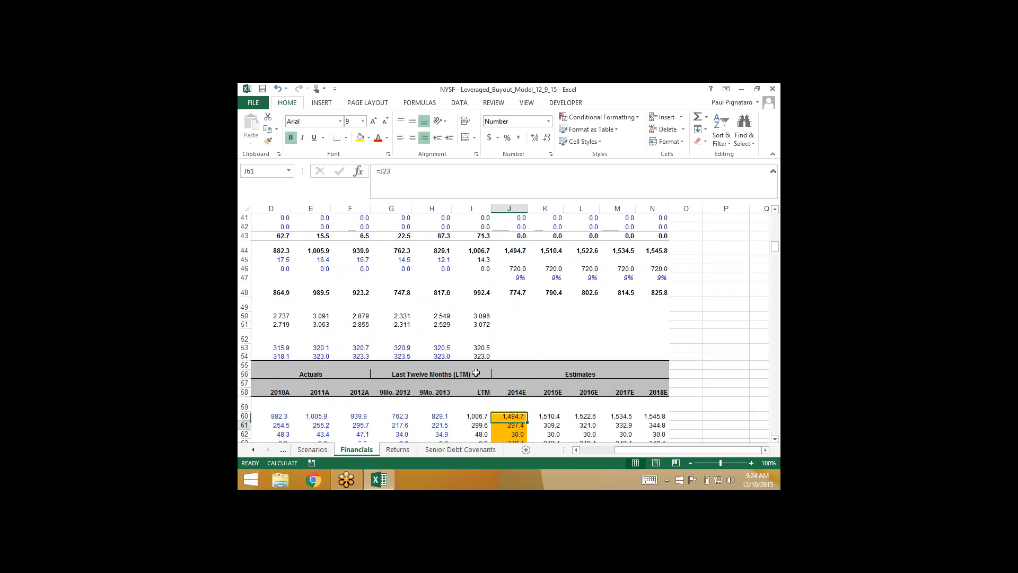
pyautogui.press('Down')
pyautogui.press('Down')
pyautogui.press('Down')
pyautogui.press('Down')
pyautogui.press('Down')
pyautogui.press('Down')
pyautogui.press('Down')
pyautogui.press('Down')
pyautogui.press('Down')
pyautogui.press('Down')
pyautogui.press('Down')
pyautogui.press('Down')
pyautogui.press('Down')
pyautogui.press('Down')
pyautogui.press('Down')
pyautogui.press('Down')
pyautogui.press('Down')
pyautogui.press('Down')
pyautogui.press('Down')
pyautogui.press('Down')
pyautogui.press('Left')
pyautogui.press('Left')
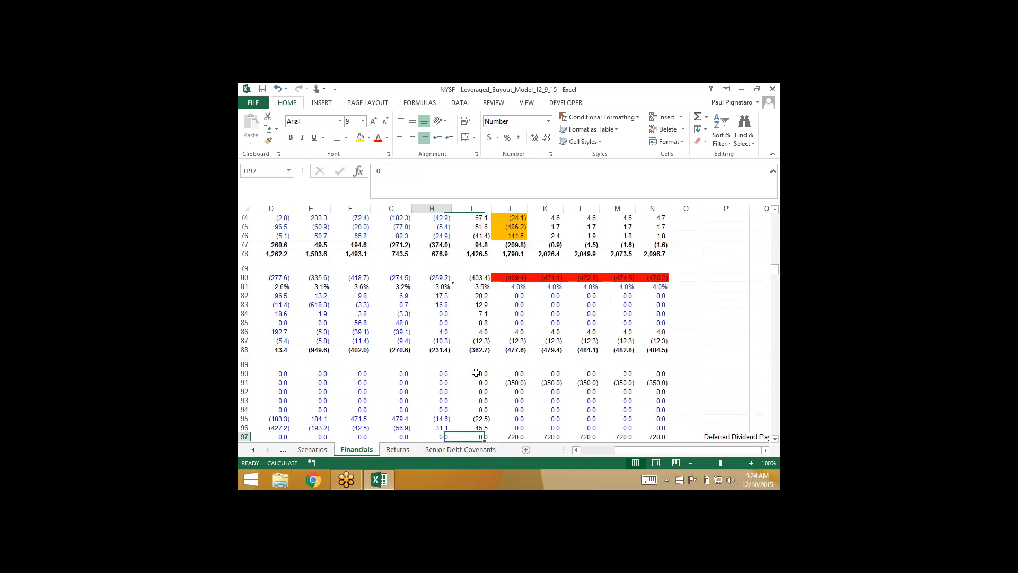
# Insert a row above Common Equity in the financing cash flows and label it "PIK Adjustment".
pyautogui.press('Left')
pyautogui.press('Left')
pyautogui.press('Left')
pyautogui.press('Left')
pyautogui.press('Left')
pyautogui.press('Left')
pyautogui.press('Down')
pyautogui.press('Down')
pyautogui.press('Down')
pyautogui.press('Down')
pyautogui.press('Down')
pyautogui.press('Down')
pyautogui.press('Down')
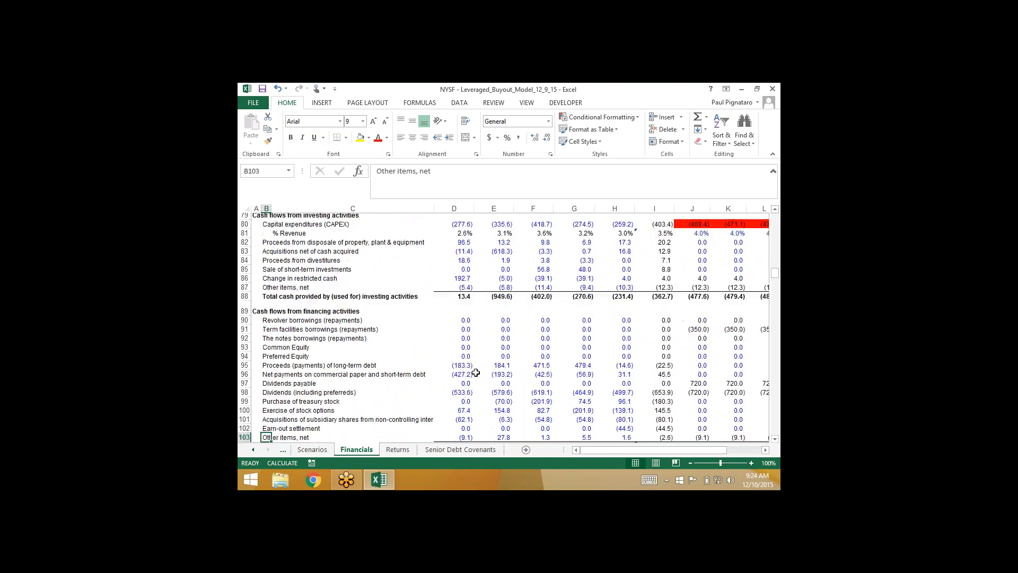
pyautogui.press('Up')
pyautogui.press('Up')
pyautogui.press('Up')
pyautogui.press('Up')
pyautogui.press('Up')
pyautogui.press('Up')
pyautogui.press('Up')
pyautogui.press('Up')
pyautogui.press('Up')
pyautogui.press('Up')
pyautogui.press('Up')
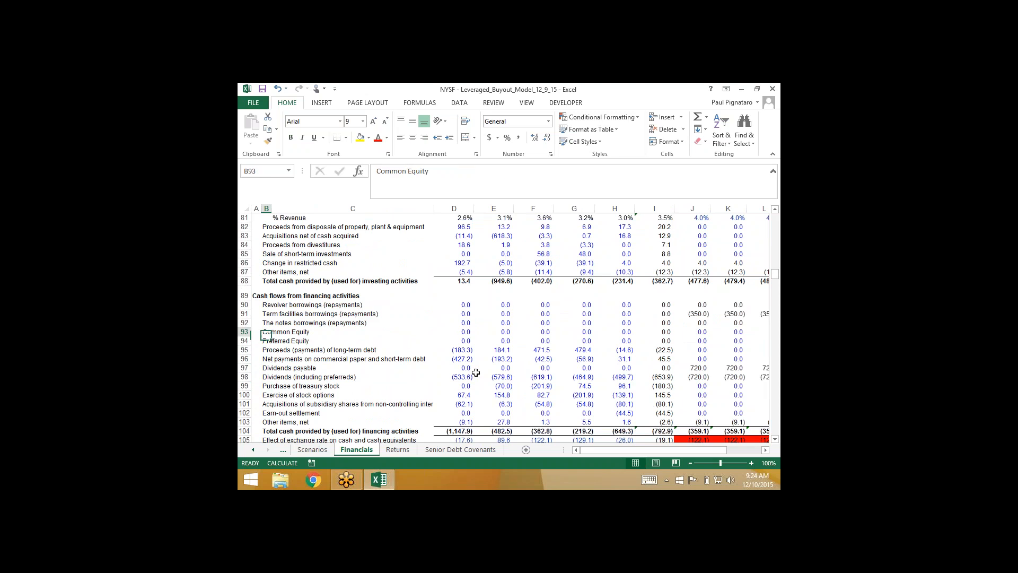
pyautogui.hotkey('shift', 'space')
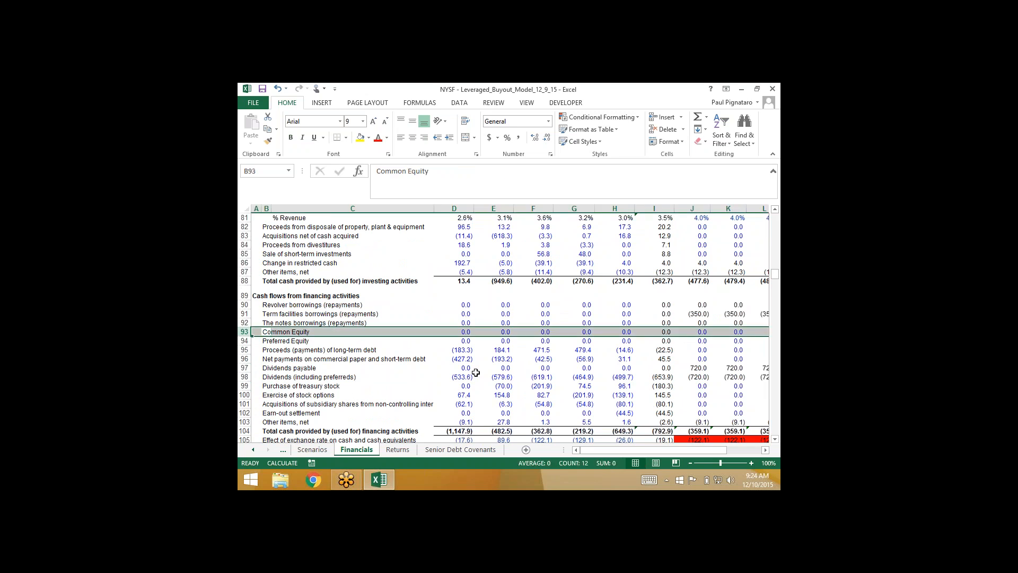
pyautogui.hotkey('ctrl', 'shift', '=')
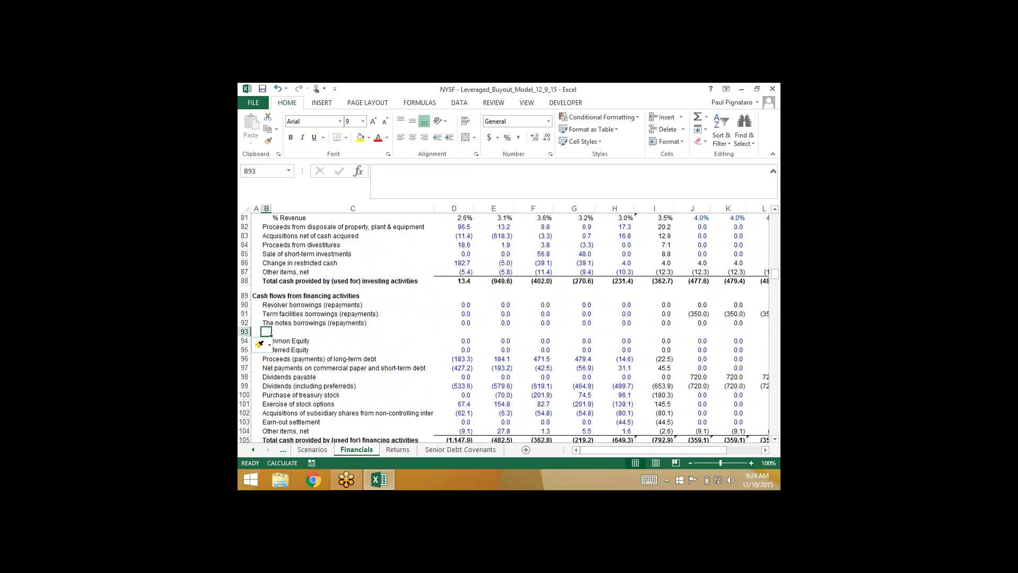
pyautogui.write('PIK')
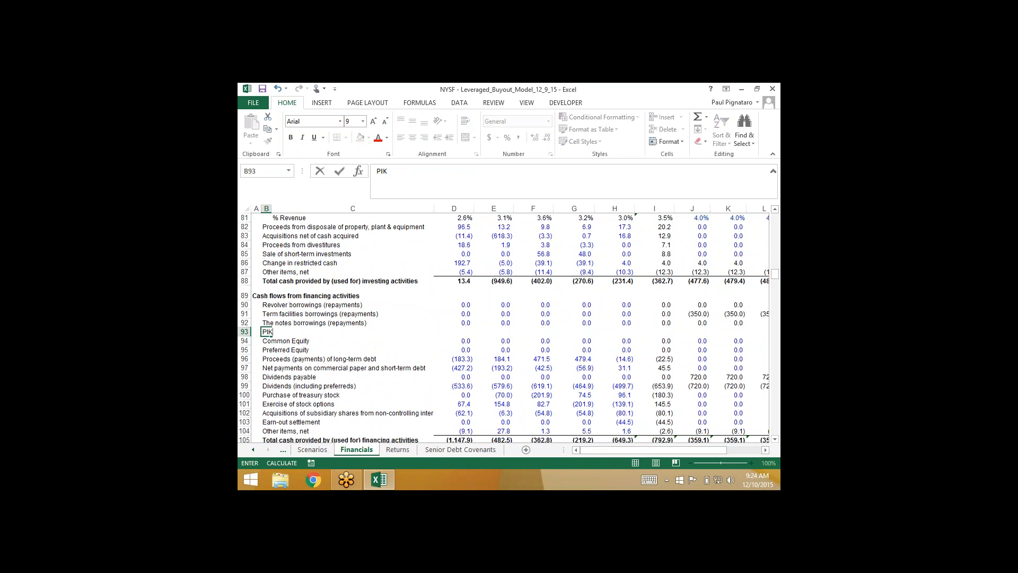
pyautogui.write(' Adjustment')
pyautogui.press('Tab')
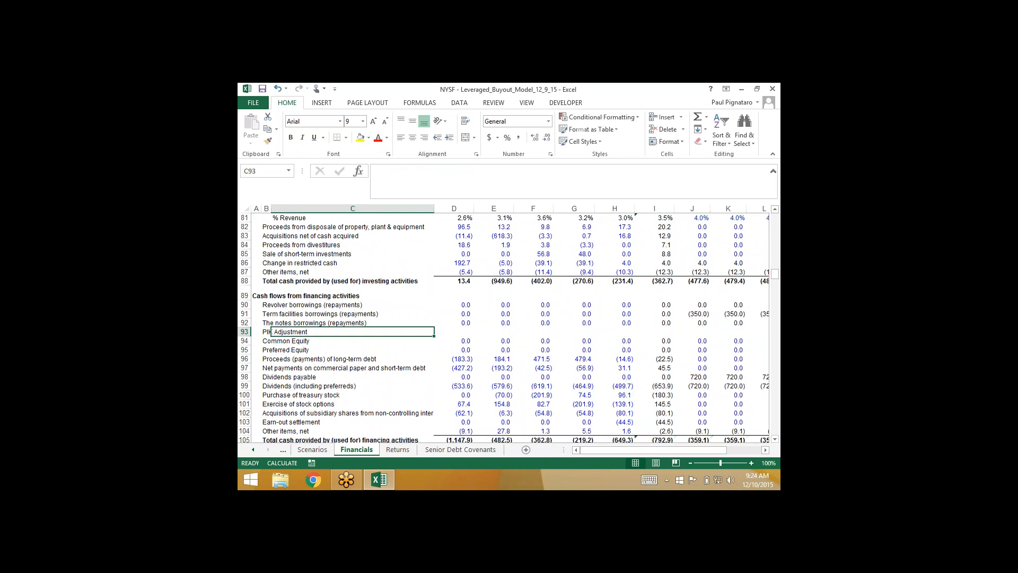
# Enter 0 for the PIK Adjustment in D93 and fill it across the historical columns through H93.
pyautogui.click(462, 332)
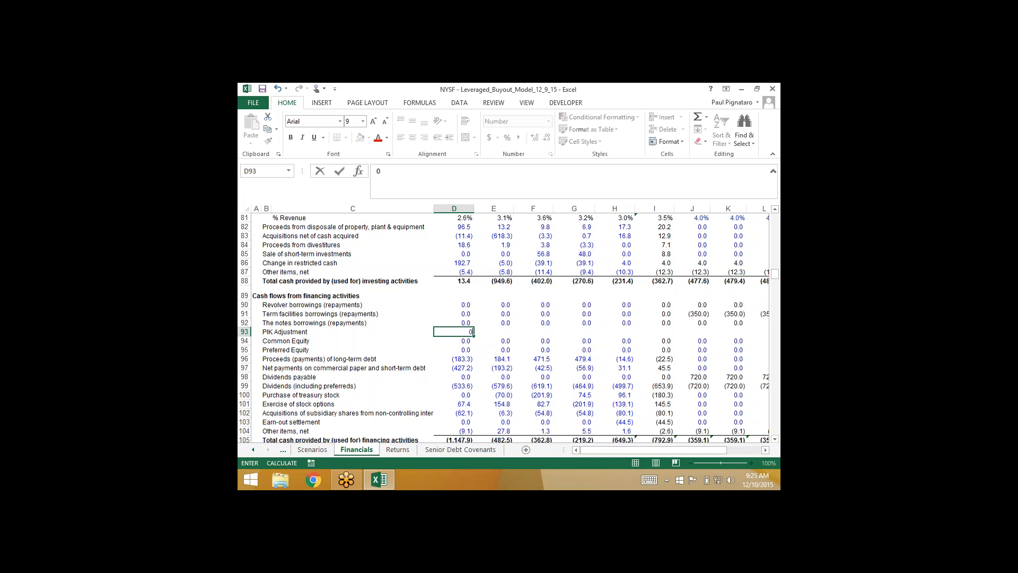
pyautogui.write('0')
pyautogui.press('Tab')
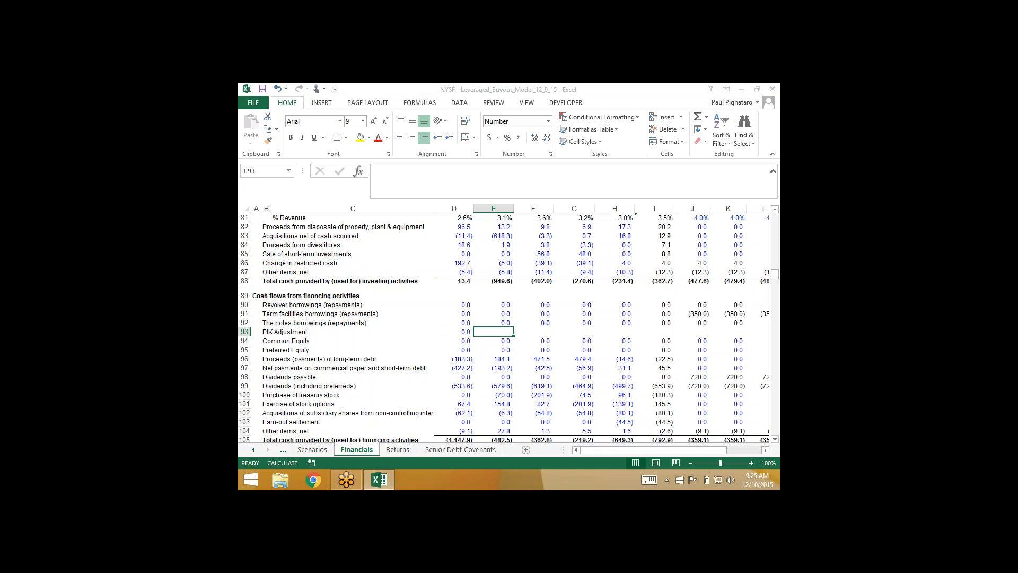
pyautogui.moveTo(462, 331); pyautogui.dragTo(615, 332)
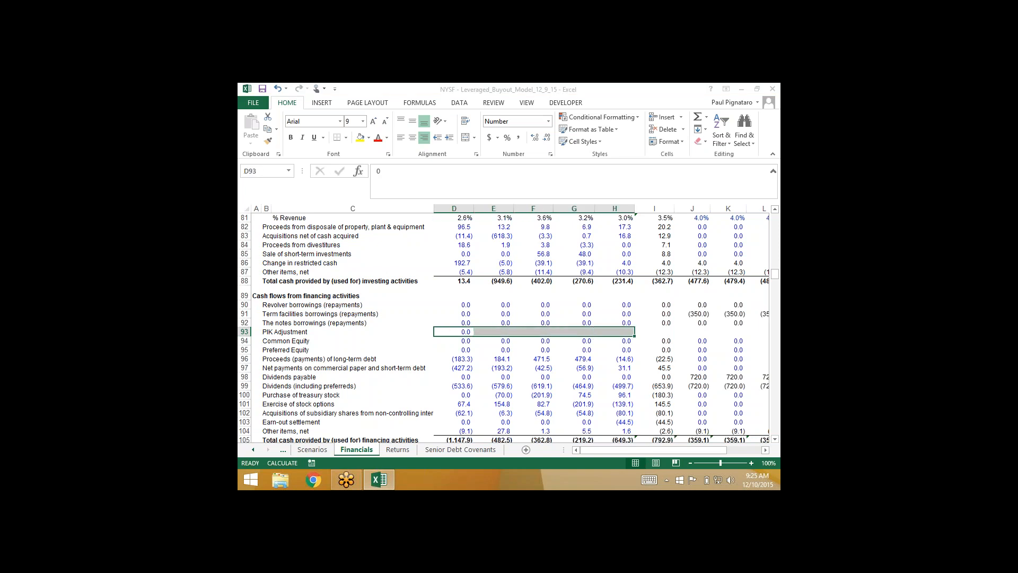
pyautogui.hotkey('ctrl', 'r')
# Copy the LTM formula from the notes borrowings row in I92 down to the PIK Adjustment in I93.
pyautogui.press('Right')
pyautogui.press('Right')
pyautogui.press('Right')
pyautogui.press('Right')
pyautogui.press('Right')
pyautogui.press('Up')
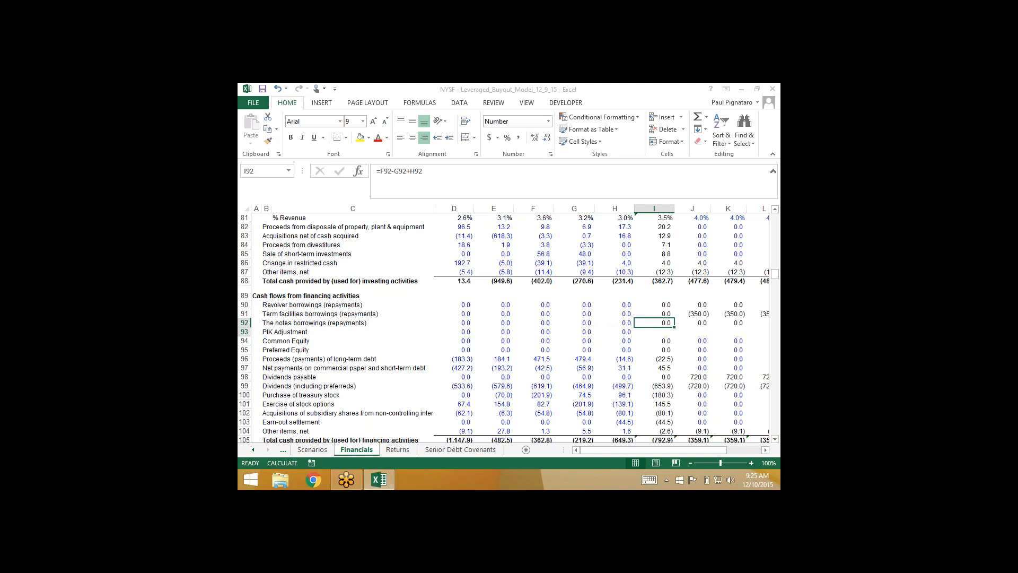
pyautogui.hotkey('shift', 'Down')
pyautogui.hotkey('ctrl', 'd')
# Link the 2014E PIK Adjustment in J93 to the PIK Security interest expense in the debt schedule with =J281.
pyautogui.press('Right')
pyautogui.press('Down')
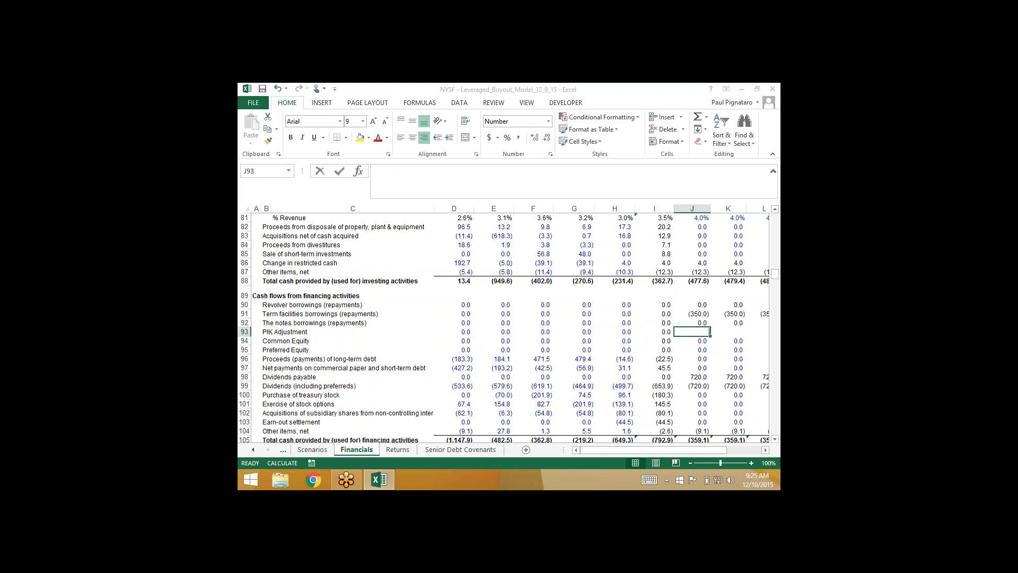
pyautogui.write('=')
pyautogui.scroll(-8, 460, 378)
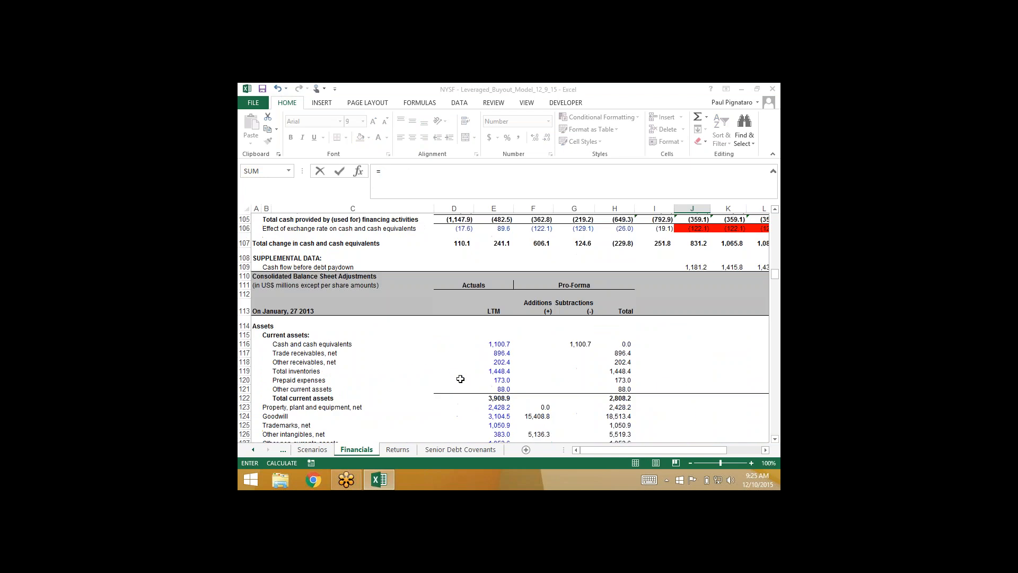
pyautogui.scroll(-20, 460, 378)
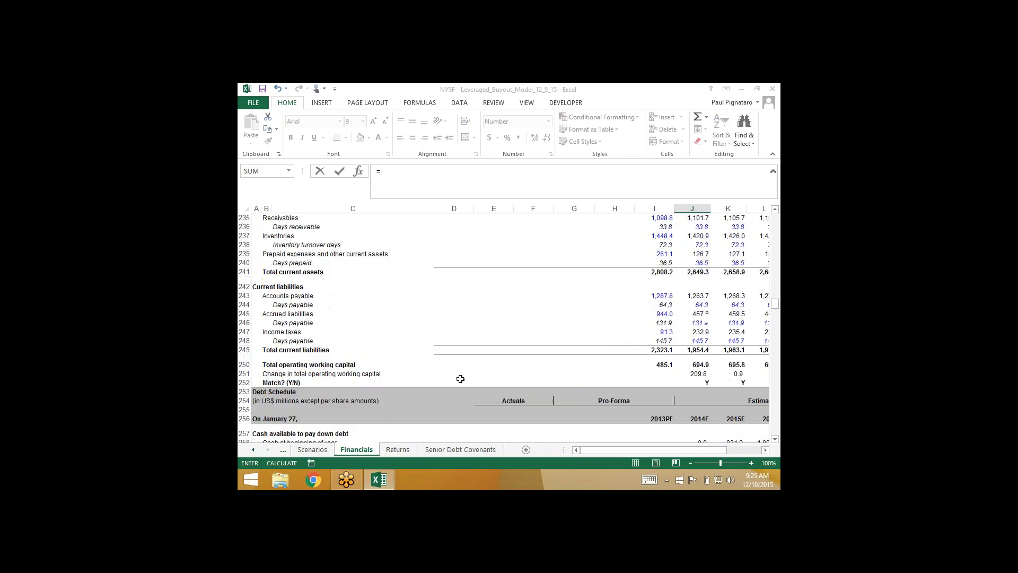
pyautogui.scroll(-12, 460, 379)
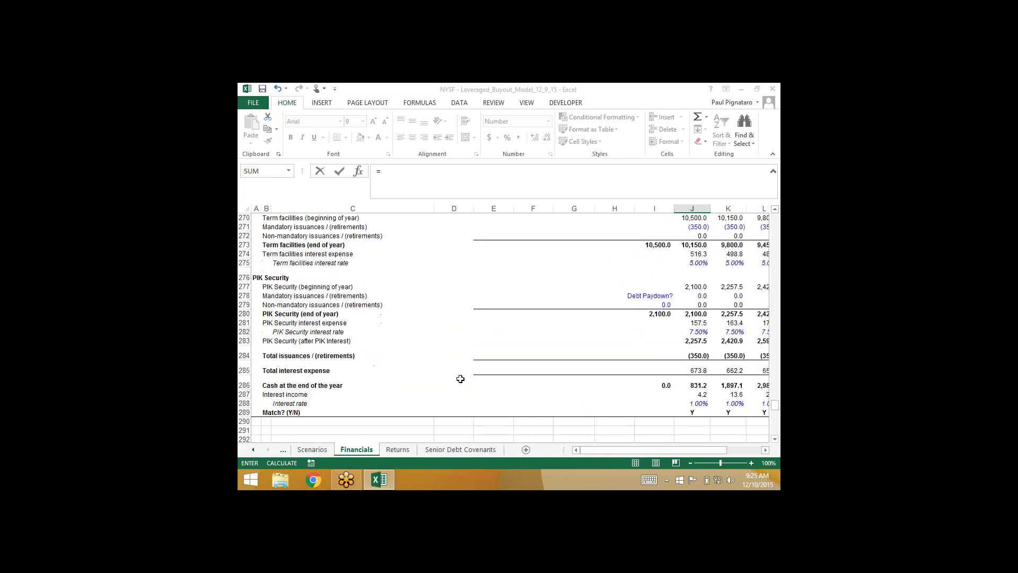
pyautogui.click(692, 323)
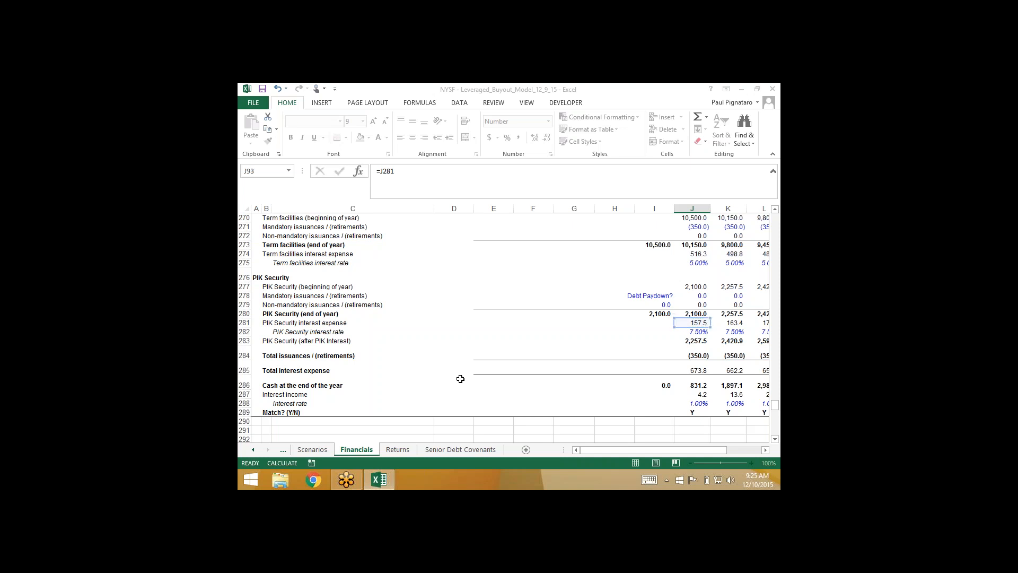
pyautogui.press('Return')
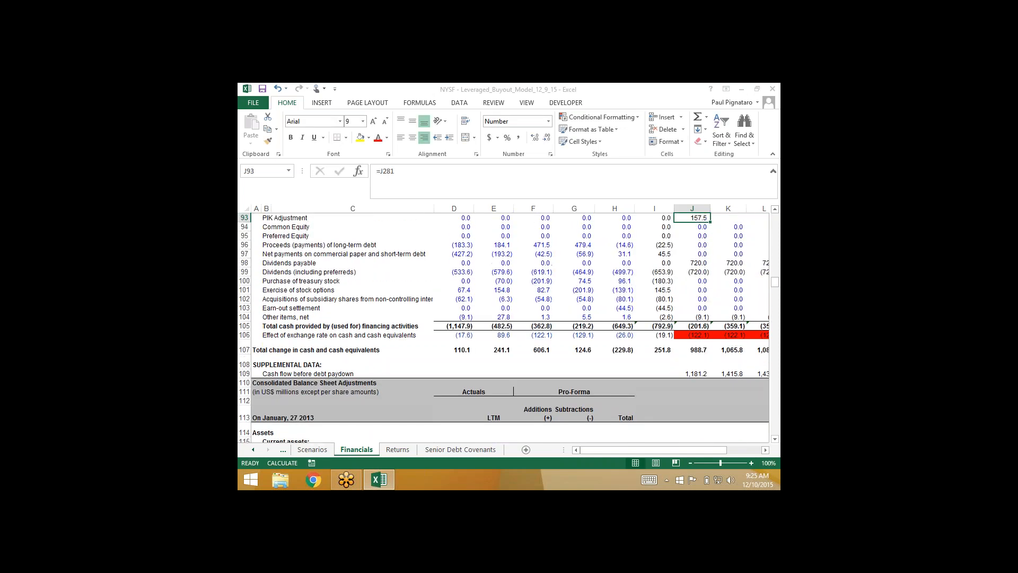
# Fill the PIK Adjustment formula from J93 across the remaining projection years through N93.
pyautogui.hotkey('shift', 'Right')
pyautogui.hotkey('shift', 'Right')
pyautogui.hotkey('shift', 'Right')
pyautogui.hotkey('shift', 'Right')
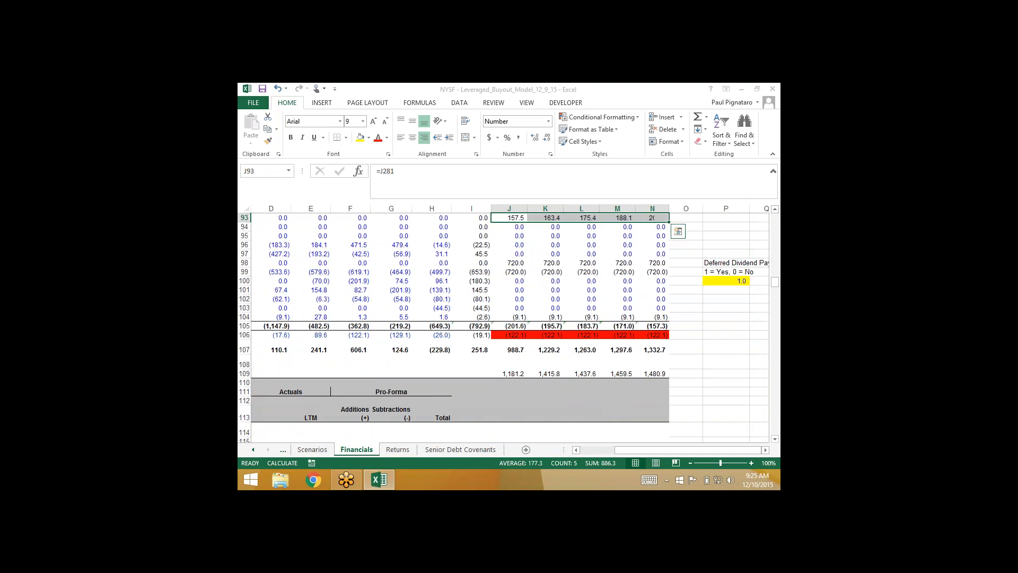
pyautogui.hotkey('ctrl', 'r')
# Check the projected financing activity rows around the PIK Adjustment, down to the total cash from financing activities in J105.
pyautogui.press('Down')
pyautogui.press('Down')
pyautogui.press('Down')
pyautogui.press('Down')
pyautogui.press('Down')
pyautogui.press('Down')
pyautogui.press('Down')
pyautogui.press('Down')
pyautogui.press('Down')
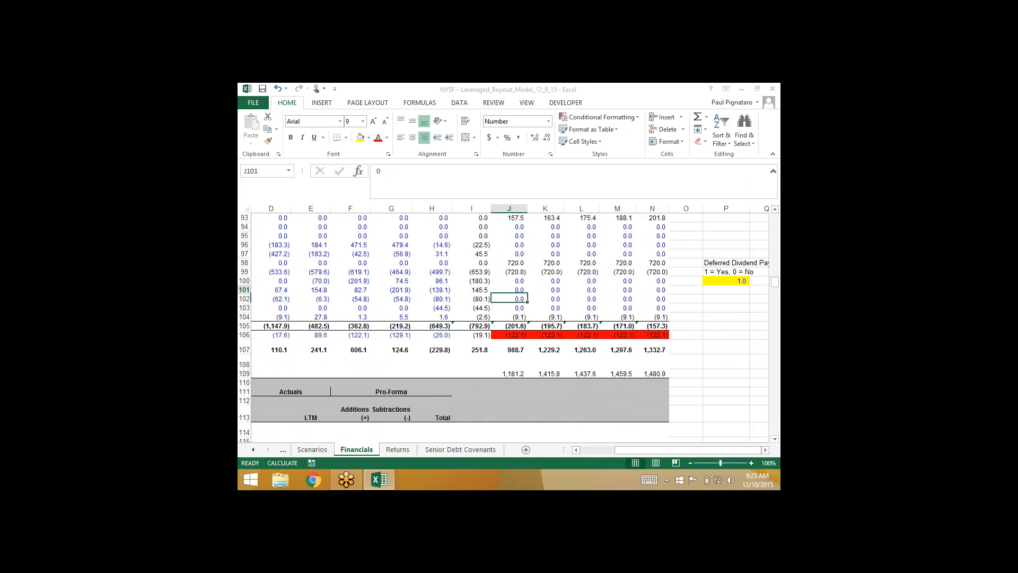
pyautogui.press('Up')
pyautogui.press('Up')
pyautogui.press('Up')
pyautogui.press('Up')
pyautogui.press('Up')
pyautogui.press('Up')
pyautogui.press('Up')
pyautogui.press('Up')
pyautogui.press('Up')
pyautogui.press('Up')
pyautogui.press('Up')
pyautogui.press('Up')
pyautogui.press('Down')
pyautogui.press('Down')
pyautogui.press('Down')
pyautogui.press('Down')
pyautogui.press('Down')
pyautogui.press('Down')
pyautogui.press('Down')
pyautogui.press('Down')
pyautogui.press('Down')
pyautogui.press('Down')
pyautogui.press('Down')
pyautogui.press('Down')
pyautogui.press('Down')
pyautogui.press('Down')
pyautogui.press('Down')
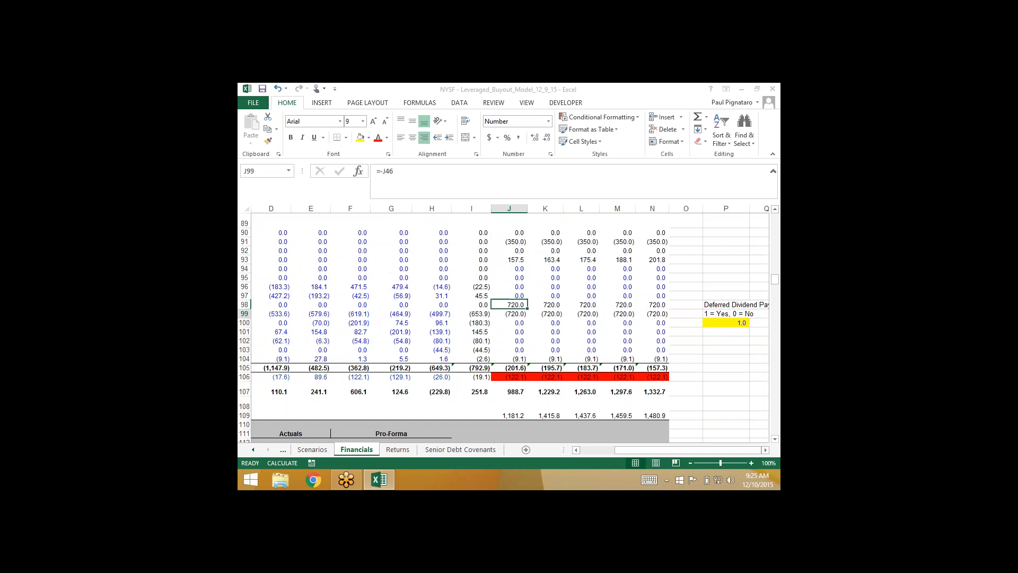
pyautogui.hotkey('alt', '=')
pyautogui.press('Return')
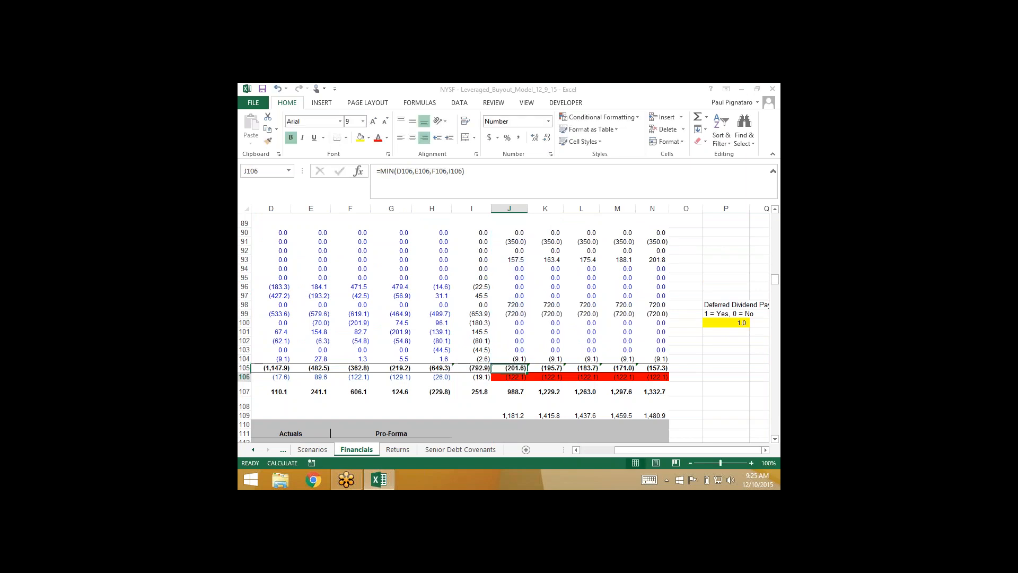
# Inspect the exchange rate effect formula in J106 and the cash flow before debt paydown formula in J109.
pyautogui.press('Down')
pyautogui.press('F2')
pyautogui.press('Return')
pyautogui.press('Down')
pyautogui.press('Down')
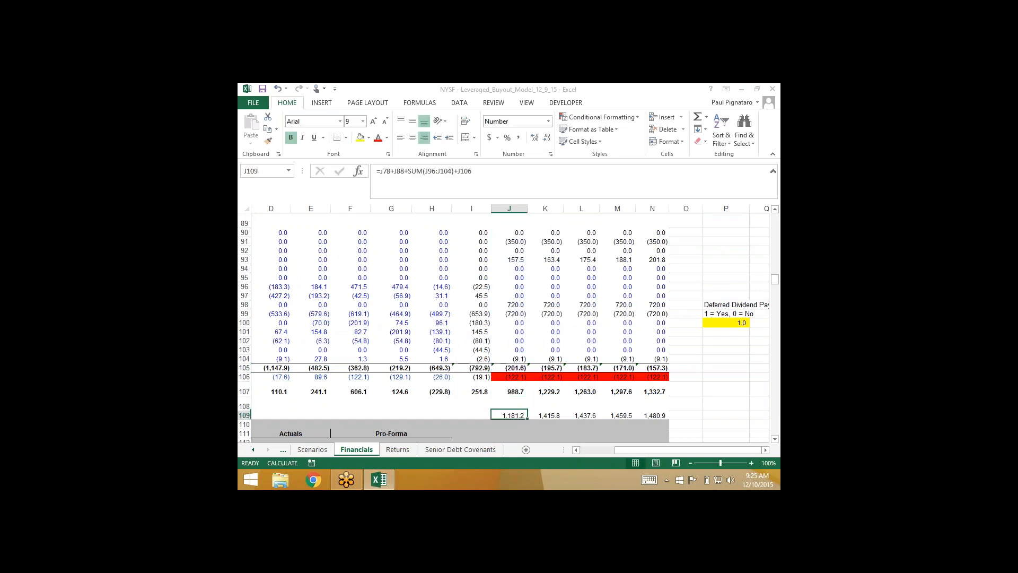
pyautogui.press('F2')
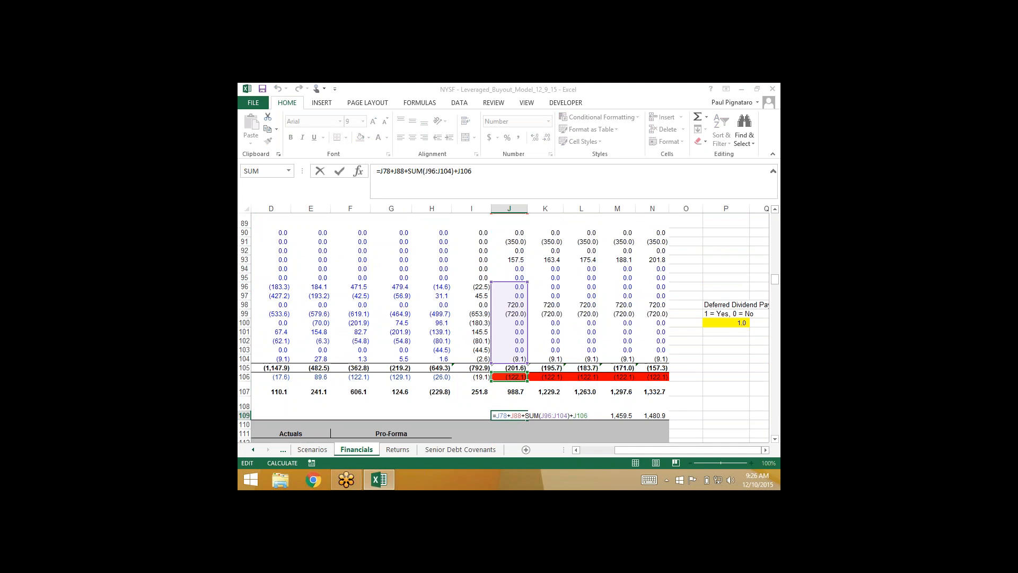
pyautogui.hotkey('ctrl', 'Return')
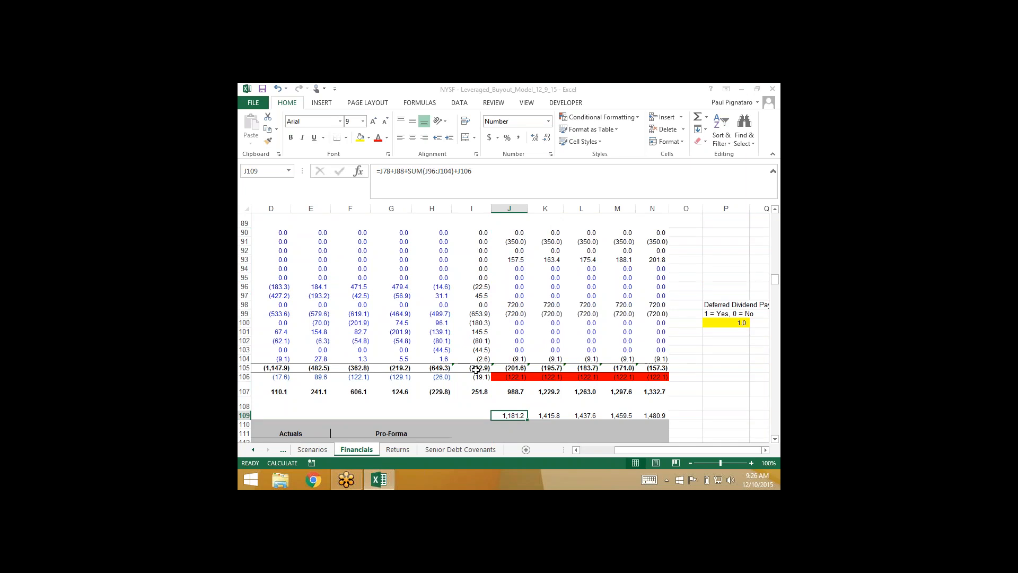
# Insert a new row between The notes and Preferred dividends payable in the projected balance sheet's liabilities.
pyautogui.scroll(-20, 475, 370)
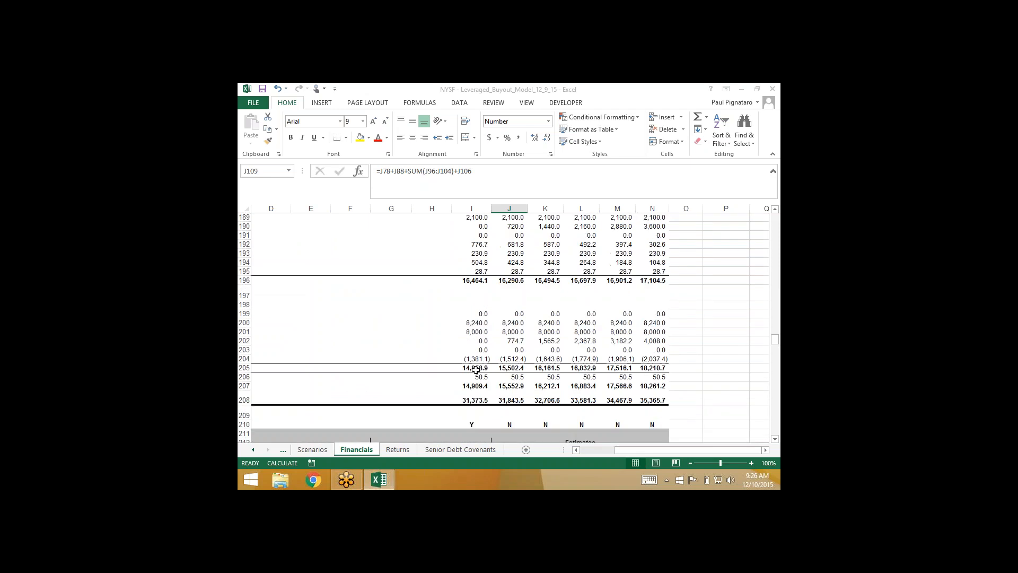
pyautogui.scroll(-3, 475, 370)
pyautogui.scroll(4, 476, 369)
pyautogui.click(476, 370)
pyautogui.press('Left')
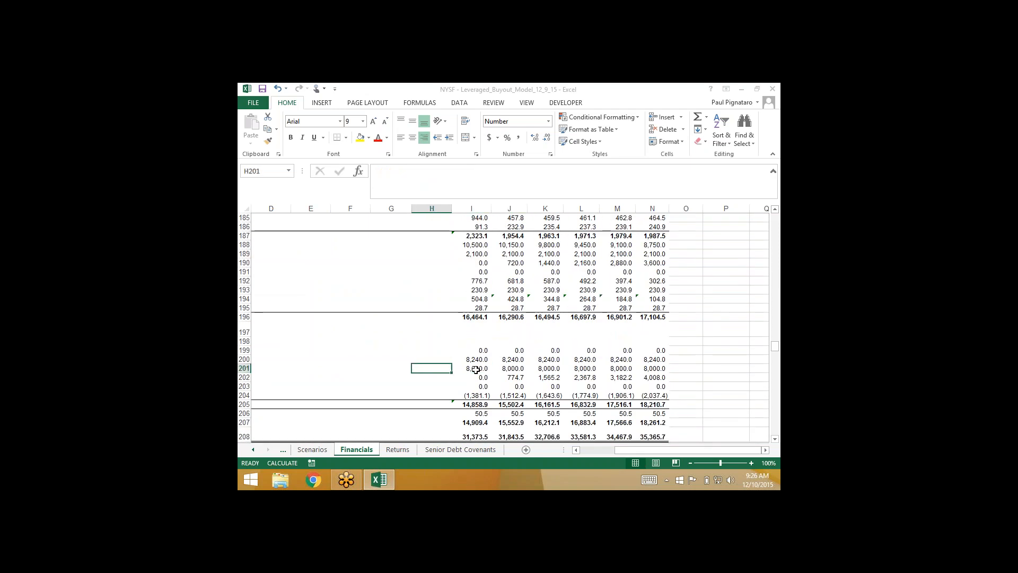
pyautogui.press('Left')
pyautogui.press('Left')
pyautogui.press('Left')
pyautogui.press('Left')
pyautogui.press('Left')
pyautogui.press('Down')
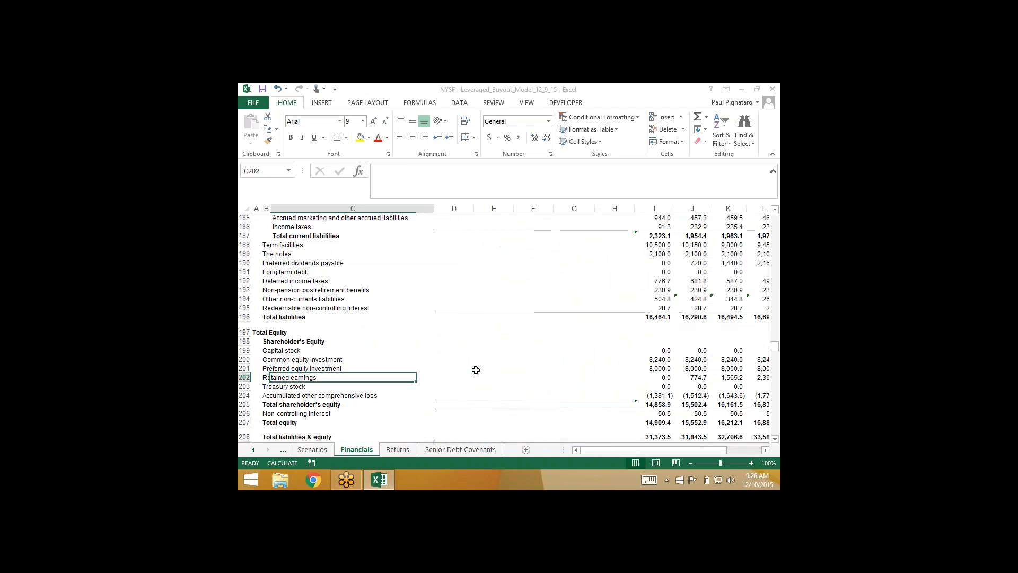
pyautogui.press('Up')
pyautogui.press('Up')
pyautogui.press('Up')
pyautogui.press('Up')
pyautogui.press('Up')
pyautogui.press('Up')
pyautogui.press('Up')
pyautogui.press('Up')
pyautogui.press('Up')
pyautogui.press('Up')
pyautogui.press('Up')
pyautogui.press('Up')
pyautogui.press('Up')
pyautogui.press('Right')
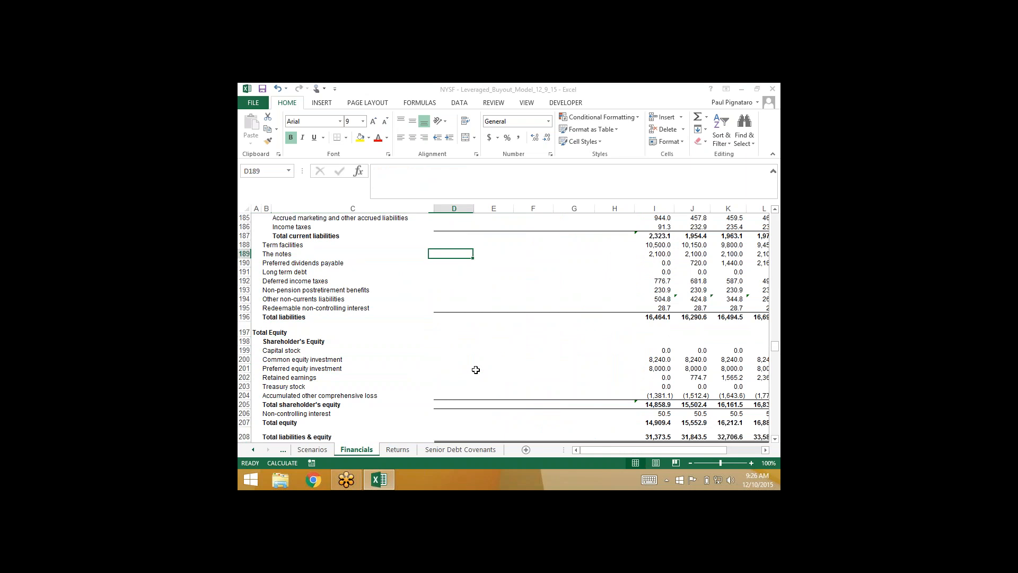
pyautogui.press('Right')
pyautogui.press('Right')
pyautogui.press('Right')
pyautogui.press('Right')
pyautogui.press('Right')
pyautogui.press('Right')
pyautogui.press('Left')
pyautogui.press('Down')
pyautogui.press('Left')
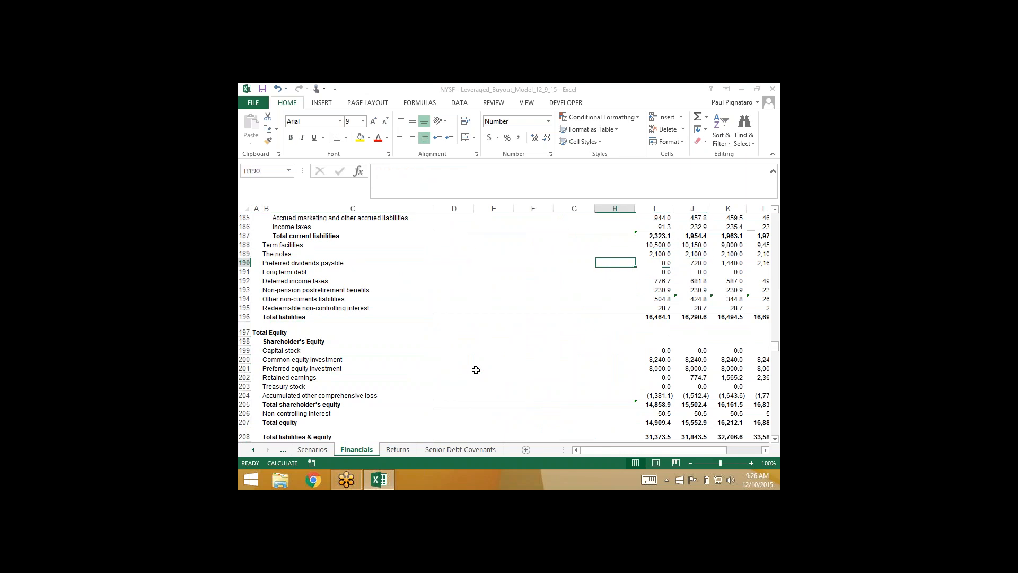
pyautogui.press('Left')
pyautogui.press('Left')
pyautogui.press('Left')
pyautogui.hotkey('shift', 'space')
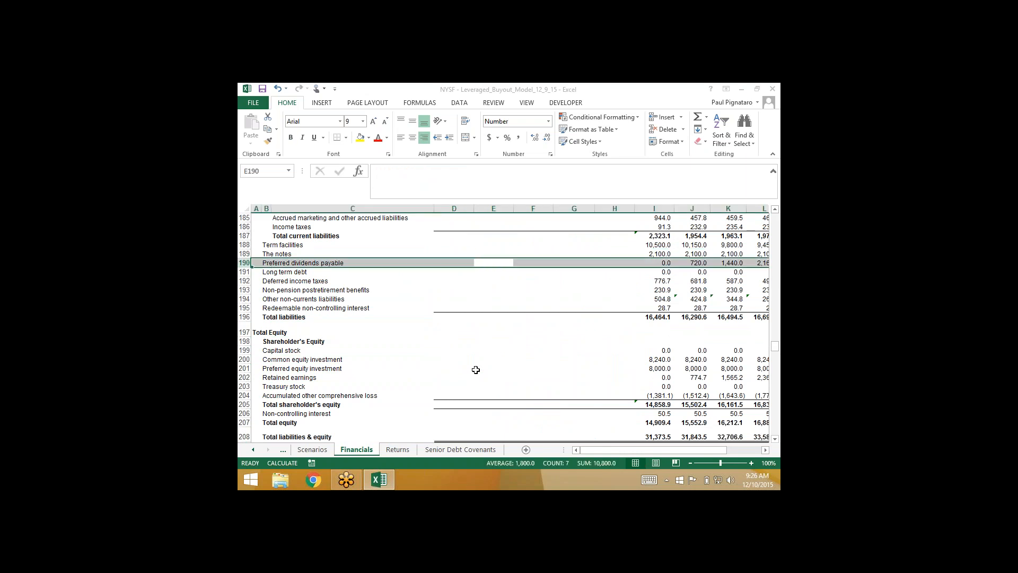
pyautogui.hotkey('ctrl', 'shift', '+')
# Label the new balance sheet row "PIK Payable" in B190.
pyautogui.press('Left')
pyautogui.press('Left')
pyautogui.press('Left')
pyautogui.press('F2')
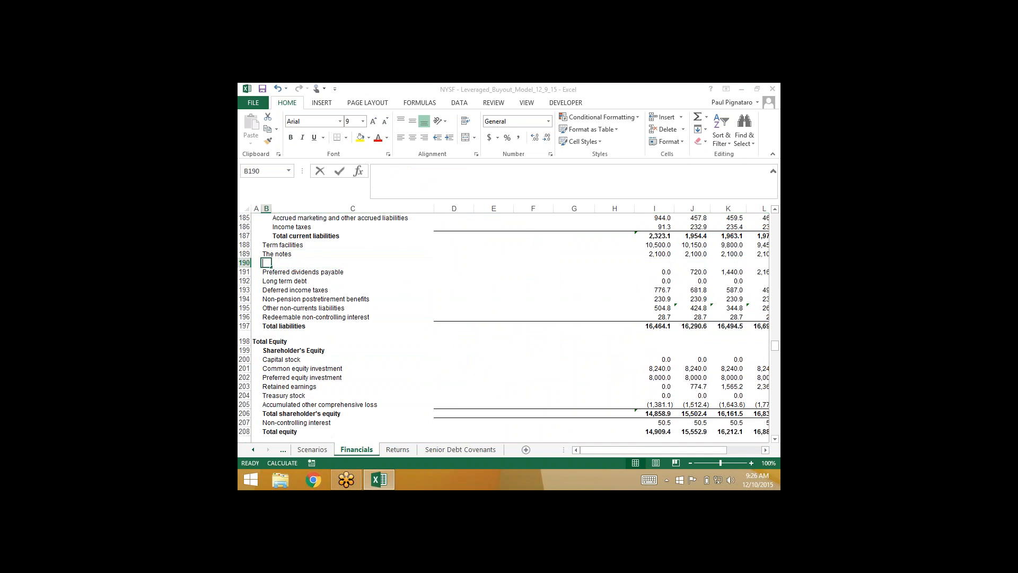
pyautogui.write('PIK Payable')
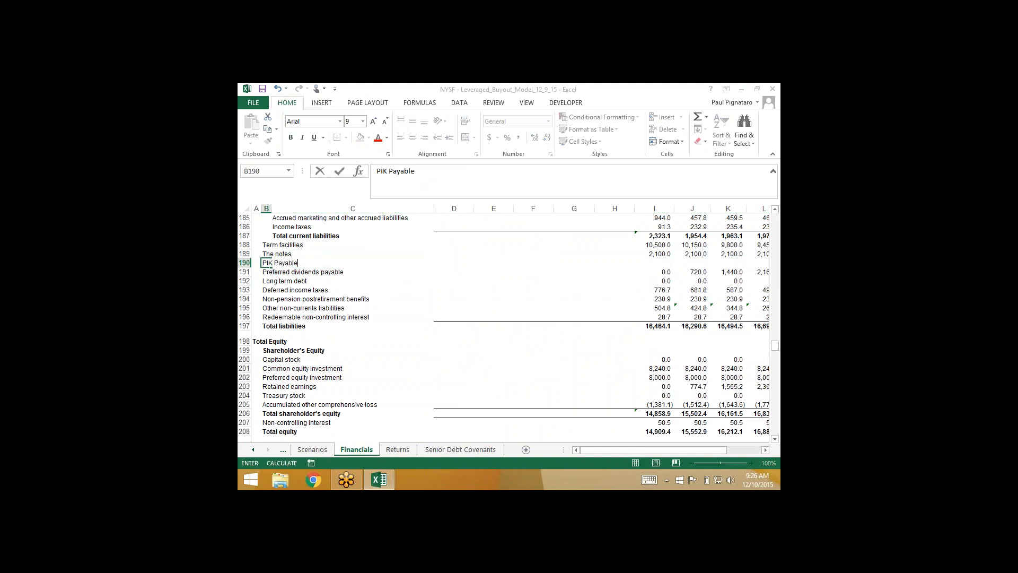
pyautogui.hotkey('ctrl', 'Return')
# Set the 2013PF PIK Payable balance in I190 to 0.
pyautogui.press('Right')
pyautogui.press('Right')
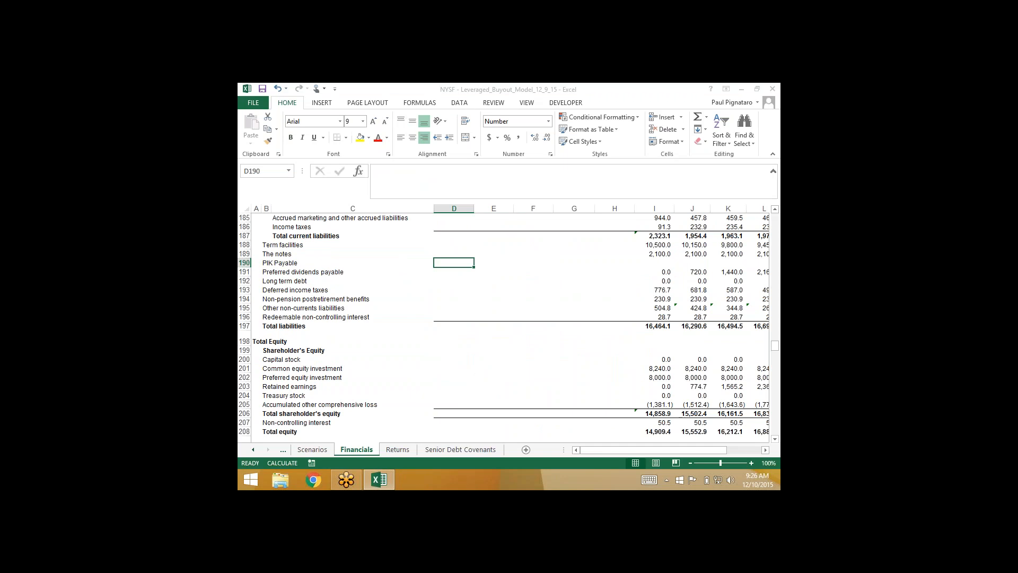
pyautogui.press('Right')
pyautogui.press('Right')
pyautogui.press('Right')
pyautogui.press('Right')
pyautogui.press('Right')
pyautogui.write('0')
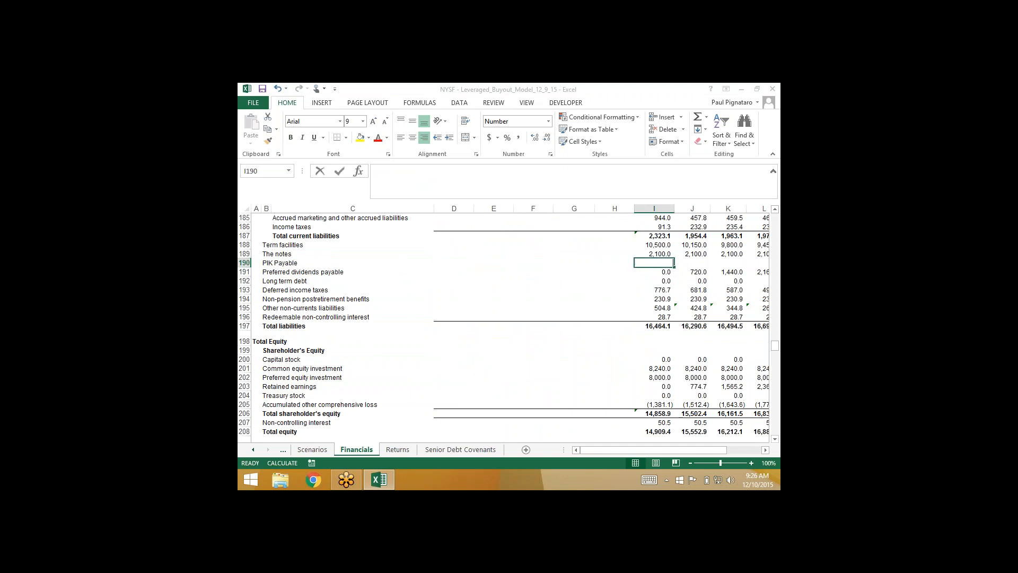
pyautogui.press('Right')
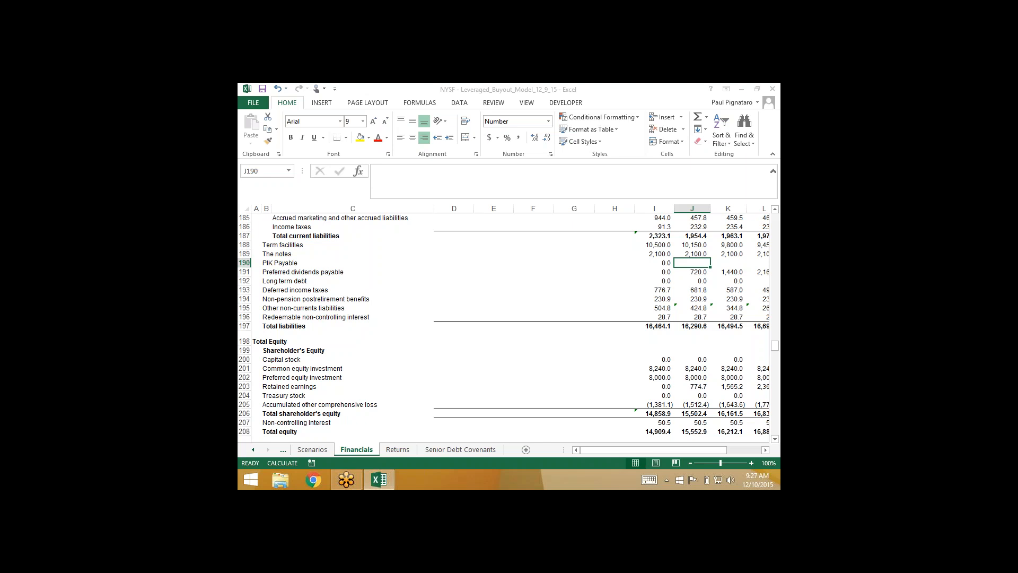
# Calculate the 2014E PIK Payable in J190 as the prior balance plus the cash flow PIK Adjustment with =I190+J93.
pyautogui.write('=')
pyautogui.press('Left')
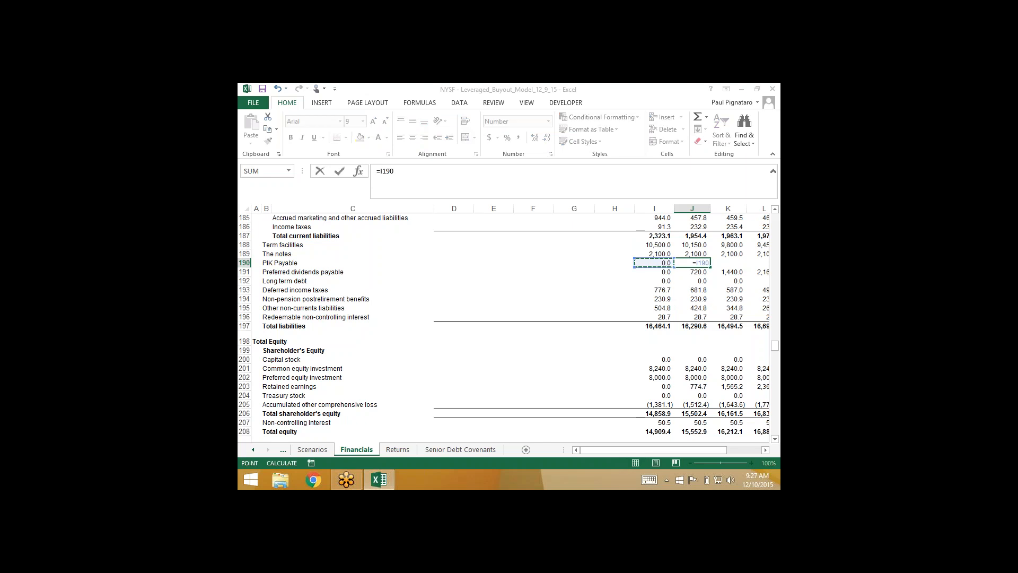
pyautogui.write('+')
pyautogui.scroll(20, 504, 326)
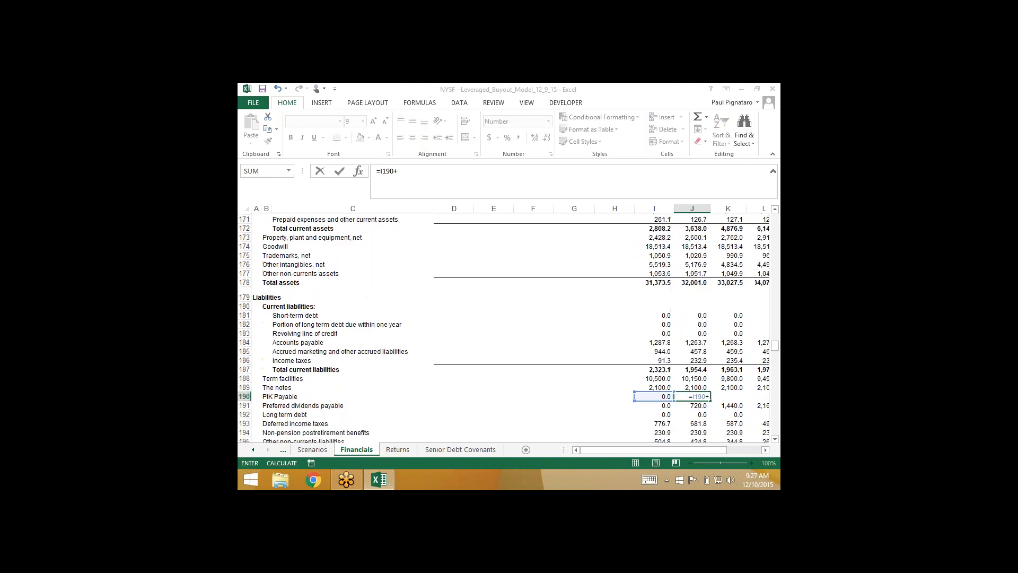
pyautogui.scroll(9, 504, 326)
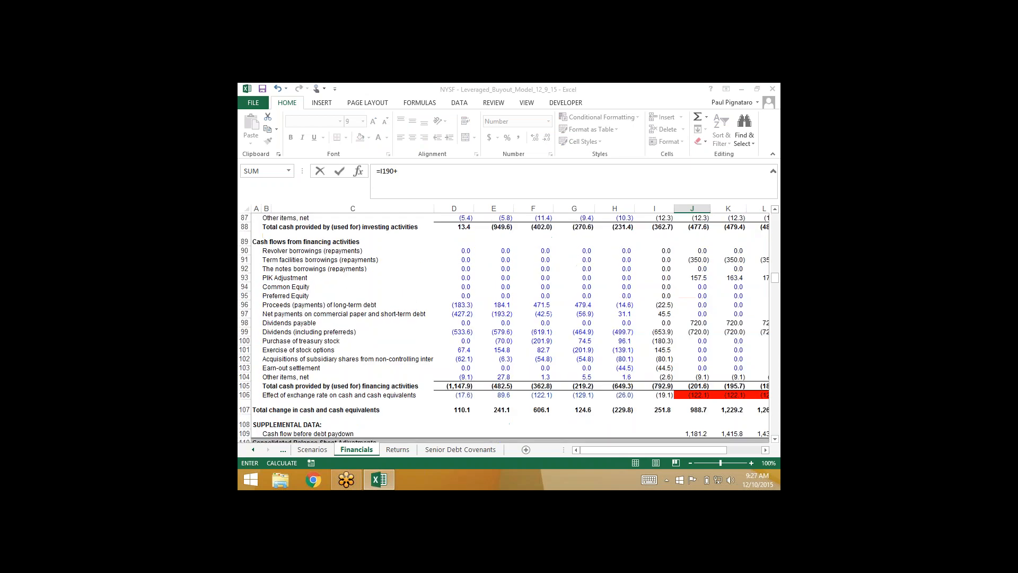
pyautogui.click(698, 278)
pyautogui.press('Return')
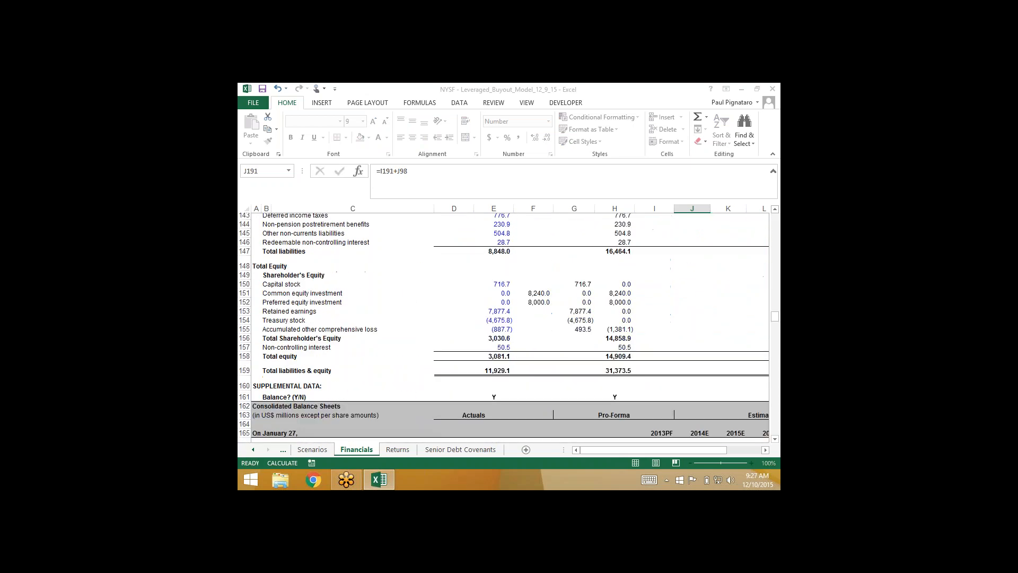
# Fill the PIK Payable formula from J190 across the projection years through N190.
pyautogui.hotkey('shift', 'Right')
pyautogui.hotkey('shift', 'Right')
pyautogui.hotkey('shift', 'Right')
pyautogui.hotkey('shift', 'Right')
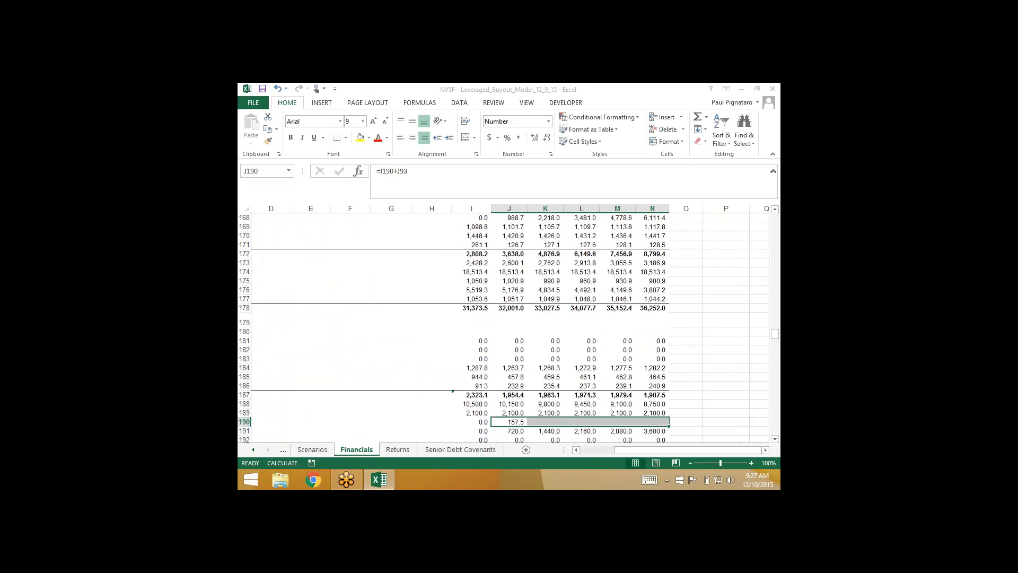
pyautogui.hotkey('ctrl', 'r')
# Check that the 2014E total liabilities sum in J197 covers the PIK Payable row.
pyautogui.press('Down')
pyautogui.press('Down')
pyautogui.press('Down')
pyautogui.press('Down')
pyautogui.press('Down')
pyautogui.press('Down')
pyautogui.press('Down')
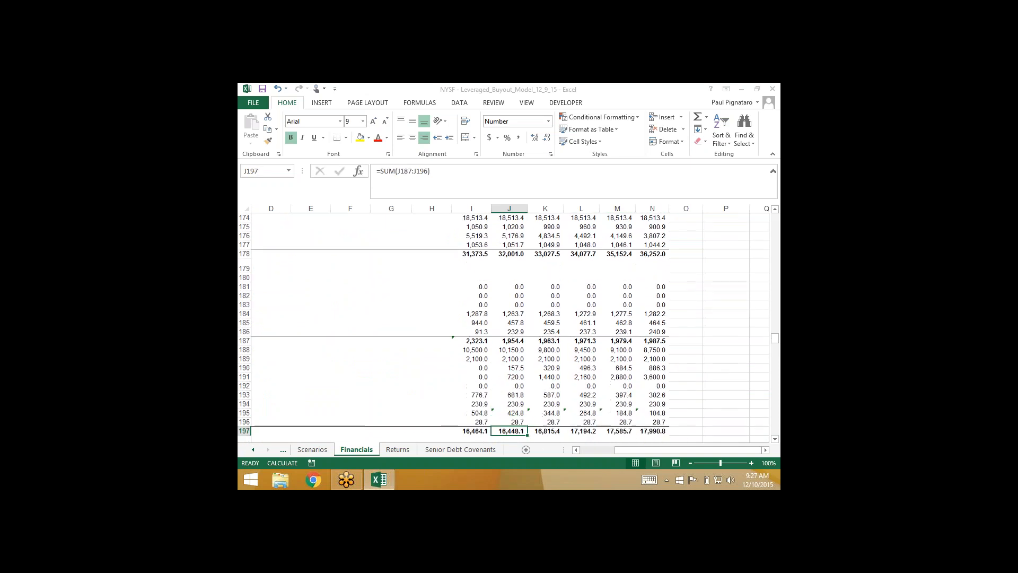
pyautogui.press('F2')
pyautogui.press('Return')
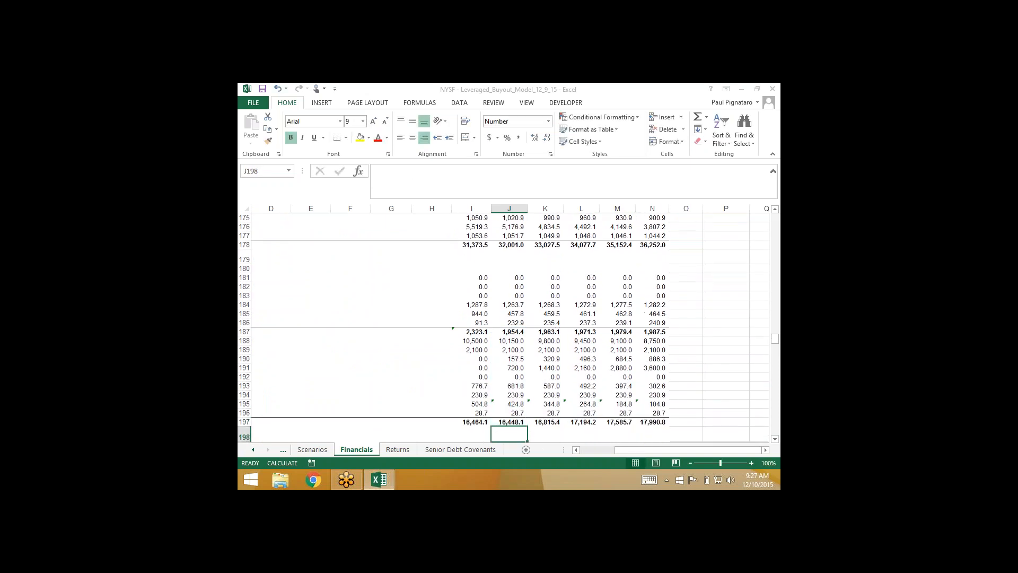
# Check the projected equity totals and the balance sheet's Y/N balance check in row 211.
pyautogui.hotkey('ctrl', 'Down')
pyautogui.hotkey('ctrl', 'Down')
pyautogui.hotkey('ctrl', 'Down')
pyautogui.press('Down')
pyautogui.press('Down')
pyautogui.press('Down')
pyautogui.press('Down')
pyautogui.press('Down')
pyautogui.press('Down')
pyautogui.press('Down')
pyautogui.press('Down')
pyautogui.press('Down')
pyautogui.press('Down')
pyautogui.press('Down')
pyautogui.press('Down')
pyautogui.press('Down')
pyautogui.press('Down')
pyautogui.press('Down')
pyautogui.press('Down')
pyautogui.press('Down')
pyautogui.press('Down')
pyautogui.press('Down')
pyautogui.press('Down')
pyautogui.press('Down')
pyautogui.press('Down')
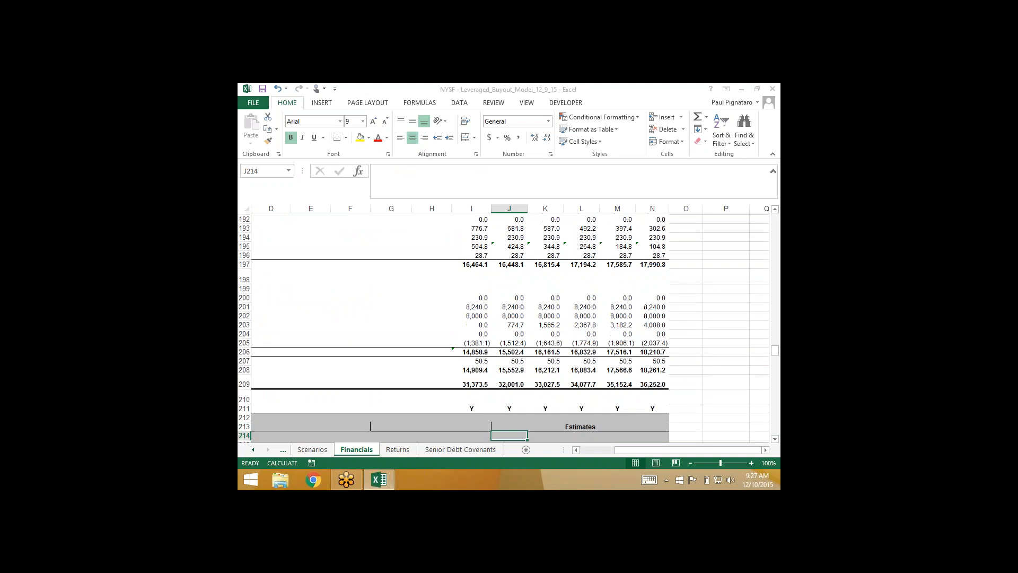
# Review the working capital and debt schedules down to the Y/N cash match check in row 290.
pyautogui.press('Down')
pyautogui.press('Down')
pyautogui.press('Down')
pyautogui.press('Down')
pyautogui.press('Down')
pyautogui.press('Down')
pyautogui.press('Down')
pyautogui.press('Down')
pyautogui.press('Down')
pyautogui.press('Down')
pyautogui.press('Down')
pyautogui.press('Down')
pyautogui.press('Down')
pyautogui.press('Down')
pyautogui.press('Down')
pyautogui.press('Down')
pyautogui.press('Down')
pyautogui.press('Down')
pyautogui.press('Down')
pyautogui.press('Down')
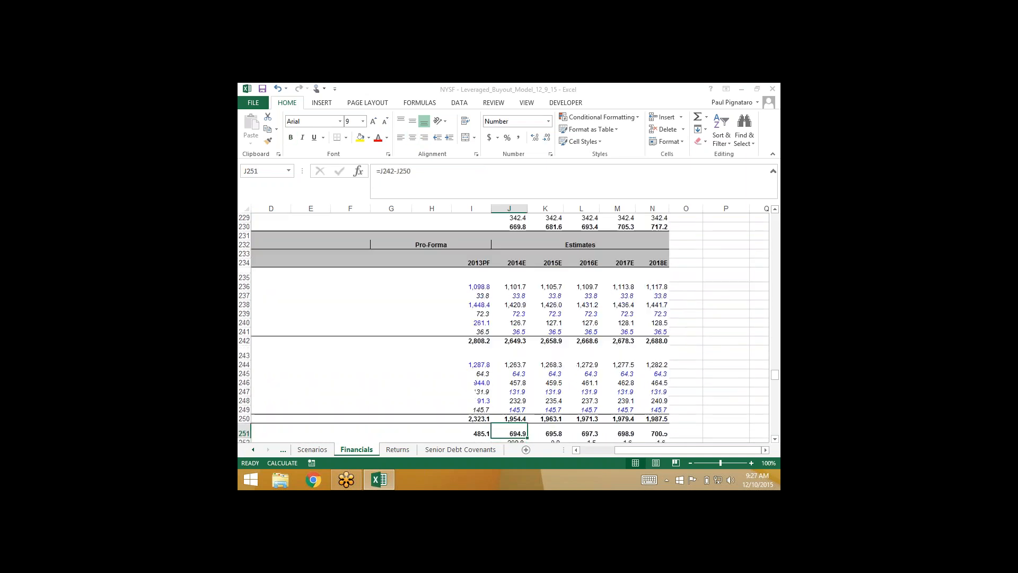
pyautogui.press('Down')
pyautogui.press('Down')
pyautogui.press('Down')
pyautogui.press('Down')
pyautogui.press('Down')
pyautogui.press('Down')
pyautogui.press('Down')
pyautogui.press('Down')
pyautogui.press('Down')
pyautogui.press('Down')
pyautogui.press('Down')
pyautogui.press('Down')
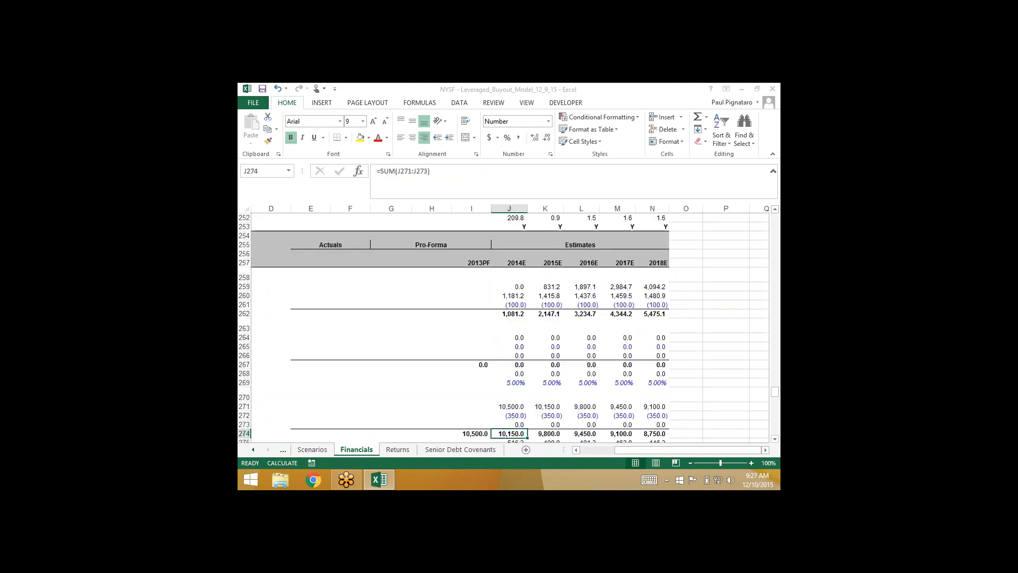
pyautogui.press('Down')
pyautogui.press('Down')
pyautogui.press('Down')
pyautogui.press('Down')
pyautogui.press('Down')
pyautogui.press('Down')
pyautogui.press('Down')
pyautogui.press('Down')
pyautogui.press('Down')
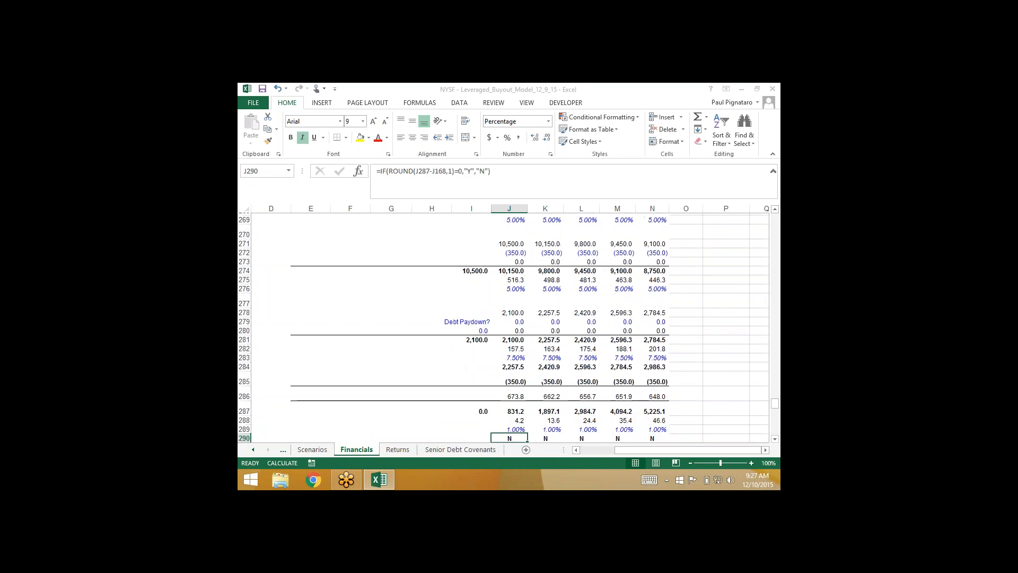
pyautogui.press('Up')
pyautogui.press('Up')
pyautogui.press('Up')
pyautogui.press('Up')
pyautogui.press('Up')
pyautogui.press('Up')
pyautogui.press('Up')
pyautogui.press('Up')
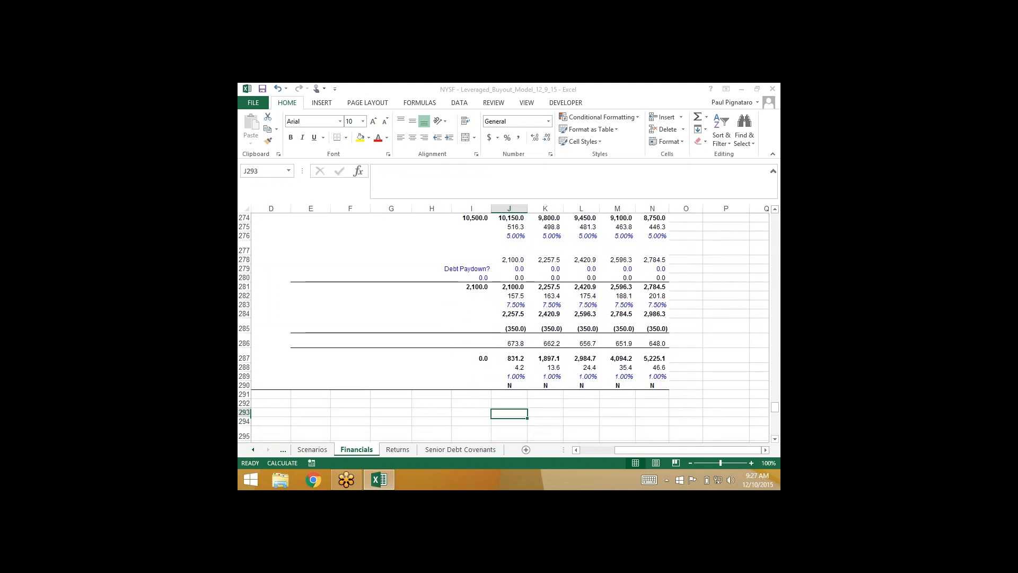
# Trace the debt schedule's 2014E column upward from the cash match check to the cash flow available in J260.
pyautogui.press('Down')
pyautogui.press('Up')
pyautogui.press('Up')
pyautogui.press('Up')
pyautogui.press('Up')
pyautogui.press('Up')
pyautogui.press('Up')
pyautogui.press('Up')
pyautogui.press('Up')
pyautogui.press('Up')
pyautogui.press('Up')
pyautogui.press('Up')
pyautogui.press('Up')
pyautogui.press('Up')
pyautogui.press('Up')
pyautogui.press('Up')
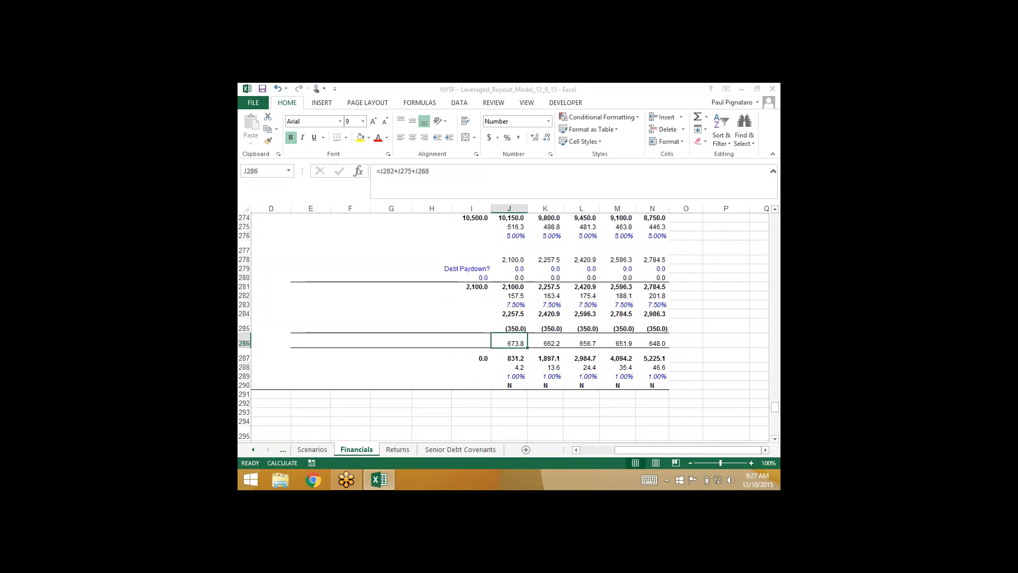
pyautogui.press('Up')
pyautogui.press('Up')
pyautogui.press('Up')
pyautogui.press('Up')
pyautogui.press('Up')
pyautogui.press('Up')
pyautogui.press('Up')
pyautogui.press('Up')
pyautogui.press('Up')
pyautogui.press('Up')
pyautogui.press('Up')
pyautogui.press('Up')
pyautogui.press('Up')
pyautogui.press('Up')
pyautogui.press('Up')
pyautogui.press('Up')
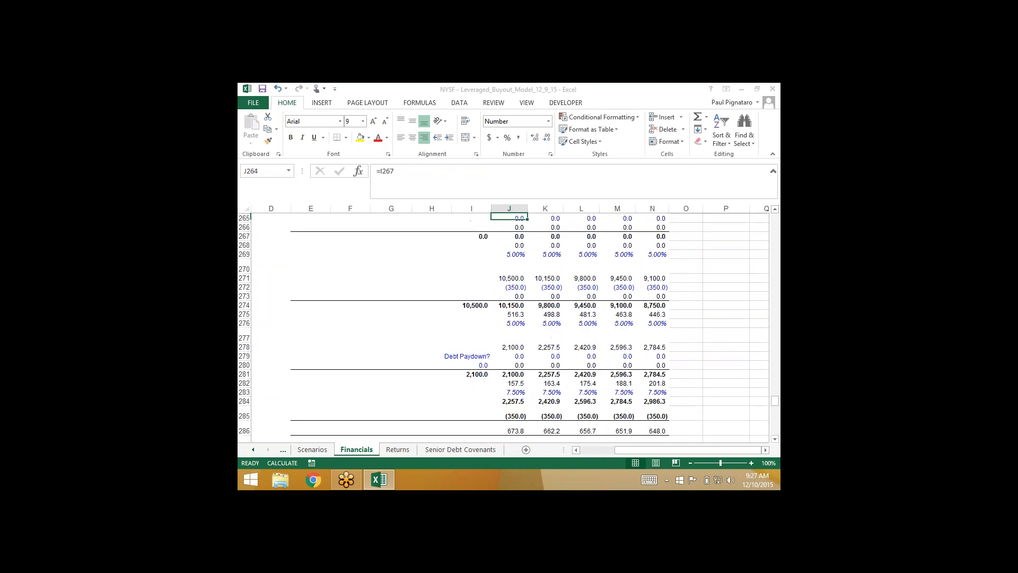
pyautogui.press('Down')
pyautogui.press('Down')
pyautogui.press('Down')
pyautogui.press('Down')
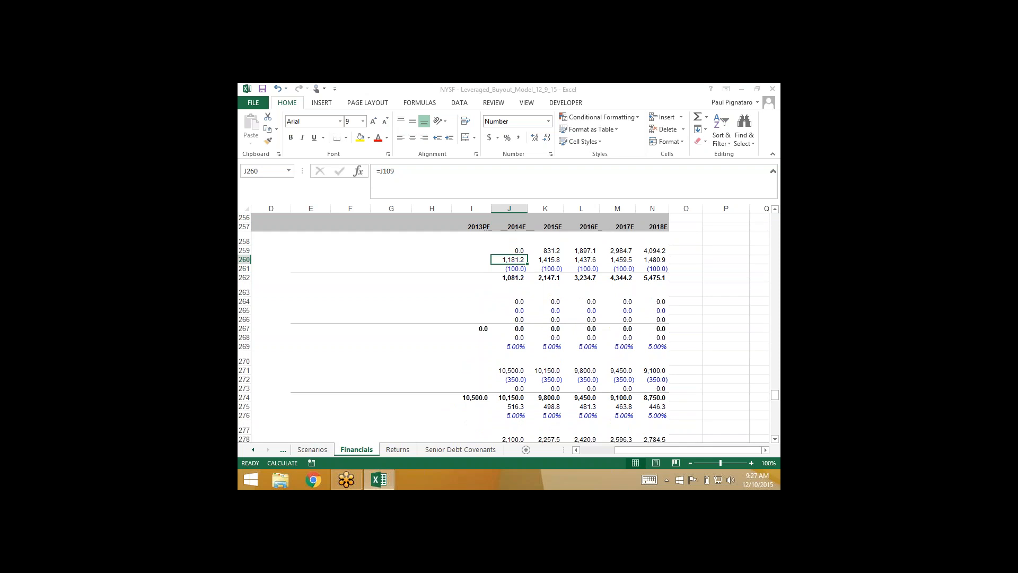
# Review the 2014E debt schedule downward through the term facilities and notes to the ending cash row 287.
pyautogui.press('Down')
pyautogui.press('Down')
pyautogui.press('Down')
pyautogui.press('Down')
pyautogui.press('Down')
pyautogui.press('Down')
pyautogui.press('Down')
pyautogui.press('Down')
pyautogui.press('Down')
pyautogui.press('Down')
pyautogui.press('Down')
pyautogui.press('Down')
pyautogui.press('Down')
pyautogui.press('Down')
pyautogui.press('Down')
pyautogui.press('Down')
pyautogui.press('Down')
pyautogui.press('Down')
pyautogui.press('Down')
pyautogui.press('Down')
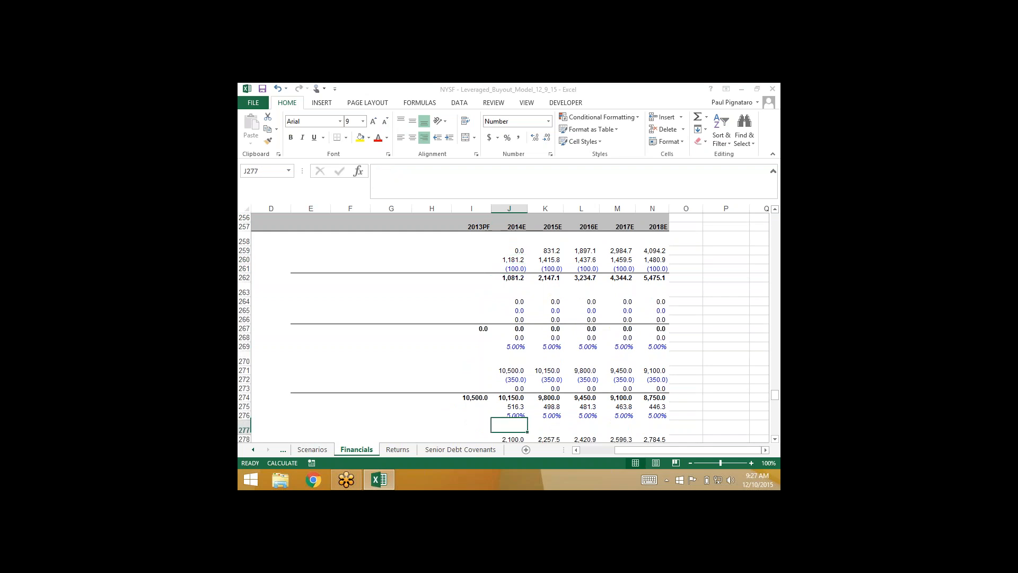
pyautogui.press('Up')
pyautogui.press('Up')
pyautogui.press('Up')
pyautogui.press('Up')
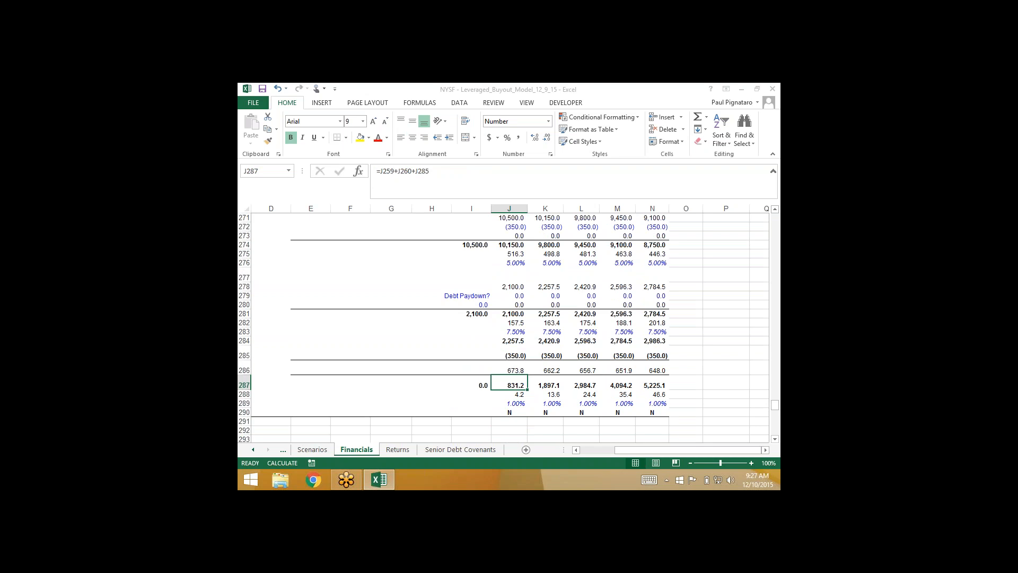
# Inspect the cash balance formula in J287 and the cash match check formula in J290.
pyautogui.press('F2')
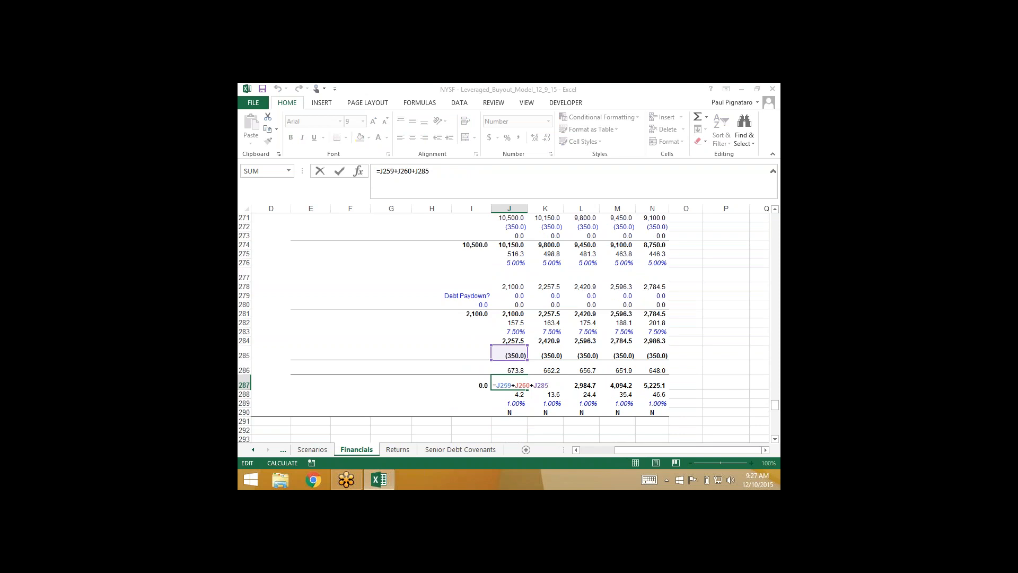
pyautogui.scroll(1, 506, 326)
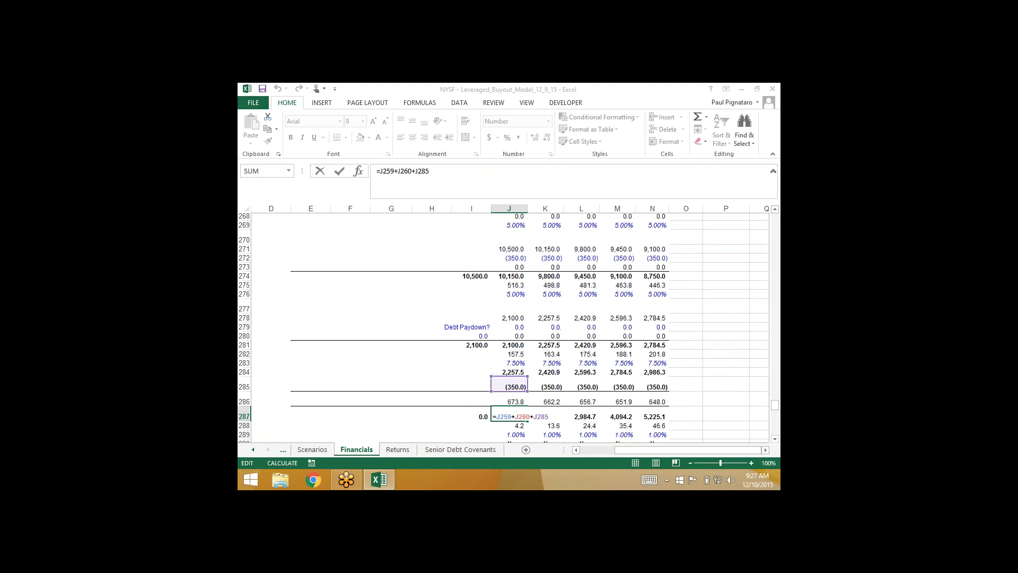
pyautogui.scroll(1, 503, 327)
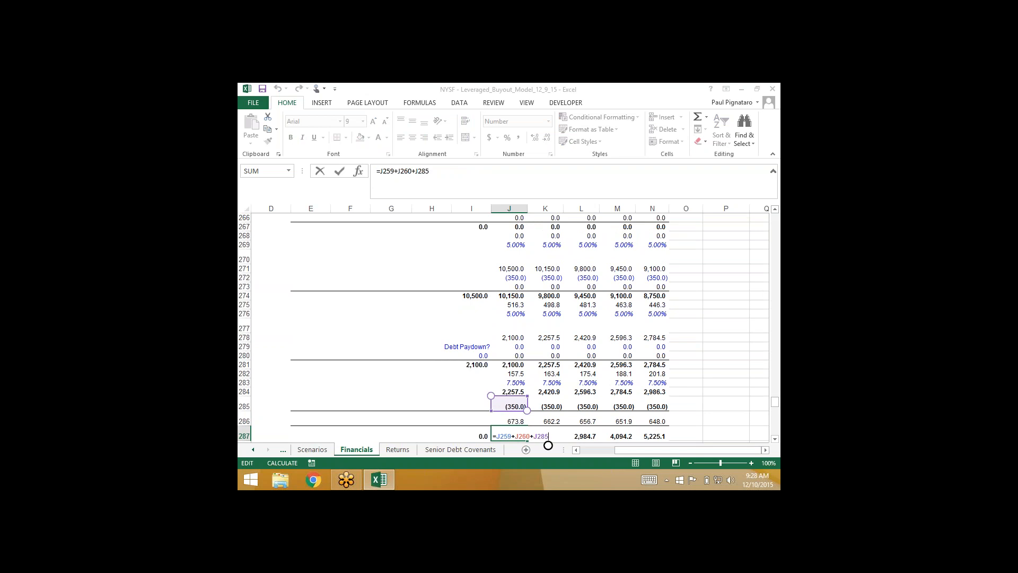
pyautogui.press('Return')
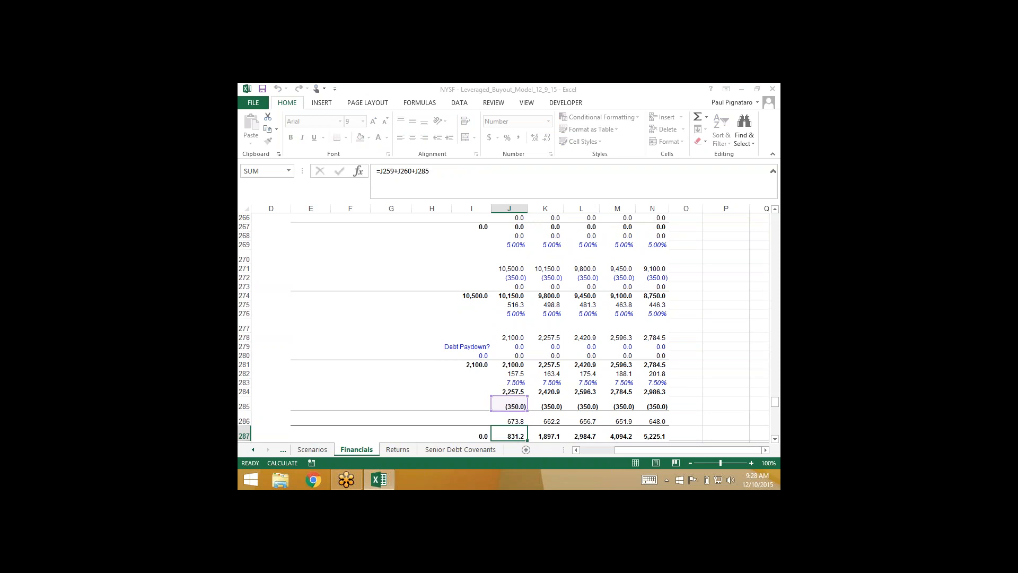
pyautogui.press('Down')
pyautogui.press('Down')
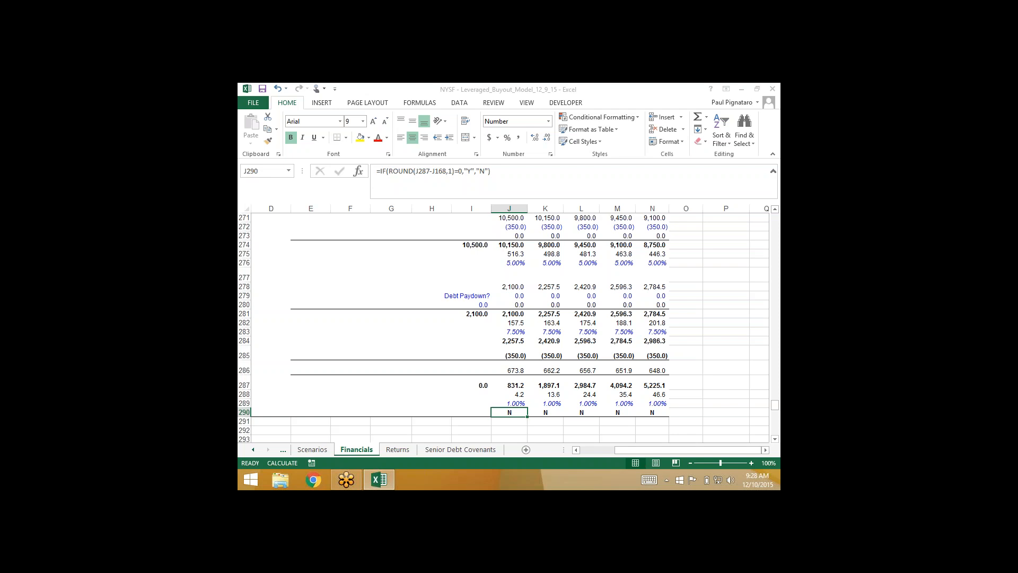
# Add the PIK interest in J282 to the total debt issuances and retirements formula in J285.
pyautogui.press('Up')
pyautogui.press('Up')
pyautogui.press('Up')
pyautogui.press('Up')
pyautogui.press('Up')
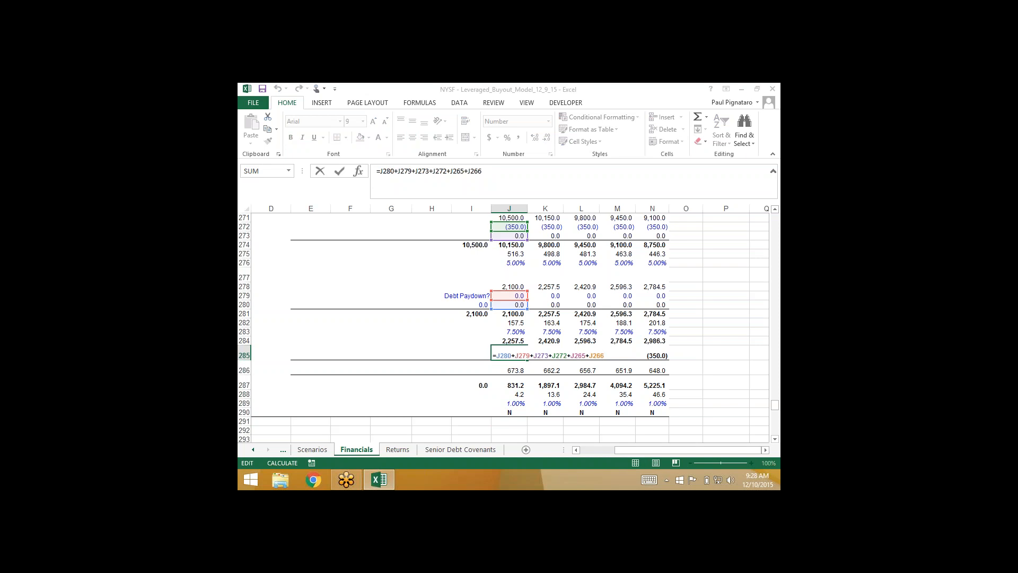
pyautogui.write('+')
pyautogui.click(503, 322)
pyautogui.hotkey('ctrl', 'Return')
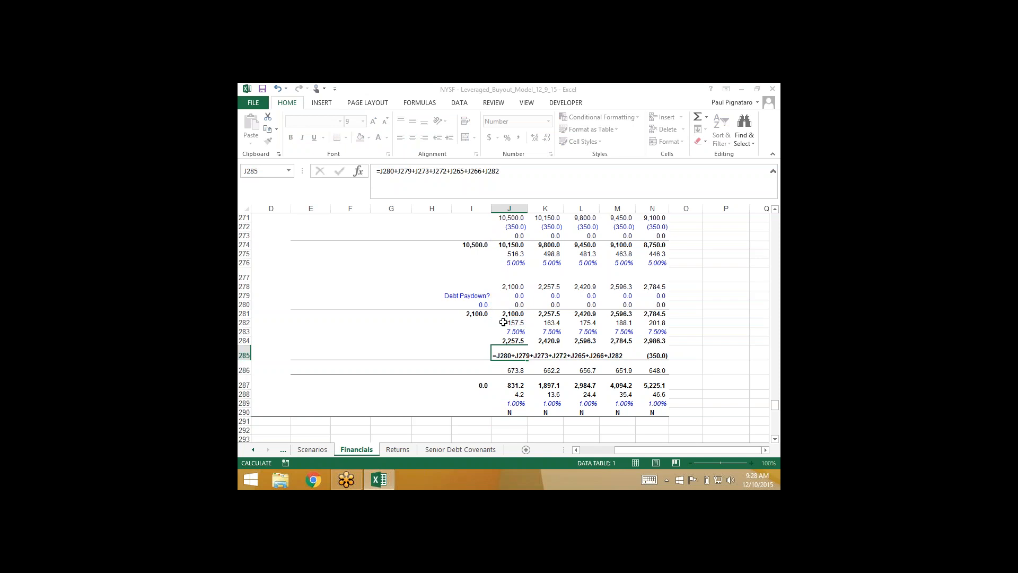
# Fill the revised J285 formula across the projection years through N285.
pyautogui.hotkey('shift', 'Right')
pyautogui.hotkey('shift', 'Right')
pyautogui.hotkey('shift', 'Right')
pyautogui.hotkey('shift', 'Right')
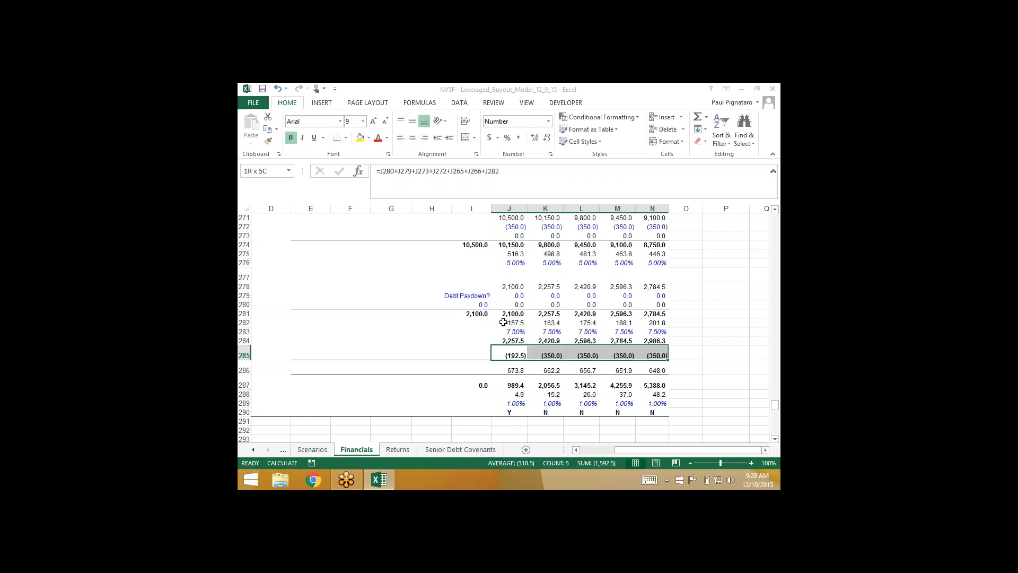
pyautogui.hotkey('ctrl', 'r')
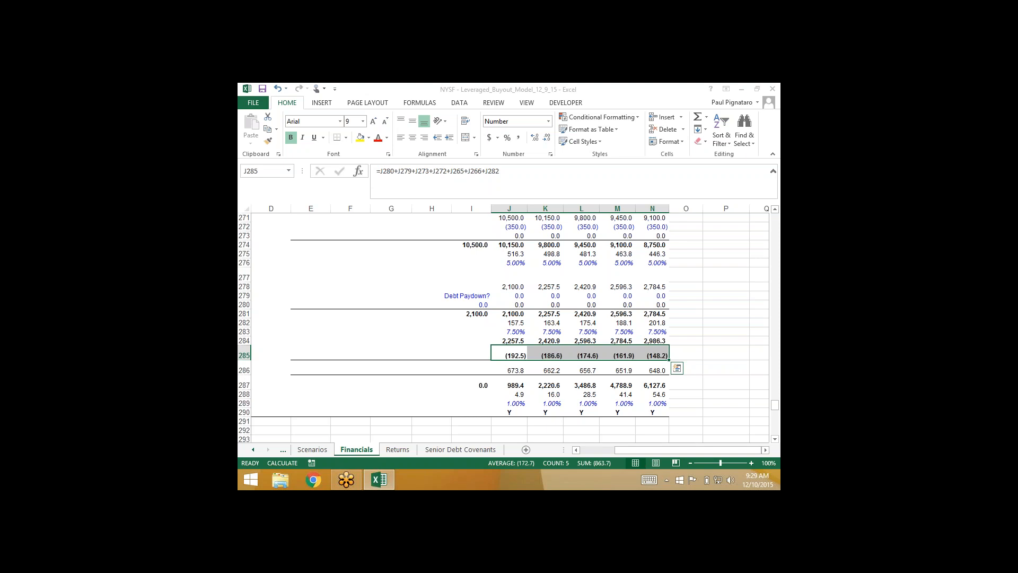
# Open the Returns sheet and examine the 2014E debt deduction formulas above Equity to common.
pyautogui.click(398, 449)
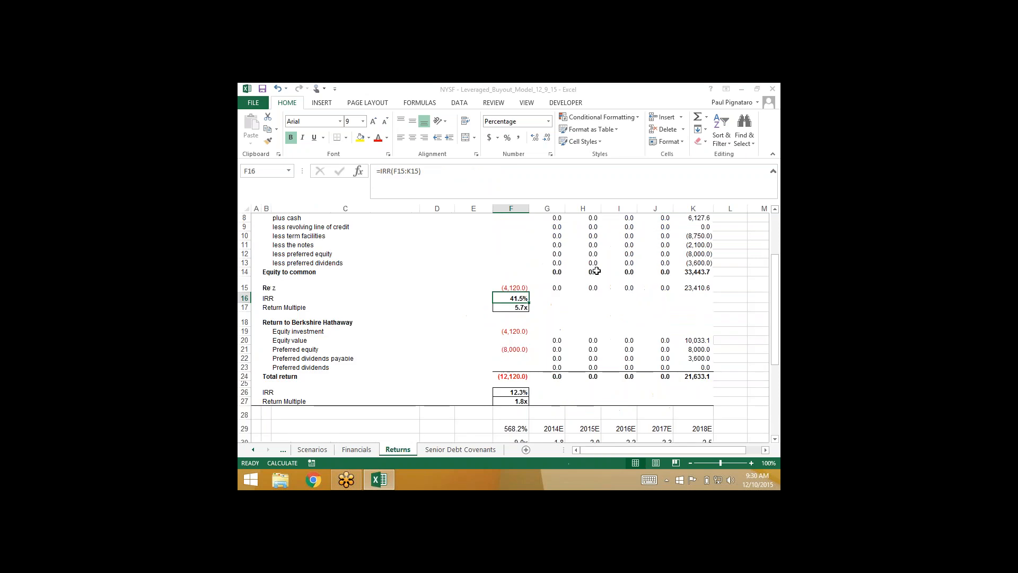
pyautogui.click(550, 256)
pyautogui.press('Up')
pyautogui.press('Up')
pyautogui.press('Up')
pyautogui.press('Up')
pyautogui.press('Up')
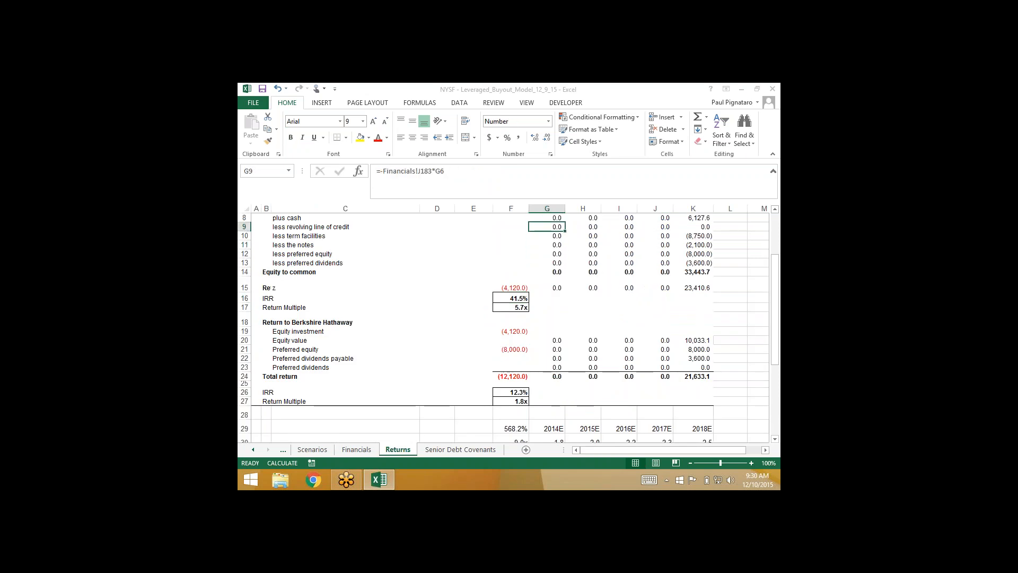
pyautogui.press('Down')
pyautogui.press('Down')
pyautogui.press('Down')
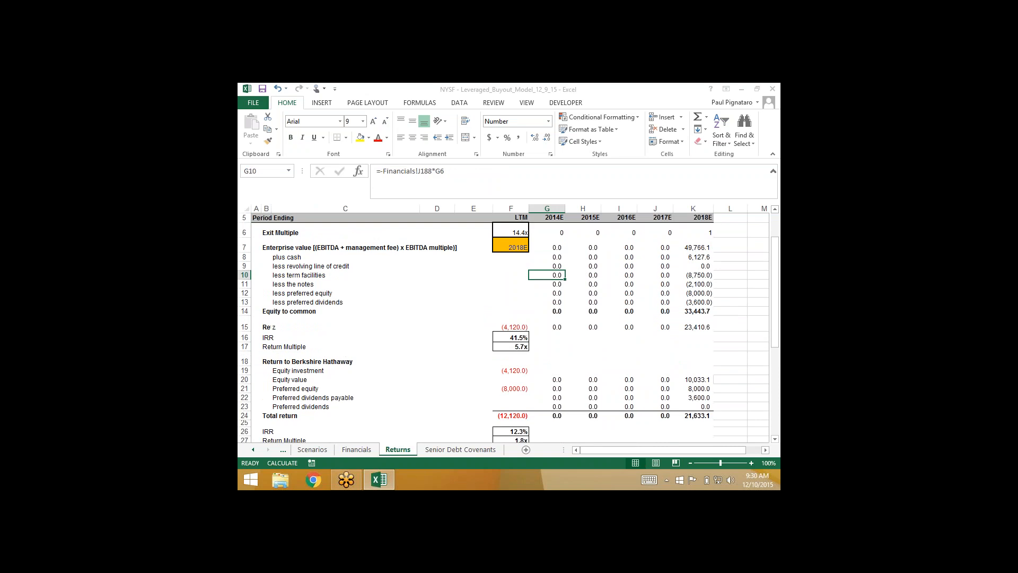
# Insert a row above "less the notes" in the equity to common build and label it "less PIK".
pyautogui.press('Down')
pyautogui.hotkey('shift', 'space')
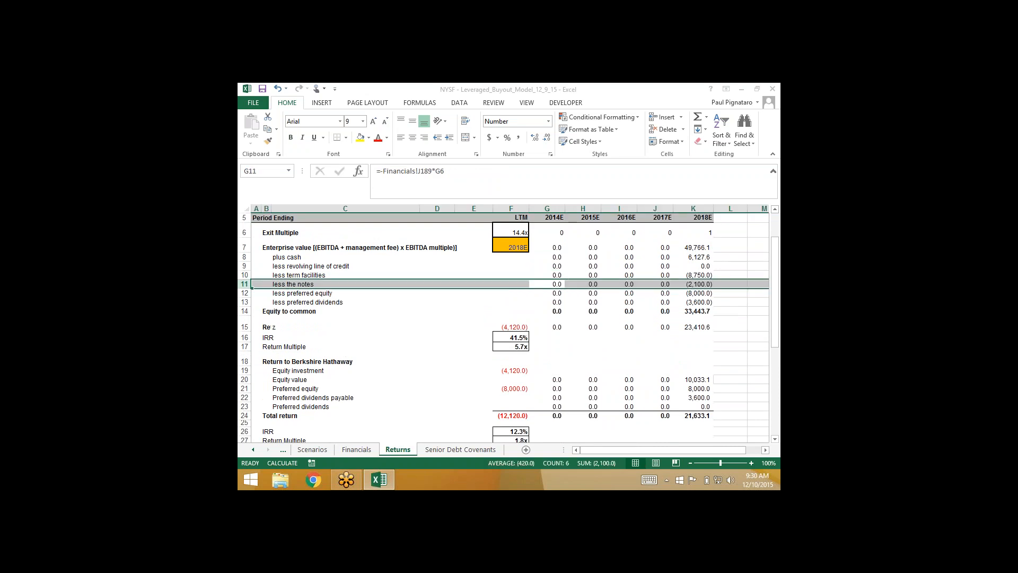
pyautogui.hotkey('ctrl', 'shift', '+')
pyautogui.press('Left')
pyautogui.press('Left')
pyautogui.press('Left')
pyautogui.press('Left')
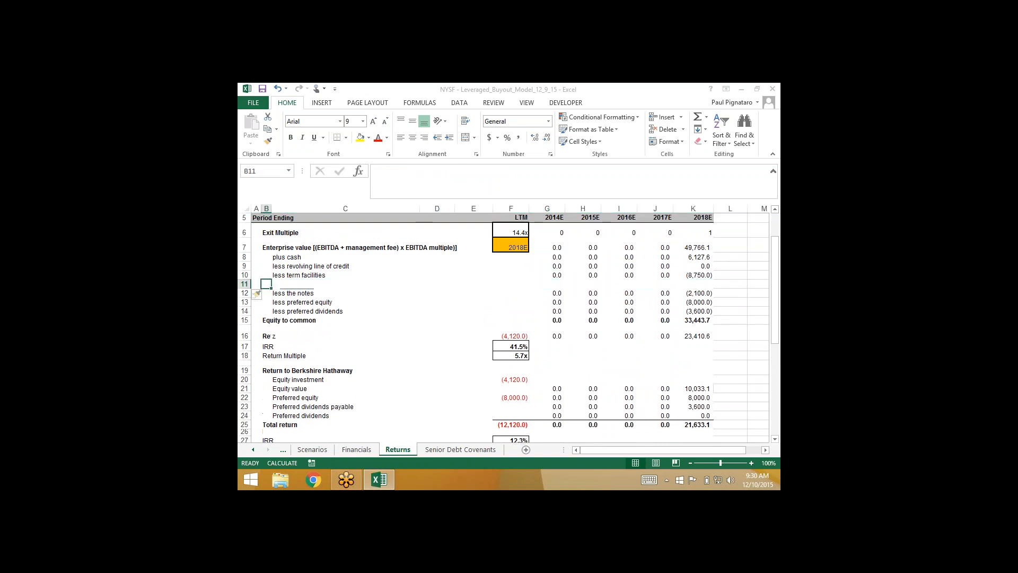
pyautogui.write('less P')
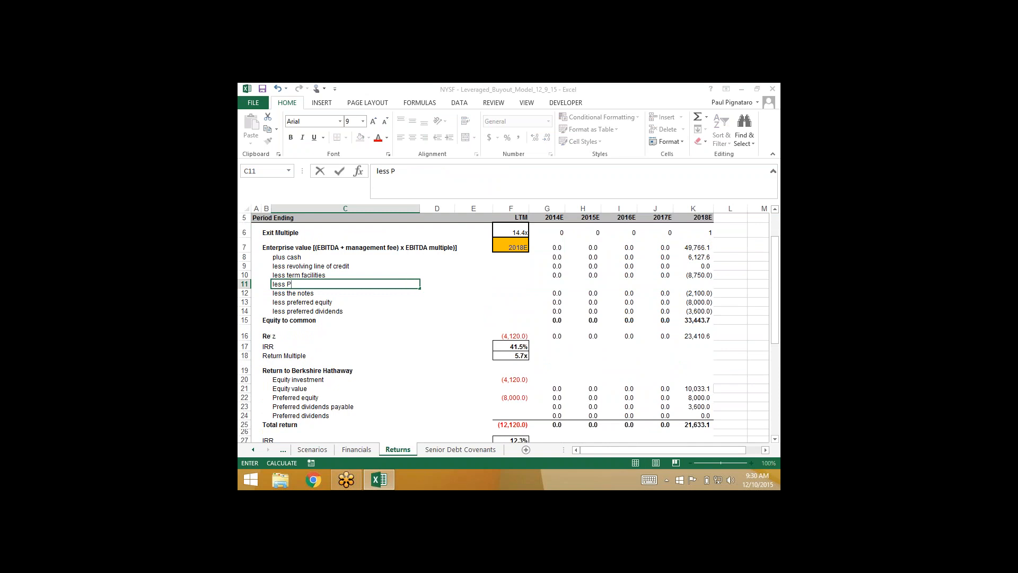
pyautogui.write('IK')
pyautogui.press('Return')
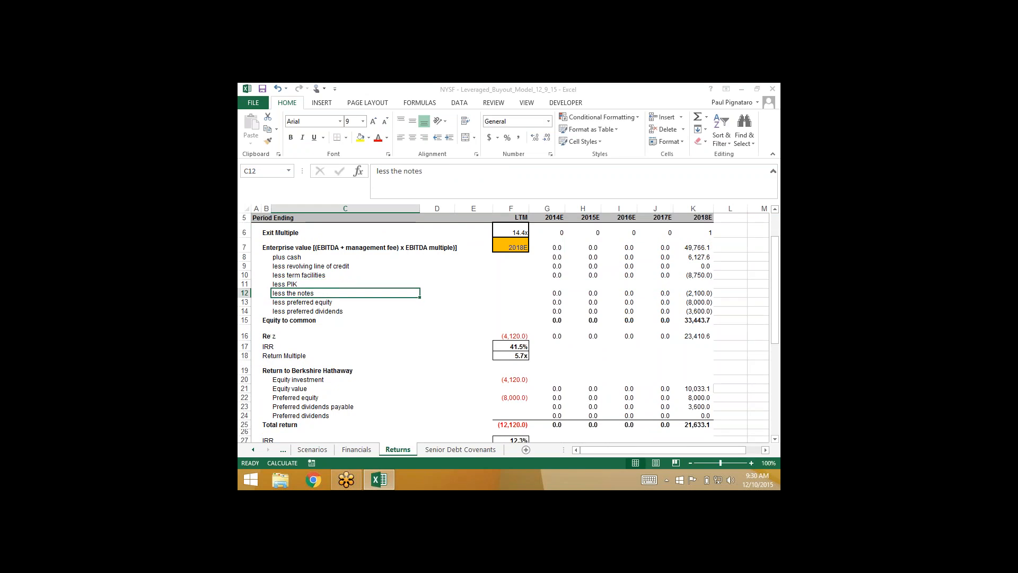
# Fill the term facilities formulas in G10:K10 down into the "less PIK" row 11.
pyautogui.click(556, 275)
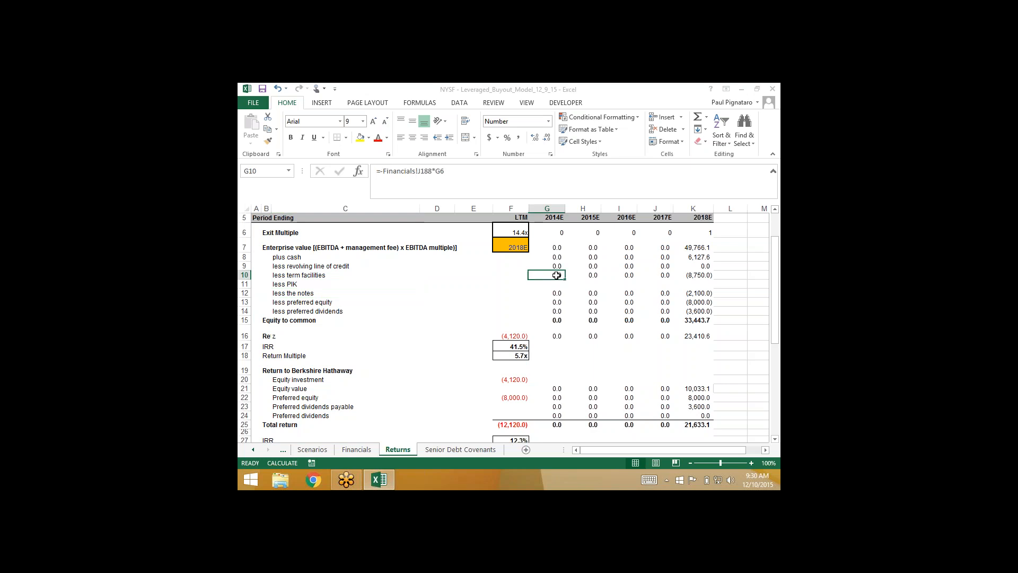
pyautogui.hotkey('shift', 'Right')
pyautogui.hotkey('shift', 'Right')
pyautogui.hotkey('shift', 'Right')
pyautogui.hotkey('shift', 'Right')
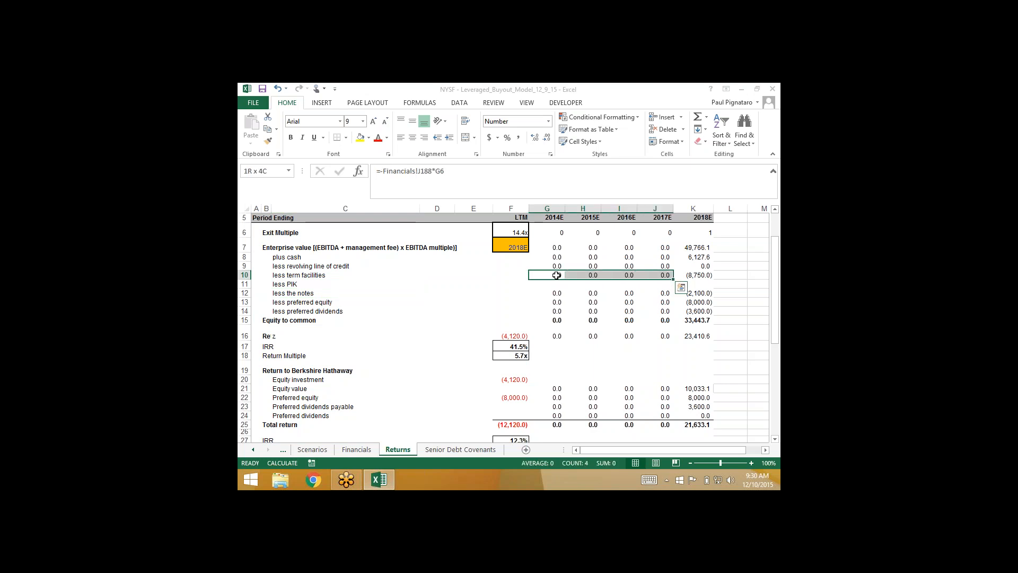
pyautogui.hotkey('shift', 'Down')
pyautogui.hotkey('ctrl', 'd')
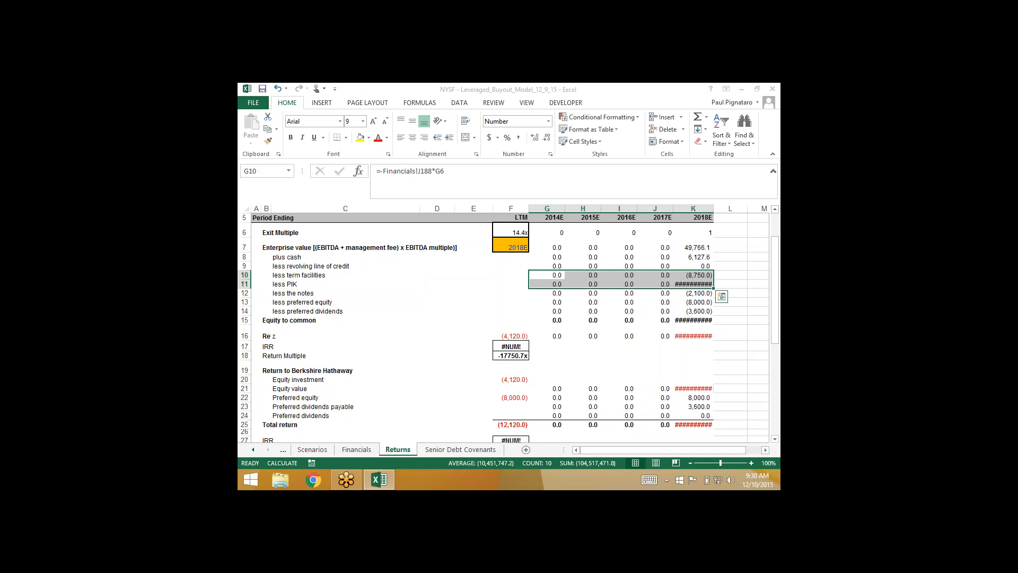
# Point the 2018E "less PIK" formula in K11 to the exit-year flag, making it =-Financials!N189*K6.
pyautogui.press('Down')
pyautogui.press('Right')
pyautogui.press('Right')
pyautogui.press('Right')
pyautogui.press('Right')
pyautogui.press('F2')
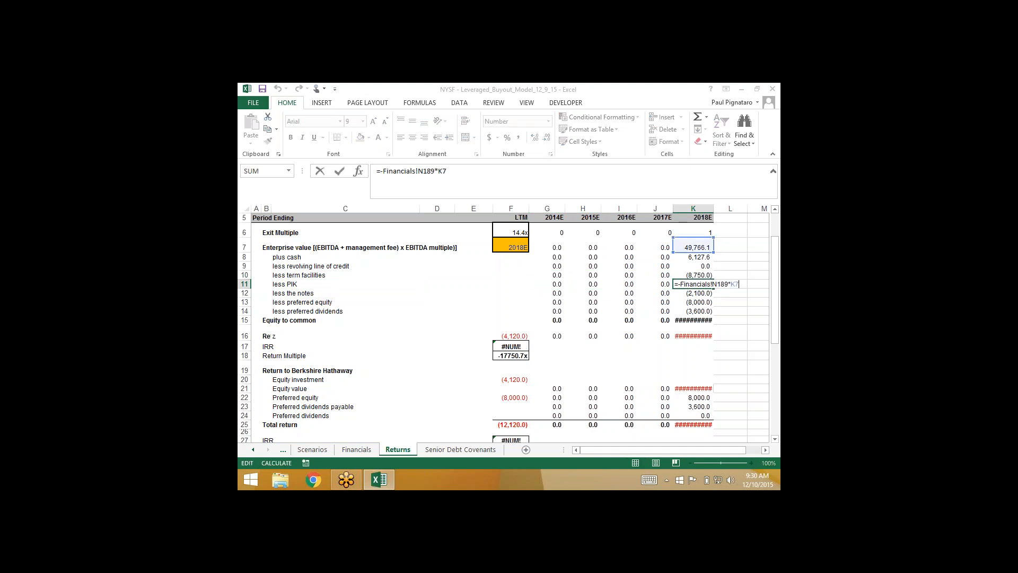
pyautogui.click(697, 233)
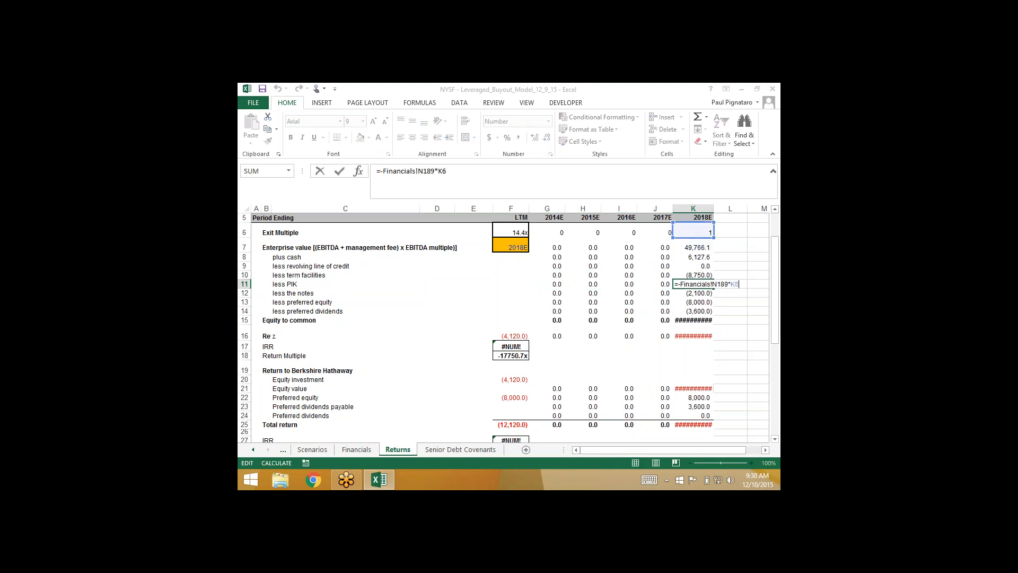
pyautogui.press('Return')
pyautogui.press('Up')
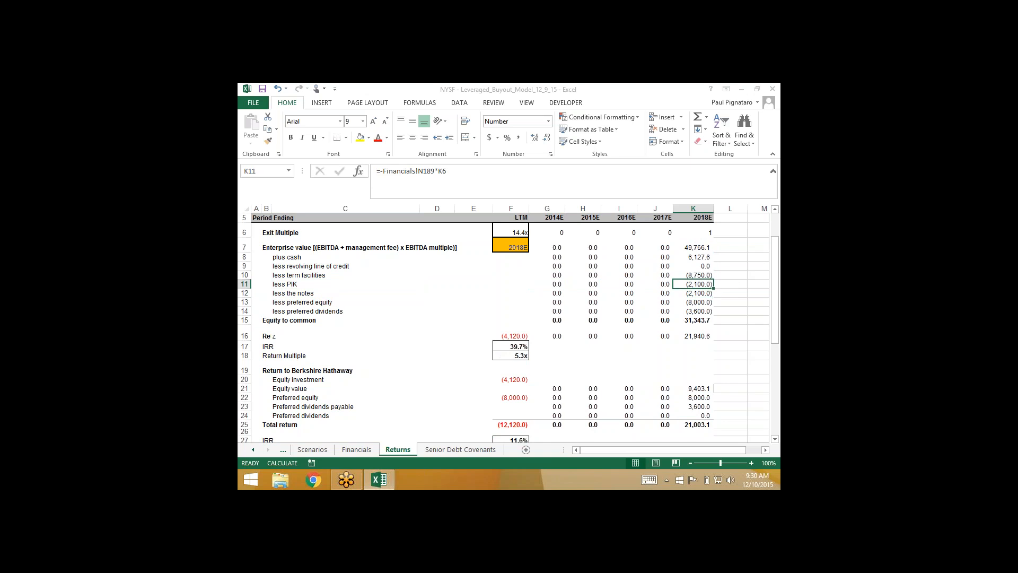
# Undo the "less PIK" row's formula edit, fill, label and insertion.
pyautogui.hotkey('ctrl', 'z')
pyautogui.hotkey('ctrl', 'z')
pyautogui.hotkey('ctrl', 'z')
pyautogui.hotkey('ctrl', 'z')
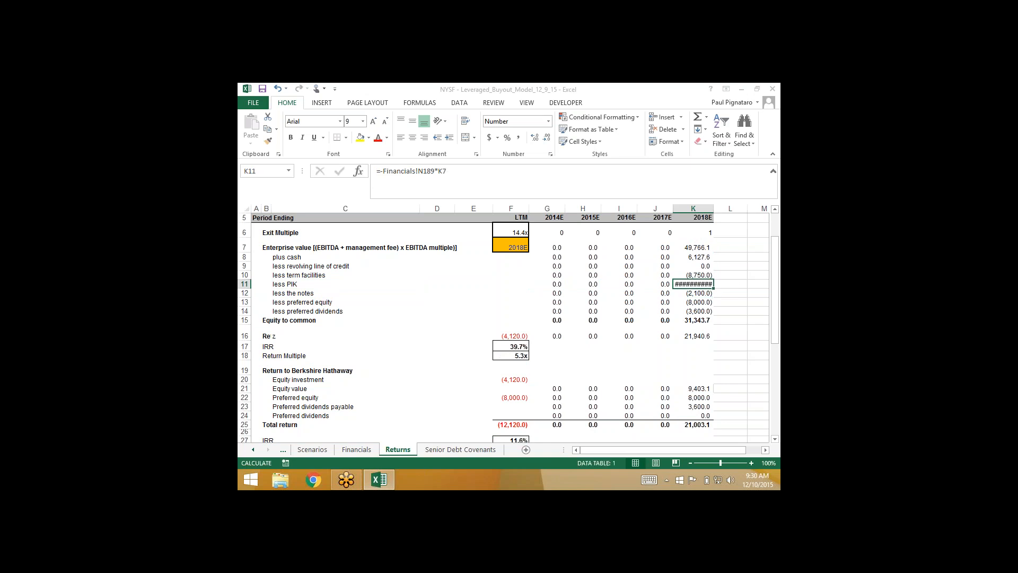
pyautogui.hotkey('ctrl', 'z')
pyautogui.hotkey('ctrl', 'z')
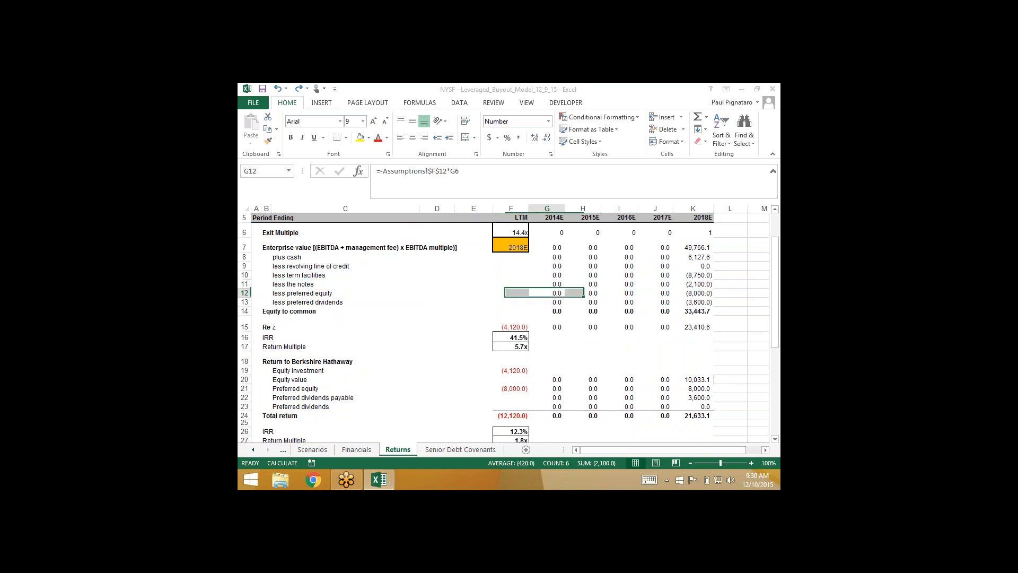
# Insert a row below "less the notes" and fill the notes row's label and formulas down into row 12.
pyautogui.press('Left')
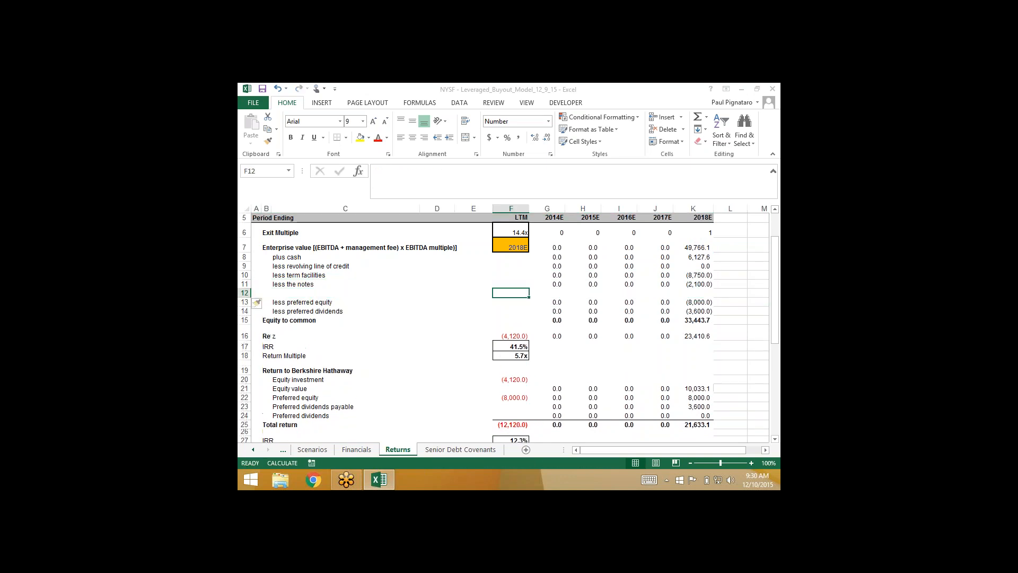
pyautogui.press('Up')
pyautogui.hotkey('ctrl', 'y')
pyautogui.hotkey('ctrl', 'y')
pyautogui.hotkey('ctrl', 'y')
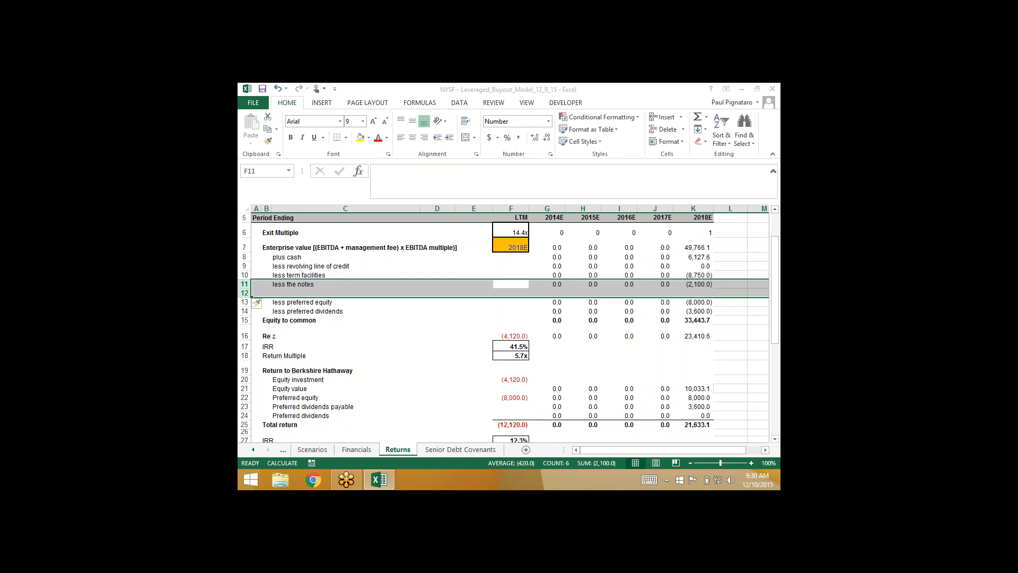
# Rename the copied label in C12 to "less PIK".
pyautogui.press('Left')
pyautogui.press('Left')
pyautogui.press('Left')
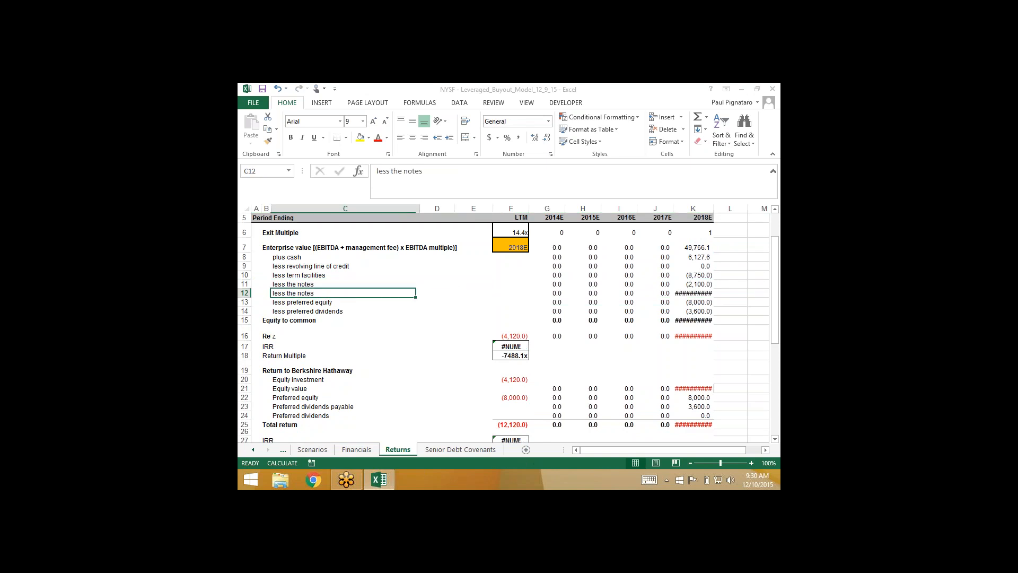
pyautogui.press('F2')
pyautogui.press('BackSpace')
pyautogui.press('BackSpace')
pyautogui.press('BackSpace')
pyautogui.press('BackSpace')
pyautogui.press('BackSpace')
pyautogui.press('BackSpace')
pyautogui.press('BackSpace')
pyautogui.press('BackSpace')
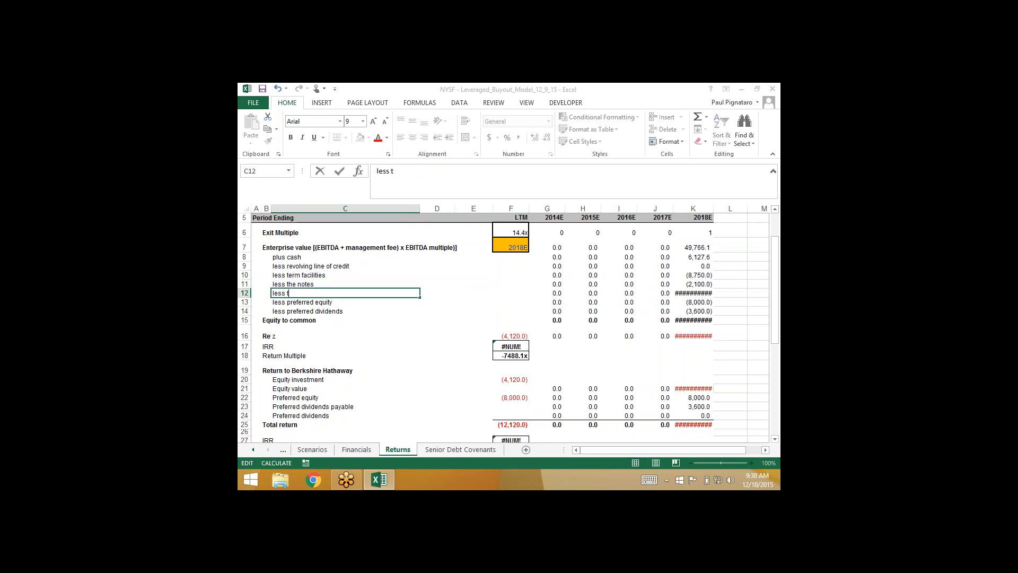
pyautogui.write('PIK')
pyautogui.press('Return')
# Point the 2018E "less PIK" formula in K12 to the exit-year flag, making it =-Financials!N190*K6.
pyautogui.press('Right')
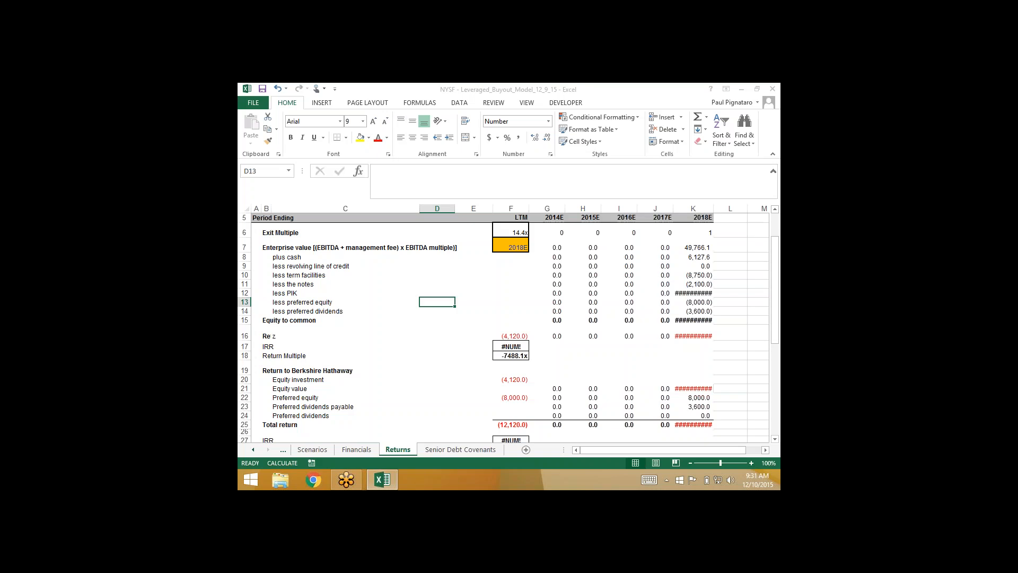
pyautogui.click(690, 292)
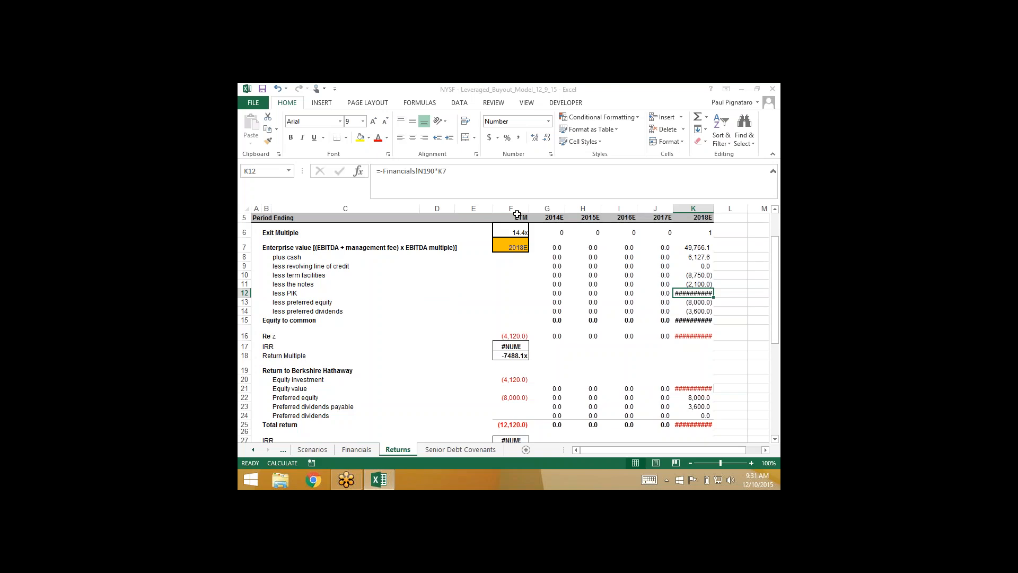
pyautogui.click(470, 174)
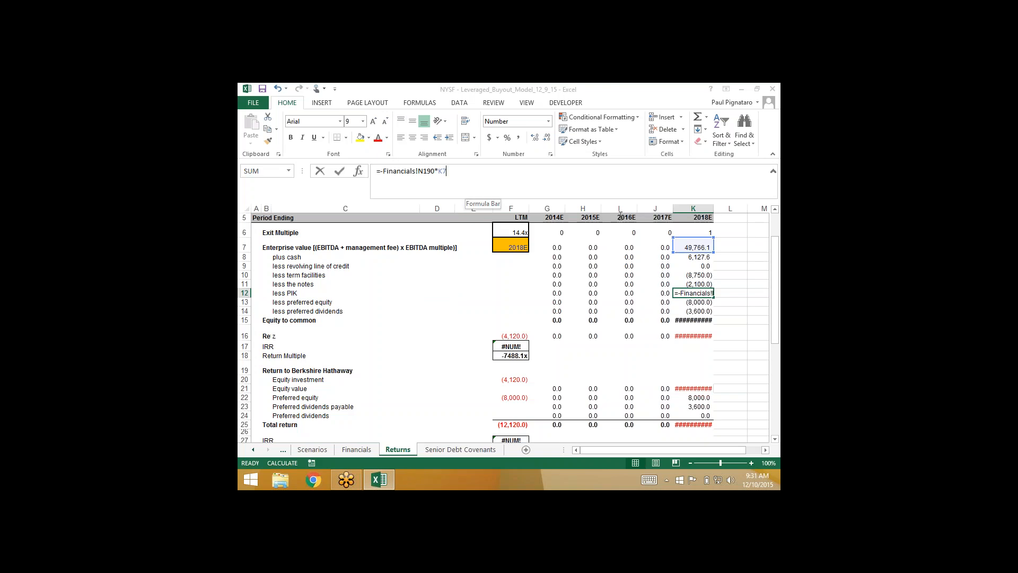
pyautogui.click(698, 233)
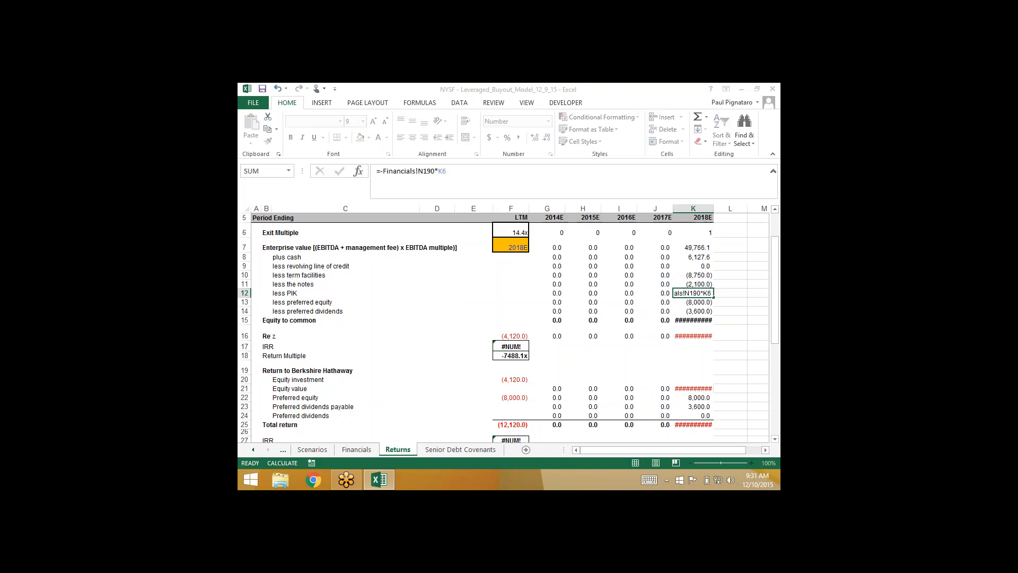
pyautogui.hotkey('ctrl', 'Return')
# Copy the corrected 2018E "less PIK" formula across the 2014E to 2017E cells of row 12.
pyautogui.hotkey('ctrl', 'c')
pyautogui.press('Left')
pyautogui.hotkey('shift', 'Left')
pyautogui.hotkey('shift', 'Left')
pyautogui.hotkey('shift', 'Left')
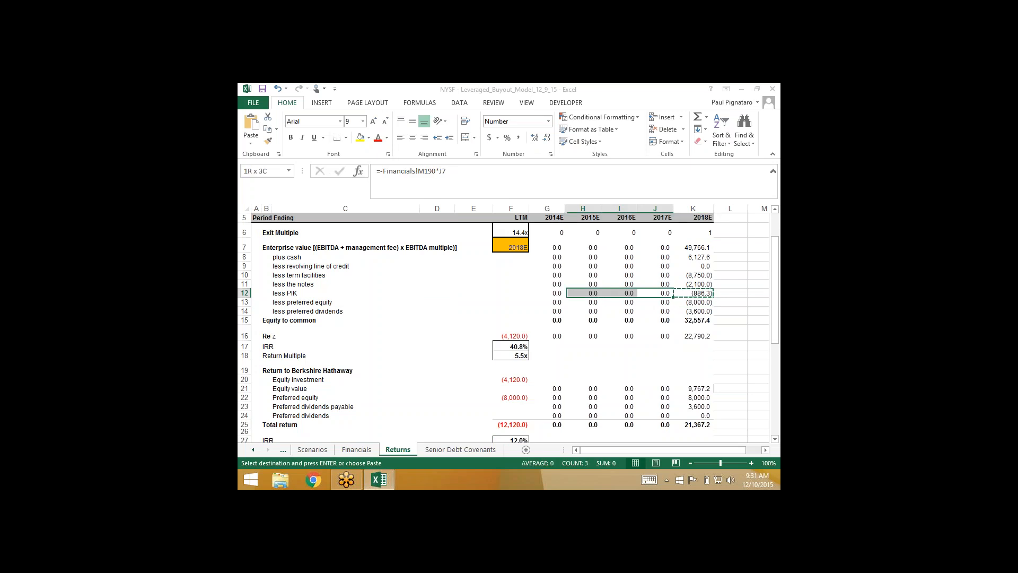
pyautogui.hotkey('ctrl', 'v')
pyautogui.hotkey('ctrl', 'z')
pyautogui.press('Right')
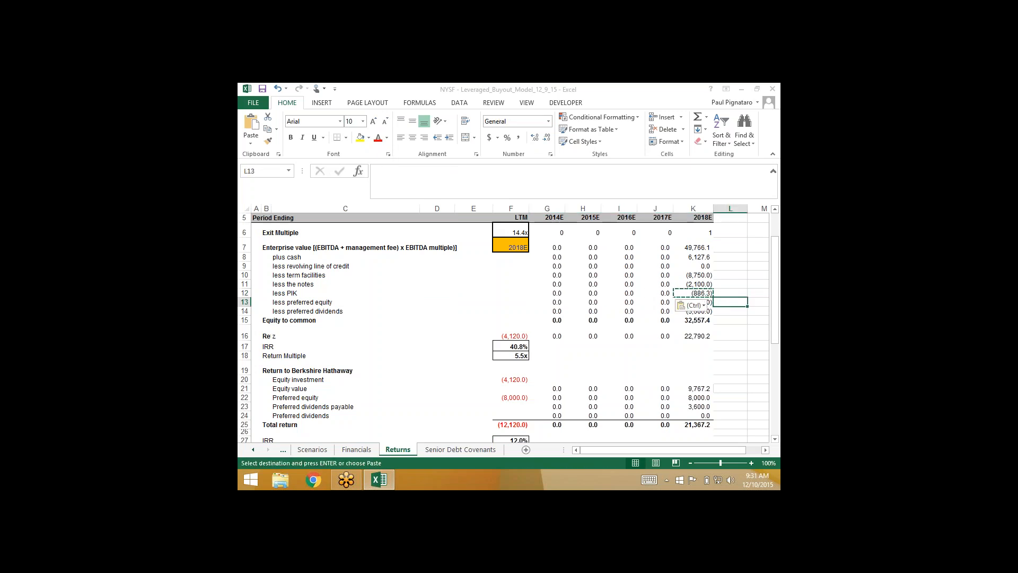
# Check the range summed in the 2018E Equity to common cell K15, and review the IRR and Return Multiple below.
pyautogui.press('Down')
pyautogui.press('Down')
pyautogui.press('Down')
pyautogui.press('F2')
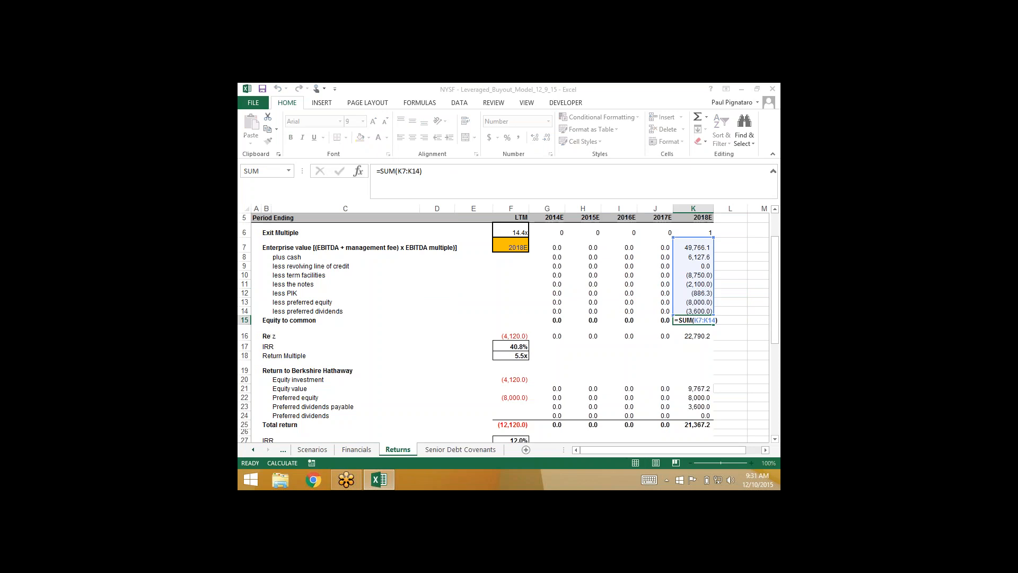
pyautogui.press('Escape')
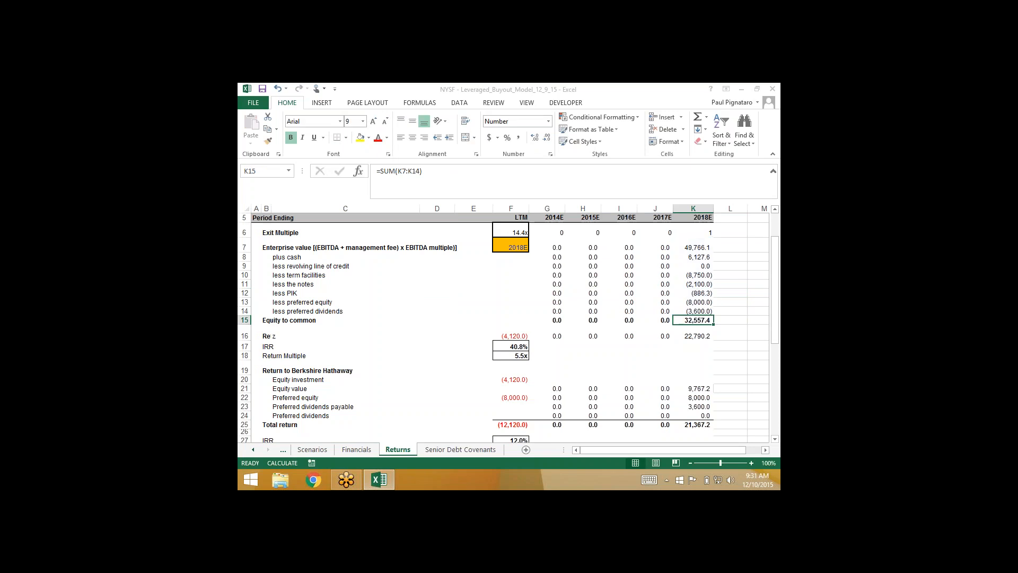
pyautogui.press('Left')
pyautogui.press('Left')
pyautogui.press('Left')
pyautogui.press('Left')
pyautogui.press('Left')
pyautogui.press('Down')
pyautogui.press('Down')
pyautogui.press('Down')
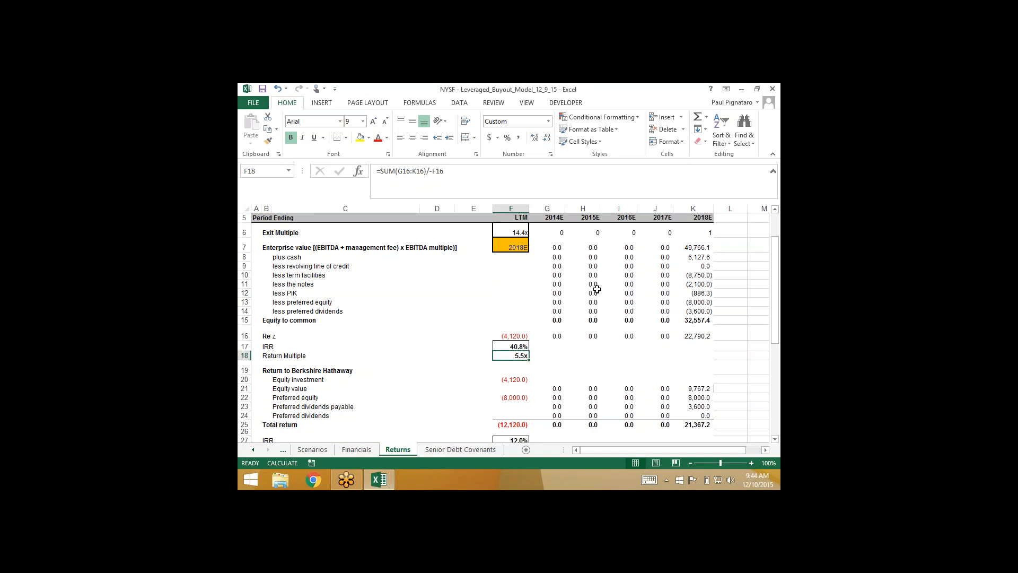
# Examine the debt schedule on the Financials sheet, from the issuance/(retirement) total in row 285 up through the notes and term facilities.
pyautogui.click(552, 300)
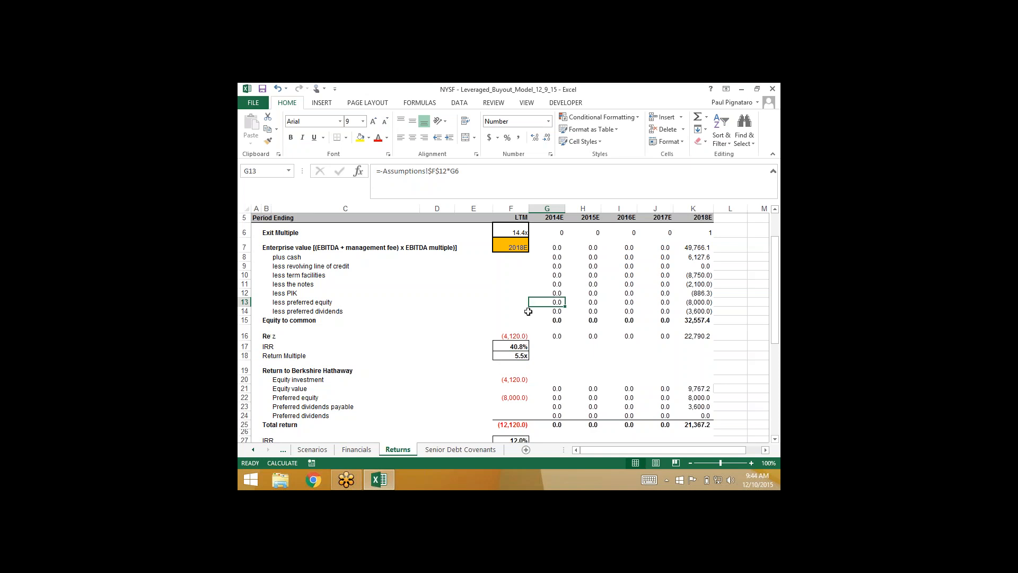
pyautogui.click(356, 449)
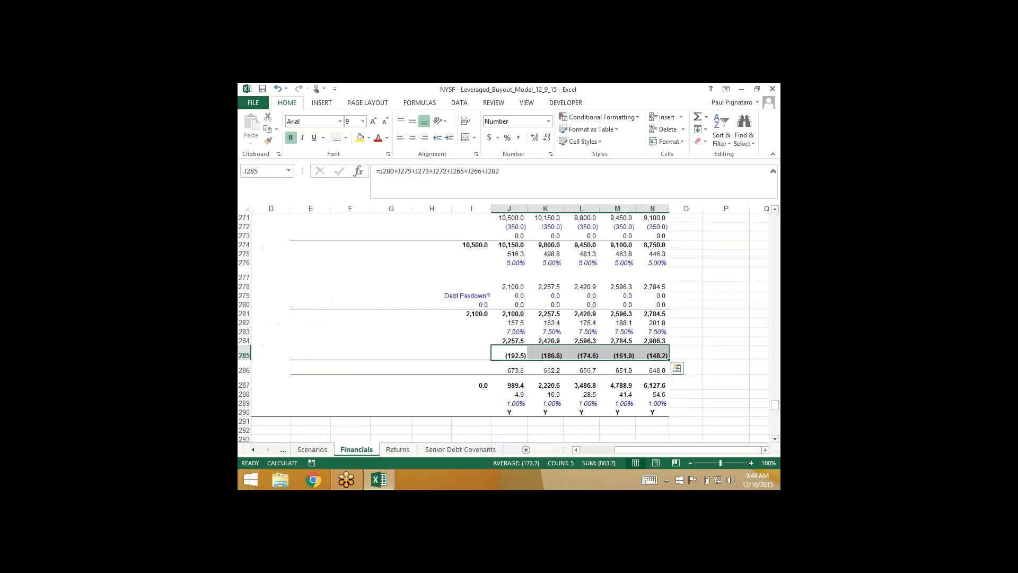
pyautogui.click(509, 352)
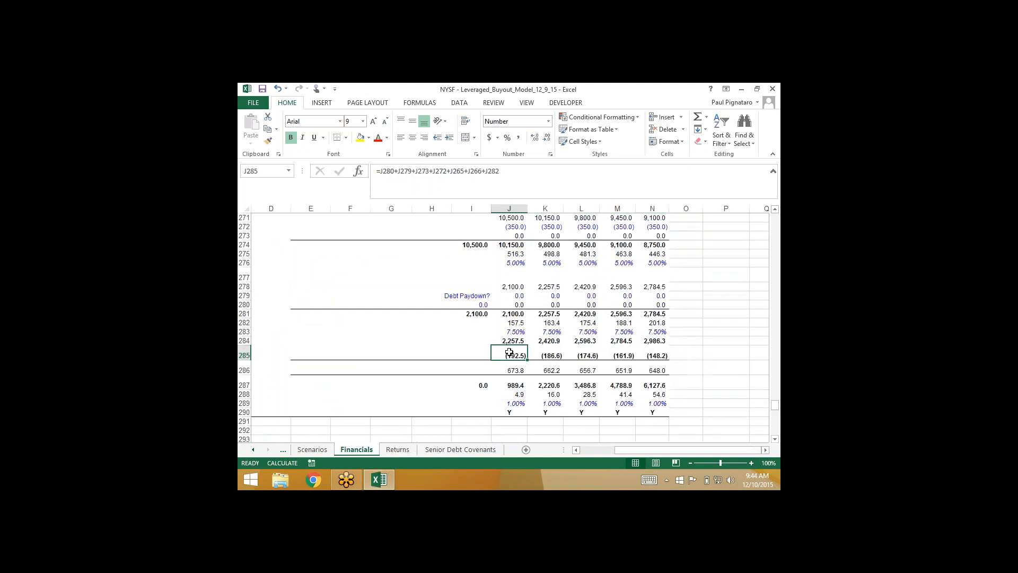
pyautogui.press('Up')
pyautogui.press('Up')
pyautogui.press('Up')
pyautogui.press('Up')
pyautogui.press('Up')
pyautogui.press('Up')
pyautogui.press('Up')
pyautogui.press('Up')
pyautogui.press('Up')
pyautogui.press('Up')
pyautogui.press('Up')
pyautogui.press('Up')
pyautogui.press('Up')
pyautogui.press('Up')
pyautogui.press('Up')
pyautogui.press('Up')
pyautogui.press('Up')
pyautogui.press('Up')
pyautogui.press('Up')
pyautogui.press('Up')
pyautogui.press('Up')
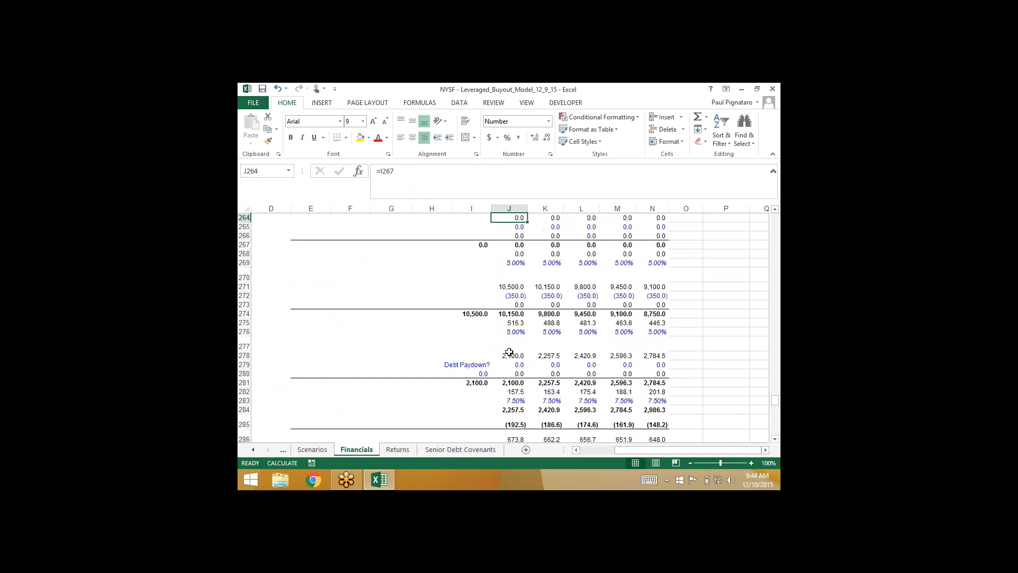
# Examine the income statement's tax, net income and non-recurring event rows for a place to hold PIK interest.
pyautogui.scroll(20, 509, 352)
pyautogui.scroll(20, 509, 351)
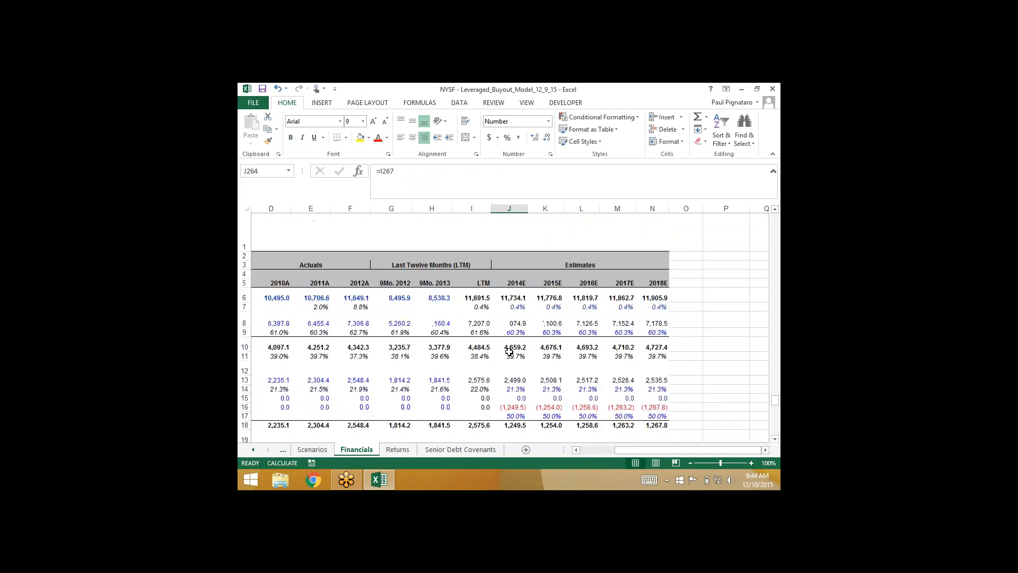
pyautogui.scroll(-4, 509, 352)
pyautogui.scroll(-10, 509, 352)
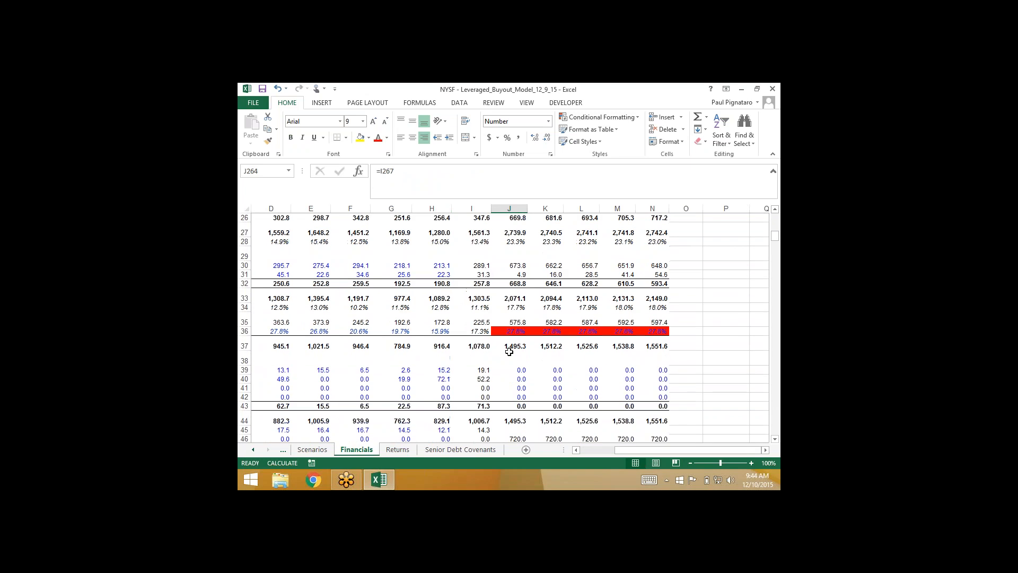
pyautogui.click(509, 351)
pyautogui.press('Up')
pyautogui.press('Up')
pyautogui.press('Up')
pyautogui.press('Up')
pyautogui.press('Up')
pyautogui.press('Up')
pyautogui.press('Left')
pyautogui.press('Left')
pyautogui.press('Left')
pyautogui.press('Left')
pyautogui.press('Left')
pyautogui.press('Left')
pyautogui.press('Left')
pyautogui.press('Left')
pyautogui.press('Left')
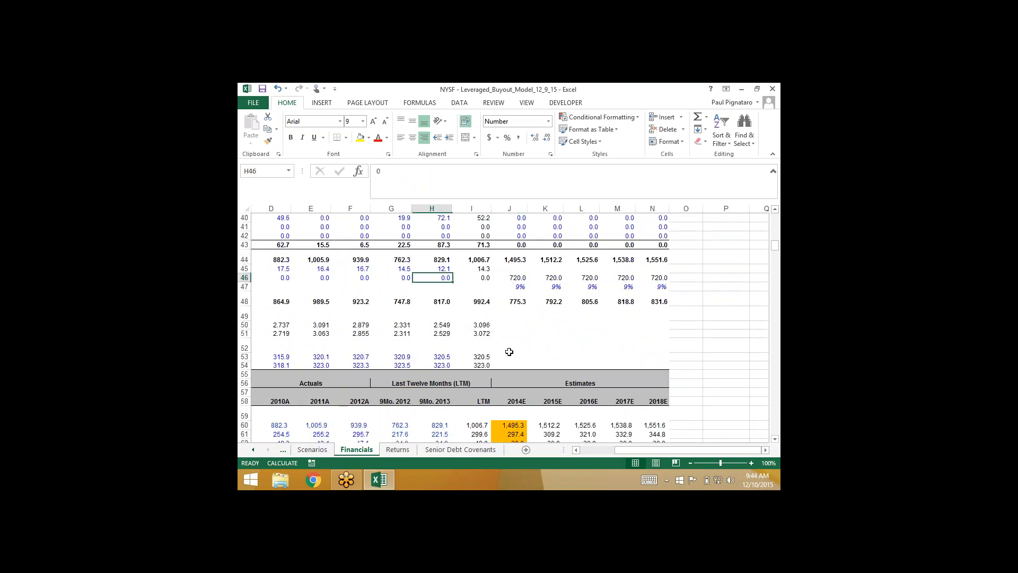
pyautogui.press('Right')
pyautogui.press('Right')
pyautogui.press('Up')
pyautogui.press('Up')
pyautogui.press('Up')
pyautogui.press('Up')
pyautogui.press('Up')
pyautogui.press('Up')
pyautogui.press('Up')
pyautogui.press('Up')
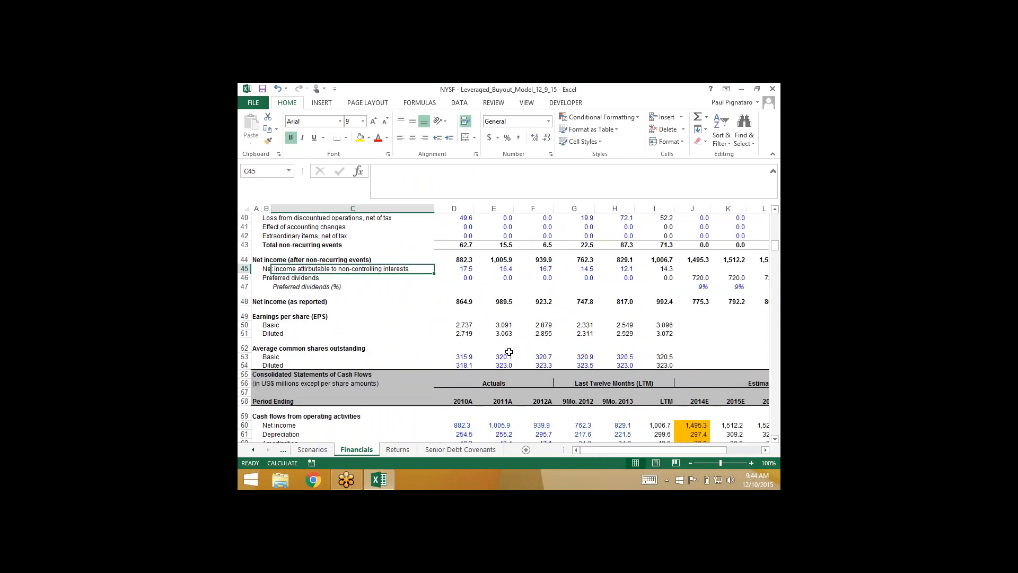
pyautogui.press('Up')
pyautogui.press('Up')
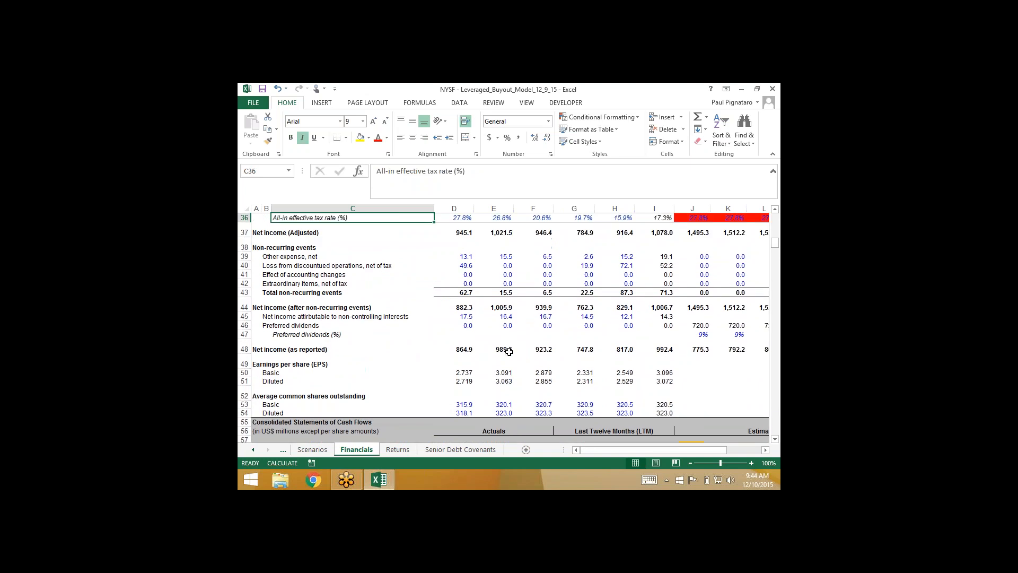
# Relabel the "Extraordinary items, net of tax" row in B42 as "PIK Security".
pyautogui.press('Down')
pyautogui.press('Down')
pyautogui.press('Down')
pyautogui.press('Down')
pyautogui.press('Down')
pyautogui.press('Left')
pyautogui.press('Down')
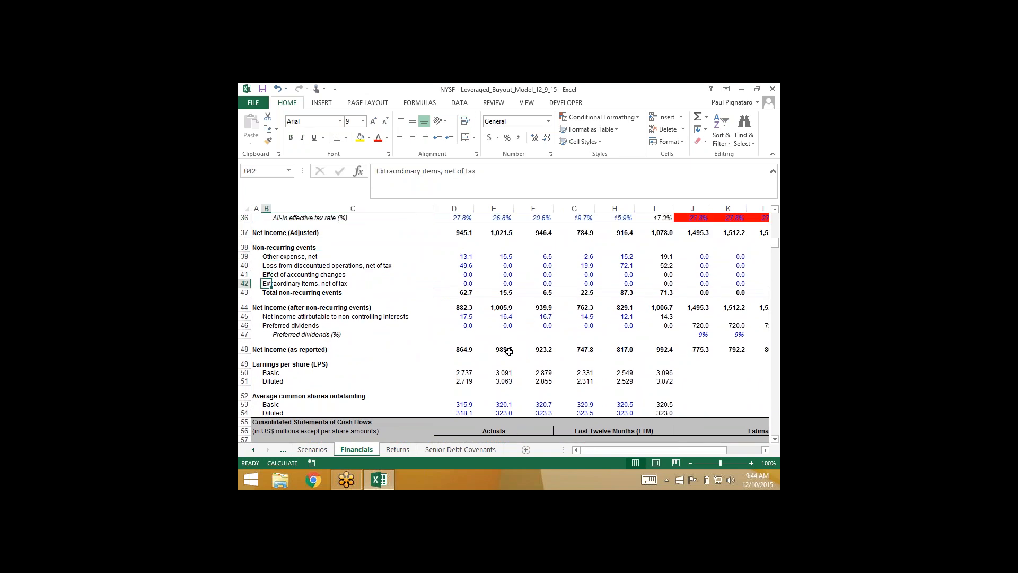
pyautogui.write('PI')
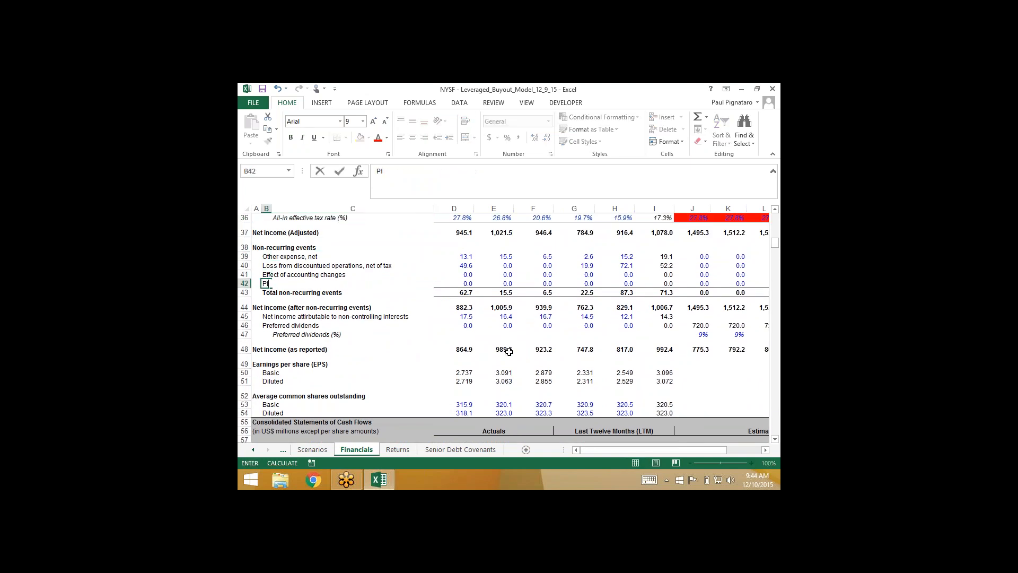
pyautogui.write('K Security')
pyautogui.press('Right')
# Enter the heading "PIK Tax Deductible?" in P39, beside the income statement's non-recurring events.
pyautogui.press('Right')
pyautogui.press('Right')
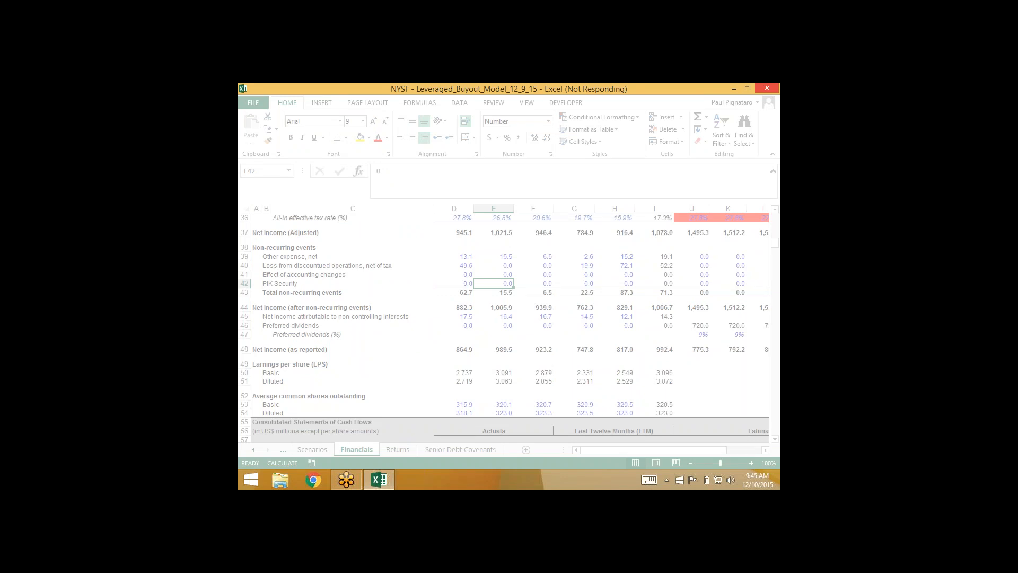
pyautogui.press('Right')
pyautogui.press('Right')
pyautogui.press('Right')
pyautogui.press('Right')
pyautogui.press('Right')
pyautogui.press('Right')
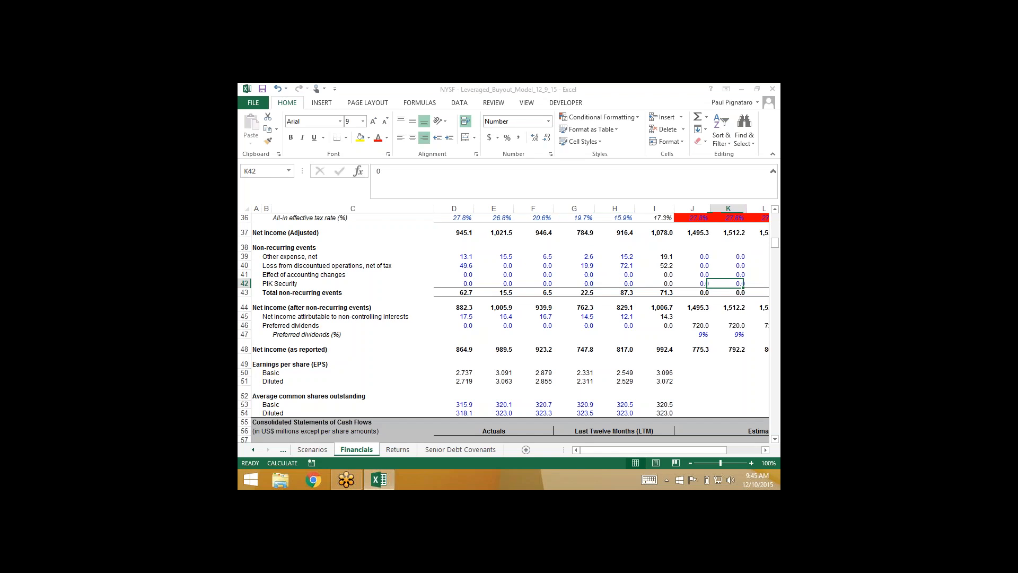
pyautogui.press('Right')
pyautogui.press('Right')
pyautogui.press('Right')
pyautogui.press('Right')
pyautogui.press('Up')
pyautogui.press('Up')
pyautogui.press('Up')
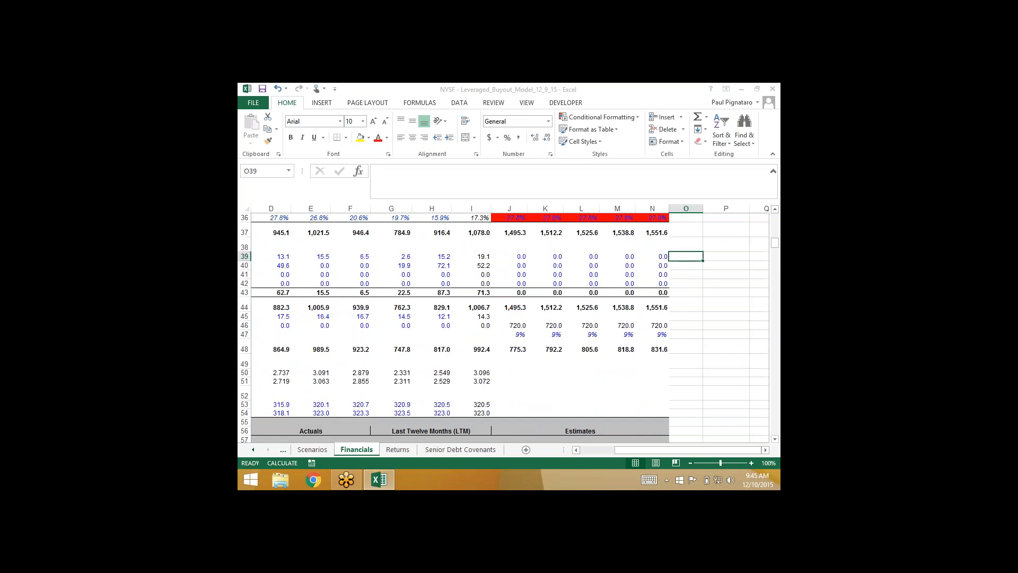
pyautogui.press('Right')
pyautogui.write('PIK ')
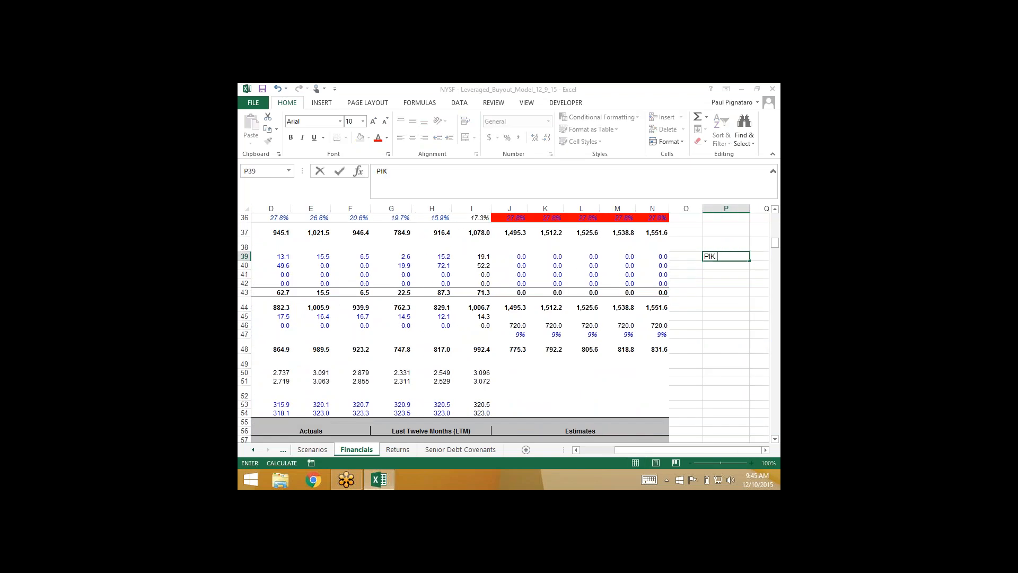
pyautogui.write('Tax Deductible?')
pyautogui.press('Return')
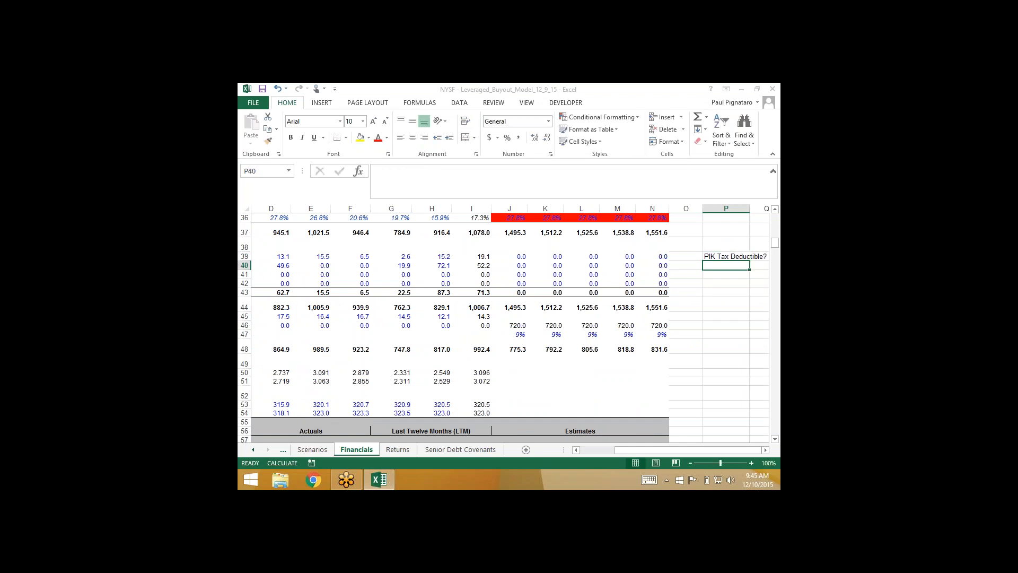
# Enter the key "1 = Y; 0 = N" in P40 and set the switch in P41 to 1.
pyautogui.write('1 = Y;')
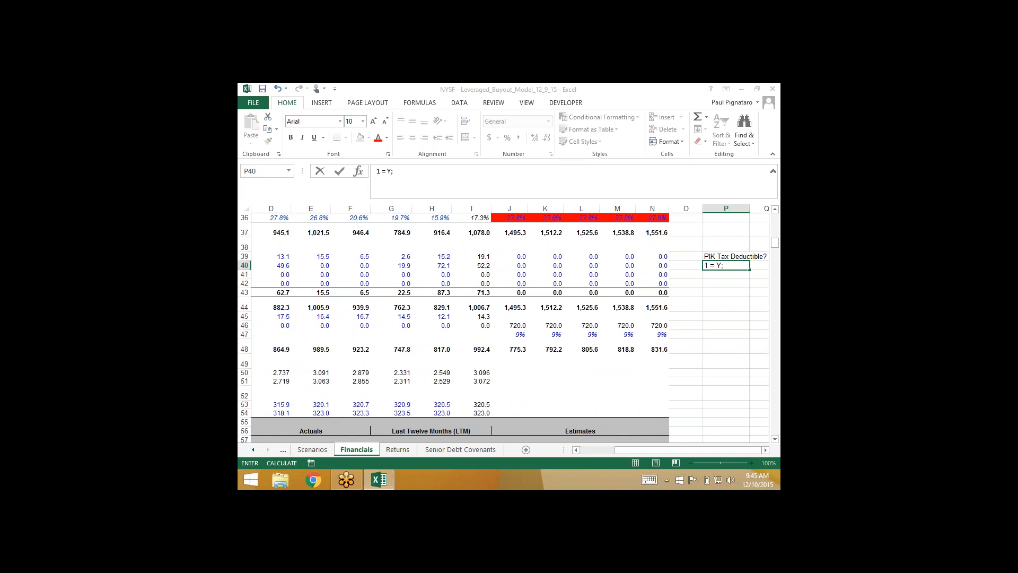
pyautogui.write(' 0 = 0')
pyautogui.press('Return')
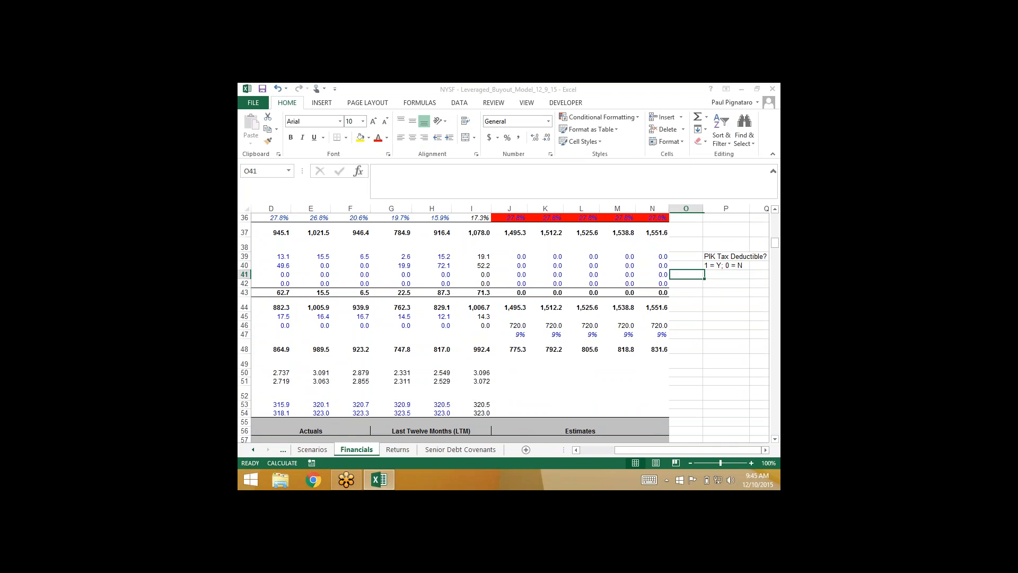
pyautogui.write('1')
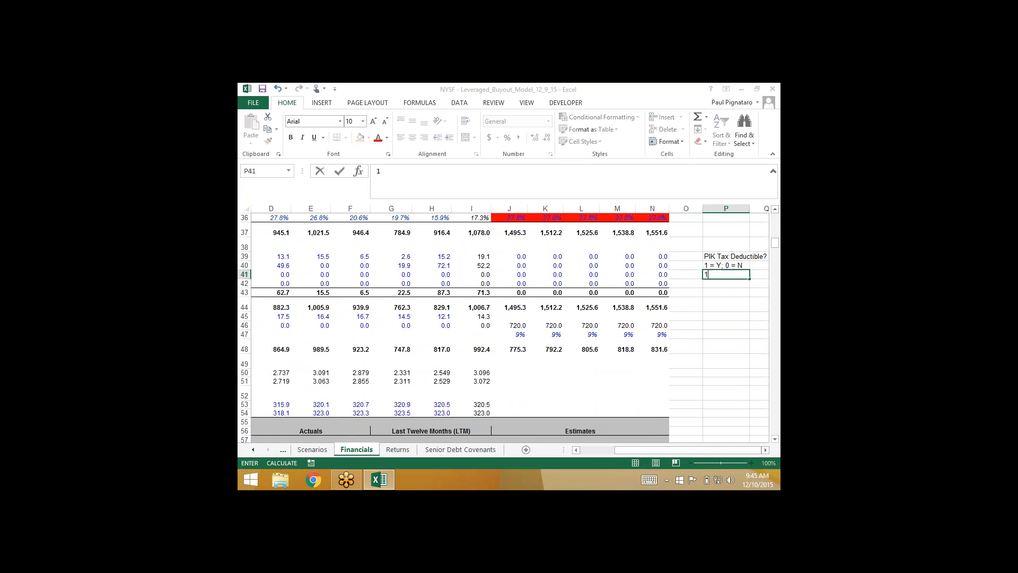
pyautogui.hotkey('ctrl', 'Return')
# Outline the PIK tax switch block P39:Q41 with a thick box border and fill cell P41 yellow.
pyautogui.hotkey('shift', 'Up')
pyautogui.hotkey('shift', 'Up')
pyautogui.hotkey('shift', 'Right')
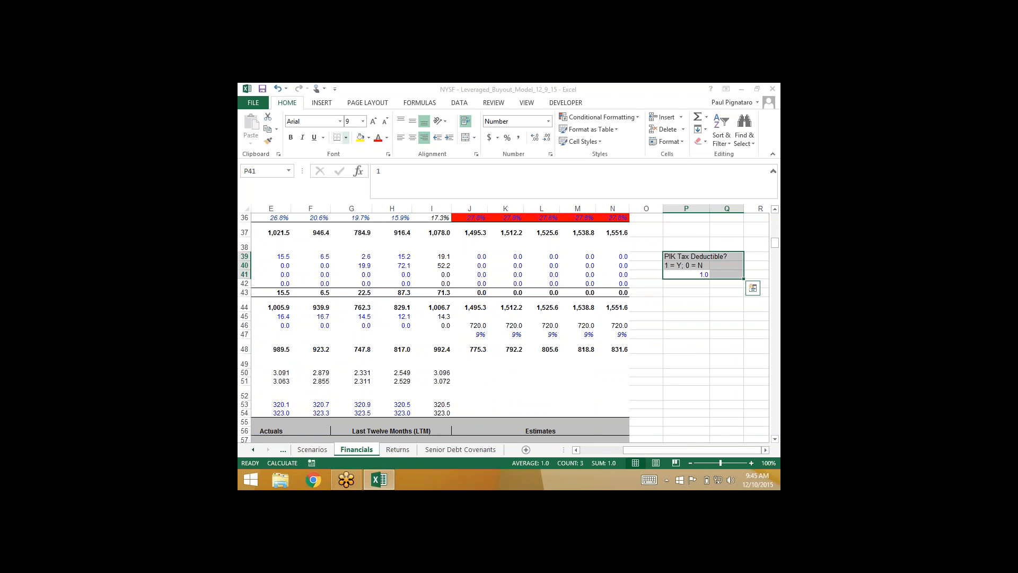
pyautogui.click(346, 138)
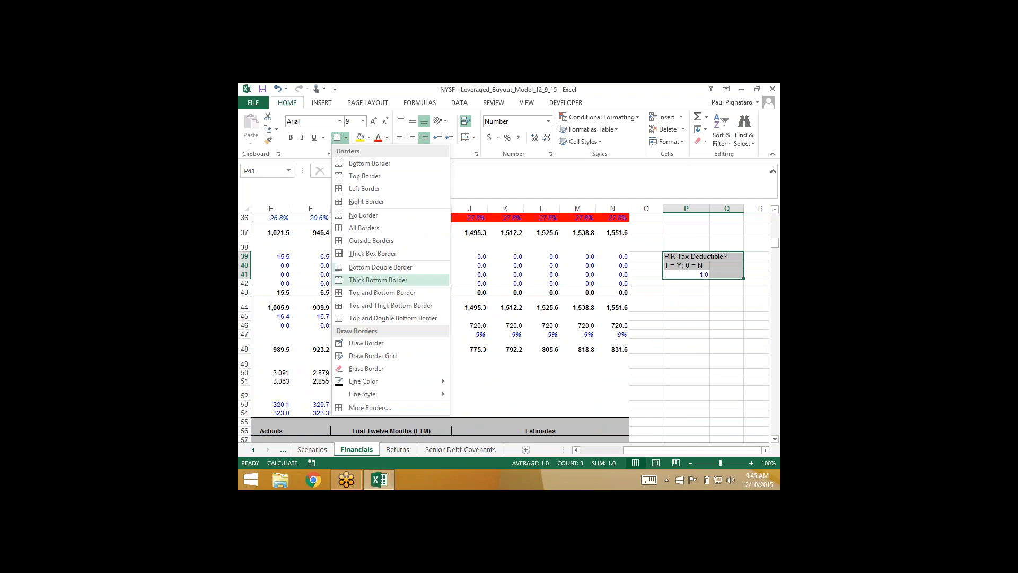
pyautogui.click(373, 253)
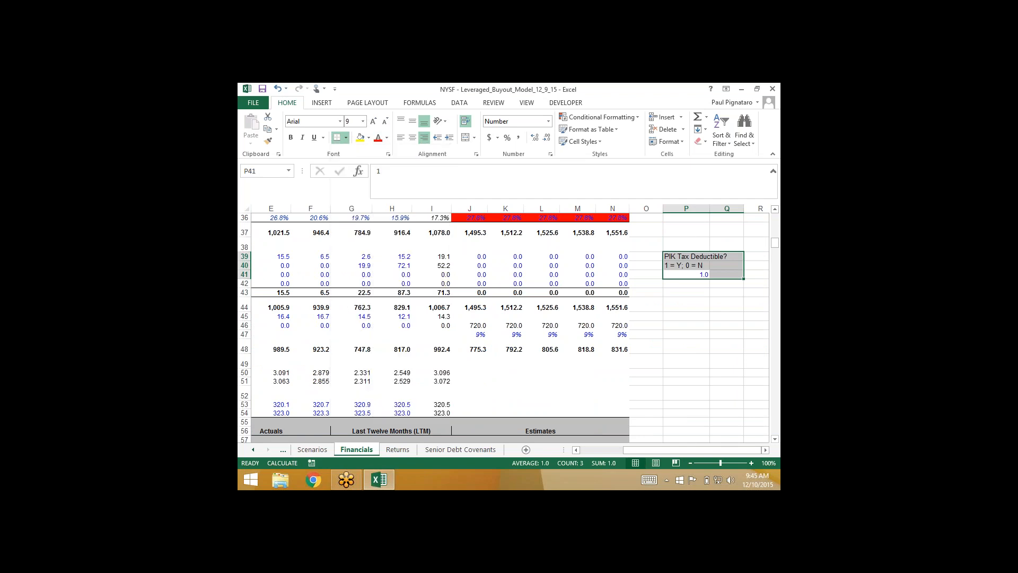
pyautogui.click(684, 274)
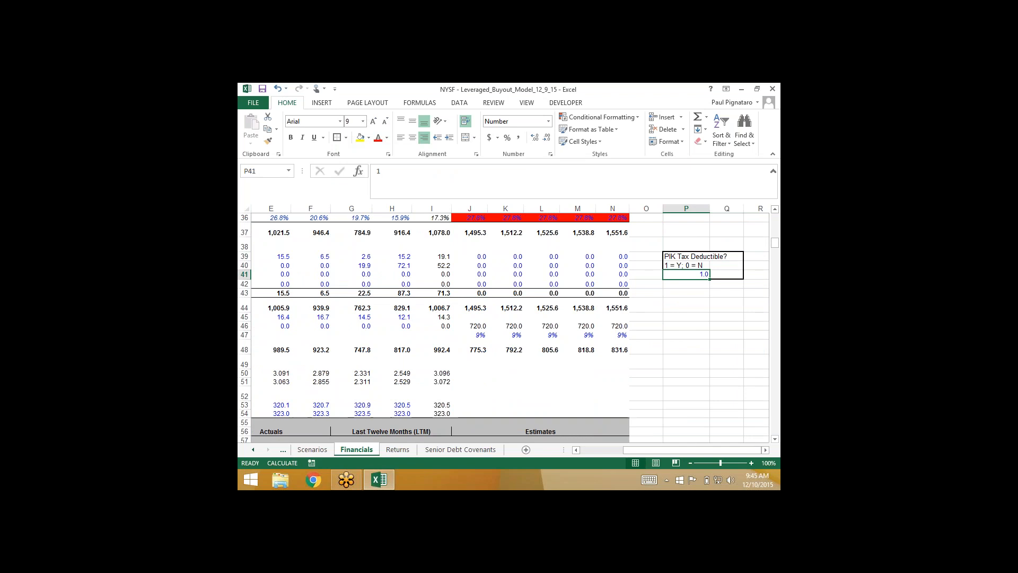
pyautogui.click(360, 137)
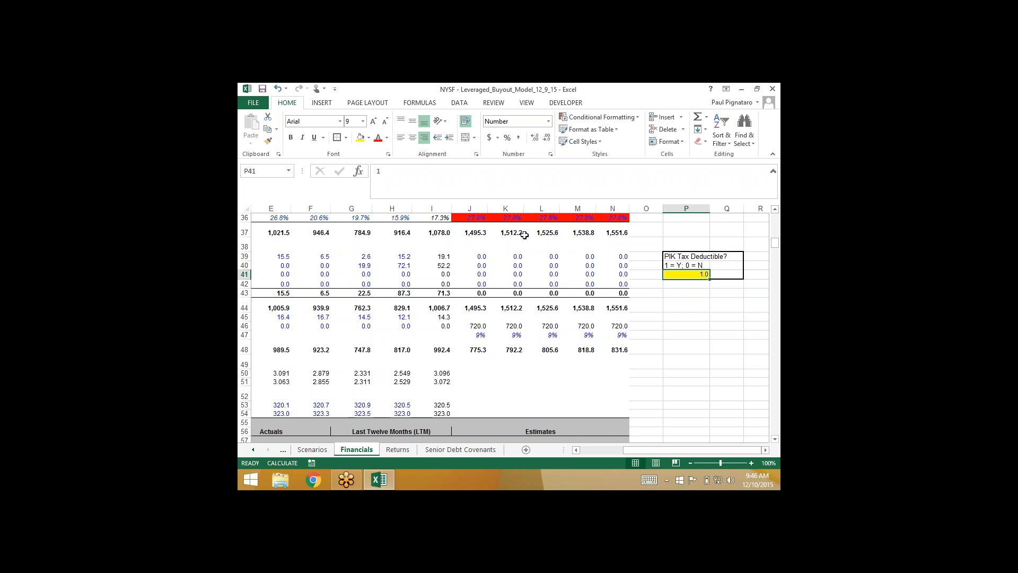
pyautogui.press('Left')
pyautogui.press('Left')
pyautogui.press('Left')
pyautogui.press('Left')
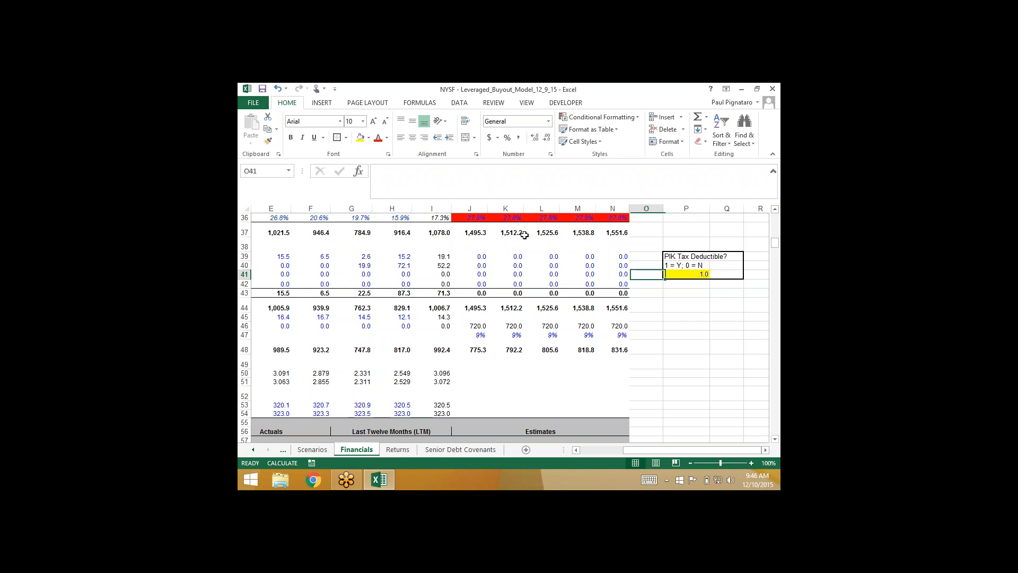
pyautogui.press('Right')
pyautogui.press('Right')
pyautogui.press('Right')
pyautogui.press('Right')
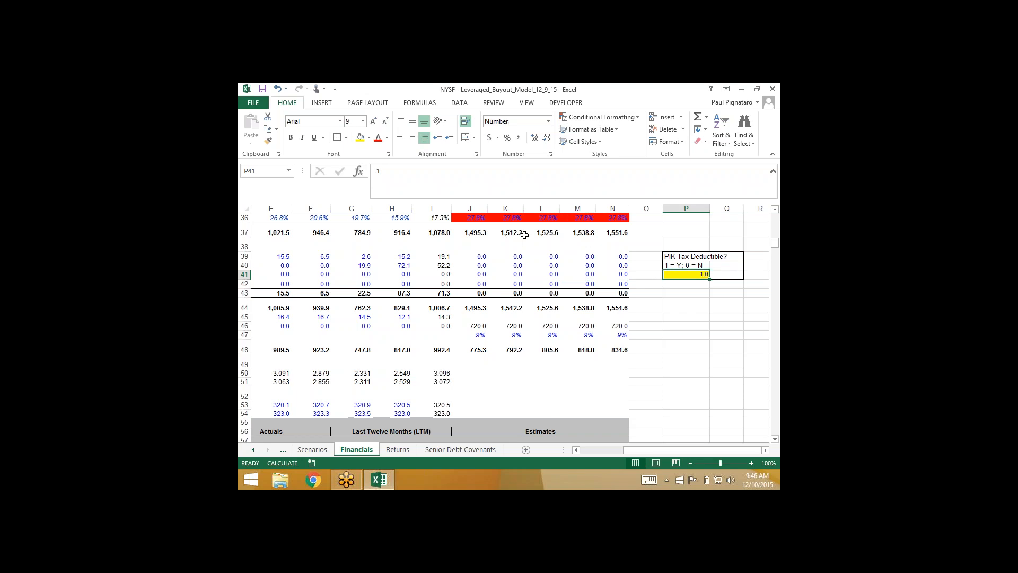
# Examine the income statement's estimate formulas in column J and how the 2014E interest expense in J30 is sourced.
pyautogui.press('Left')
pyautogui.press('Left')
pyautogui.press('Left')
pyautogui.press('Left')
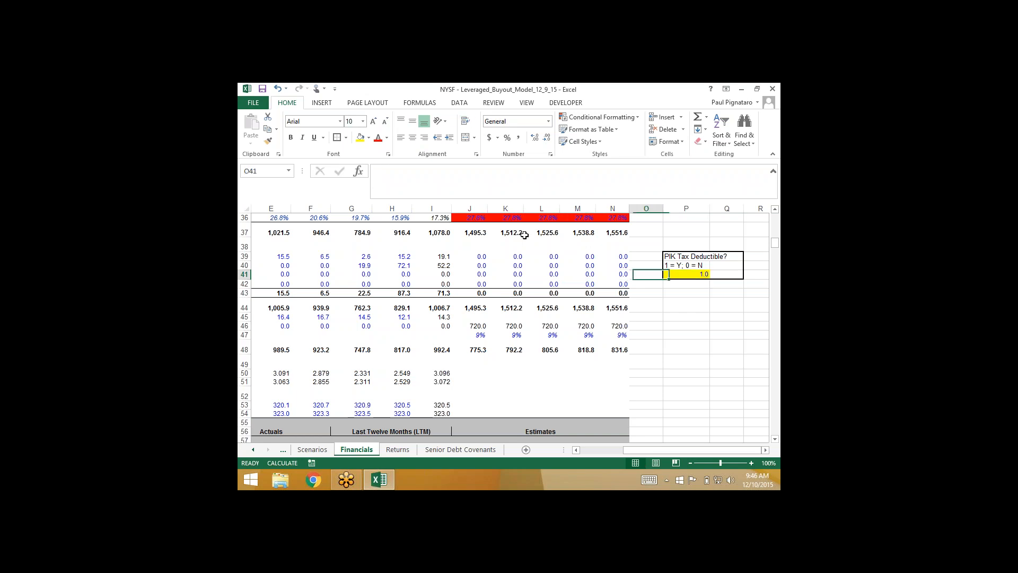
pyautogui.press('Up')
pyautogui.press('Up')
pyautogui.press('Up')
pyautogui.press('Up')
pyautogui.press('Up')
pyautogui.press('Up')
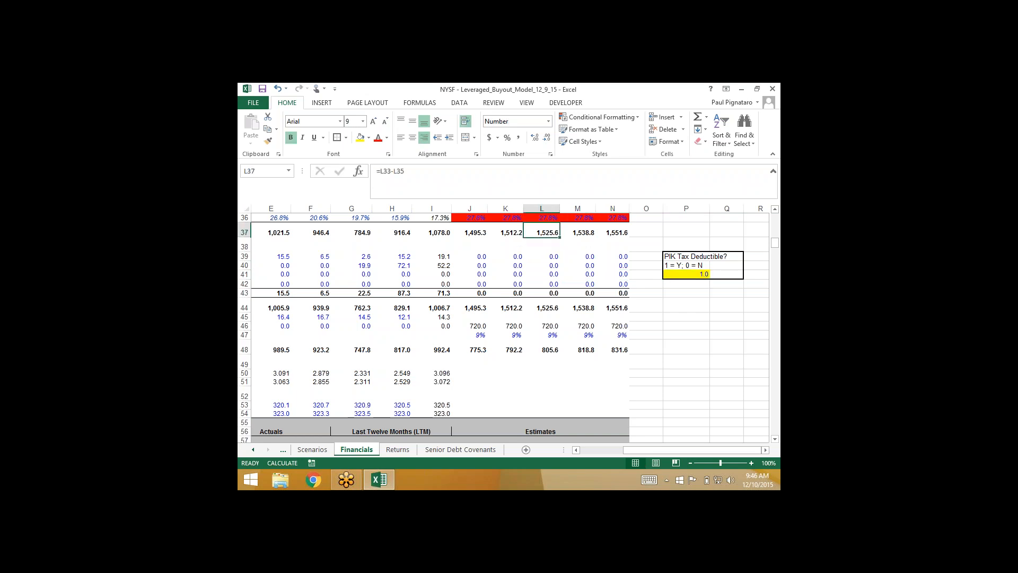
pyautogui.press('Left')
pyautogui.press('Left')
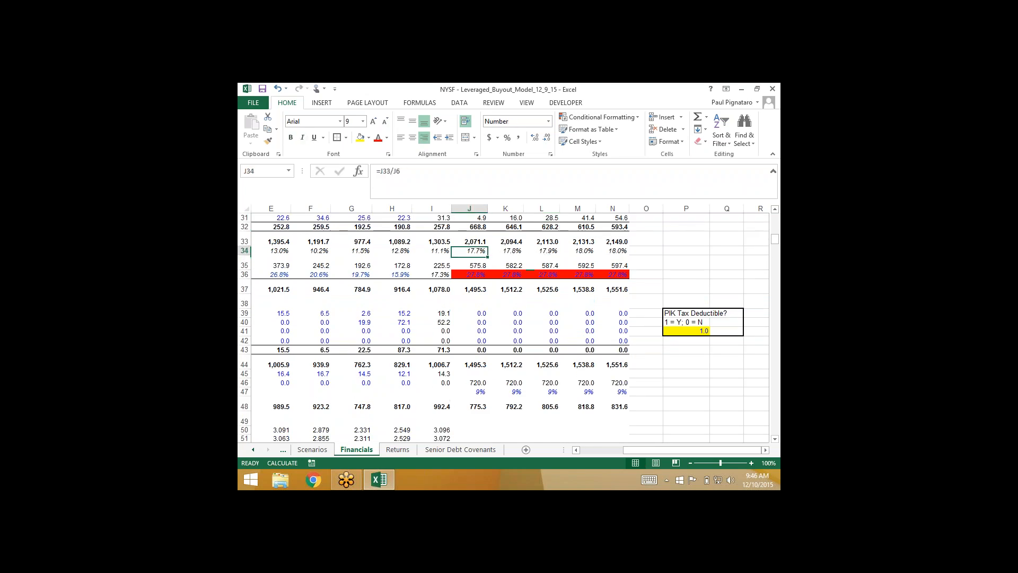
pyautogui.press('Up')
pyautogui.press('Up')
pyautogui.press('Up')
pyautogui.press('Up')
pyautogui.press('Up')
pyautogui.press('Up')
pyautogui.press('Up')
pyautogui.press('Up')
pyautogui.press('Up')
pyautogui.press('Up')
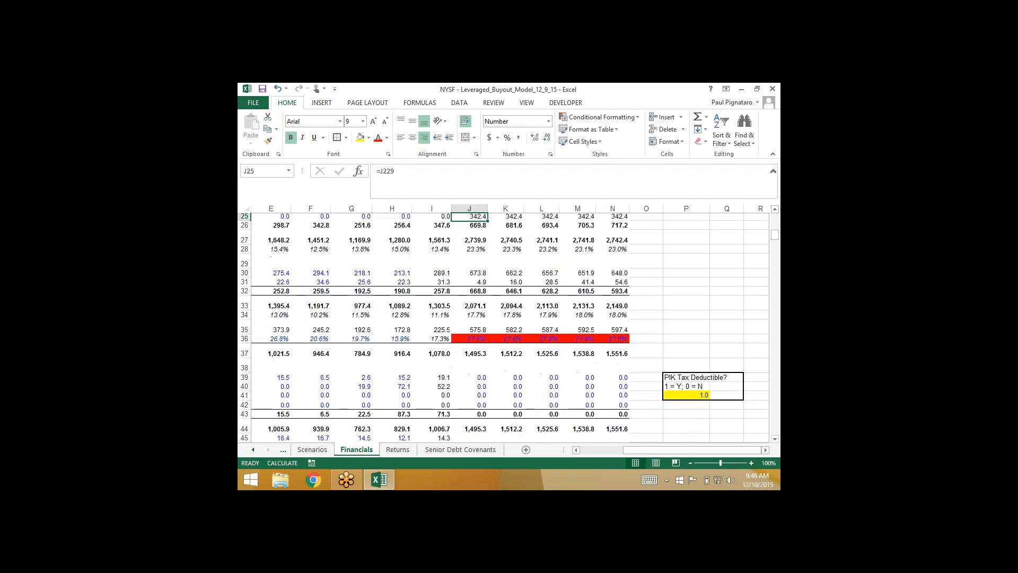
pyautogui.press('Down')
pyautogui.press('Down')
pyautogui.press('Down')
pyautogui.press('Down')
pyautogui.press('Down')
pyautogui.press('Left')
pyautogui.press('Left')
pyautogui.press('Left')
pyautogui.press('Left')
pyautogui.press('Left')
pyautogui.press('Left')
pyautogui.press('Left')
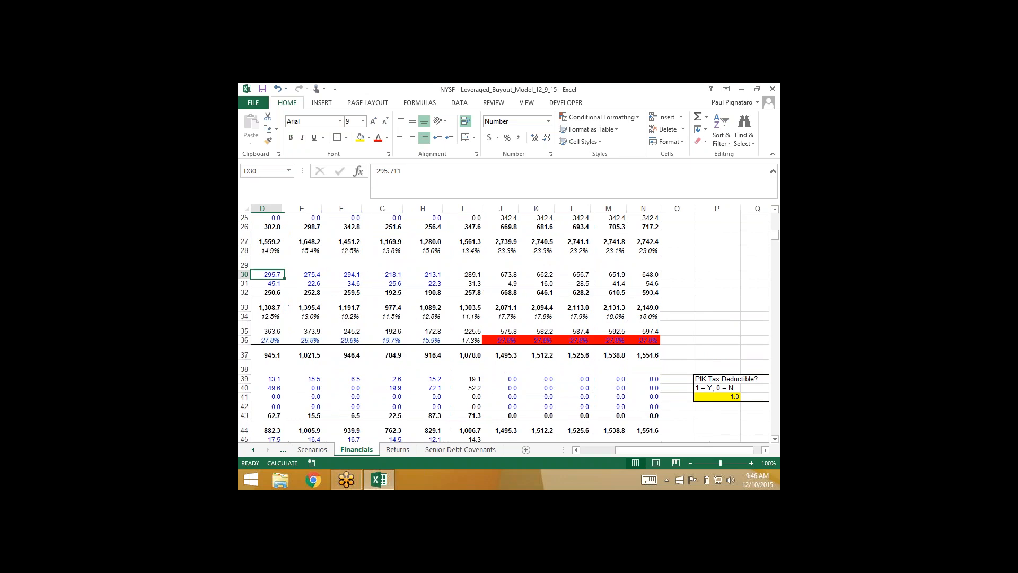
pyautogui.press('Right')
pyautogui.press('Right')
pyautogui.press('Right')
pyautogui.press('Right')
pyautogui.press('Right')
pyautogui.press('Right')
pyautogui.press('Right')
pyautogui.press('Right')
pyautogui.press('Left')
pyautogui.press('Left')
pyautogui.press('Right')
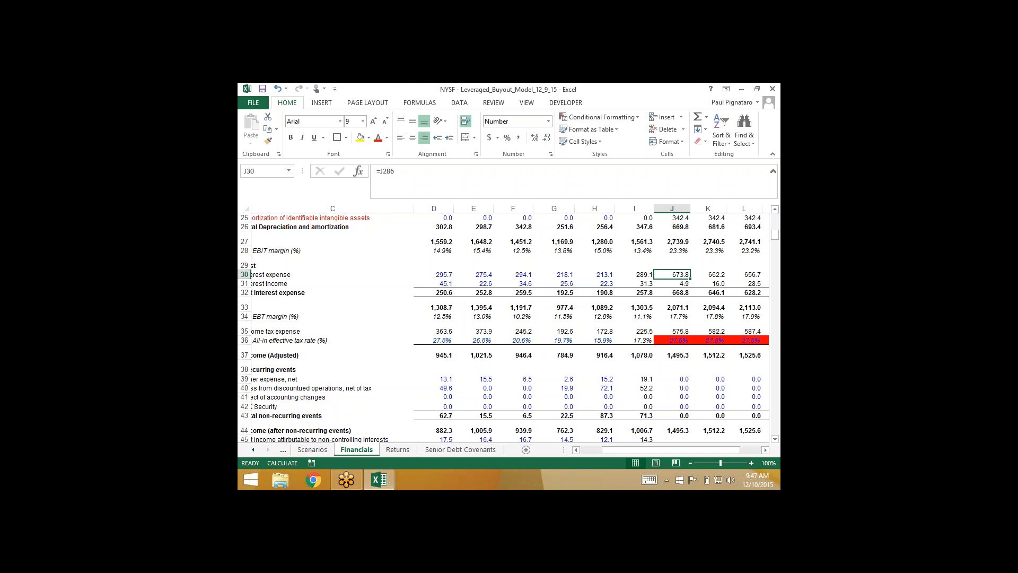
pyautogui.press('Left')
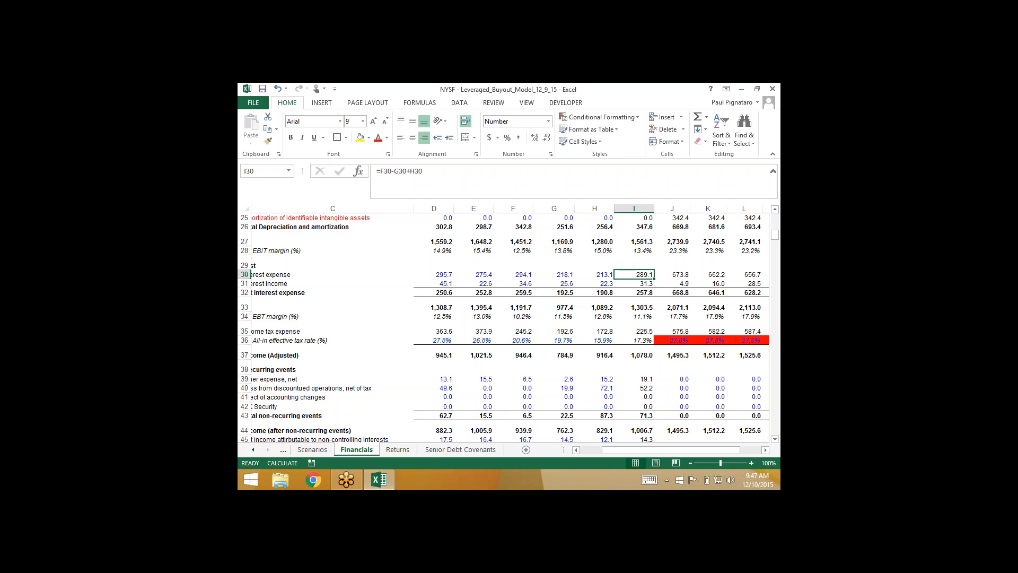
# Start a new 2014E interest expense formula in J30 that adds the debt schedule interest cells J268 and J275.
pyautogui.press('Right')
pyautogui.write('=')
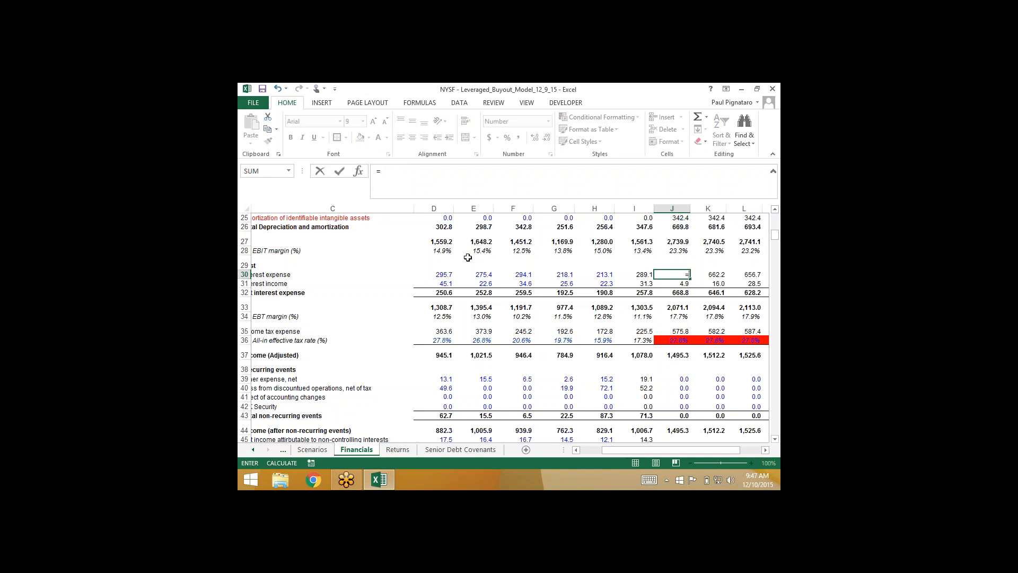
pyautogui.scroll(-8, 475, 312)
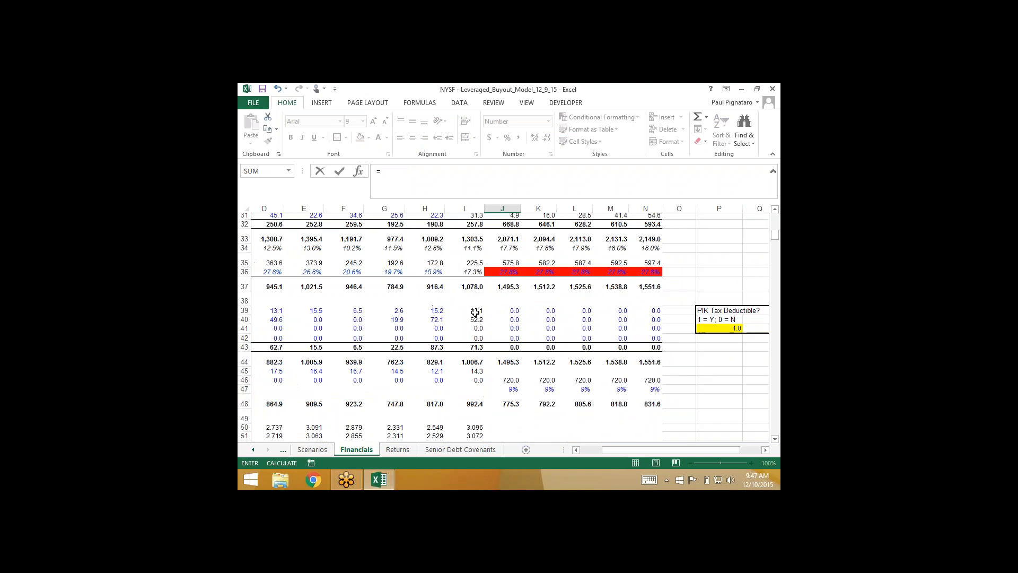
pyautogui.scroll(-20, 475, 313)
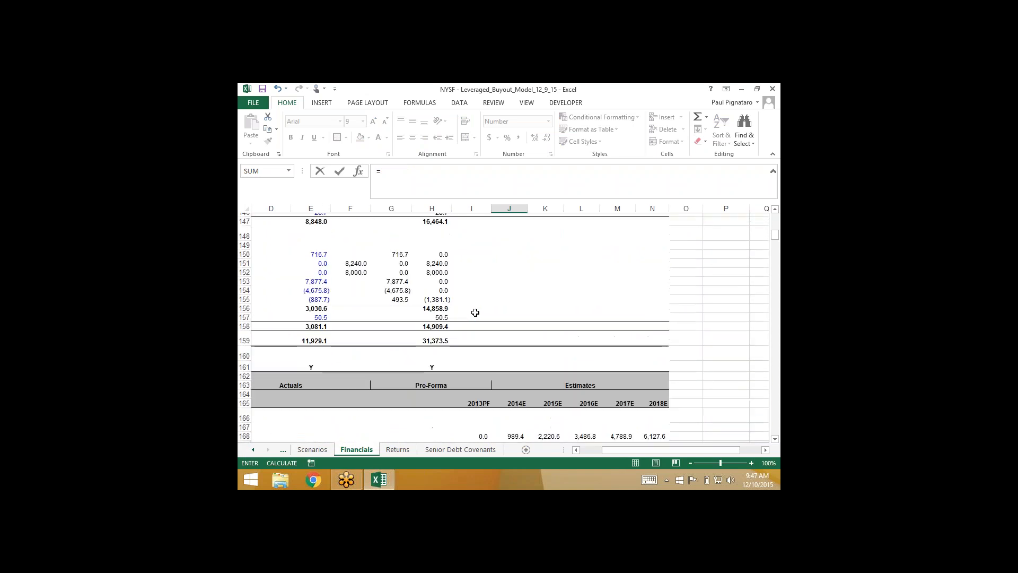
pyautogui.scroll(-20, 475, 313)
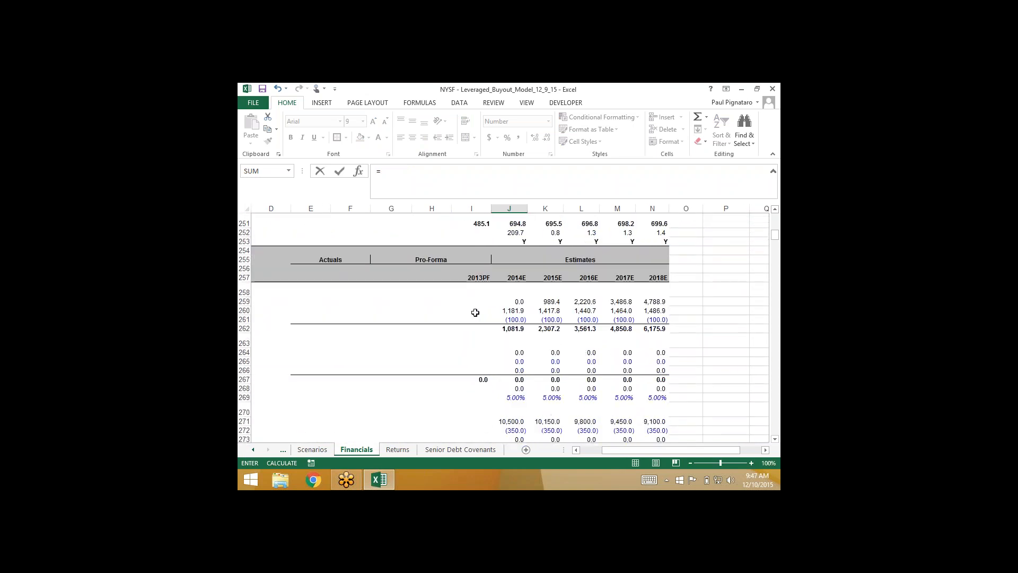
pyautogui.click(509, 254)
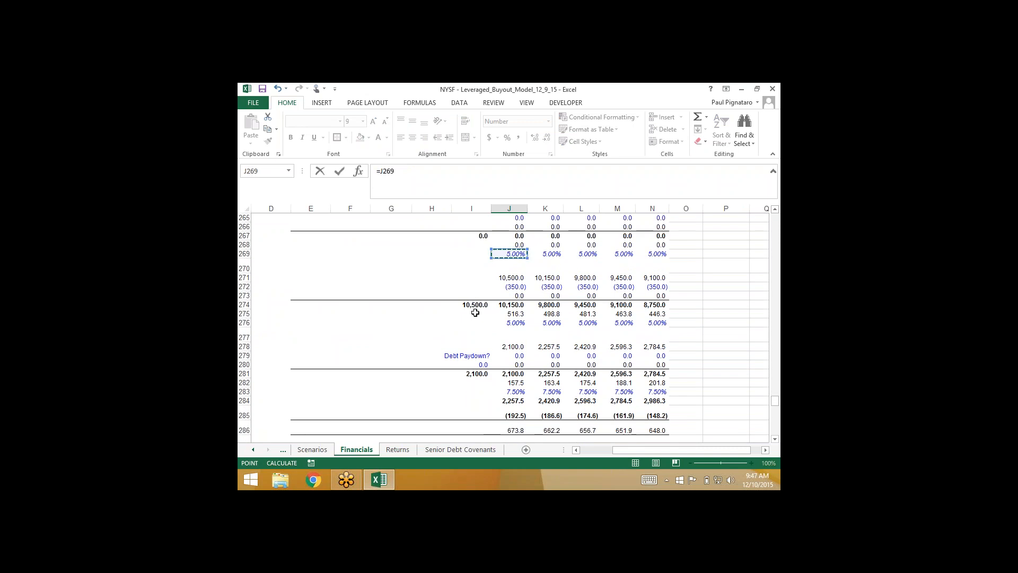
pyautogui.press('Up')
pyautogui.write('+')
pyautogui.press('Down')
pyautogui.press('Down')
pyautogui.press('Down')
pyautogui.press('Down')
pyautogui.press('Down')
pyautogui.press('Down')
pyautogui.press('Down')
pyautogui.write('+')
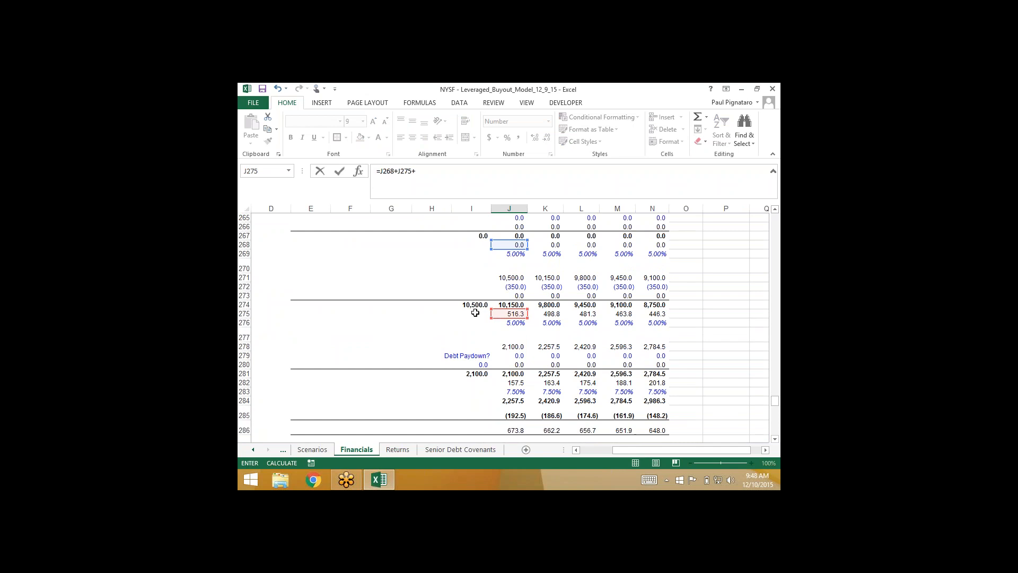
# Add the PIK interest in J282 to the J30 formula as a term with a multiplier.
pyautogui.press('Down')
pyautogui.press('Down')
pyautogui.press('Down')
pyautogui.press('Down')
pyautogui.press('Down')
pyautogui.press('Down')
pyautogui.press('Down')
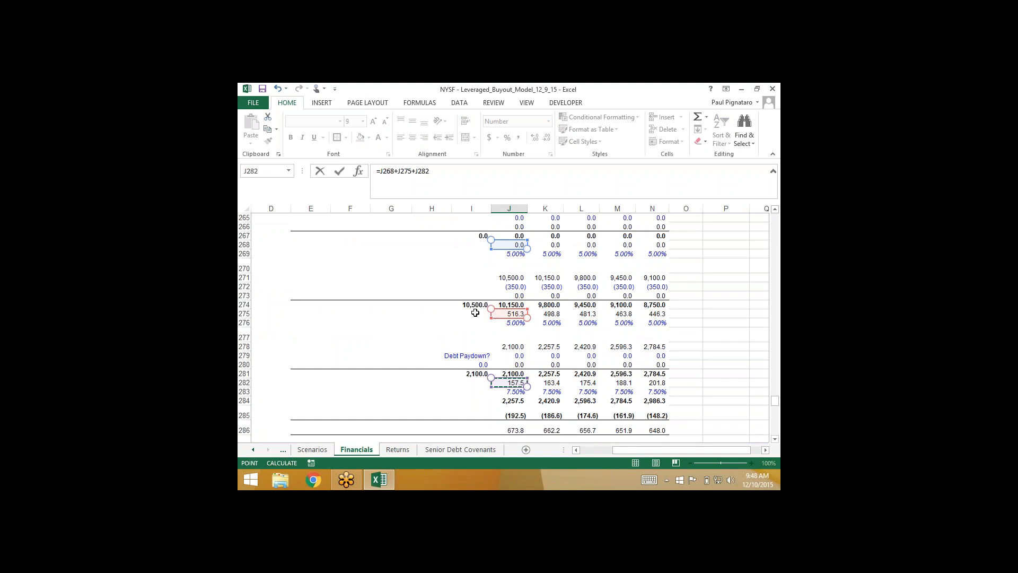
pyautogui.write('*')
pyautogui.scroll(3, 475, 312)
pyautogui.scroll(20, 475, 312)
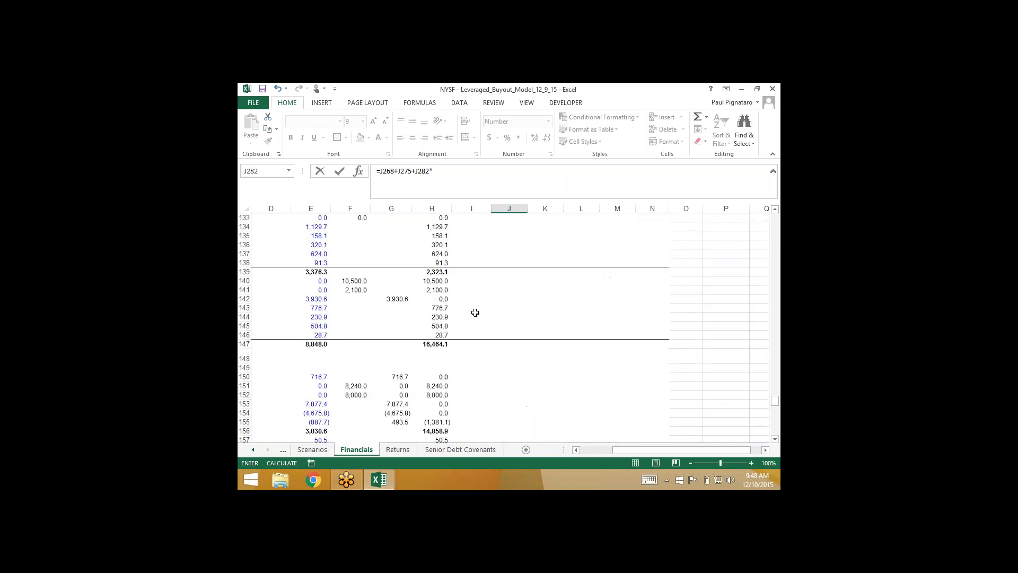
pyautogui.scroll(3, 474, 313)
pyautogui.click(726, 358)
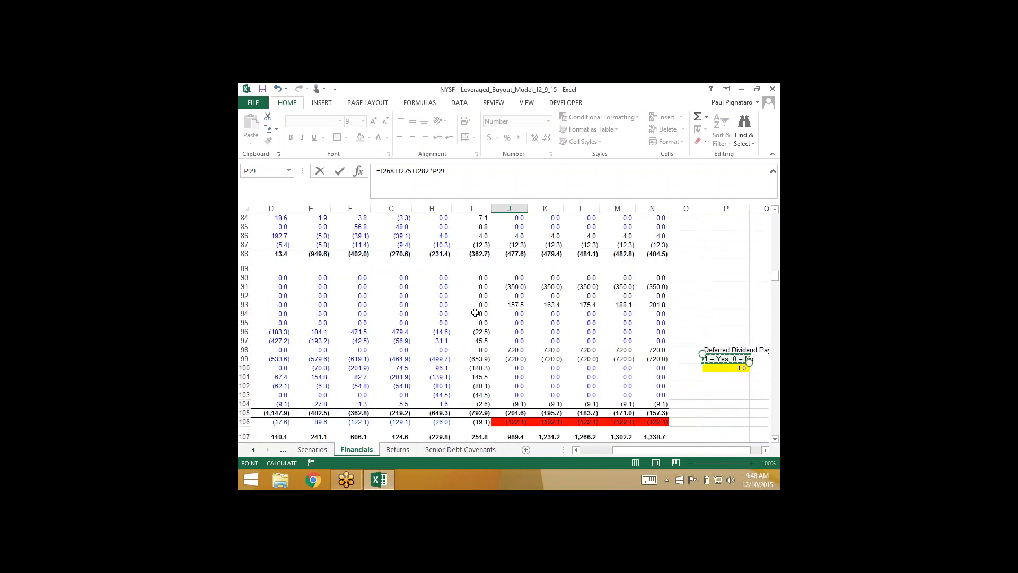
pyautogui.press('Down')
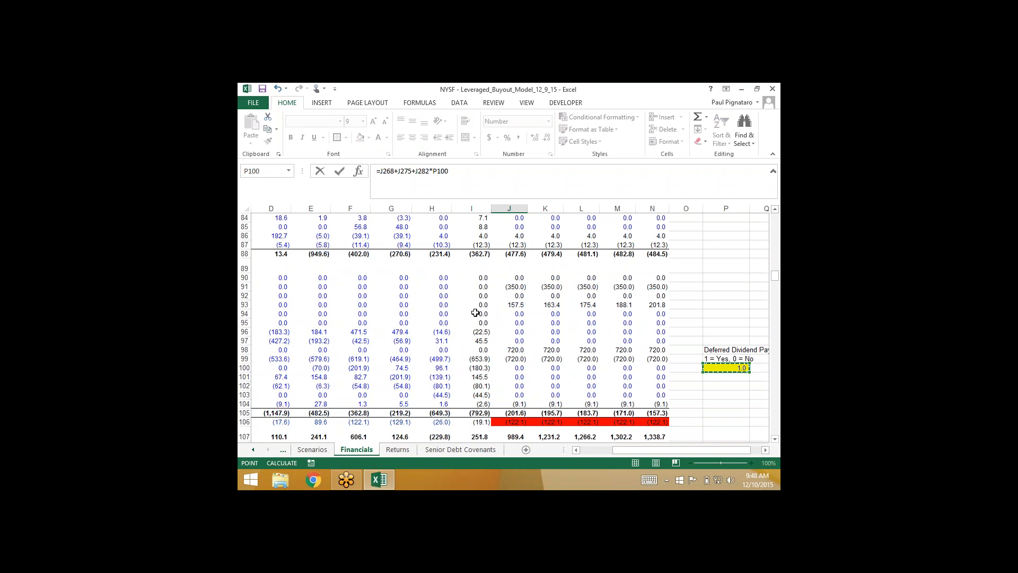
pyautogui.press('F4')
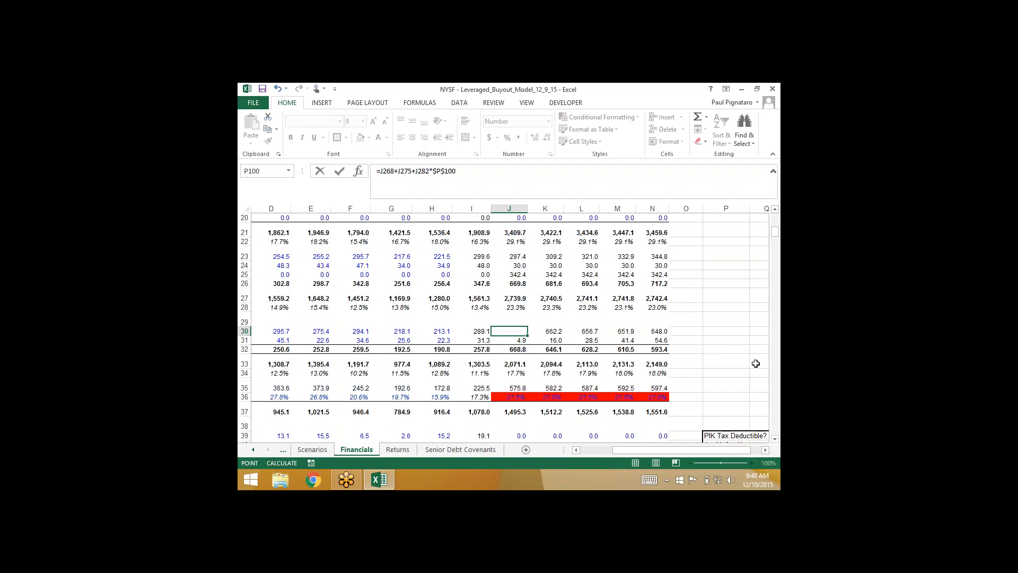
# Multiply J282 by the PIK tax switch $P$41, completing J30 as =J268+J275+J282*$P$41.
pyautogui.scroll(-2, 756, 363)
pyautogui.click(725, 388)
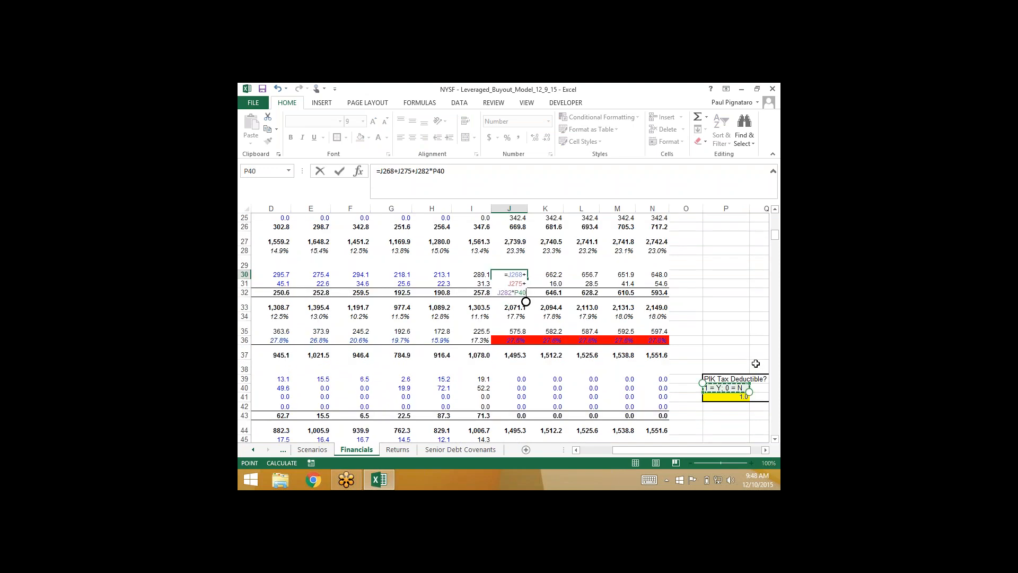
pyautogui.press('Down')
pyautogui.press('F4')
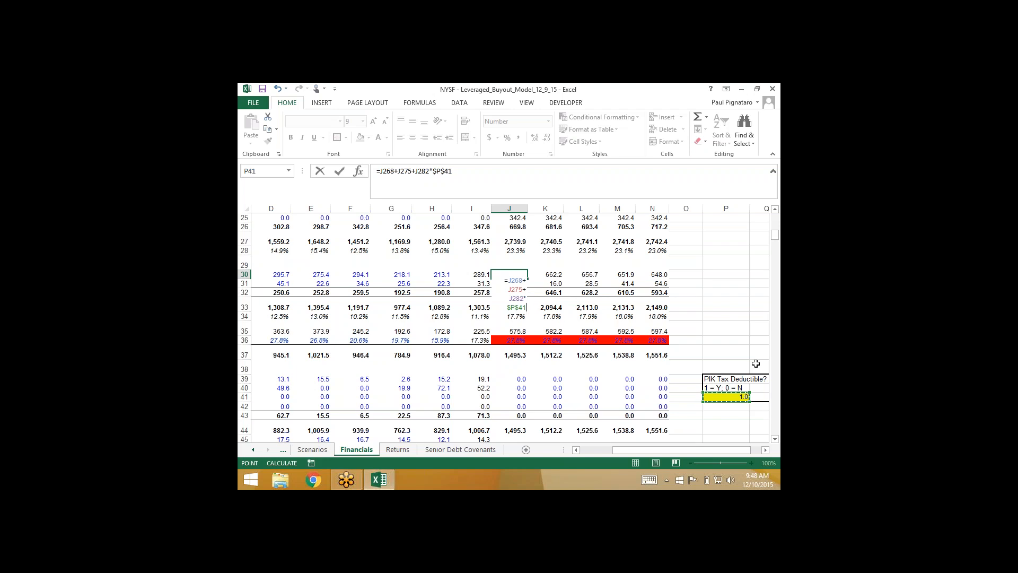
pyautogui.press('Return')
pyautogui.press('Up')
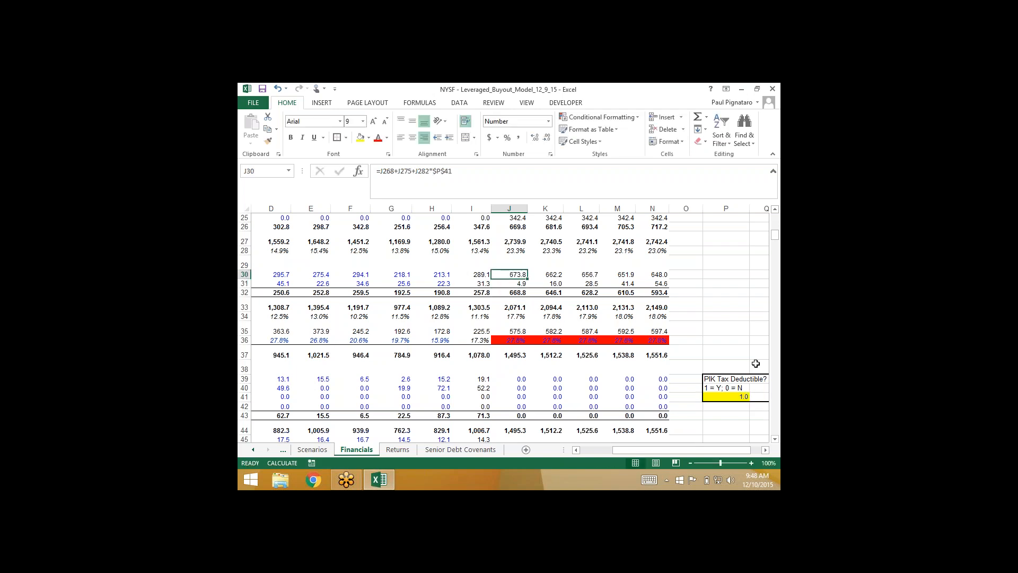
# Fill the new interest expense formula from J30 across the estimate years through N30.
pyautogui.hotkey('shift', 'Right')
pyautogui.hotkey('shift', 'Right')
pyautogui.hotkey('shift', 'Right')
pyautogui.hotkey('shift', 'Right')
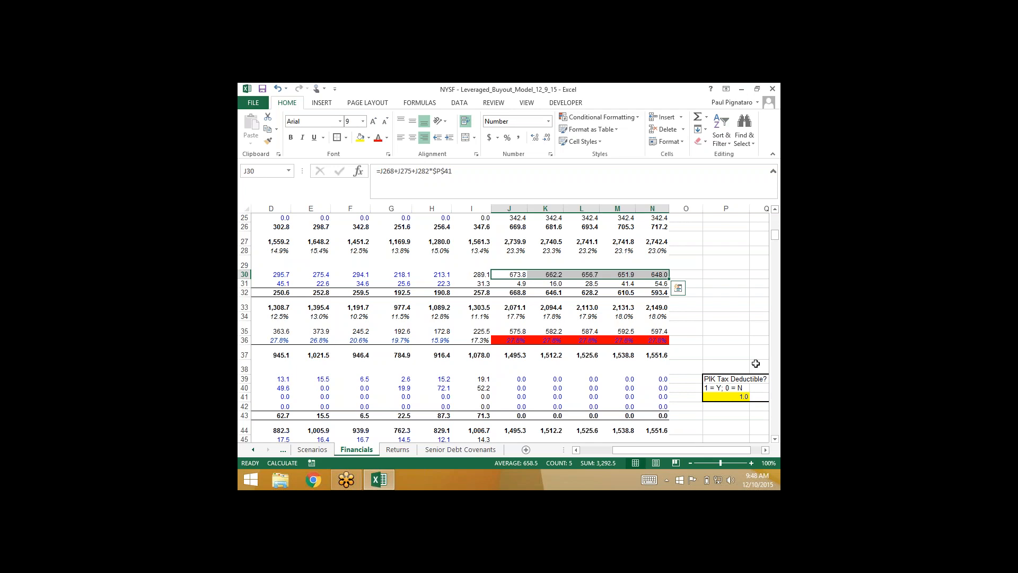
# Check the copied interest expense formulas along row 30 for their reference to the PIK tax switch.
pyautogui.press('Left')
pyautogui.press('Left')
pyautogui.press('Left')
pyautogui.press('Down')
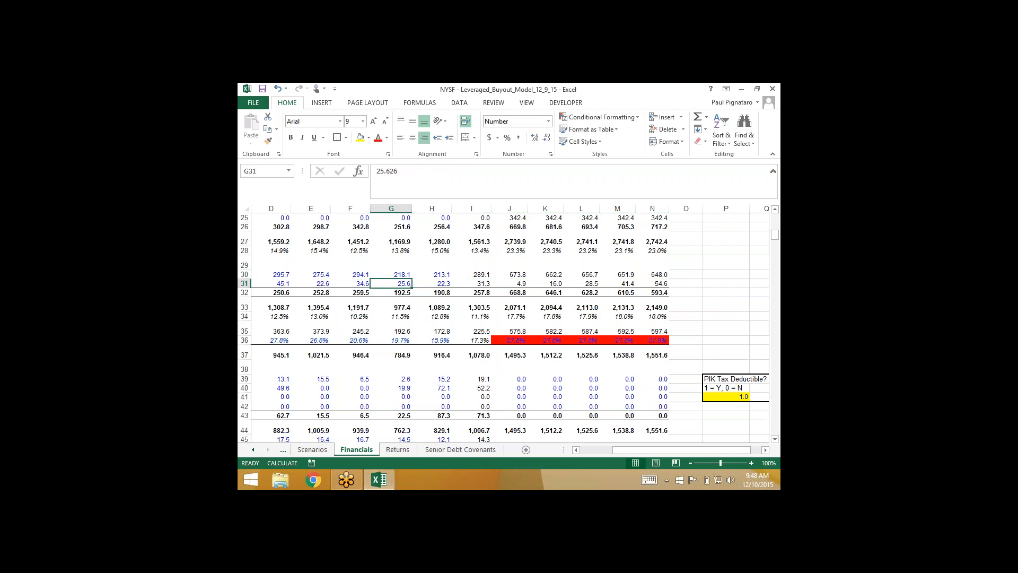
pyautogui.press('Right')
pyautogui.press('Up')
pyautogui.press('Up')
pyautogui.press('Right')
pyautogui.press('Right')
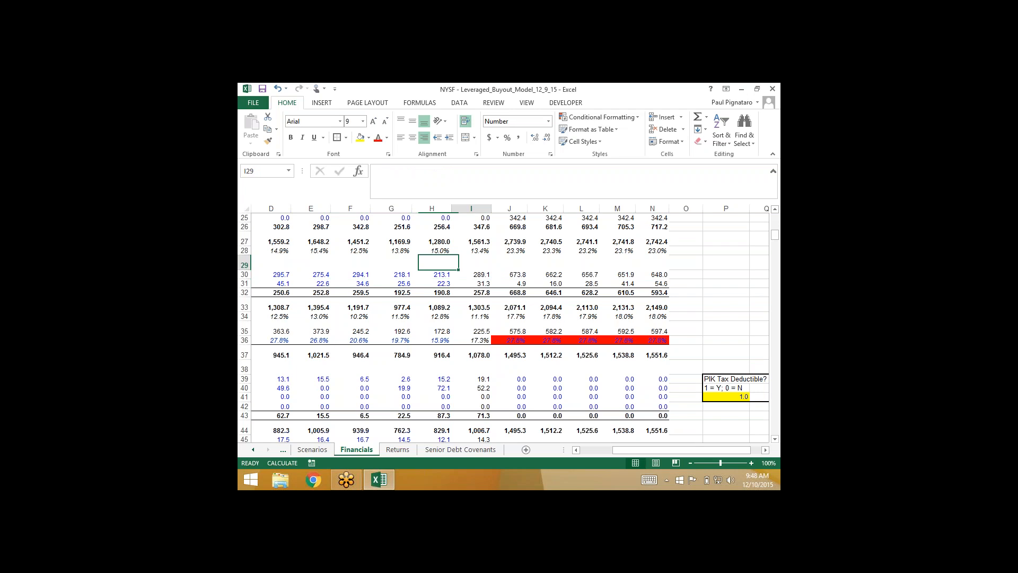
pyautogui.press('Down')
pyautogui.press('Right')
pyautogui.press('Right')
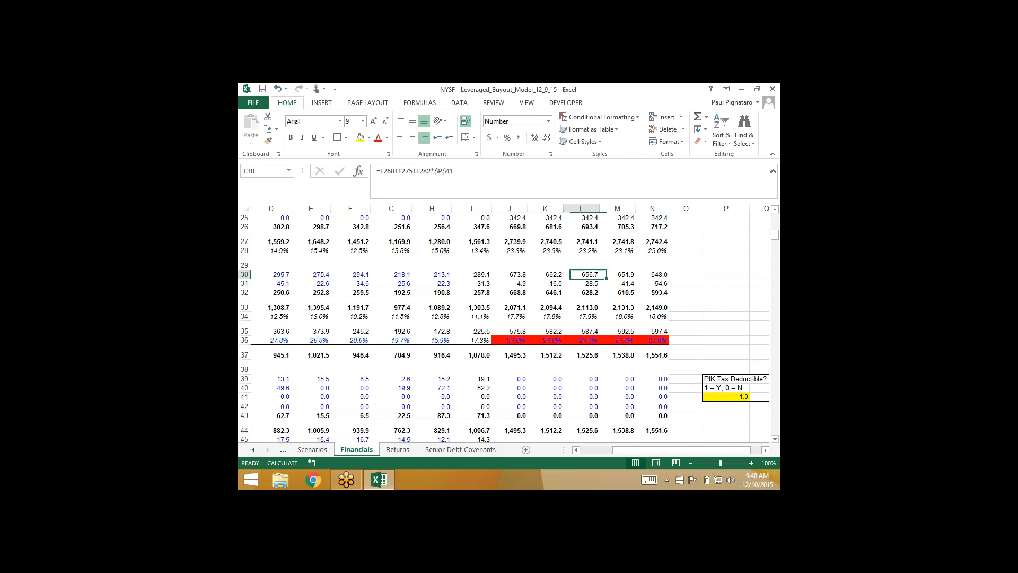
pyautogui.press('Left')
pyautogui.press('Right')
# Set the PIK tax deductibility switch in P41 to 0.
pyautogui.press('Down')
pyautogui.press('Down')
pyautogui.press('Down')
pyautogui.press('Down')
pyautogui.press('Down')
pyautogui.press('Down')
pyautogui.press('Down')
pyautogui.press('Down')
pyautogui.press('Down')
pyautogui.press('Down')
pyautogui.press('Down')
pyautogui.press('Down')
pyautogui.press('Right')
pyautogui.press('Right')
pyautogui.press('Right')
pyautogui.press('Right')
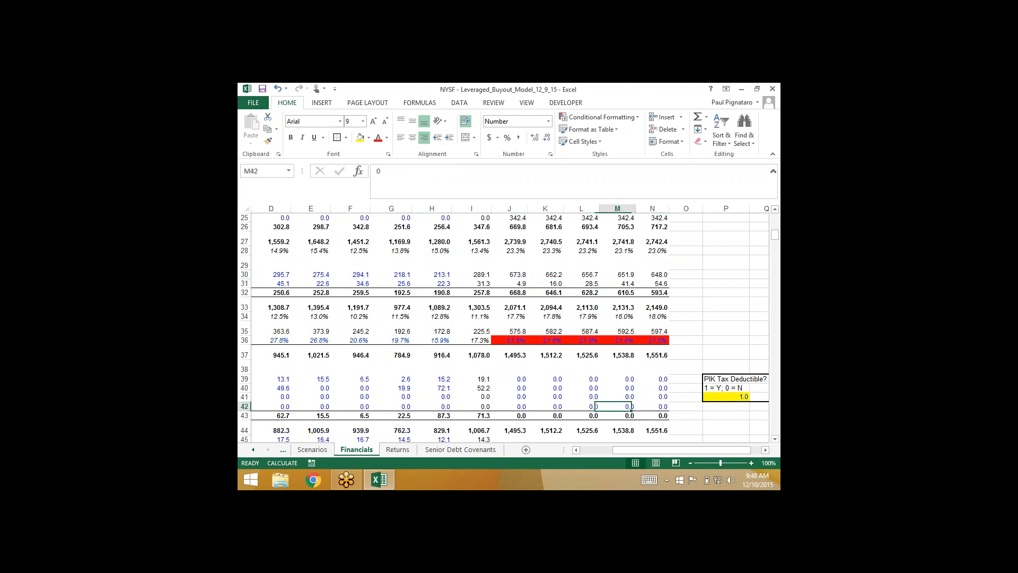
pyautogui.press('Up')
pyautogui.write('0')
pyautogui.press('Return')
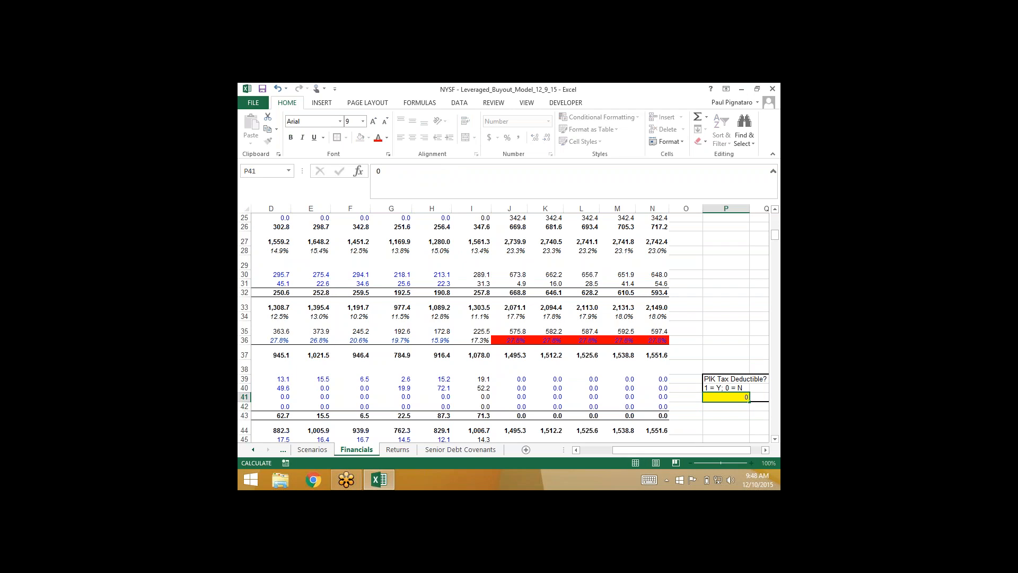
# Examine the estimates from the non-recurring events through net income to the cash flow header with the PIK switch off.
pyautogui.press('Left')
pyautogui.press('Left')
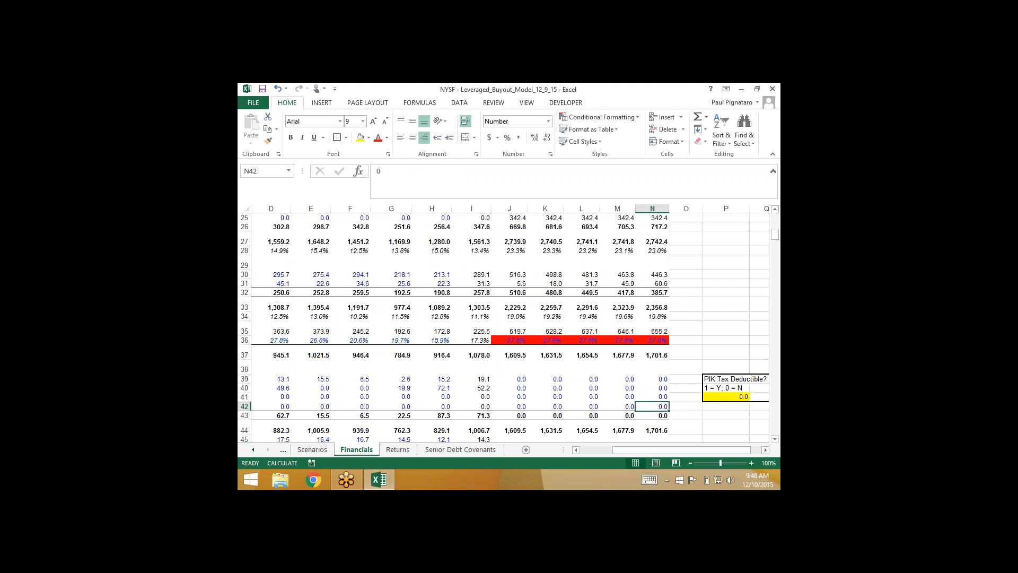
pyautogui.press('Left')
pyautogui.press('Left')
pyautogui.press('Left')
pyautogui.press('Left')
pyautogui.press('Down')
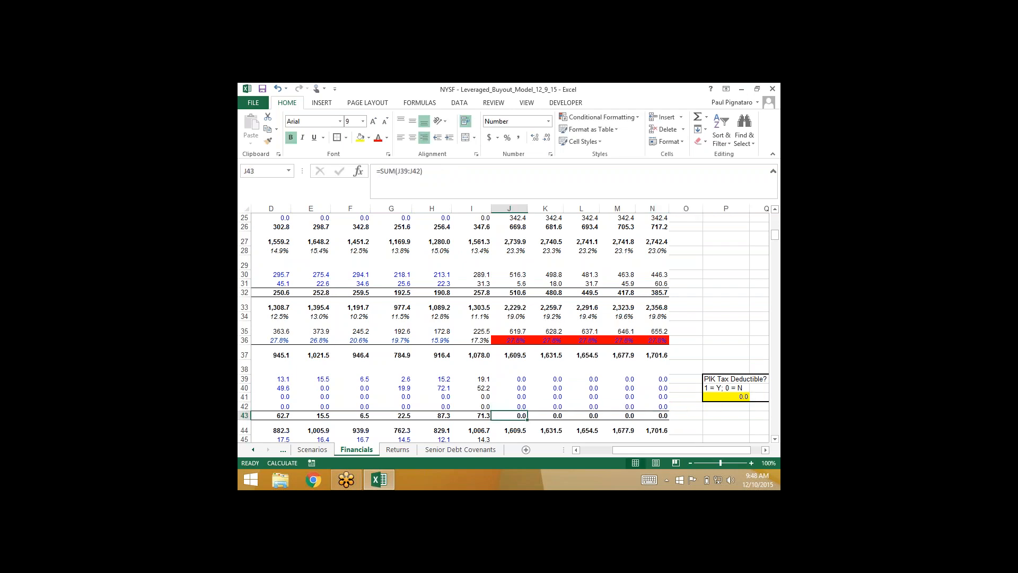
pyautogui.press('Down')
pyautogui.press('Down')
pyautogui.press('Down')
pyautogui.press('Down')
pyautogui.press('Down')
pyautogui.press('Down')
pyautogui.press('Down')
pyautogui.press('Down')
pyautogui.press('Down')
pyautogui.press('Down')
pyautogui.press('Down')
pyautogui.press('Down')
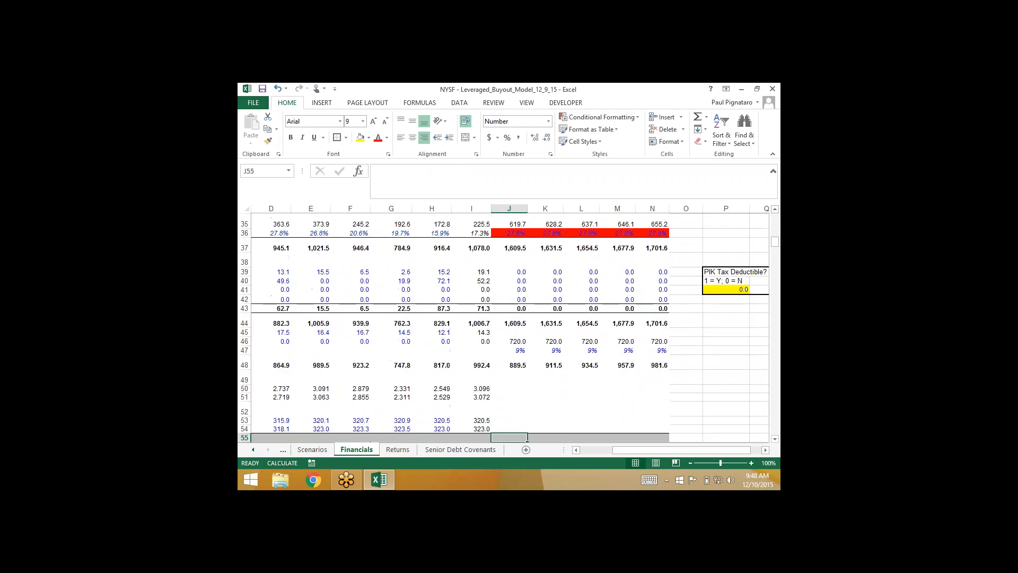
pyautogui.press('Down')
pyautogui.press('Down')
pyautogui.press('Down')
pyautogui.press('Up')
pyautogui.press('Up')
pyautogui.press('Up')
pyautogui.press('Up')
pyautogui.press('Up')
pyautogui.press('Up')
pyautogui.press('Up')
pyautogui.press('Up')
pyautogui.press('Up')
pyautogui.press('Up')
pyautogui.press('Up')
pyautogui.press('Up')
pyautogui.press('Up')
pyautogui.press('Up')
pyautogui.press('Up')
pyautogui.press('Up')
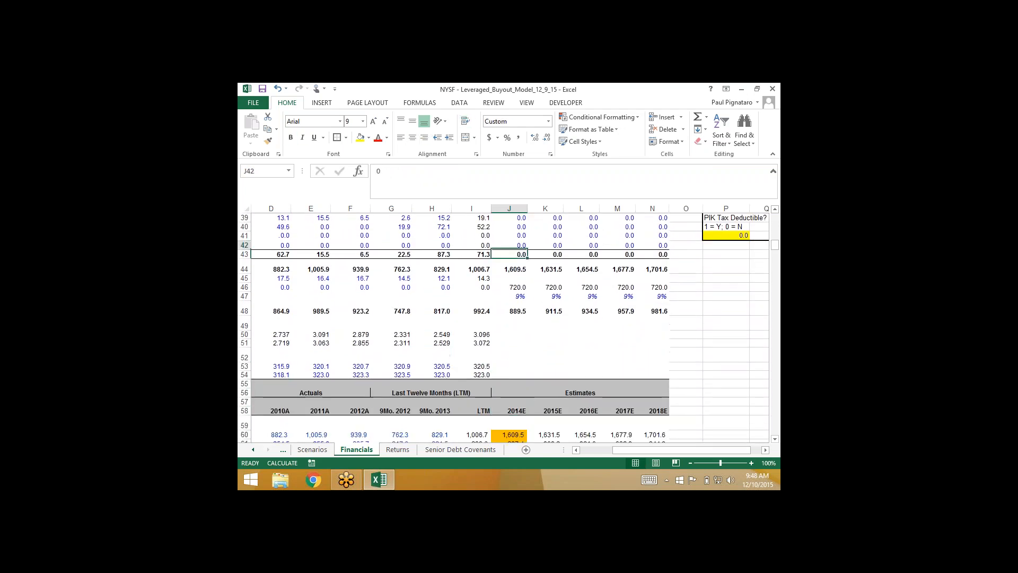
# Examine the 2014E column from interest expense in row 30 through the non-recurring items down to J42.
pyautogui.press('Up')
pyautogui.press('Up')
pyautogui.press('Up')
pyautogui.press('Up')
pyautogui.press('Up')
pyautogui.press('Up')
pyautogui.press('Up')
pyautogui.press('Up')
pyautogui.press('Up')
pyautogui.press('Up')
pyautogui.press('Up')
pyautogui.press('Up')
pyautogui.press('Down')
pyautogui.press('Down')
pyautogui.press('Down')
pyautogui.press('Down')
pyautogui.press('Down')
pyautogui.press('Down')
pyautogui.press('Down')
pyautogui.press('Down')
pyautogui.press('Down')
pyautogui.press('Down')
pyautogui.press('Down')
pyautogui.press('Down')
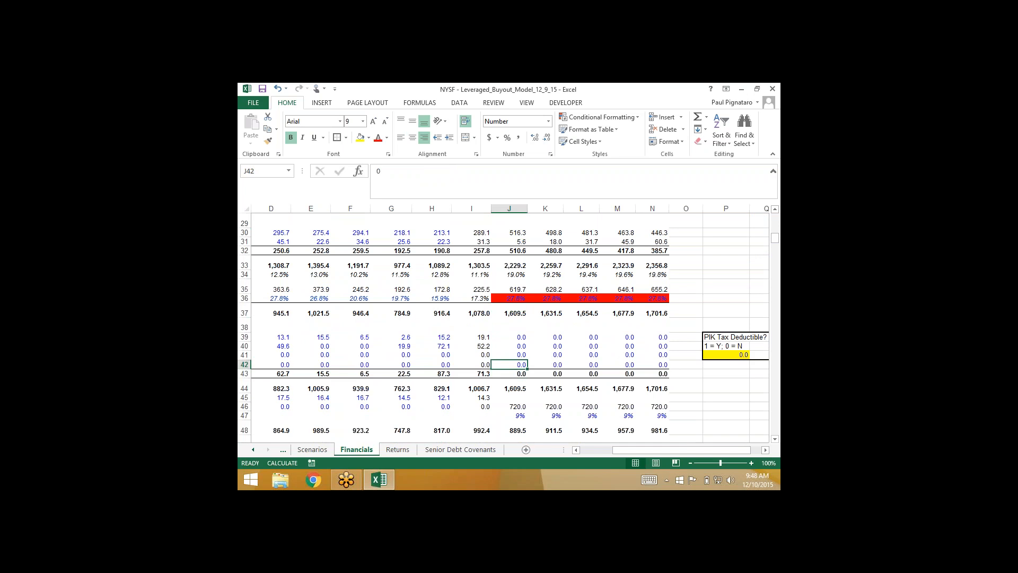
pyautogui.press('Up')
pyautogui.press('Down')
# Start a formula in J42 for 2014E that references a figure in column J below the projected balance sheet.
pyautogui.write('=')
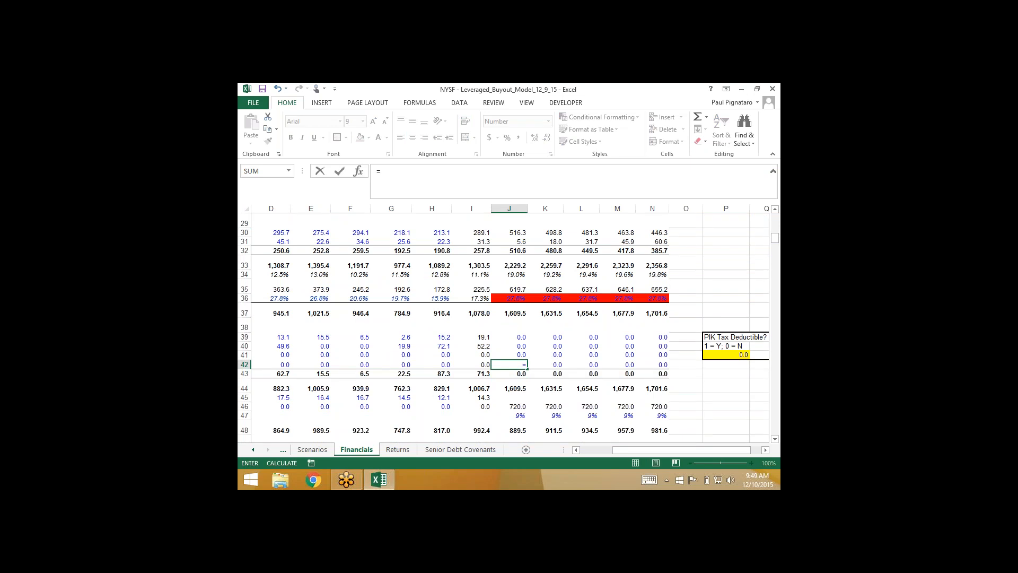
pyautogui.press('Down')
pyautogui.press('Down')
pyautogui.press('Down')
pyautogui.press('Down')
pyautogui.press('Down')
pyautogui.press('Down')
pyautogui.press('Down')
pyautogui.press('Down')
pyautogui.press('Down')
pyautogui.press('Down')
pyautogui.press('Down')
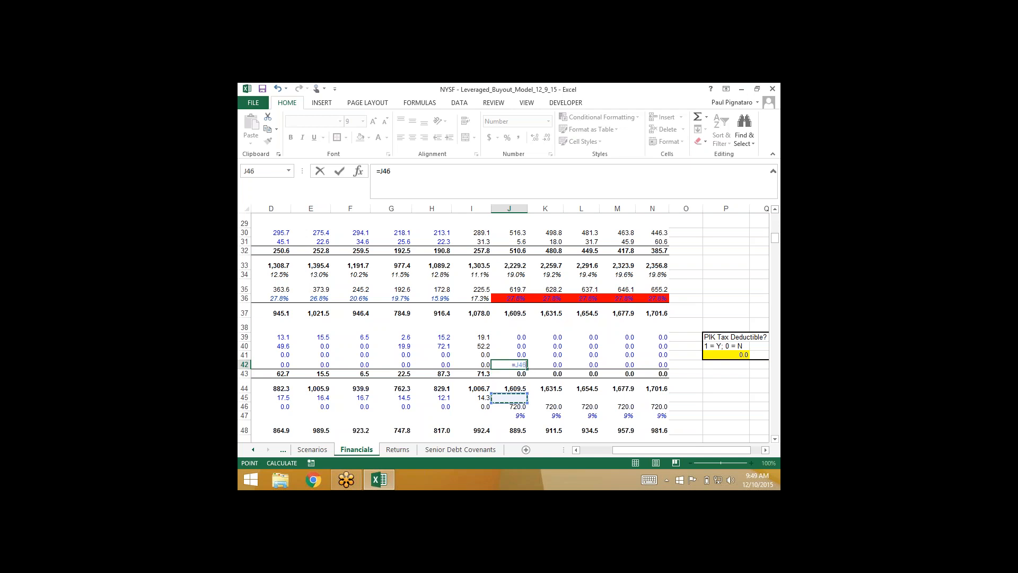
pyautogui.press('Down')
pyautogui.press('Down')
pyautogui.press('Down')
pyautogui.press('Down')
pyautogui.press('Down')
pyautogui.press('Down')
pyautogui.press('Down')
pyautogui.press('Down')
pyautogui.press('Down')
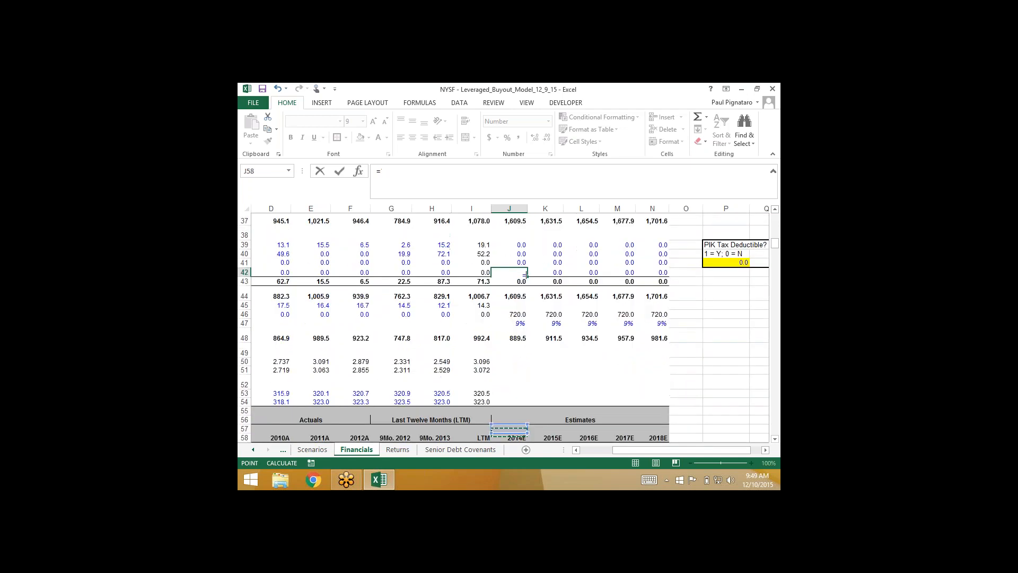
pyautogui.press('Down')
pyautogui.press('Down')
pyautogui.press('Down')
pyautogui.press('Down')
pyautogui.press('Down')
pyautogui.press('Down')
pyautogui.press('Down')
pyautogui.press('Down')
pyautogui.press('Down')
pyautogui.press('Down')
pyautogui.press('Down')
pyautogui.press('Down')
pyautogui.press('Down')
pyautogui.press('Down')
pyautogui.press('Down')
pyautogui.press('Down')
pyautogui.press('Down')
pyautogui.press('Down')
pyautogui.press('Down')
pyautogui.press('Down')
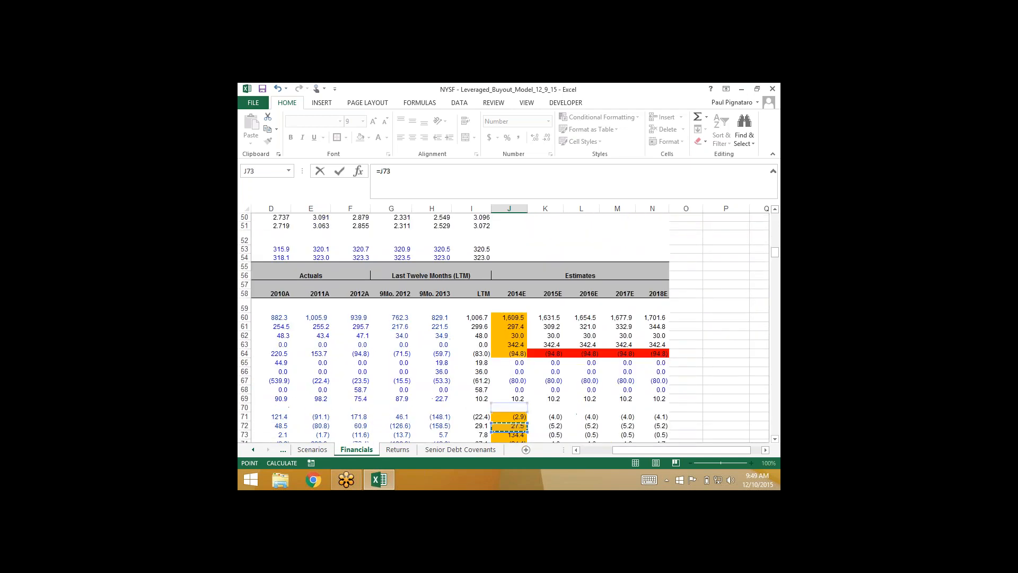
pyautogui.press('Down')
pyautogui.press('Down')
pyautogui.press('Down')
pyautogui.press('Down')
pyautogui.press('Down')
pyautogui.press('Down')
pyautogui.press('Down')
pyautogui.press('Down')
pyautogui.press('Down')
pyautogui.press('Down')
pyautogui.press('Down')
pyautogui.press('Down')
pyautogui.press('Down')
pyautogui.press('Down')
pyautogui.press('Down')
pyautogui.press('Down')
pyautogui.press('Down')
pyautogui.press('Down')
pyautogui.press('Down')
pyautogui.press('Down')
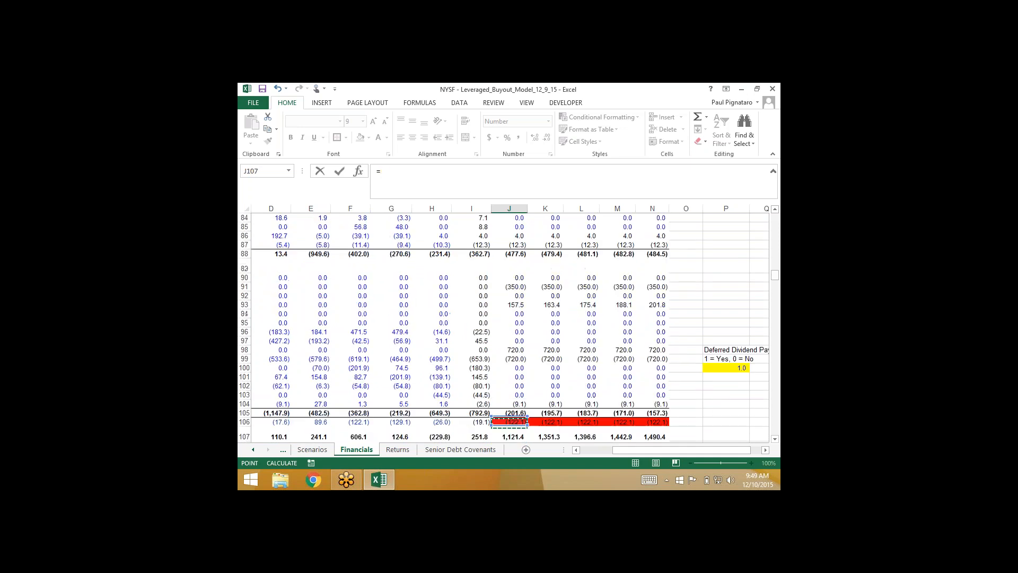
pyautogui.press('Down')
pyautogui.press('Down')
pyautogui.press('Down')
pyautogui.press('Down')
pyautogui.press('Down')
pyautogui.press('Down')
pyautogui.press('Down')
pyautogui.press('Down')
pyautogui.press('Down')
pyautogui.press('Down')
pyautogui.press('Down')
pyautogui.press('Down')
pyautogui.press('Down')
pyautogui.press('Down')
pyautogui.press('Down')
pyautogui.press('Down')
pyautogui.press('Down')
pyautogui.press('Down')
pyautogui.press('Down')
pyautogui.press('Down')
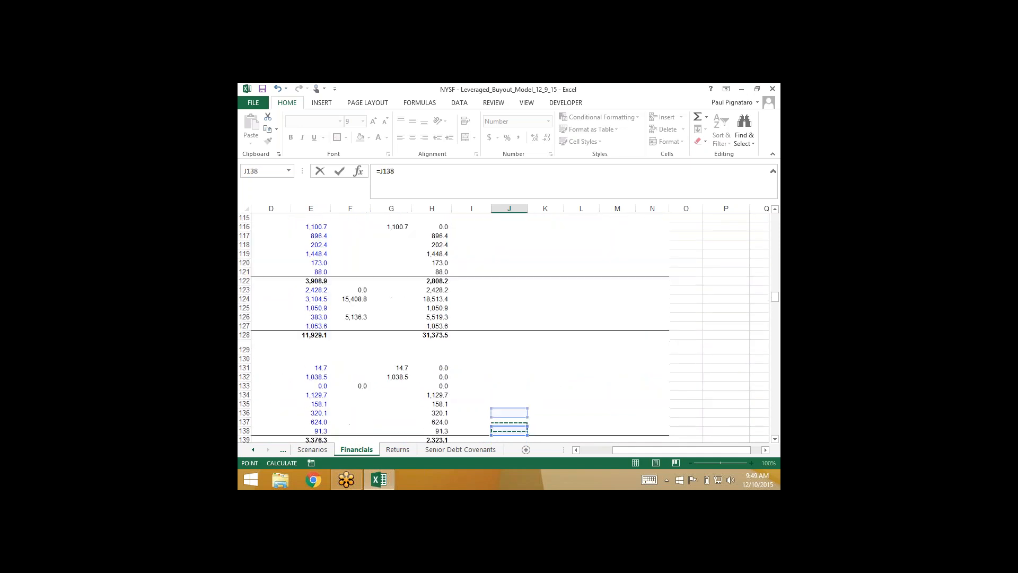
pyautogui.press('Down')
pyautogui.press('Down')
pyautogui.press('Down')
pyautogui.press('Down')
pyautogui.press('Down')
pyautogui.press('Down')
pyautogui.press('Down')
pyautogui.press('Down')
pyautogui.press('Down')
pyautogui.press('Down')
pyautogui.press('Down')
pyautogui.press('Down')
pyautogui.press('Down')
pyautogui.press('Down')
pyautogui.press('Down')
pyautogui.press('Down')
pyautogui.press('Down')
pyautogui.press('Down')
pyautogui.press('Down')
pyautogui.press('Down')
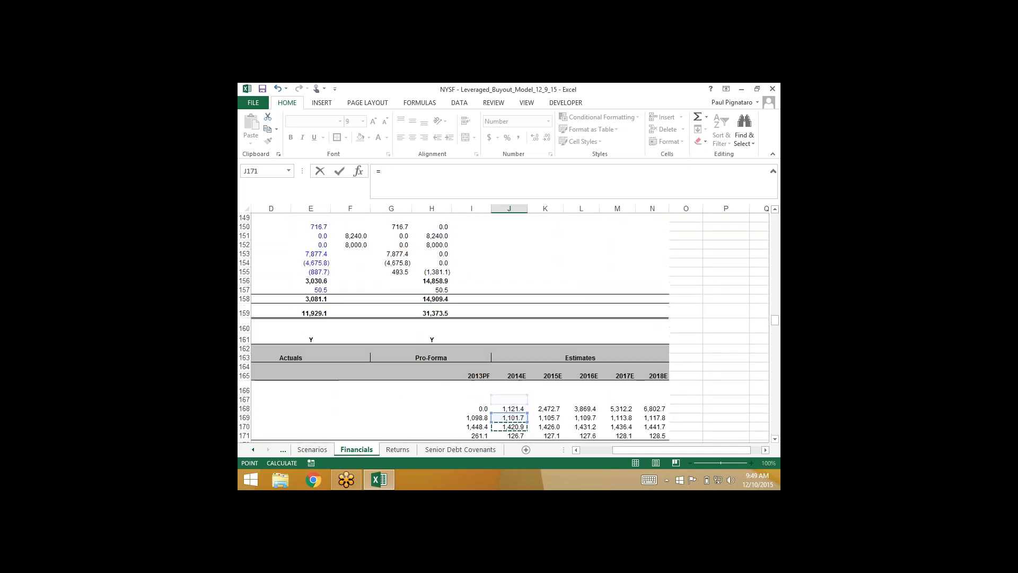
pyautogui.press('Down')
pyautogui.press('Down')
pyautogui.press('Down')
pyautogui.press('Down')
pyautogui.press('Down')
pyautogui.press('Down')
pyautogui.press('Down')
pyautogui.press('Down')
pyautogui.press('Down')
pyautogui.press('Down')
pyautogui.press('Down')
pyautogui.press('Down')
pyautogui.press('Down')
pyautogui.press('Down')
pyautogui.press('Down')
pyautogui.press('Down')
pyautogui.press('Down')
pyautogui.press('Down')
pyautogui.press('Down')
pyautogui.press('Down')
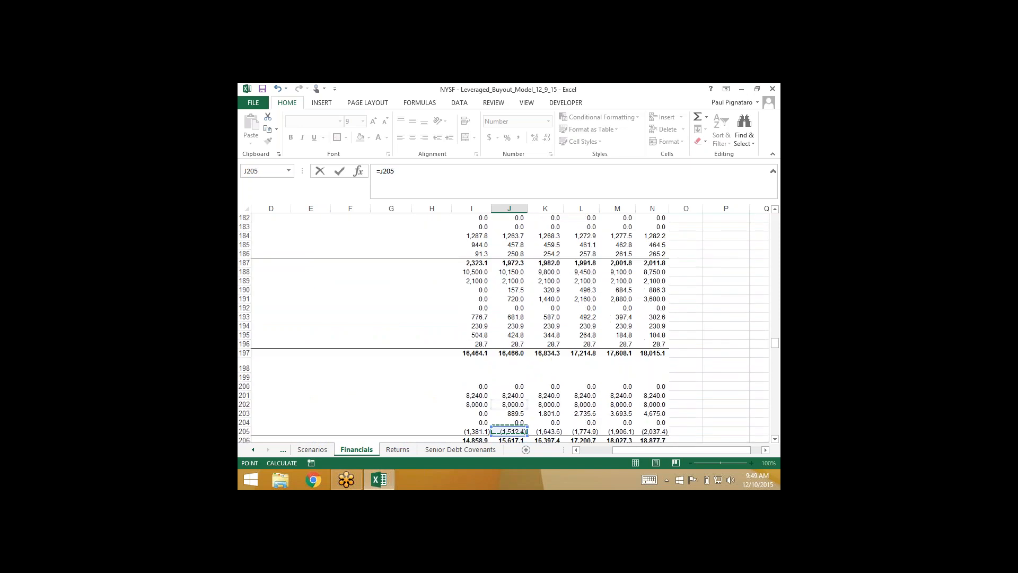
# Reference the 2014E PIK interest in J282 of the debt schedule in the J42 formula.
pyautogui.press('Down')
pyautogui.press('Down')
pyautogui.press('Down')
pyautogui.press('Down')
pyautogui.press('Down')
pyautogui.press('Down')
pyautogui.press('Down')
pyautogui.press('Down')
pyautogui.press('Down')
pyautogui.press('Down')
pyautogui.press('Down')
pyautogui.press('Down')
pyautogui.press('Down')
pyautogui.press('Down')
pyautogui.press('Down')
pyautogui.press('Down')
pyautogui.press('Down')
pyautogui.press('Down')
pyautogui.press('Down')
pyautogui.press('Down')
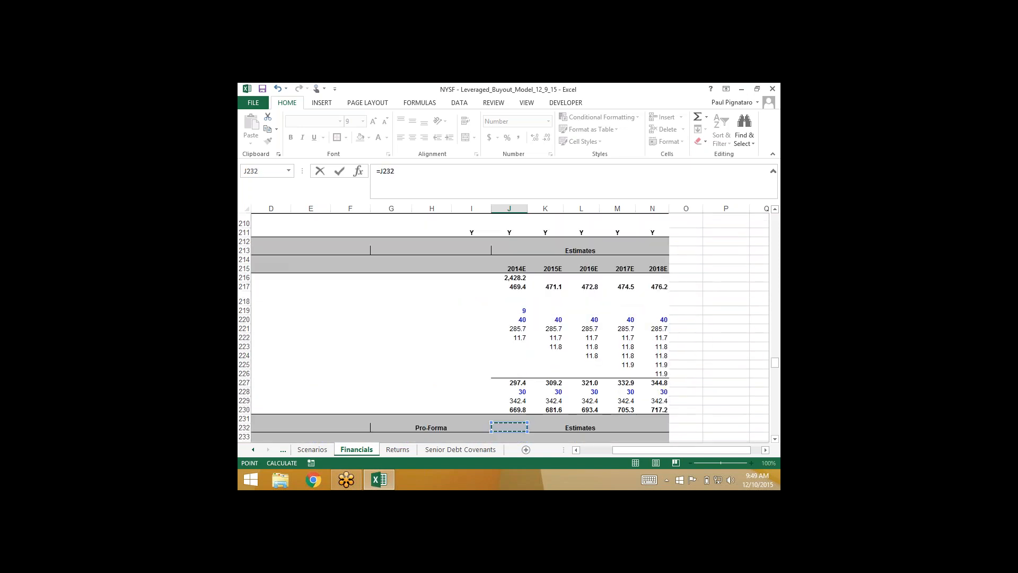
pyautogui.press('Down')
pyautogui.press('Down')
pyautogui.press('Down')
pyautogui.press('Down')
pyautogui.press('Down')
pyautogui.press('Down')
pyautogui.press('Down')
pyautogui.press('Down')
pyautogui.press('Down')
pyautogui.press('Down')
pyautogui.press('Down')
pyautogui.press('Down')
pyautogui.press('Down')
pyautogui.press('Down')
pyautogui.press('Down')
pyautogui.press('Down')
pyautogui.press('Down')
pyautogui.press('Down')
pyautogui.press('Down')
pyautogui.press('Down')
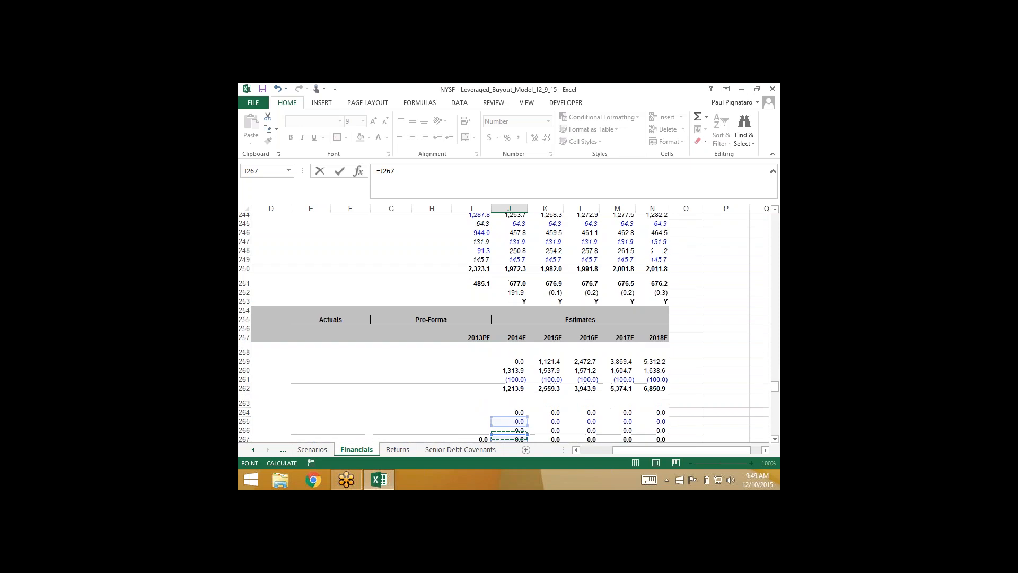
pyautogui.press('Down')
pyautogui.press('Down')
pyautogui.press('Down')
pyautogui.press('Down')
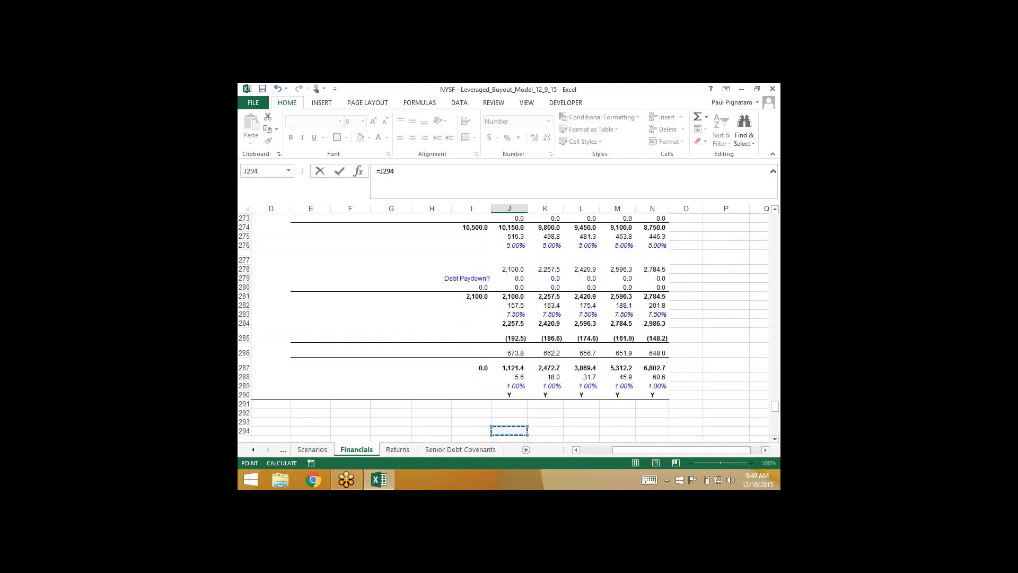
pyautogui.press('Up')
pyautogui.press('Up')
pyautogui.press('Up')
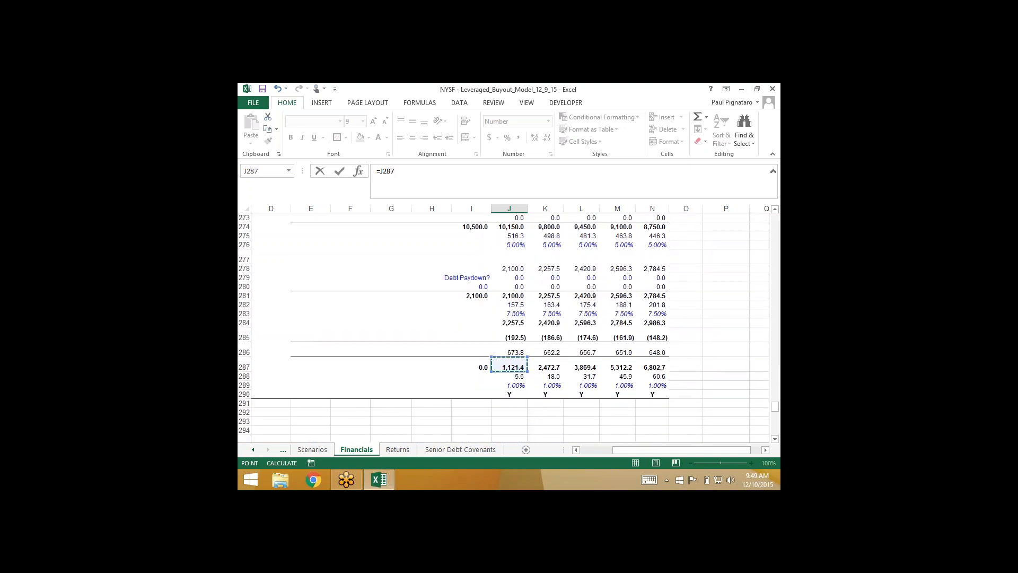
pyautogui.press('Up')
pyautogui.press('Up')
pyautogui.press('Up')
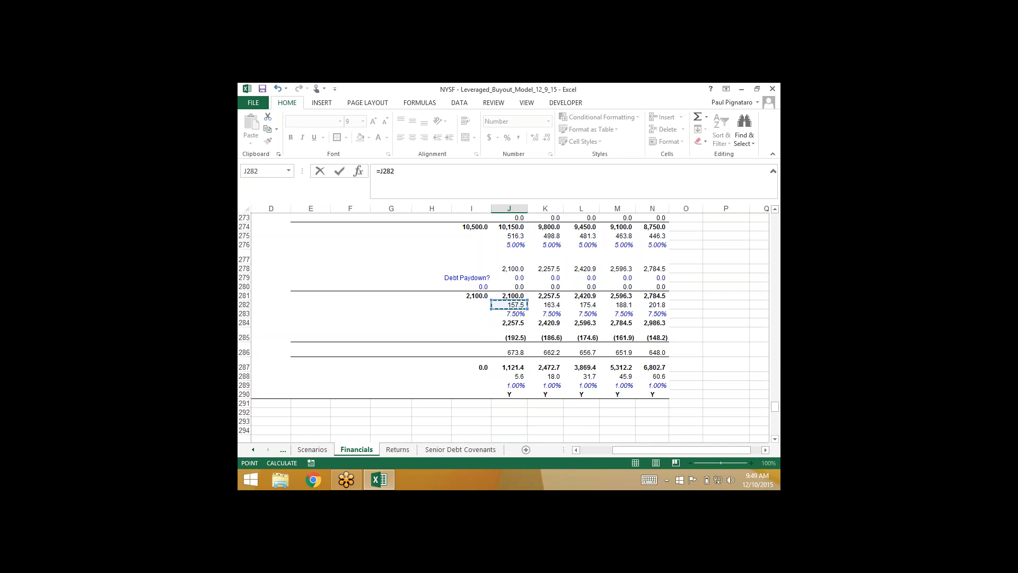
# Complete the J42 formula as =J282*(1-$P$41), with an absolute reference to the PIK tax deductibility switch.
pyautogui.write('*(1-')
pyautogui.scroll(20, 504, 326)
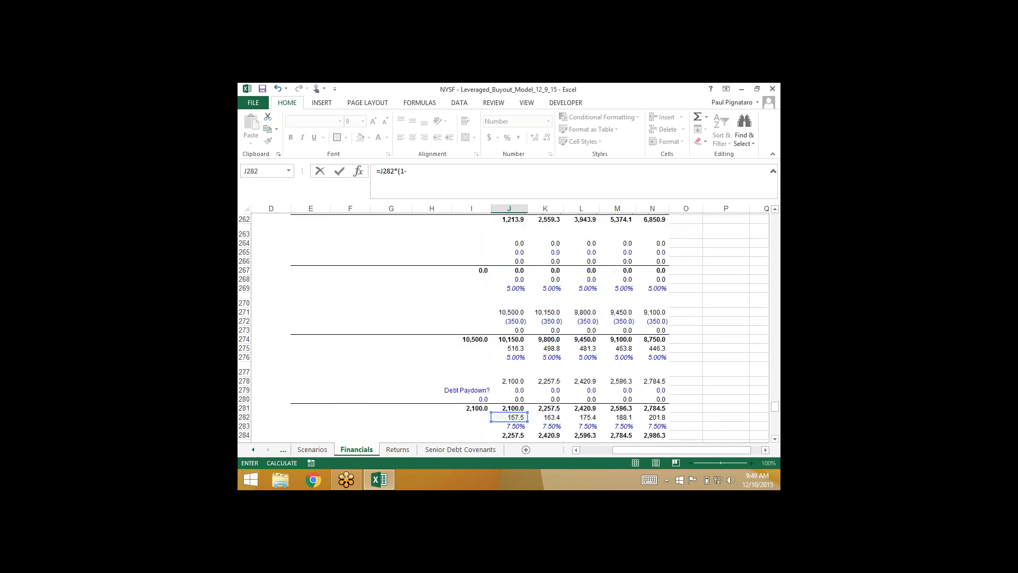
pyautogui.scroll(-10, 509, 328)
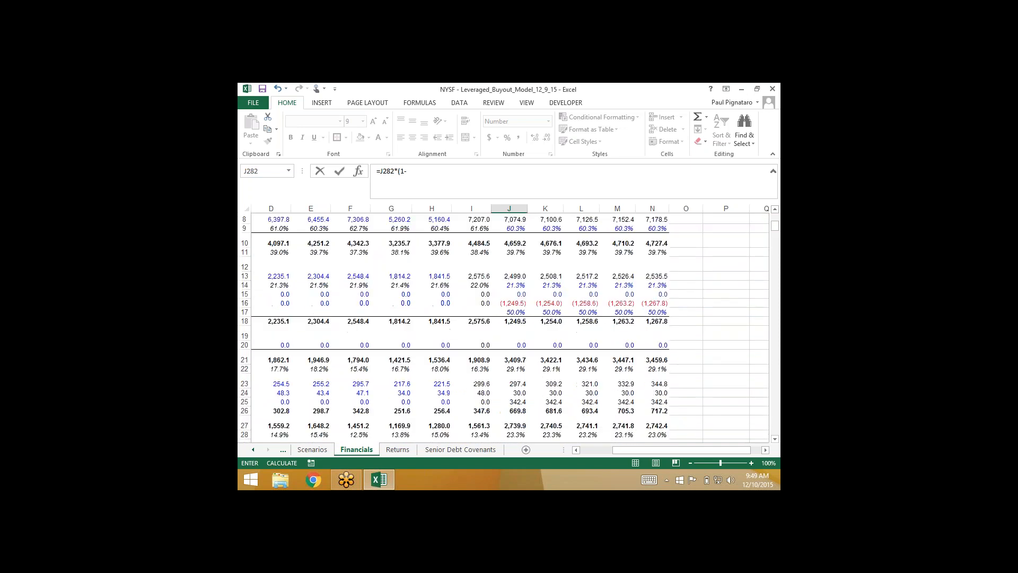
pyautogui.click(726, 340)
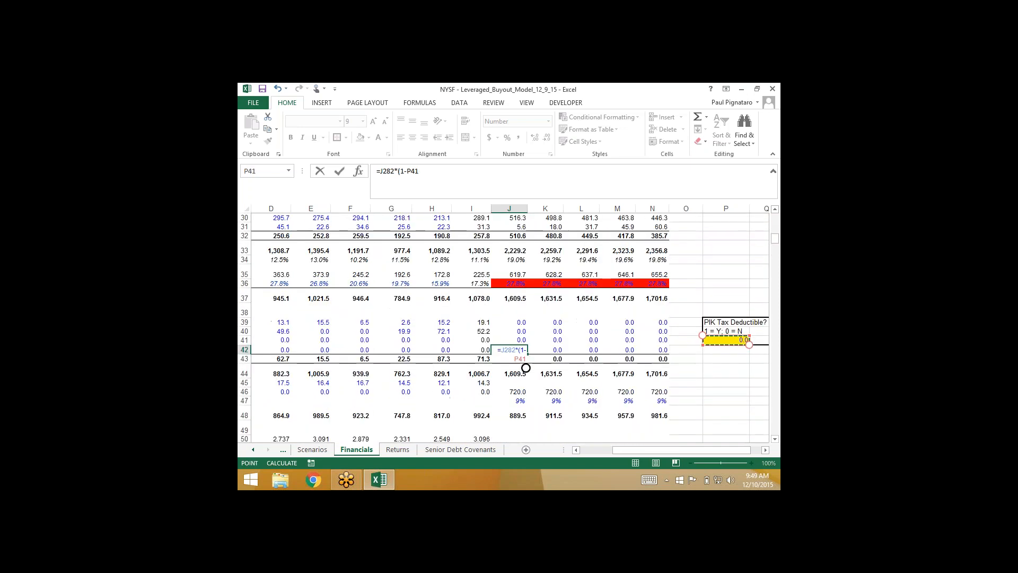
pyautogui.write(')')
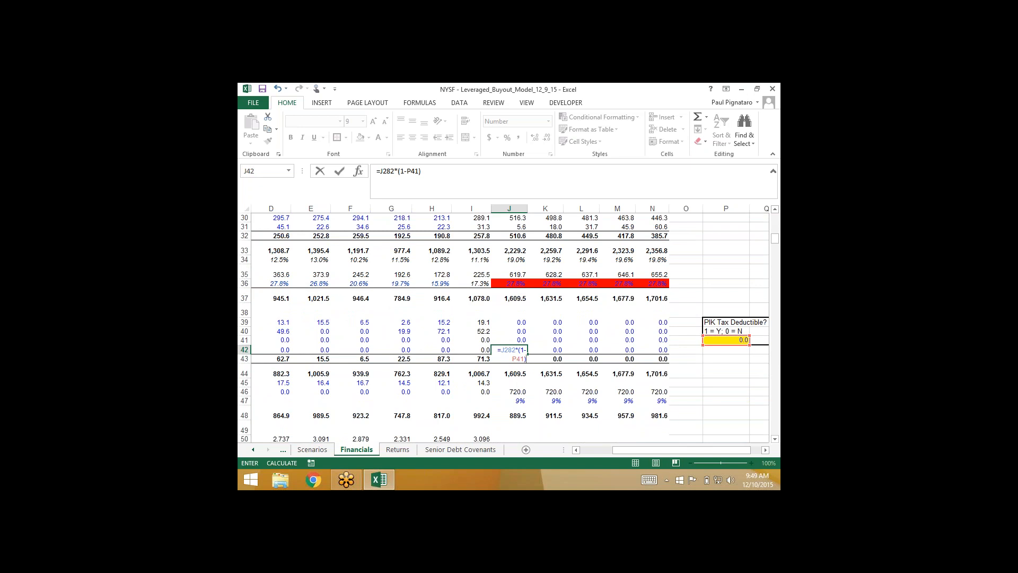
pyautogui.press('F4')
pyautogui.hotkey('ctrl', 'Return')
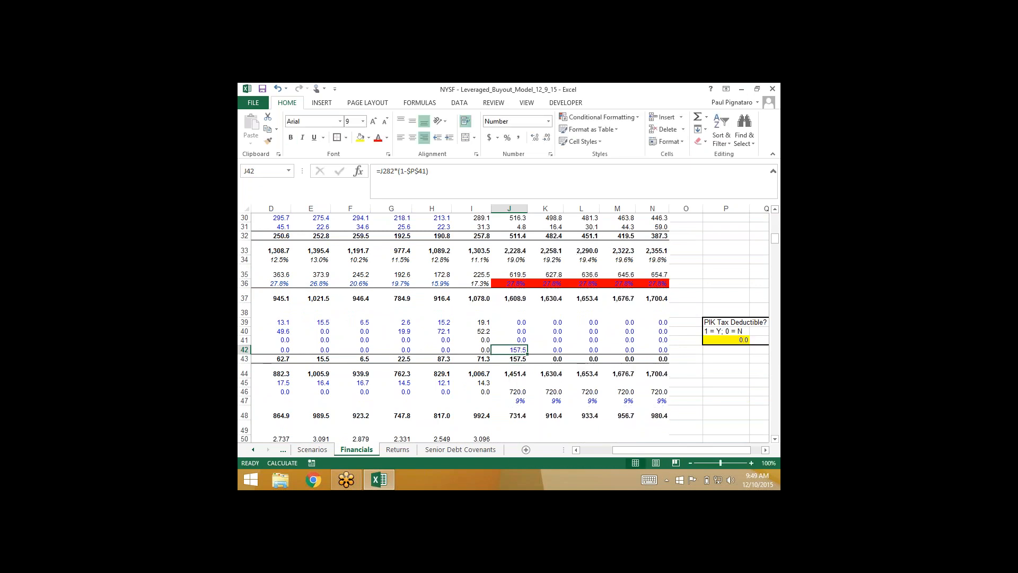
# Fill the J42 formula across row 42 through N42 for 2015E to 2018E.
pyautogui.moveTo(509, 349); pyautogui.dragTo(657, 351)
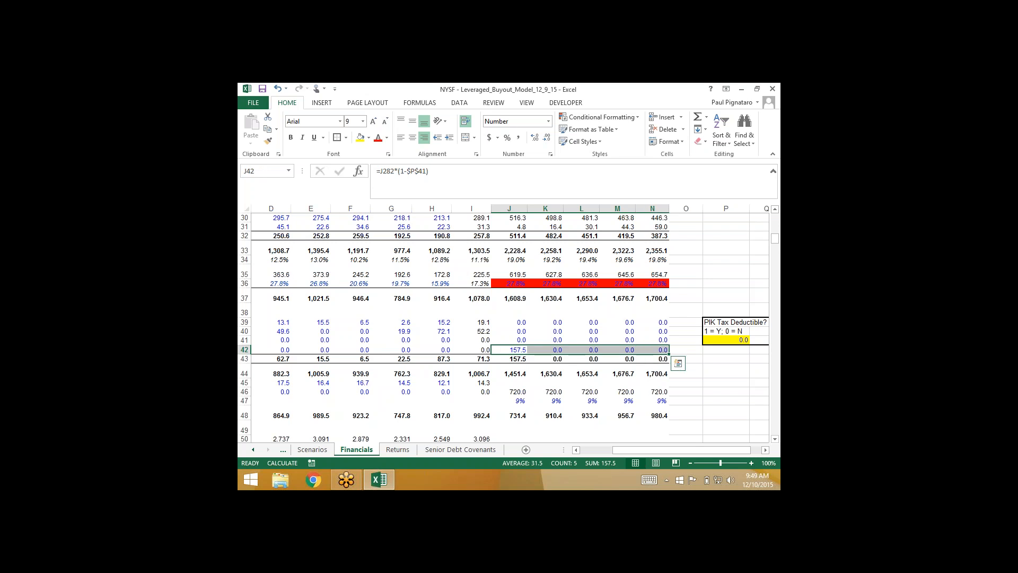
pyautogui.hotkey('ctrl', 'r')
pyautogui.press('Left')
pyautogui.press('Right')
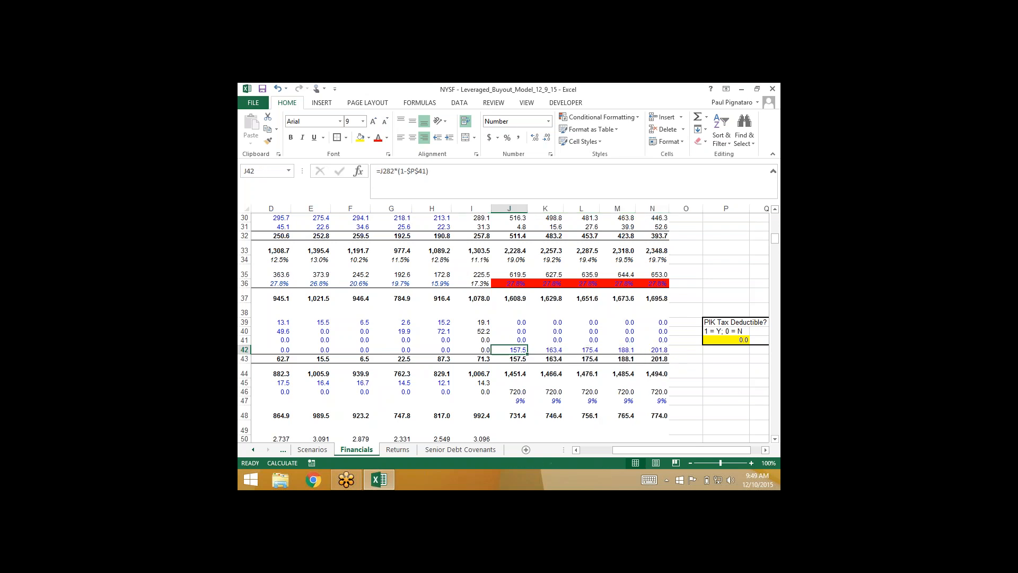
# Set the font color of J42:N42 to Automatic.
pyautogui.hotkey('shift', 'Right')
pyautogui.hotkey('shift', 'Right')
pyautogui.hotkey('shift', 'Right')
pyautogui.hotkey('shift', 'Right')
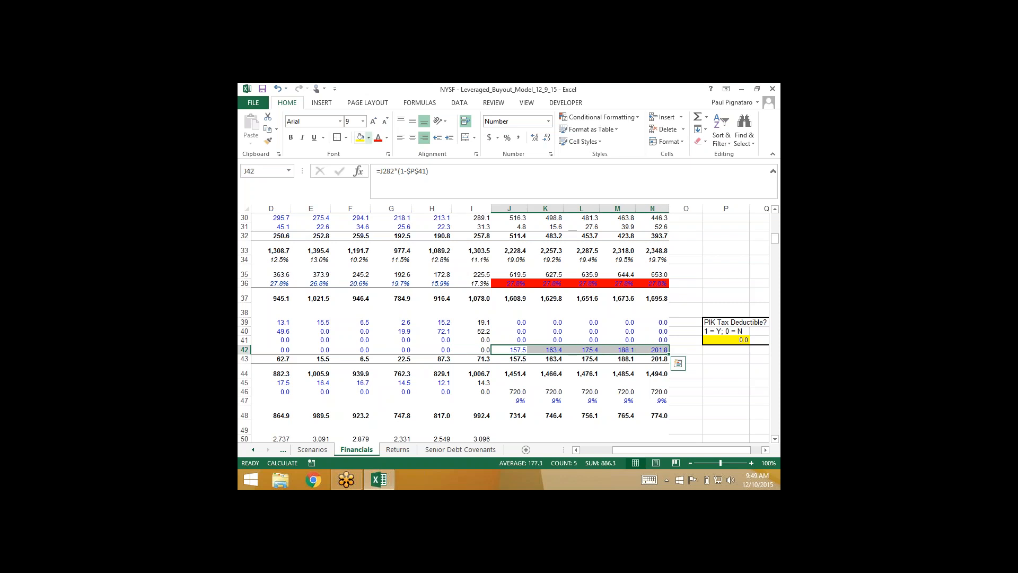
pyautogui.click(387, 137)
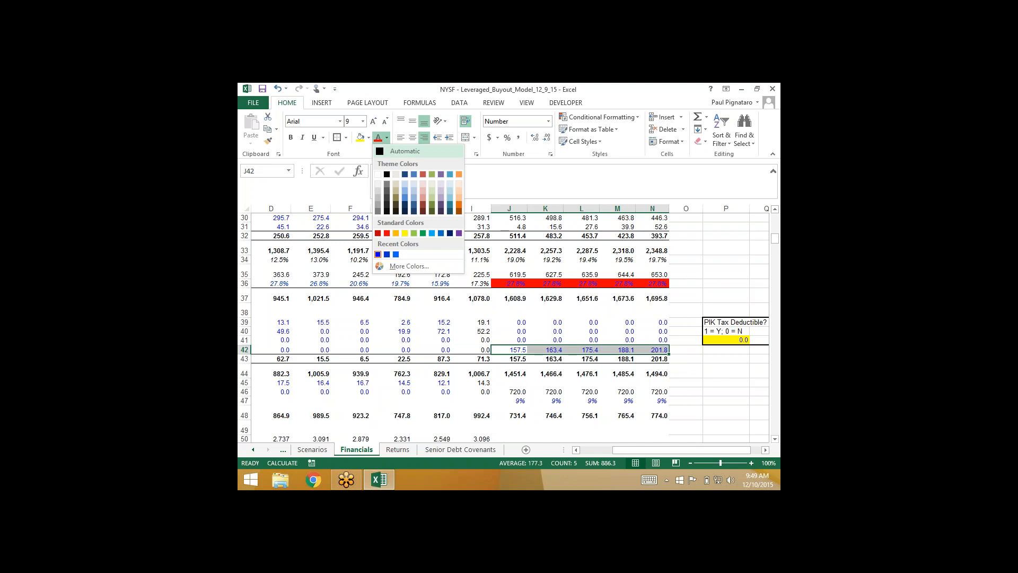
pyautogui.click(386, 152)
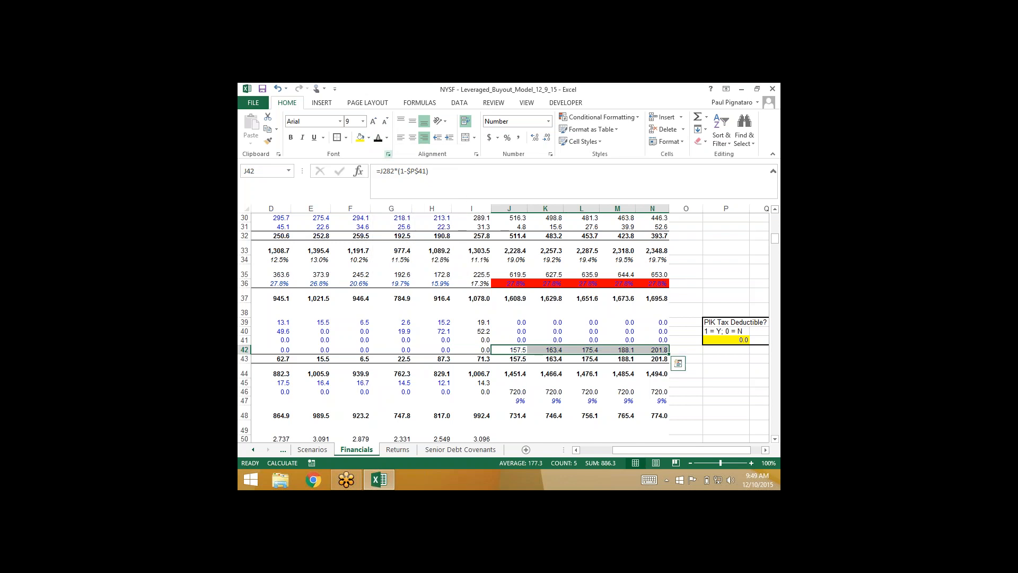
# Test the PIK tax deductibility switch in P41 by setting it to 1 and back to 0.
pyautogui.click(708, 340)
pyautogui.write('1')
pyautogui.press('Return')
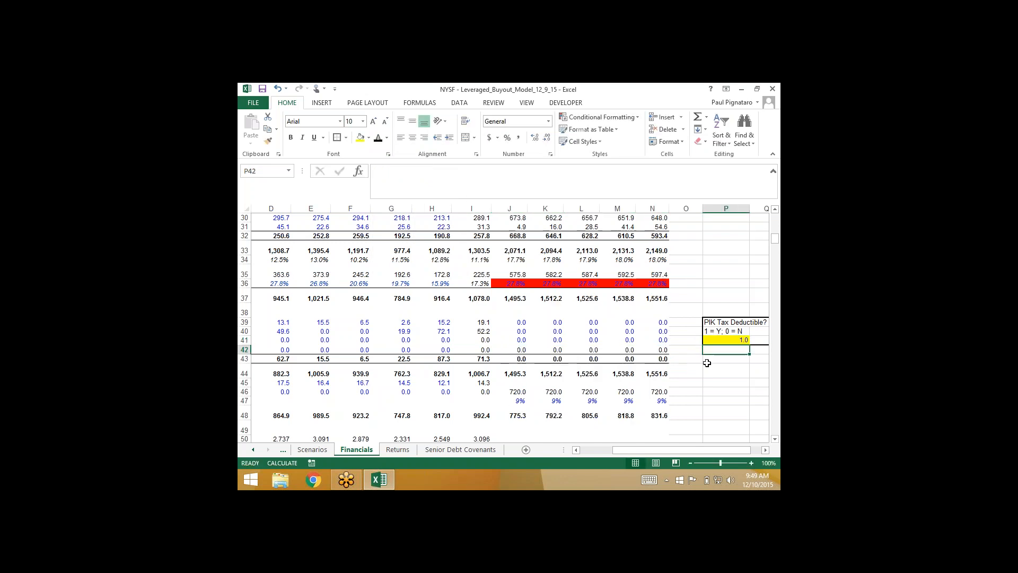
pyautogui.press('Up')
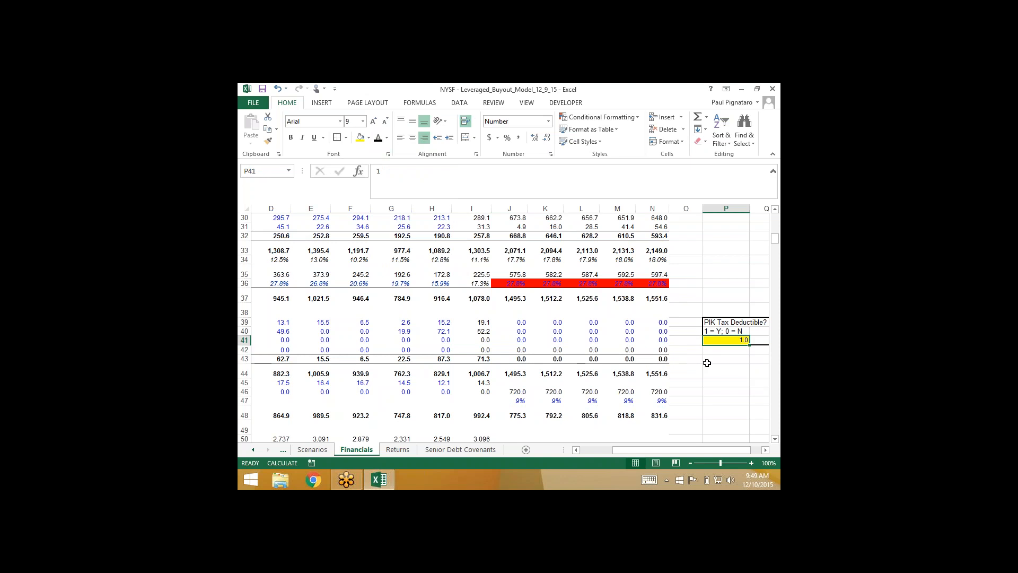
pyautogui.write('0')
pyautogui.press('Return')
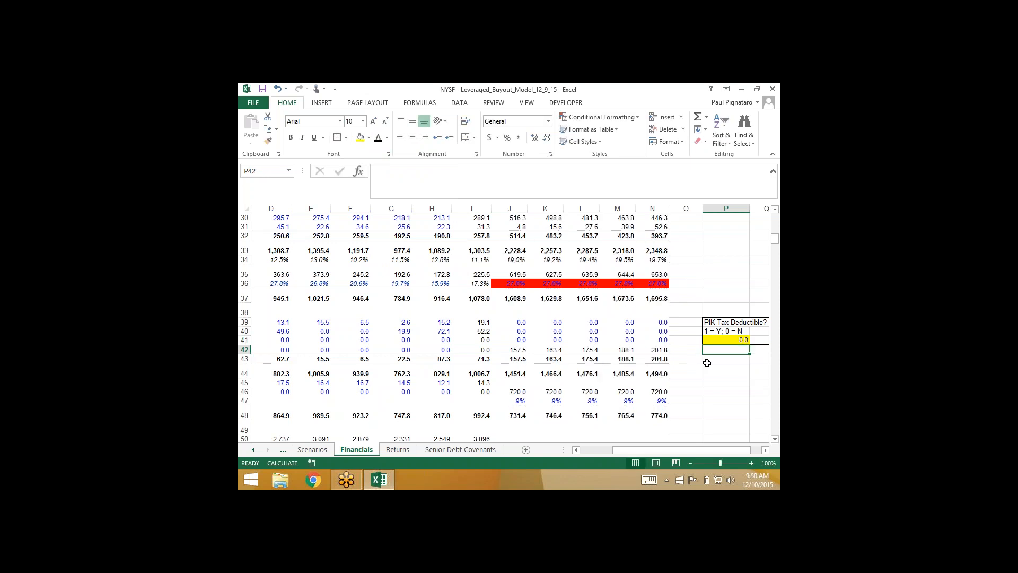
# Examine the 2014E PIK formula in J42 and the non-recurring lines above it.
pyautogui.press('Left')
pyautogui.press('Left')
pyautogui.press('Left')
pyautogui.press('Left')
pyautogui.press('Left')
pyautogui.press('Left')
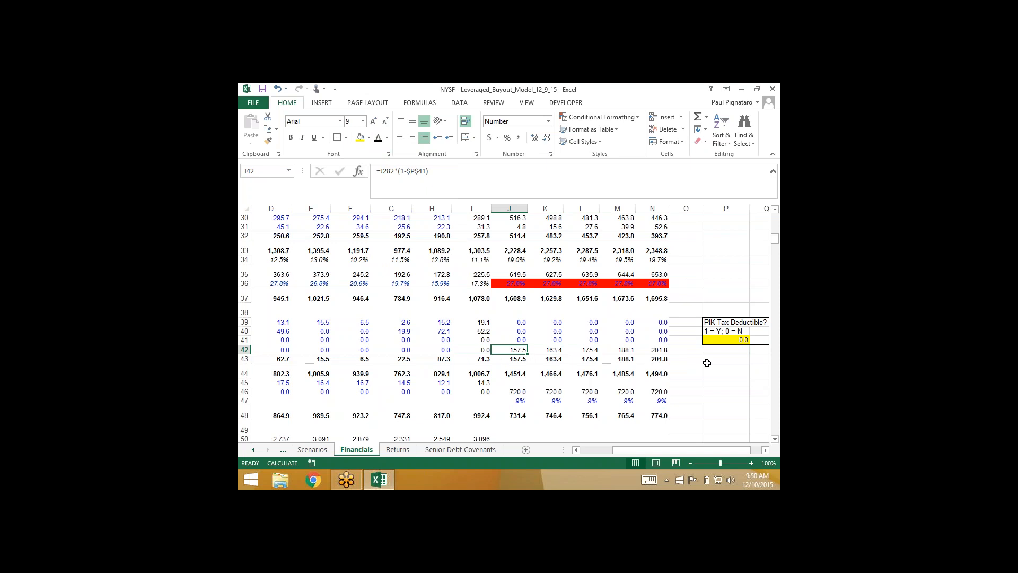
pyautogui.press('Up')
pyautogui.press('Up')
pyautogui.press('Up')
pyautogui.press('Up')
pyautogui.press('Up')
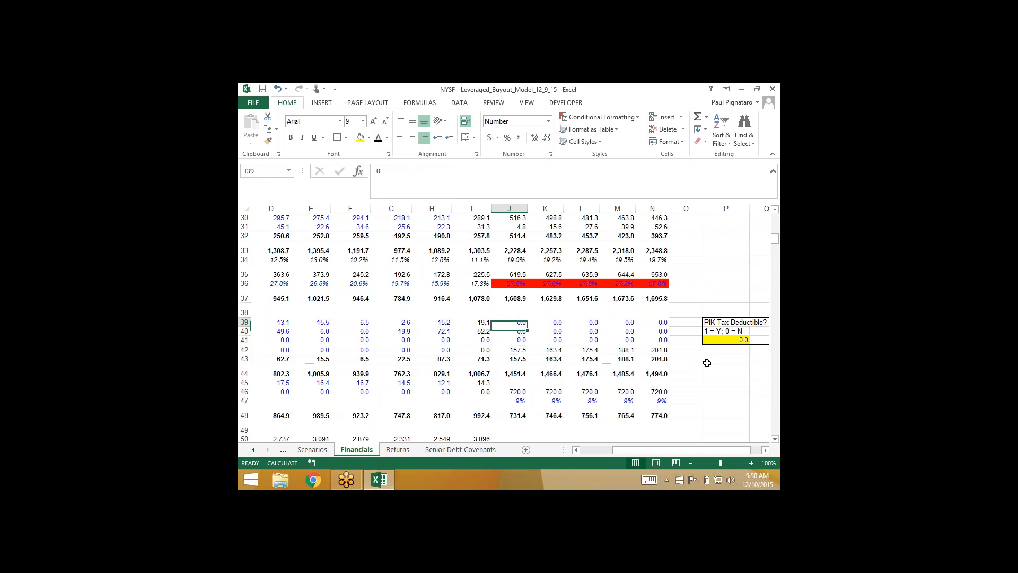
# Trace the 2014E column from the non-recurring items through net income into the cash flow statement and back up to row 37.
pyautogui.press('Down')
pyautogui.press('Down')
pyautogui.press('Down')
pyautogui.press('Down')
pyautogui.press('Down')
pyautogui.press('Down')
pyautogui.press('Down')
pyautogui.press('Down')
pyautogui.press('Down')
pyautogui.press('Down')
pyautogui.press('Down')
pyautogui.press('Down')
pyautogui.press('Down')
pyautogui.press('Down')
pyautogui.press('Down')
pyautogui.press('Down')
pyautogui.press('Down')
pyautogui.press('Down')
pyautogui.press('Down')
pyautogui.press('Down')
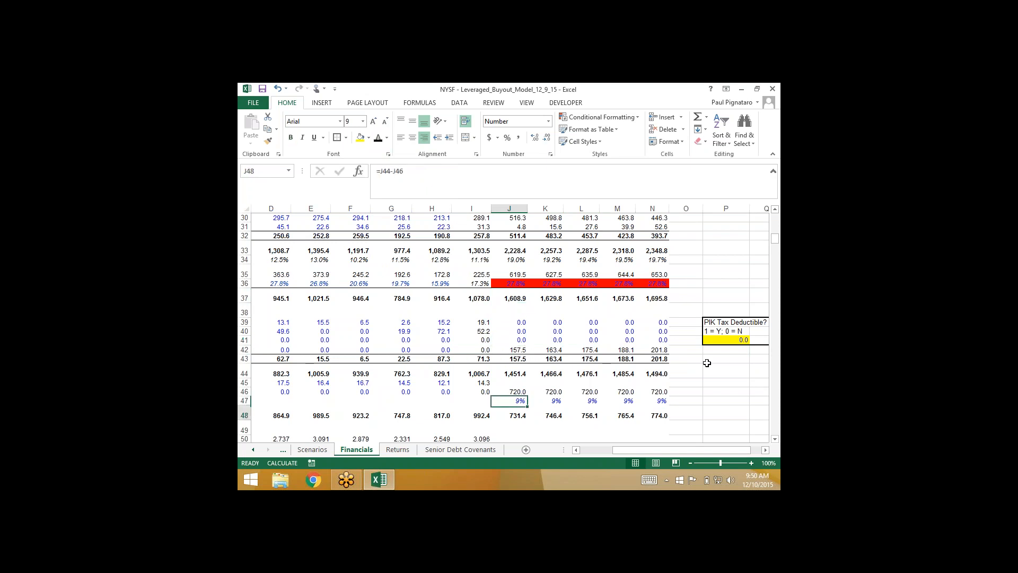
pyautogui.press('Up')
pyautogui.press('Up')
pyautogui.press('Up')
pyautogui.press('Up')
pyautogui.press('Up')
pyautogui.press('Up')
pyautogui.press('Up')
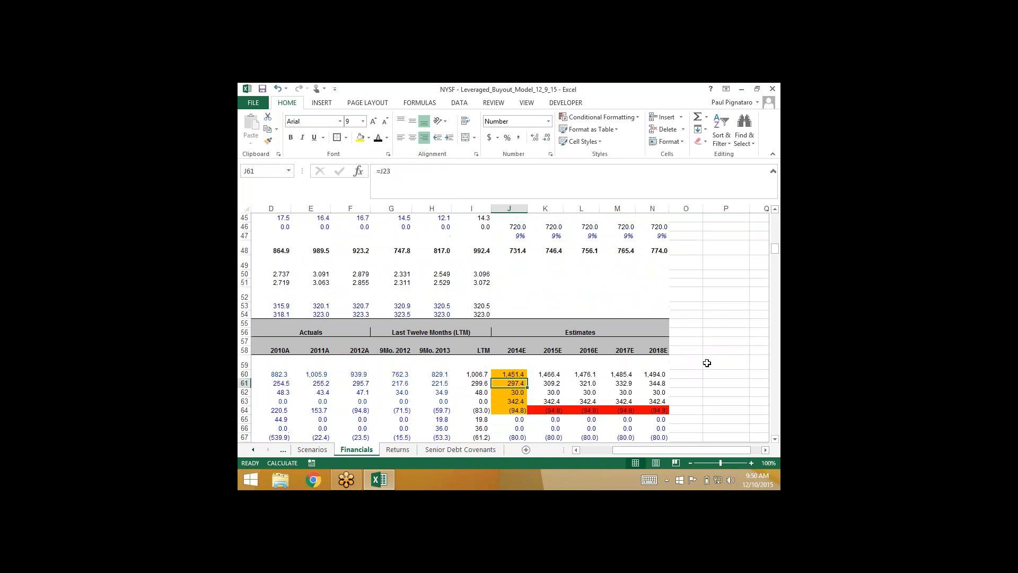
pyautogui.press('Up')
pyautogui.press('Up')
pyautogui.press('Up')
pyautogui.press('Up')
pyautogui.press('Up')
pyautogui.press('Up')
pyautogui.press('Up')
pyautogui.press('Up')
pyautogui.press('Up')
pyautogui.press('Up')
pyautogui.press('Up')
pyautogui.press('Up')
pyautogui.press('Up')
pyautogui.press('Up')
pyautogui.press('Up')
pyautogui.press('Up')
pyautogui.press('Up')
pyautogui.press('Up')
pyautogui.press('Up')
pyautogui.press('Up')
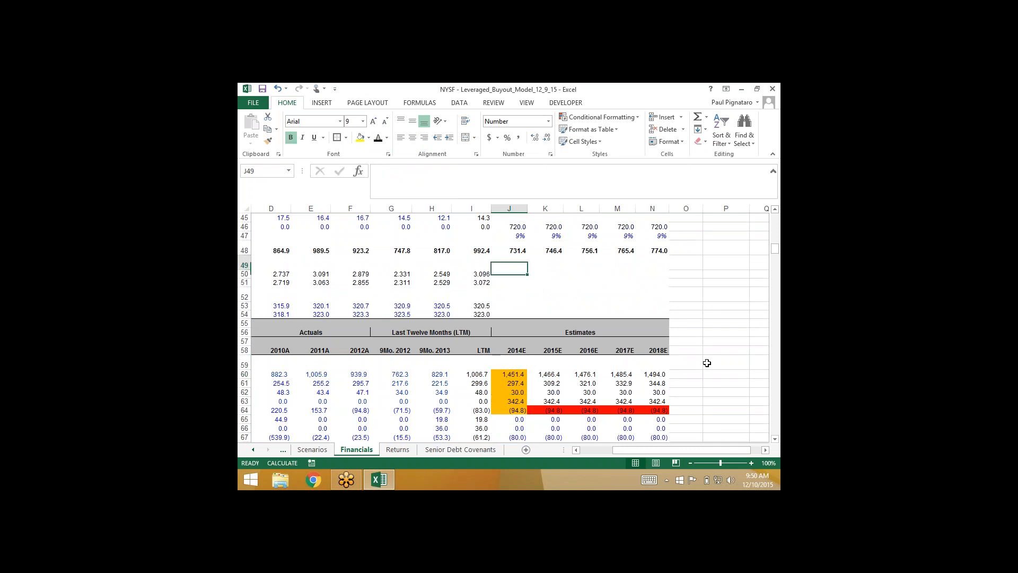
pyautogui.press('Up')
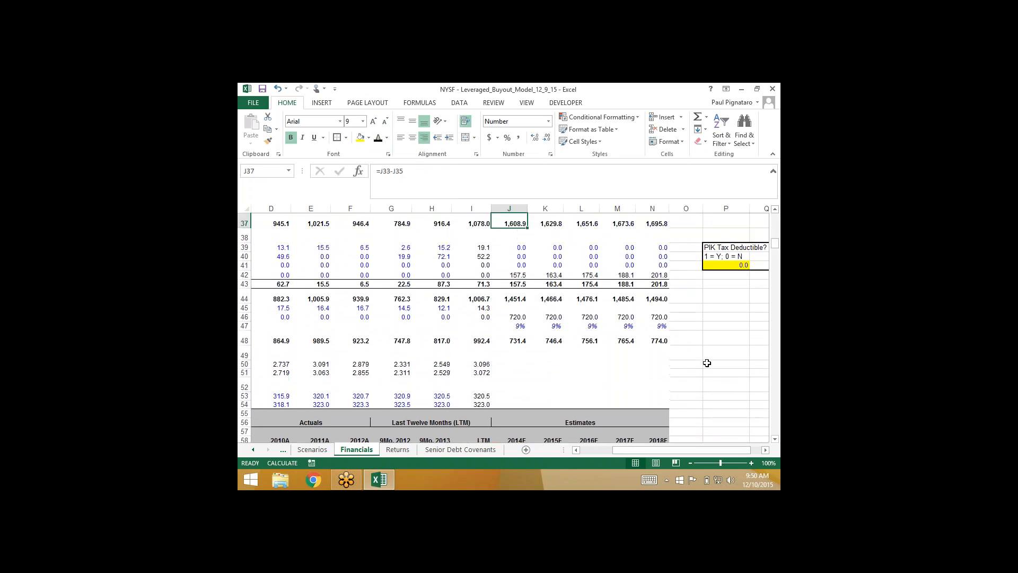
pyautogui.press('Up')
# Compare the 2014E net income line opening the cash flow statement in J60 with the income statement's net income before non-recurring items in J37.
pyautogui.press('Down')
pyautogui.press('Down')
pyautogui.press('Down')
pyautogui.press('Down')
pyautogui.press('Down')
pyautogui.press('Down')
pyautogui.press('Down')
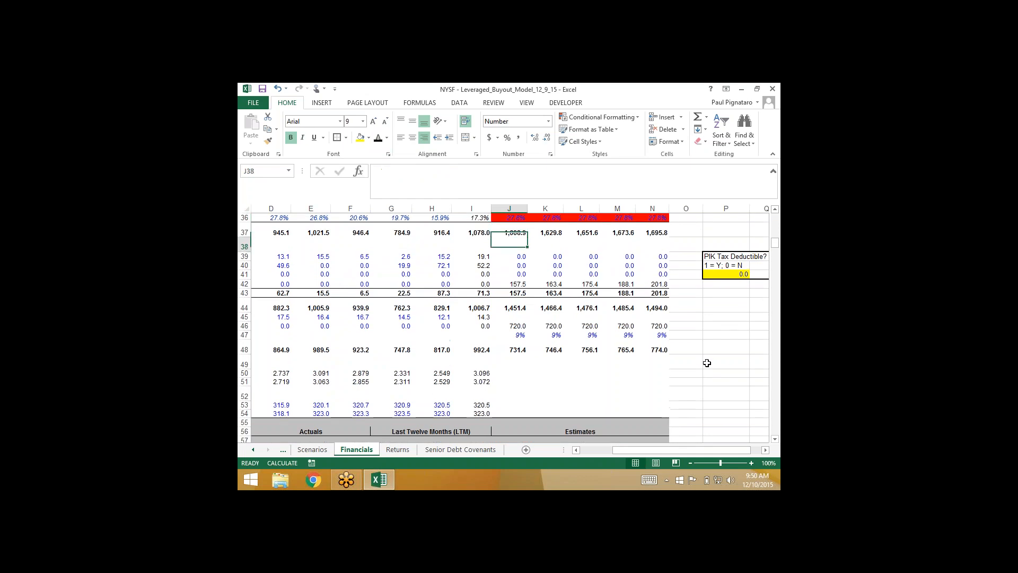
pyautogui.press('Down')
pyautogui.press('Down')
pyautogui.press('Down')
pyautogui.press('Down')
pyautogui.press('Down')
pyautogui.press('Down')
pyautogui.press('Down')
pyautogui.press('Down')
pyautogui.press('Down')
pyautogui.press('Down')
pyautogui.press('Down')
pyautogui.press('Down')
pyautogui.press('Down')
pyautogui.press('Down')
pyautogui.press('Down')
pyautogui.press('Down')
pyautogui.press('Down')
pyautogui.press('Down')
pyautogui.press('Down')
pyautogui.press('Down')
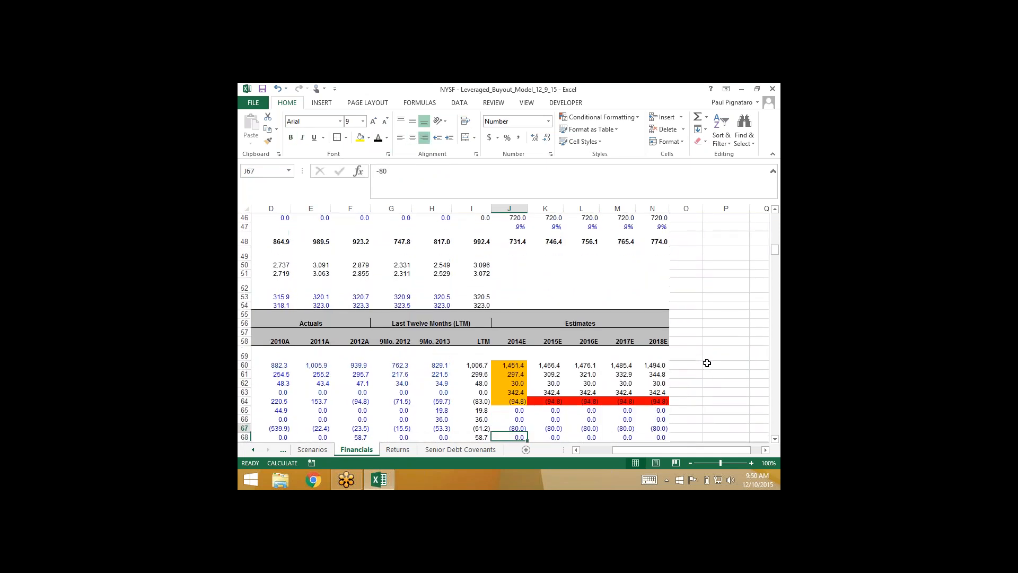
pyautogui.press('Up')
pyautogui.press('Up')
pyautogui.press('Up')
pyautogui.press('Up')
pyautogui.press('Up')
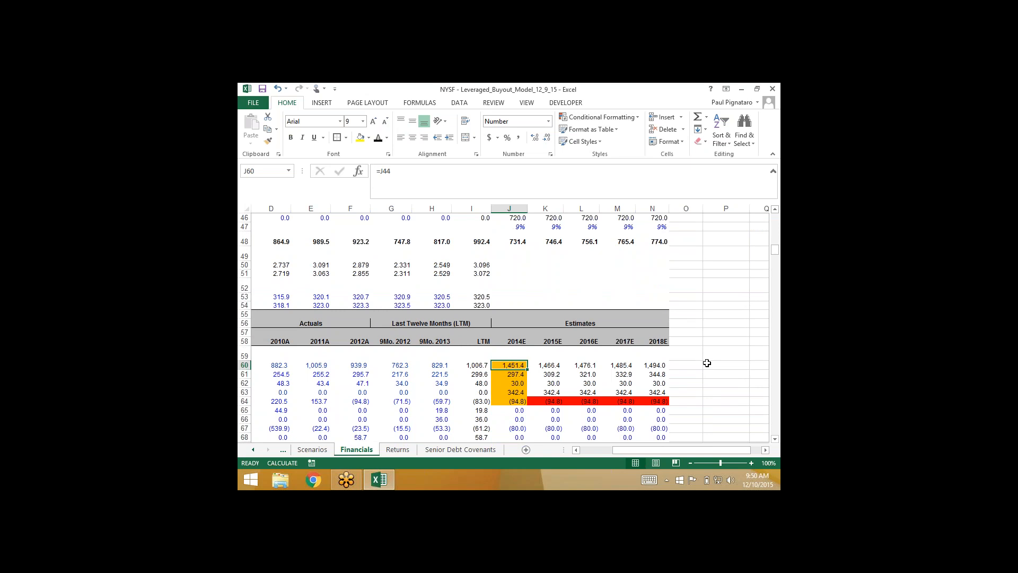
pyautogui.press('Up')
pyautogui.press('Up')
pyautogui.press('Up')
pyautogui.press('Up')
pyautogui.press('Up')
pyautogui.press('Up')
pyautogui.press('Up')
pyautogui.press('Up')
pyautogui.press('Up')
pyautogui.press('Up')
pyautogui.press('Up')
pyautogui.press('Up')
pyautogui.press('Up')
pyautogui.press('Up')
pyautogui.press('Up')
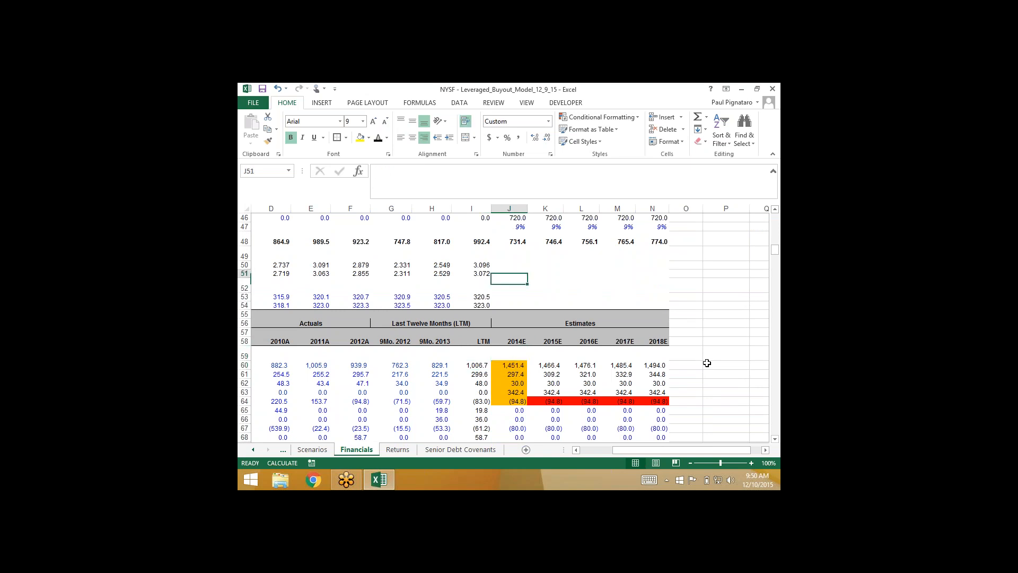
pyautogui.press('Up')
pyautogui.press('Up')
pyautogui.press('Up')
pyautogui.press('Up')
pyautogui.press('Up')
pyautogui.press('Up')
pyautogui.press('Up')
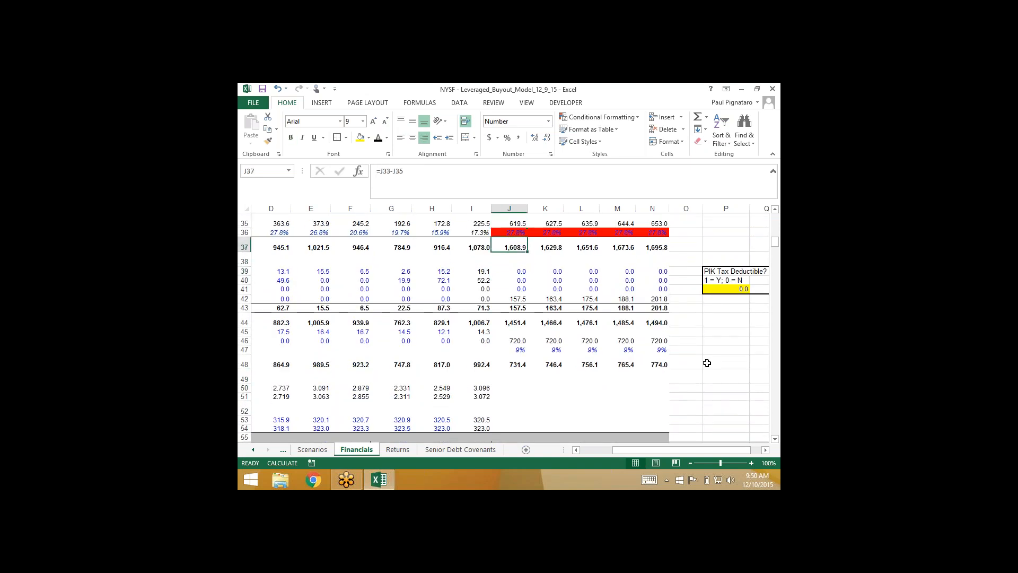
# Relink the 2014E net income in the cash flow statement, J60, to the income statement's row 37 with =J37.
pyautogui.press('Down')
pyautogui.press('Down')
pyautogui.press('Down')
pyautogui.press('Down')
pyautogui.press('Down')
pyautogui.press('Down')
pyautogui.press('Down')
pyautogui.press('Down')
pyautogui.press('Down')
pyautogui.press('Down')
pyautogui.press('Down')
pyautogui.press('Down')
pyautogui.press('Down')
pyautogui.press('Down')
pyautogui.press('Down')
pyautogui.press('Down')
pyautogui.press('Down')
pyautogui.press('Down')
pyautogui.press('Down')
pyautogui.press('Down')
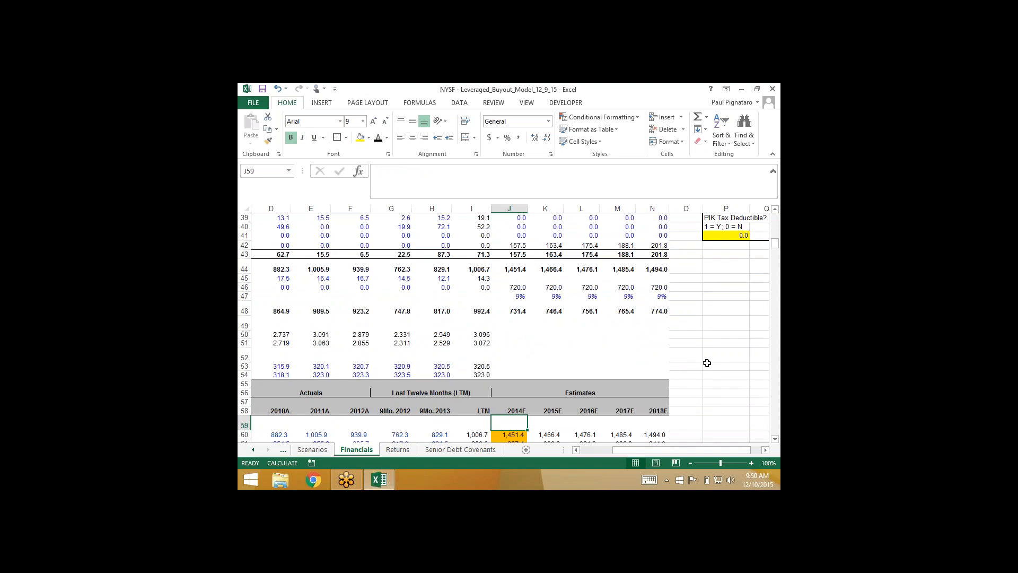
pyautogui.press('Up')
pyautogui.press('F2')
pyautogui.press('Up')
pyautogui.press('Up')
pyautogui.press('Up')
pyautogui.press('Up')
pyautogui.press('Up')
pyautogui.press('Up')
pyautogui.press('Up')
pyautogui.press('Up')
pyautogui.press('Up')
pyautogui.press('Up')
pyautogui.press('Up')
pyautogui.press('Up')
pyautogui.press('Up')
pyautogui.press('Up')
pyautogui.press('Up')
pyautogui.press('Up')
pyautogui.press('Up')
pyautogui.press('Up')
pyautogui.press('Up')
pyautogui.press('Up')
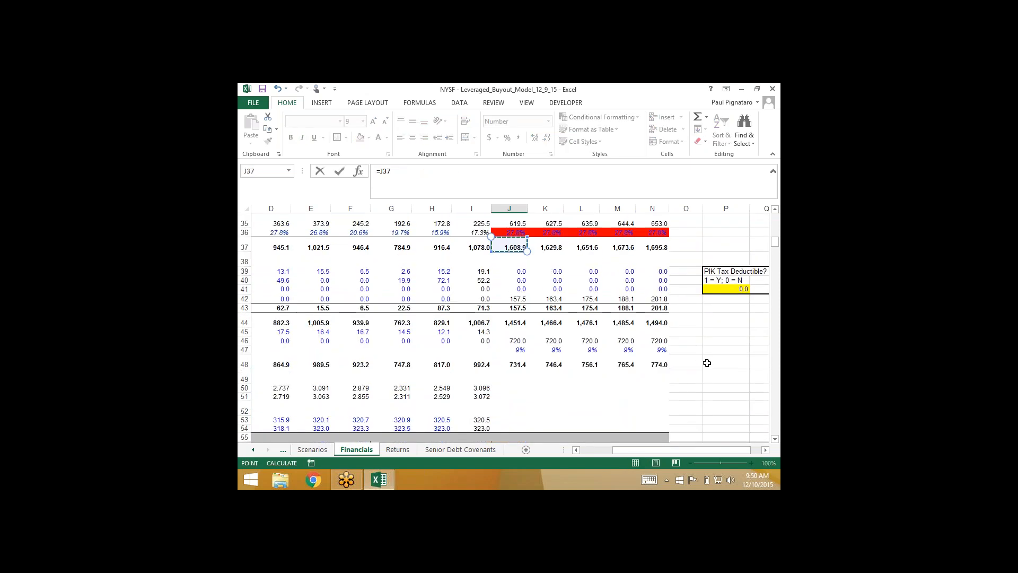
pyautogui.press('Return')
# Fill the net income formula in J60 across the 2015E to 2018E columns through N60.
pyautogui.press('Up')
pyautogui.hotkey('shift', 'Right')
pyautogui.hotkey('shift', 'Right')
pyautogui.hotkey('shift', 'Right')
pyautogui.hotkey('shift', 'Right')
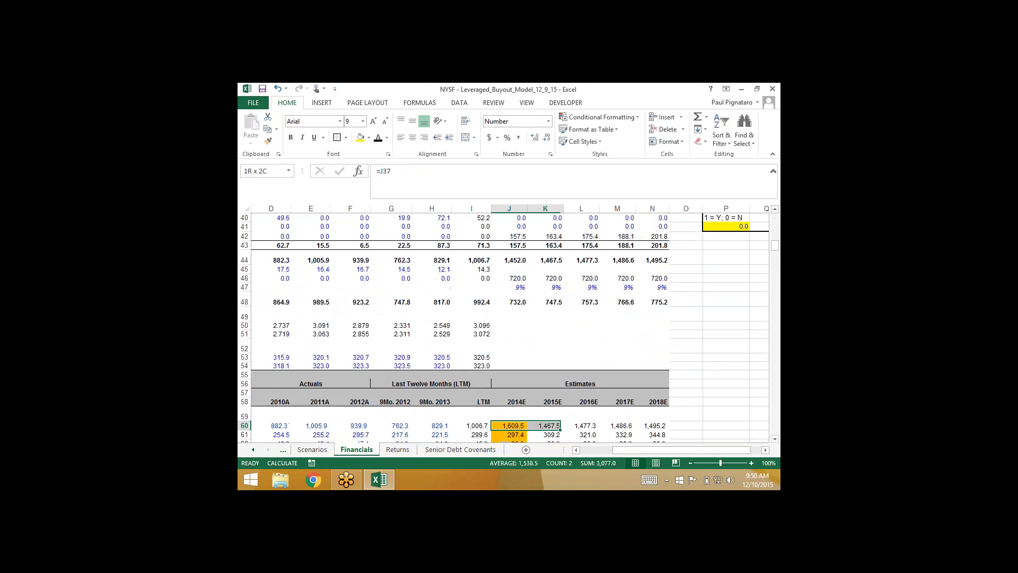
pyautogui.hotkey('ctrl', 'r')
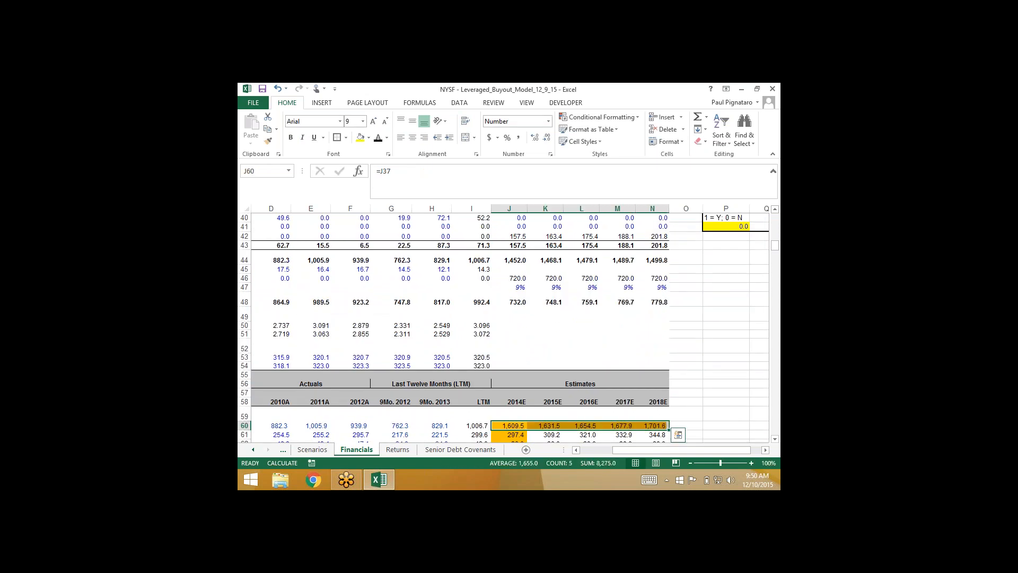
# Check the cell reference in the 2014E net income formula in J60.
pyautogui.hotkey('shift', 'Left')
pyautogui.hotkey('shift', 'Left')
pyautogui.hotkey('shift', 'Left')
pyautogui.hotkey('shift', 'Left')
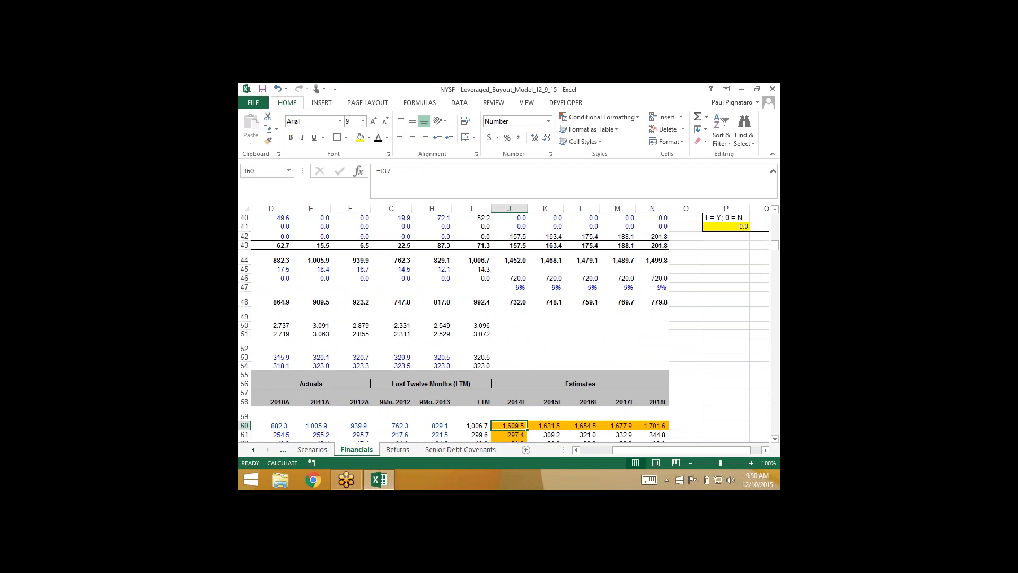
pyautogui.press('F2')
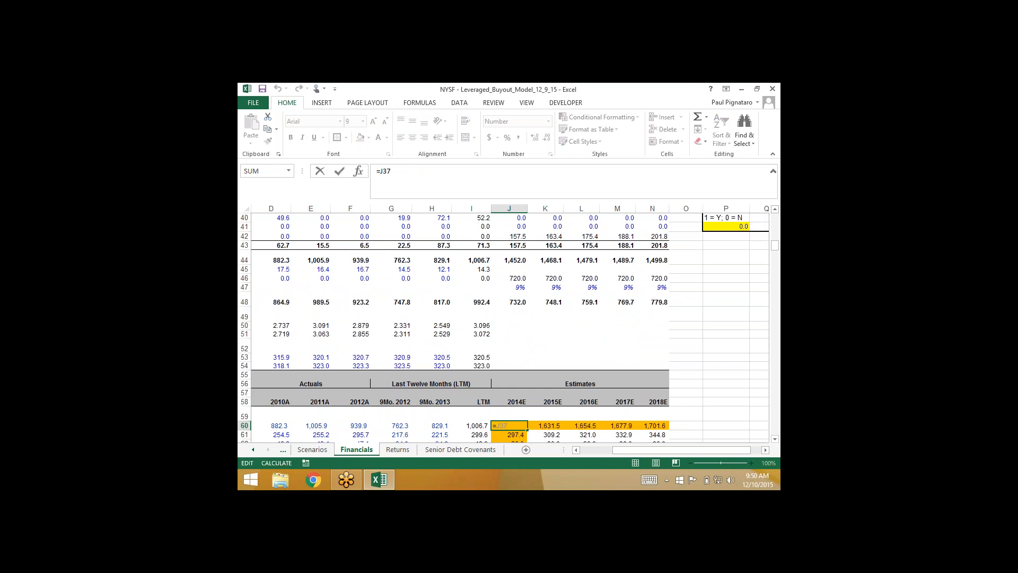
pyautogui.press('Escape')
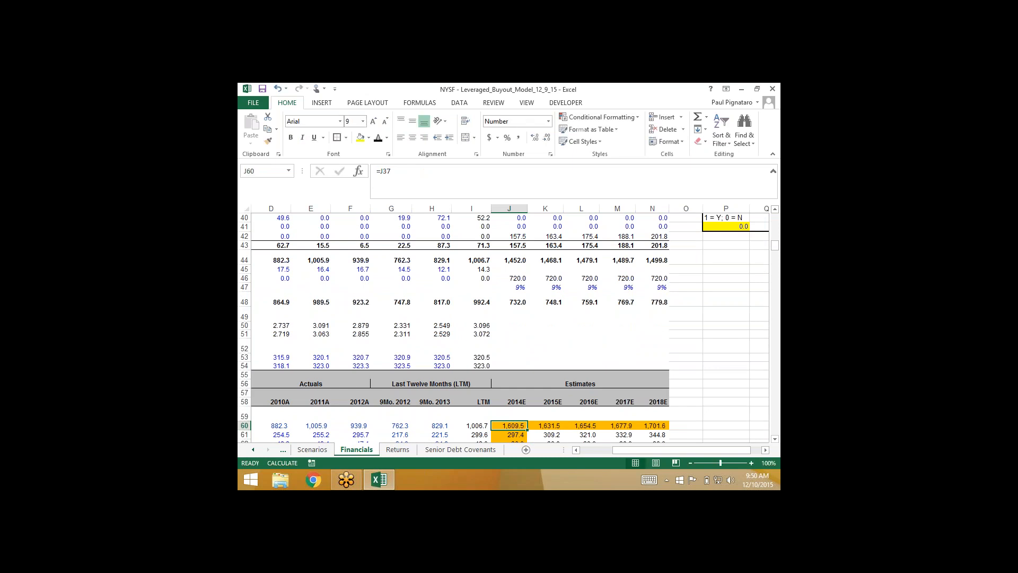
# Test the relinked cash flow net income by setting the PIK tax deductibility switch in P41 to 1 and back to 0.
pyautogui.press('Right')
pyautogui.press('Right')
pyautogui.press('Right')
pyautogui.press('Right')
pyautogui.press('Up')
pyautogui.press('Up')
pyautogui.press('Up')
pyautogui.press('Up')
pyautogui.press('Up')
pyautogui.press('Up')
pyautogui.press('Up')
pyautogui.press('Up')
pyautogui.press('Up')
pyautogui.press('Up')
pyautogui.press('Up')
pyautogui.press('Up')
pyautogui.press('Up')
pyautogui.press('Up')
pyautogui.press('Up')
pyautogui.press('Up')
pyautogui.press('Up')
pyautogui.press('Up')
pyautogui.press('Up')
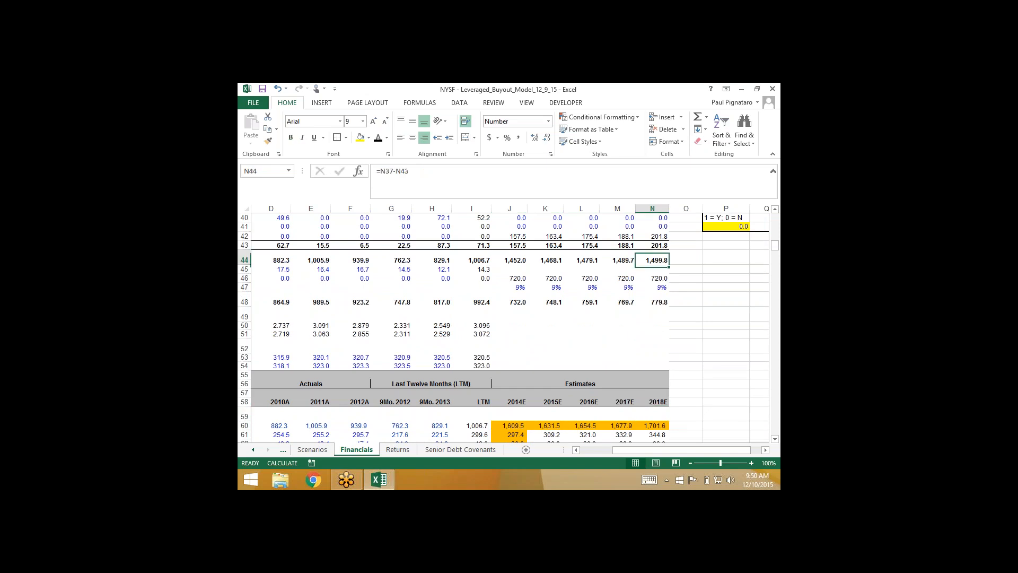
pyautogui.press('Right')
pyautogui.press('Right')
pyautogui.write('1')
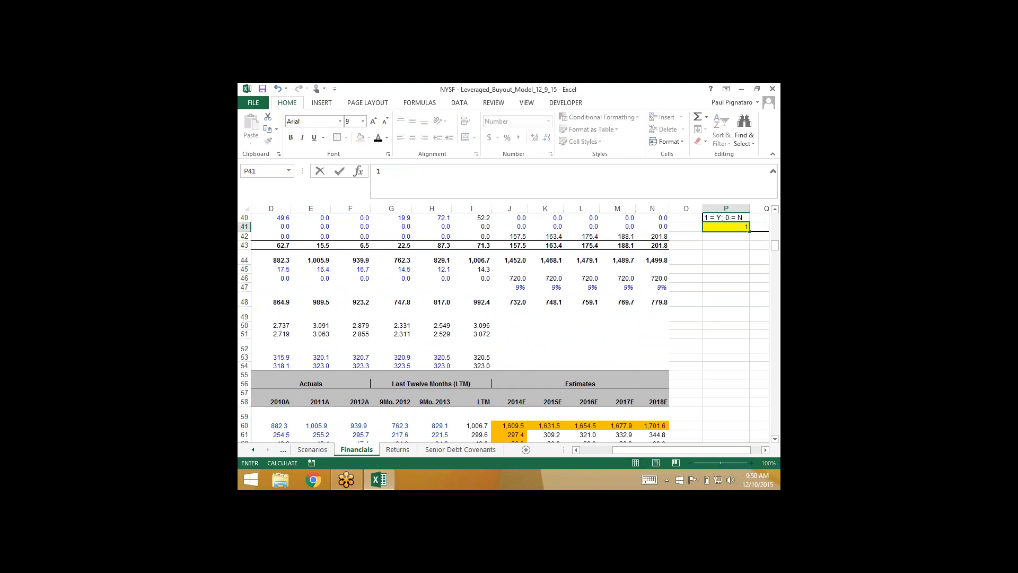
pyautogui.press('Return')
pyautogui.press('Up')
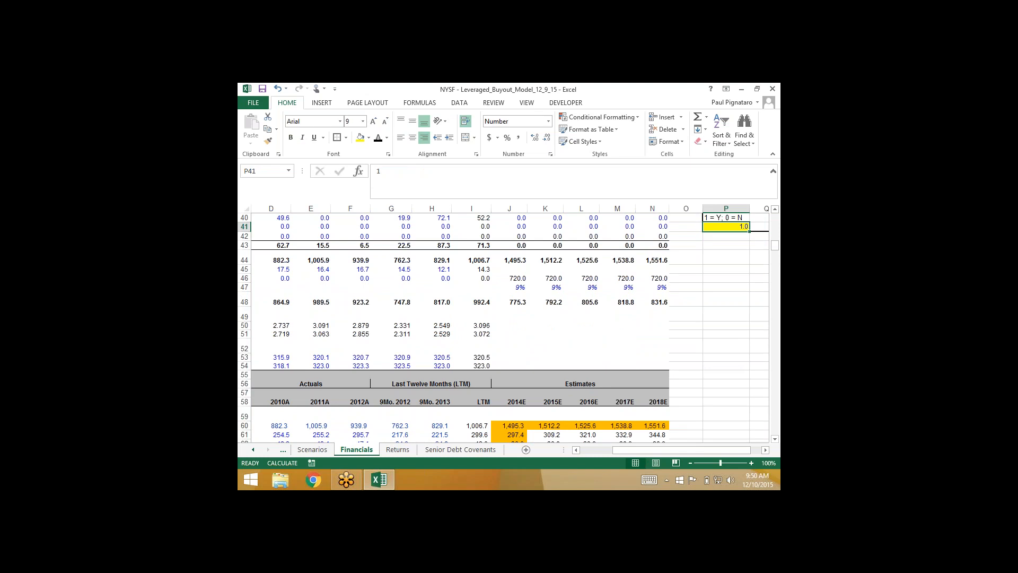
pyautogui.write('0')
pyautogui.press('Return')
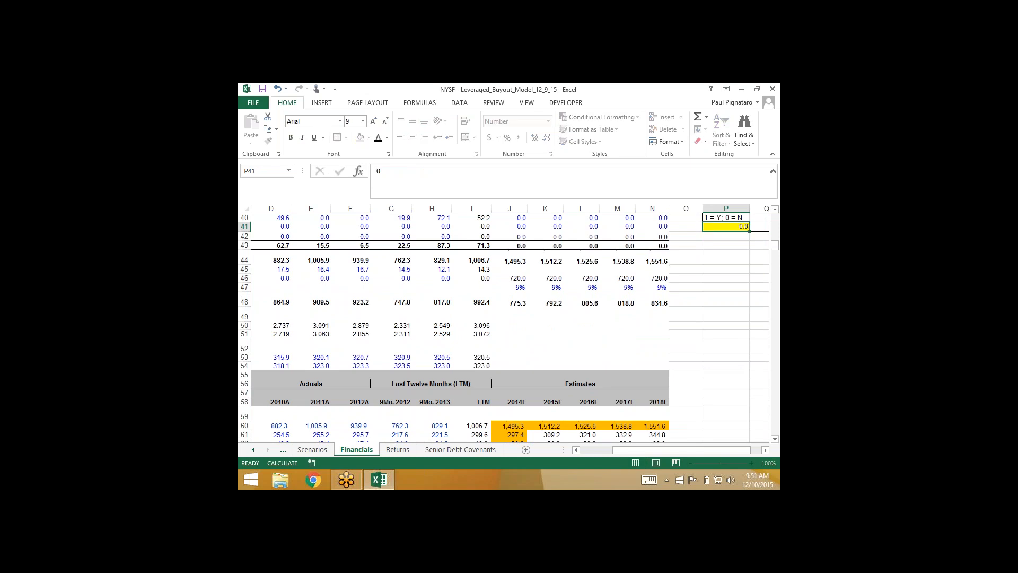
# Insert a row above Other items, net in the cash flow statement's operating activities and label it PIK Adjustment in B69.
pyautogui.press('Down')
pyautogui.press('Down')
pyautogui.press('Down')
pyautogui.press('Down')
pyautogui.press('Down')
pyautogui.press('Down')
pyautogui.press('Down')
pyautogui.press('Down')
pyautogui.press('Down')
pyautogui.press('Down')
pyautogui.press('Down')
pyautogui.press('Down')
pyautogui.press('Down')
pyautogui.press('Down')
pyautogui.press('Down')
pyautogui.press('Down')
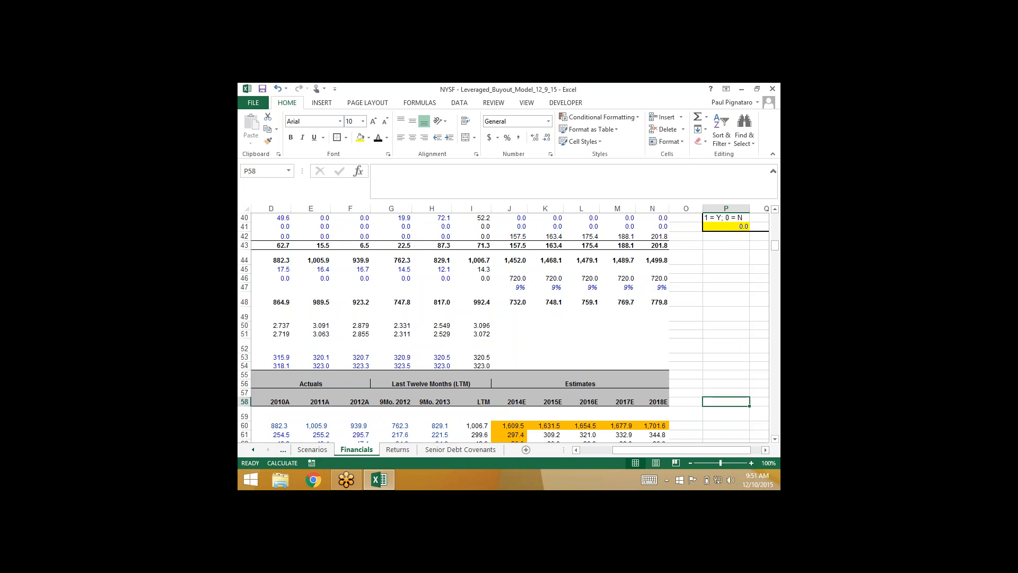
pyautogui.press('Down')
pyautogui.press('Down')
pyautogui.press('Down')
pyautogui.press('Down')
pyautogui.press('Down')
pyautogui.press('Down')
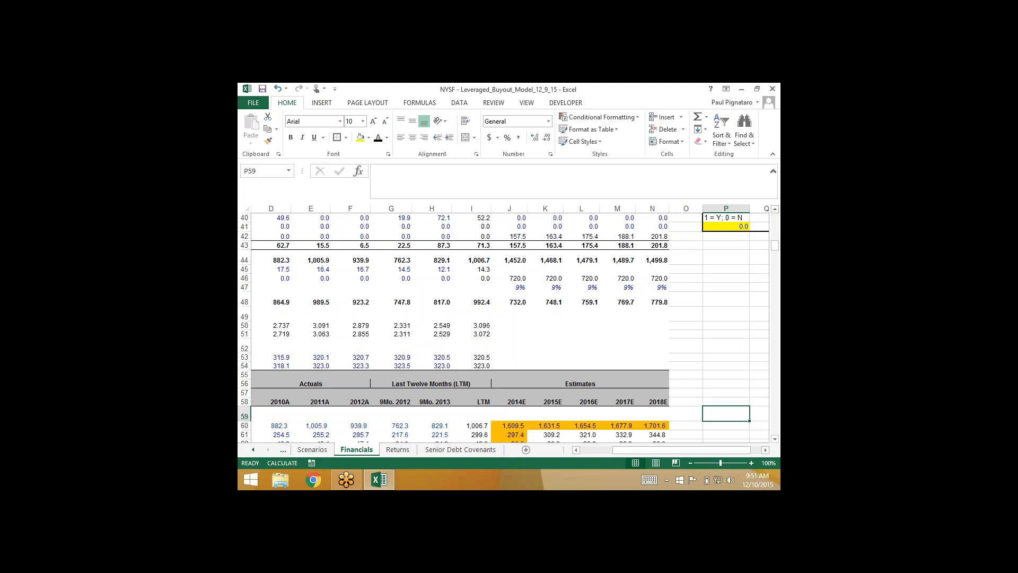
pyautogui.press('Left')
pyautogui.press('Left')
pyautogui.press('Left')
pyautogui.press('Left')
pyautogui.press('Left')
pyautogui.press('Left')
pyautogui.press('Down')
pyautogui.press('Down')
pyautogui.press('Down')
pyautogui.press('Down')
pyautogui.press('Down')
pyautogui.press('Down')
pyautogui.press('Down')
pyautogui.press('Down')
pyautogui.press('Down')
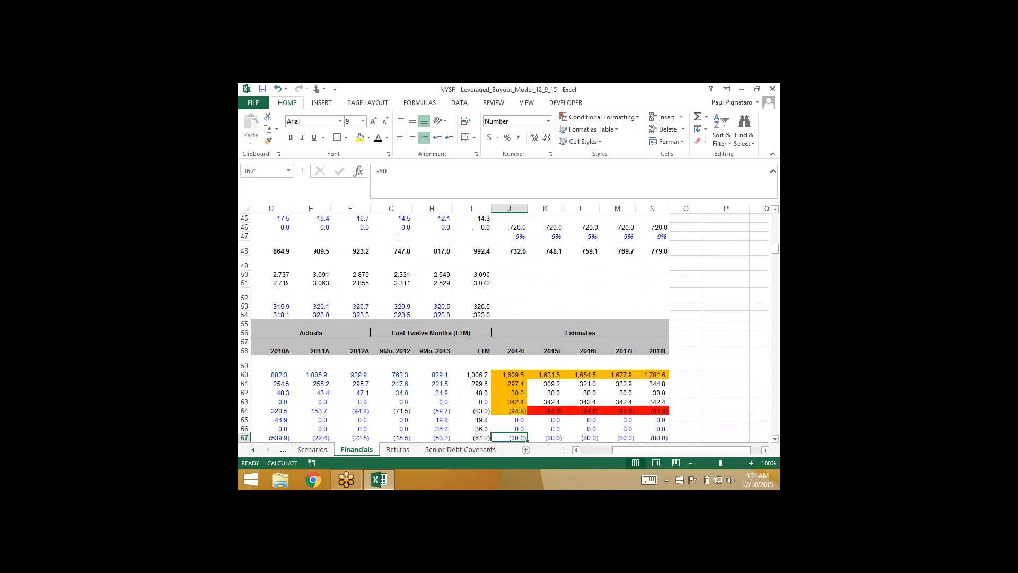
pyautogui.press('Up')
pyautogui.press('Up')
pyautogui.press('Up')
pyautogui.press('Up')
pyautogui.press('Left')
pyautogui.press('Left')
pyautogui.press('Left')
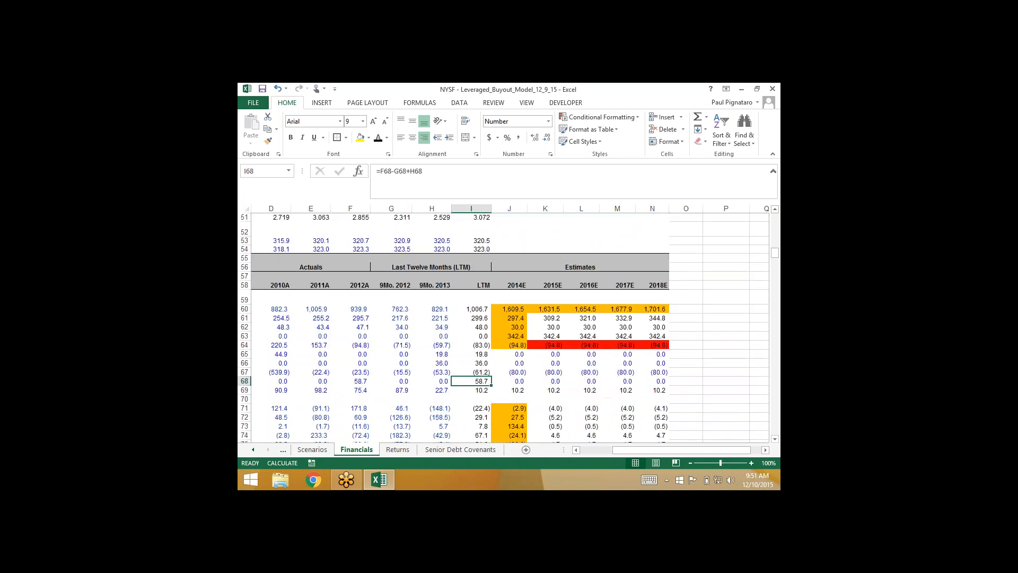
pyautogui.press('Home')
pyautogui.hotkey('shift', 'space')
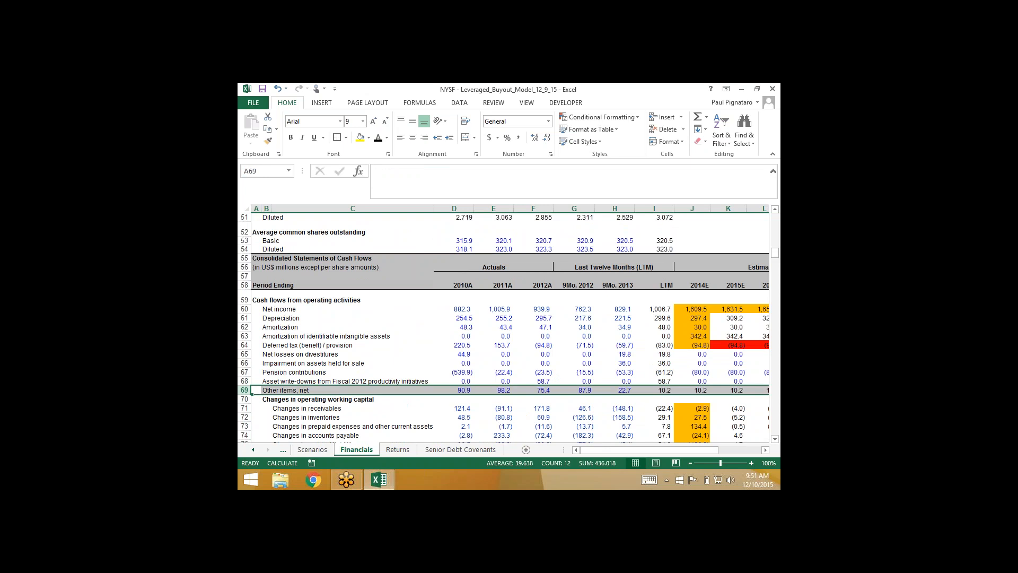
pyautogui.hotkey('ctrl', 'shift', '+')
pyautogui.press('Right')
pyautogui.write('PIK')
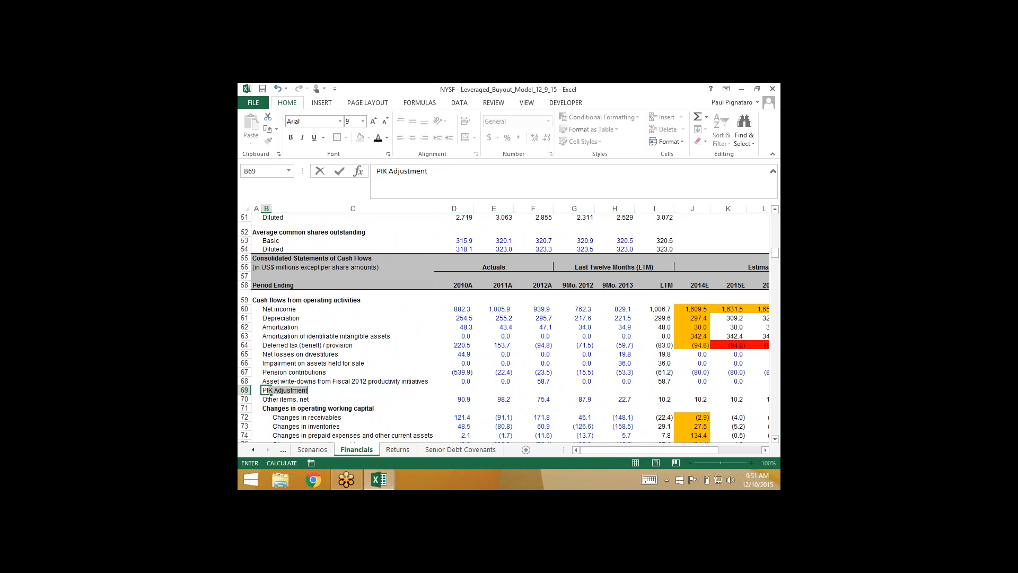
pyautogui.press('Return')
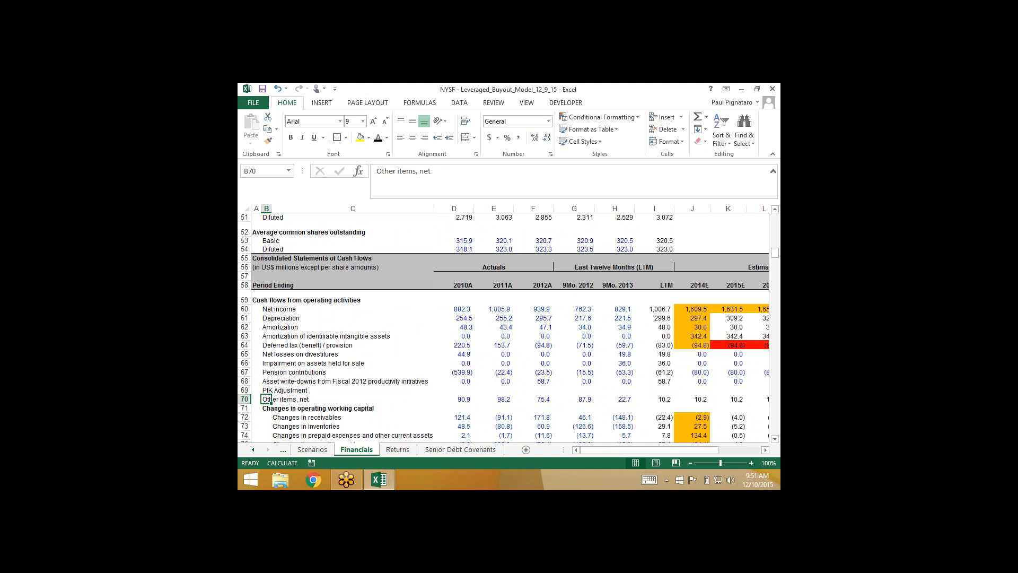
# Enter 0 for the 2010A PIK adjustment in D69 and fill it across the historical columns through H69.
pyautogui.press('Right')
pyautogui.press('Right')
pyautogui.press('Right')
pyautogui.press('Right')
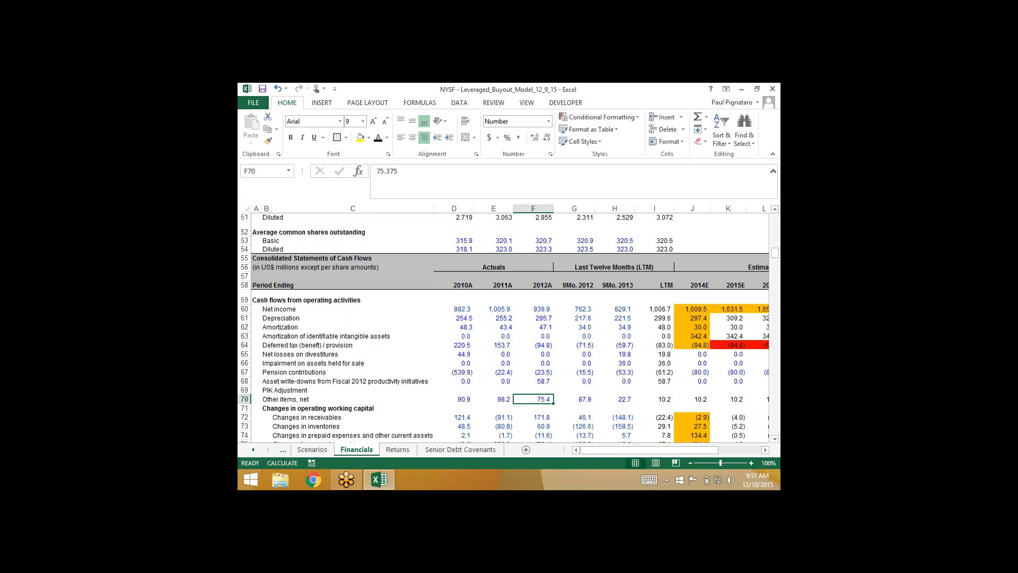
pyautogui.press('Right')
pyautogui.press('Right')
pyautogui.press('Right')
pyautogui.press('Right')
pyautogui.press('Right')
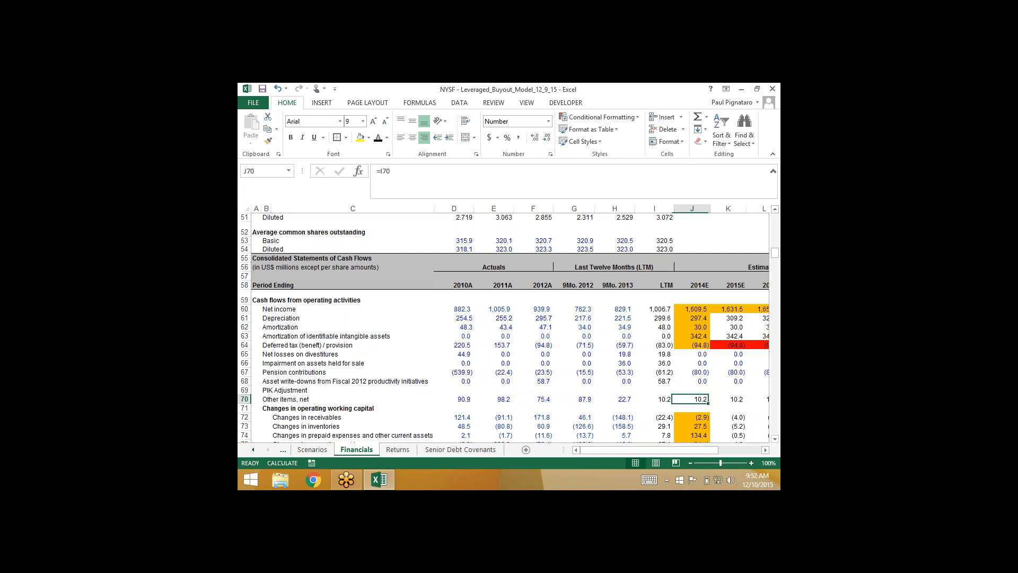
pyautogui.press('Left')
pyautogui.press('Left')
pyautogui.press('Left')
pyautogui.press('Left')
pyautogui.press('Left')
pyautogui.press('Left')
pyautogui.press('Left')
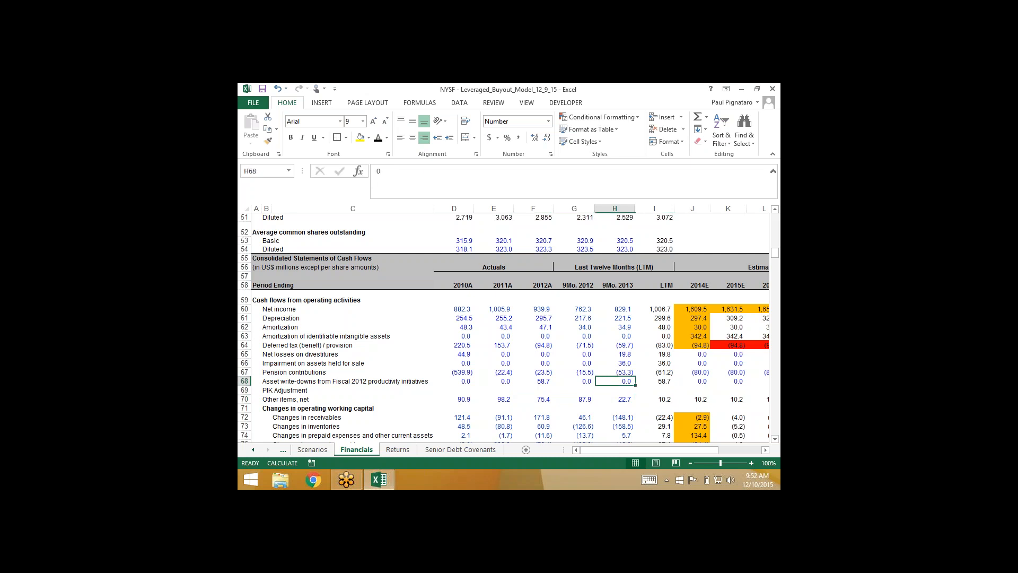
pyautogui.press('Up')
pyautogui.write('0')
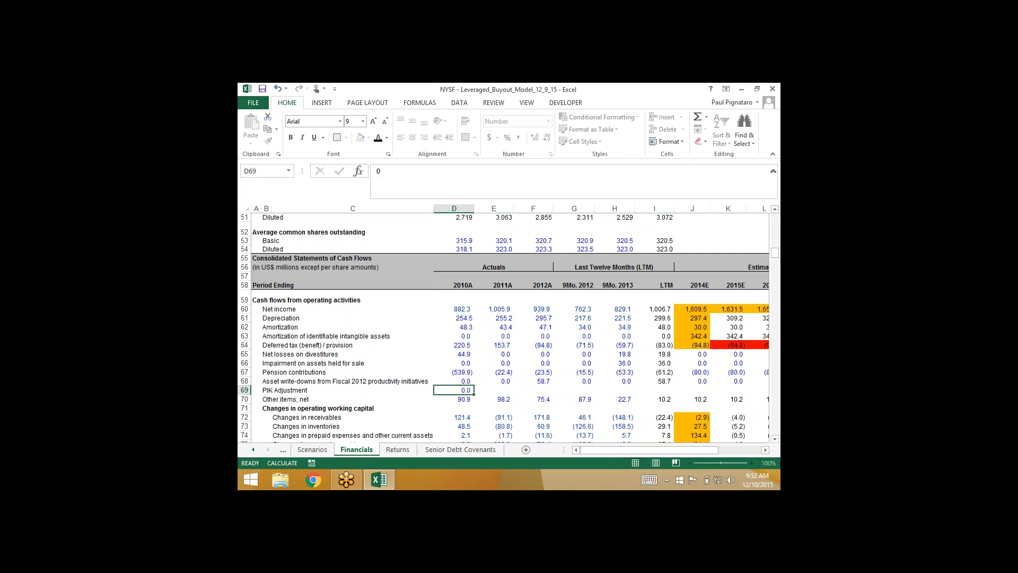
pyautogui.hotkey('ctrl', 'Return')
pyautogui.hotkey('shift', 'Right')
pyautogui.hotkey('shift', 'Right')
pyautogui.hotkey('shift', 'Right')
pyautogui.hotkey('shift', 'Right')
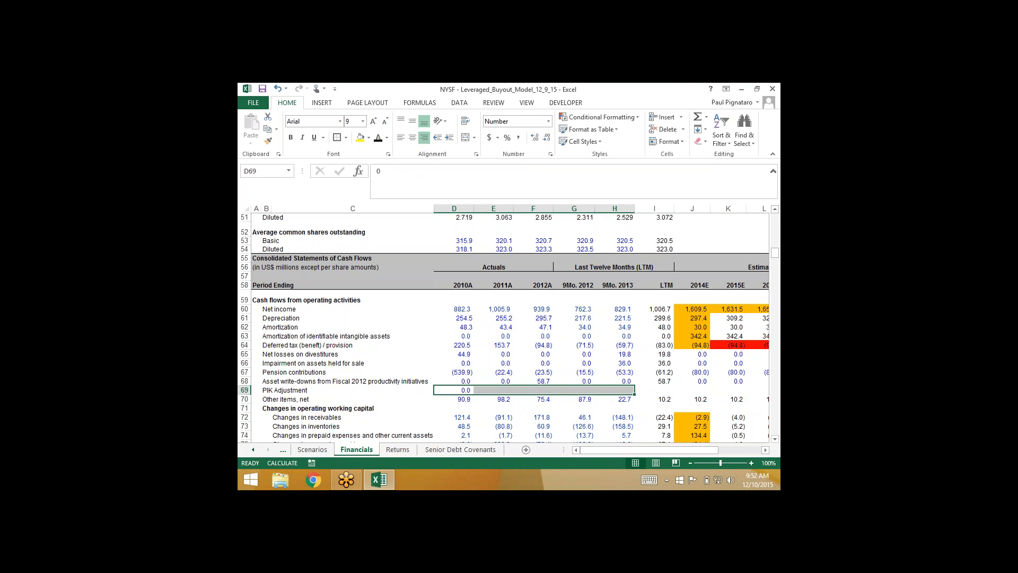
pyautogui.hotkey('ctrl', 'r')
# Copy the LTM formula from I68 down into the PIK Adjustment row at I69.
pyautogui.press('Right')
pyautogui.press('Right')
pyautogui.press('Right')
pyautogui.press('Right')
pyautogui.press('Right')
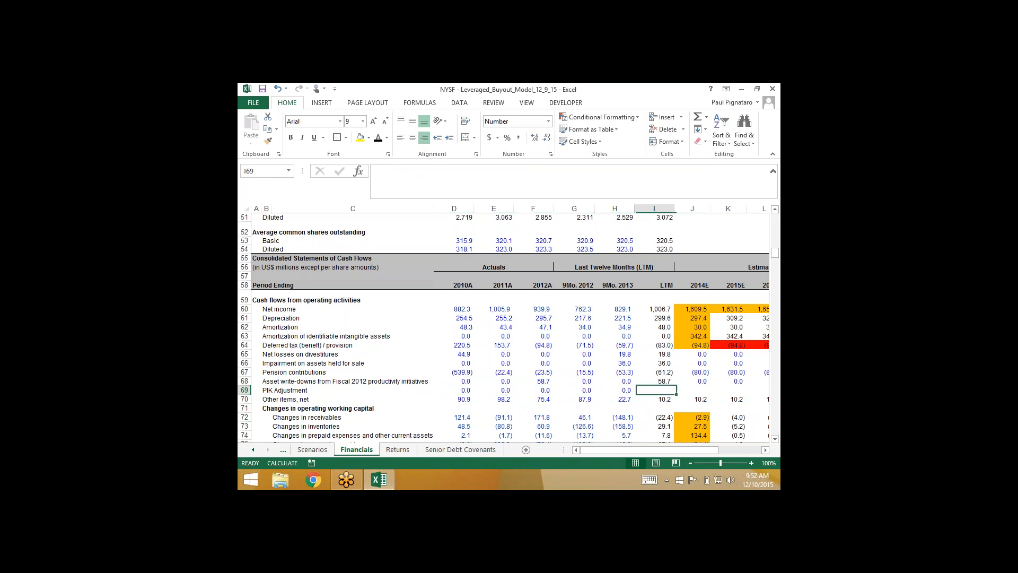
pyautogui.press('Up')
pyautogui.hotkey('shift', 'Down')
pyautogui.hotkey('ctrl', 'd')
# Link the 2014E PIK adjustment in J69 to the negative of the income statement's PIK Security line, -J42.
pyautogui.press('Right')
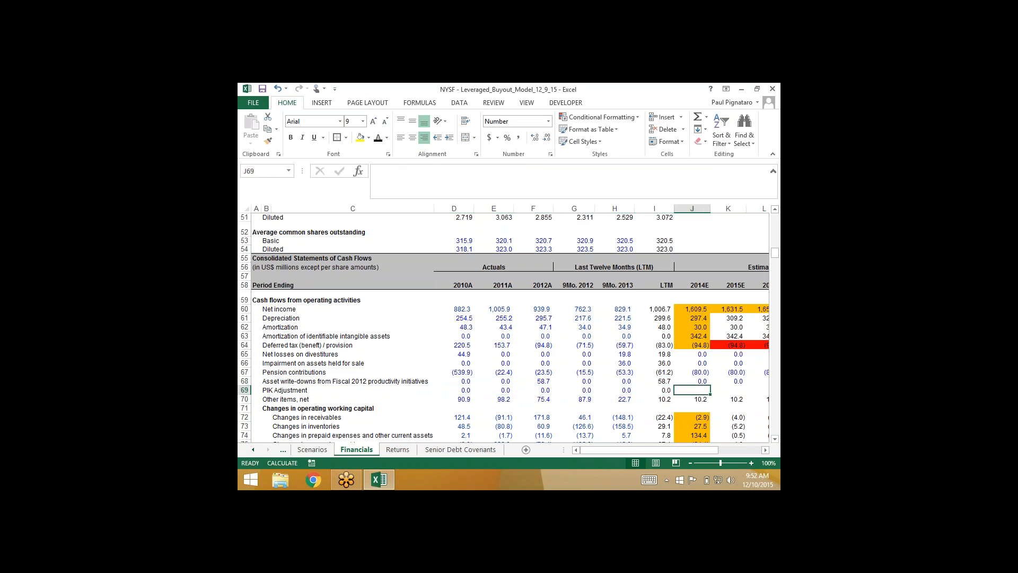
pyautogui.write('-')
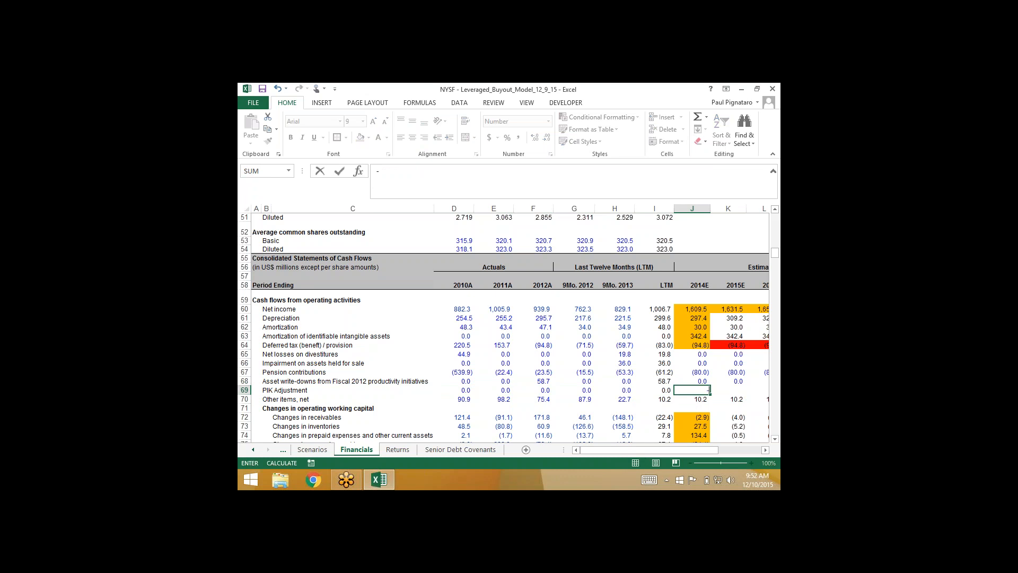
pyautogui.scroll(3, 503, 326)
pyautogui.scroll(2, 504, 326)
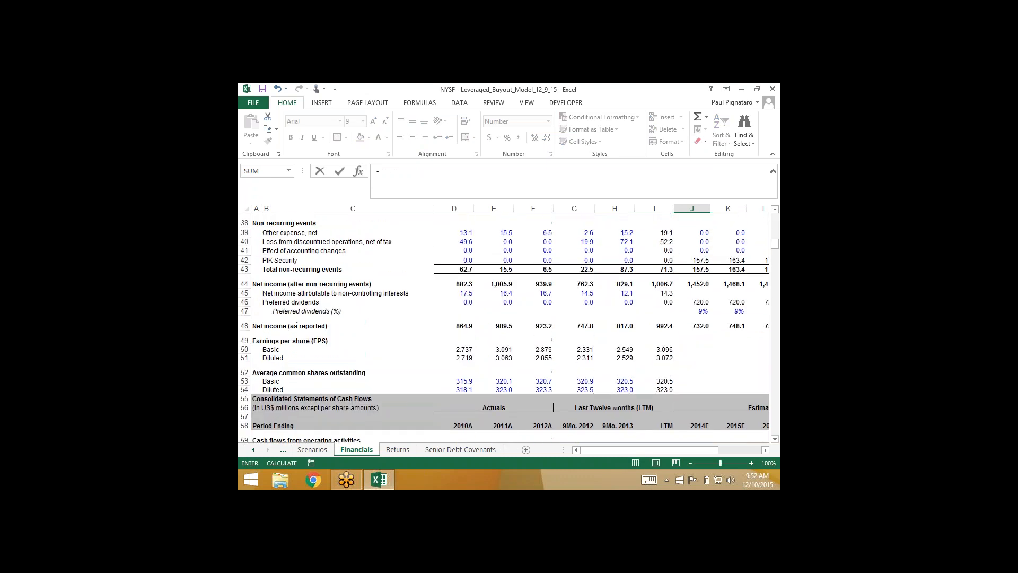
pyautogui.click(692, 260)
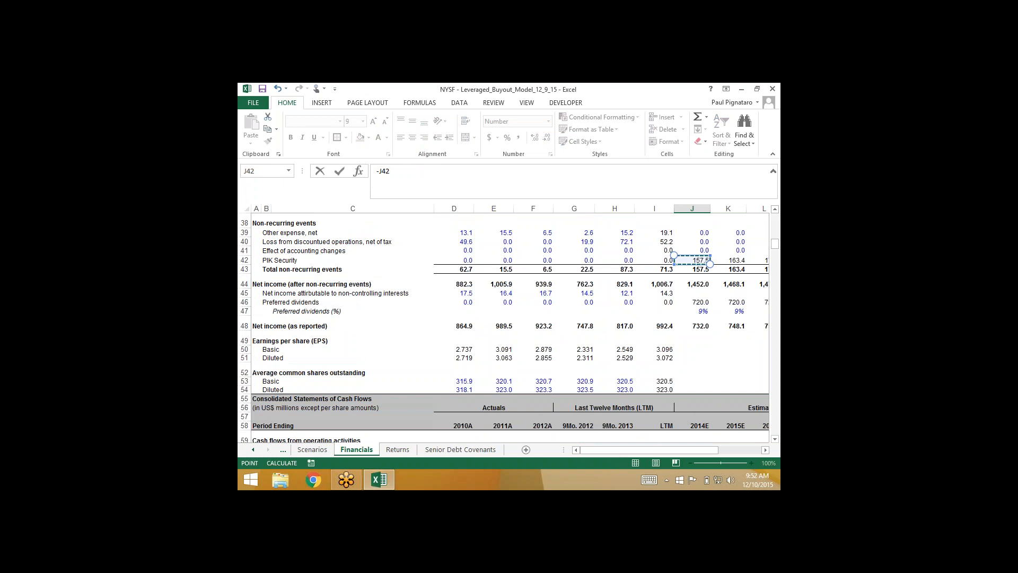
pyautogui.press('Return')
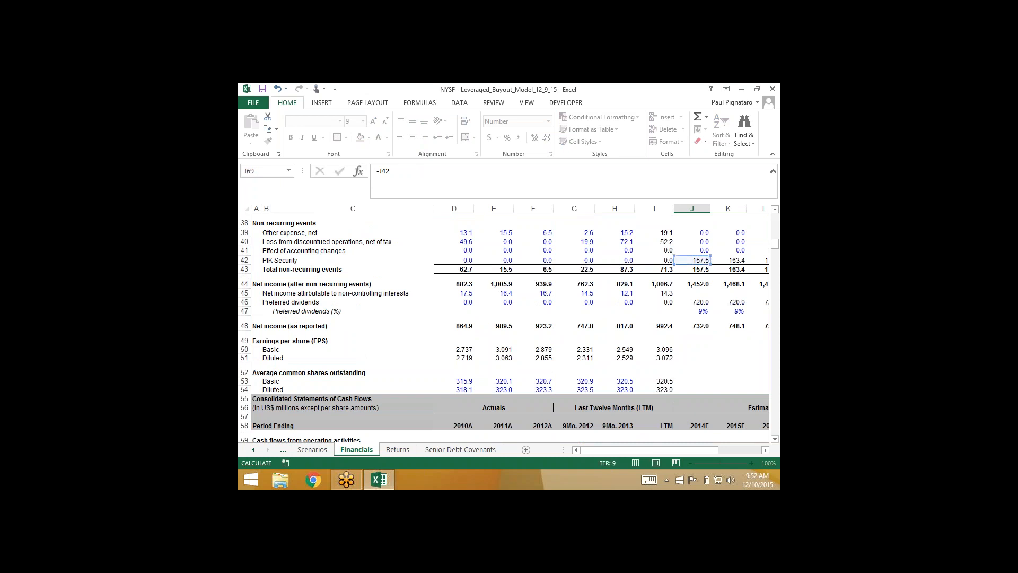
# Fill the 2014E PIK adjustment formula in J69 across the 2015E to 2018E columns through N69.
pyautogui.press('Up')
pyautogui.hotkey('shift', 'Right')
pyautogui.hotkey('shift', 'Right')
pyautogui.hotkey('shift', 'Right')
pyautogui.hotkey('shift', 'Right')
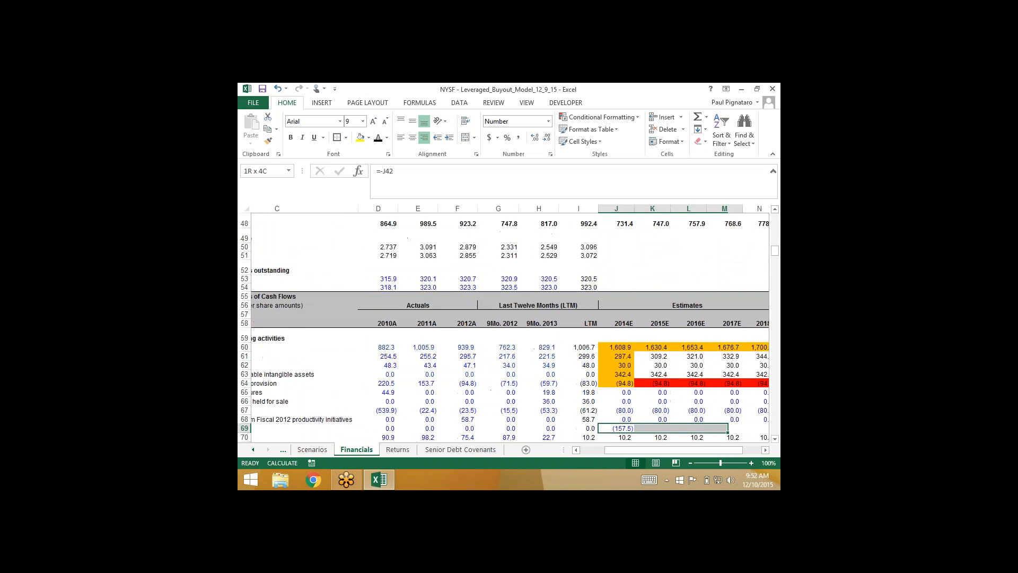
pyautogui.hotkey('ctrl', 'r')
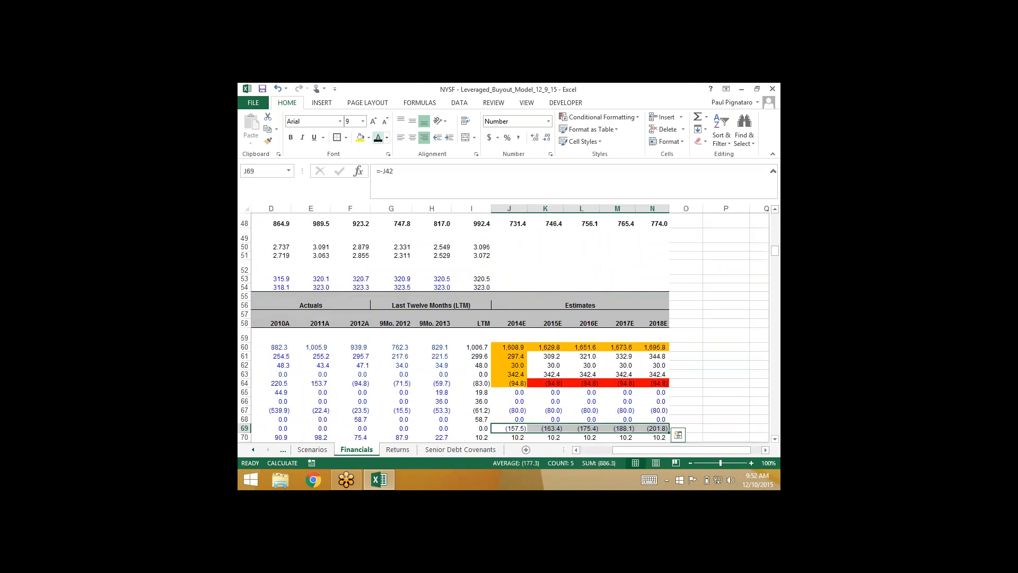
# Inspect the 2014E working capital subtotal formula in J78 of the cash flow statement.
pyautogui.press('Down')
pyautogui.press('Down')
pyautogui.press('Down')
pyautogui.press('Down')
pyautogui.press('Down')
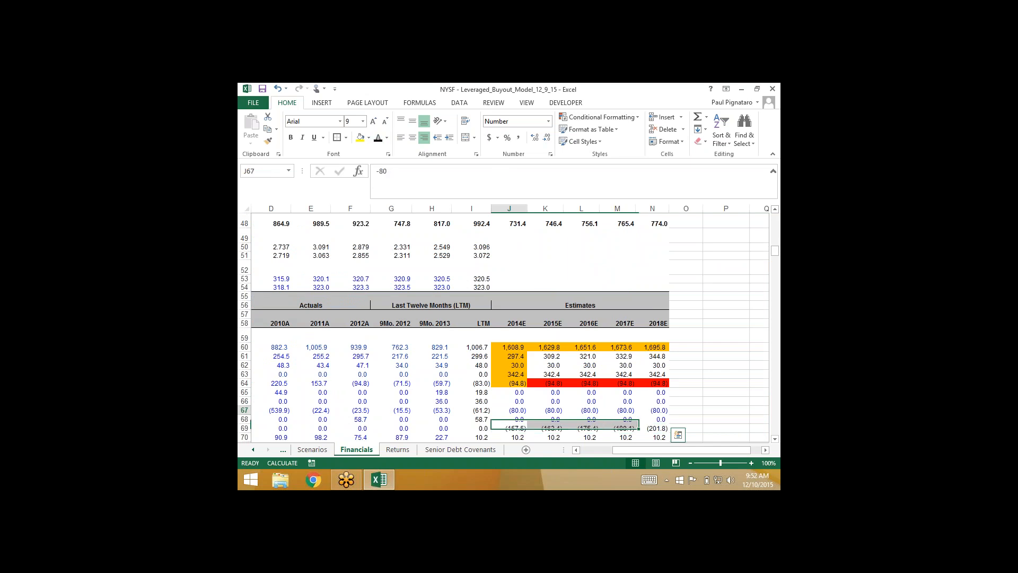
pyautogui.press('Down')
pyautogui.press('Down')
pyautogui.press('Down')
pyautogui.press('Down')
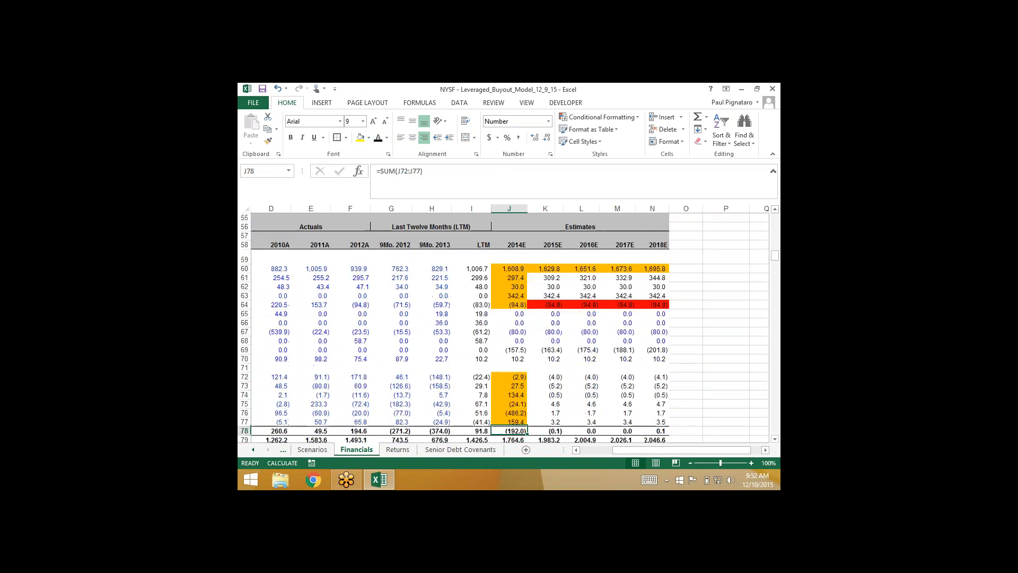
pyautogui.hotkey('alt', '=')
pyautogui.press('Escape')
# Check that the operating cash flow total formulas in J79 through M79 include the PIK Adjustment row.
pyautogui.press('Down')
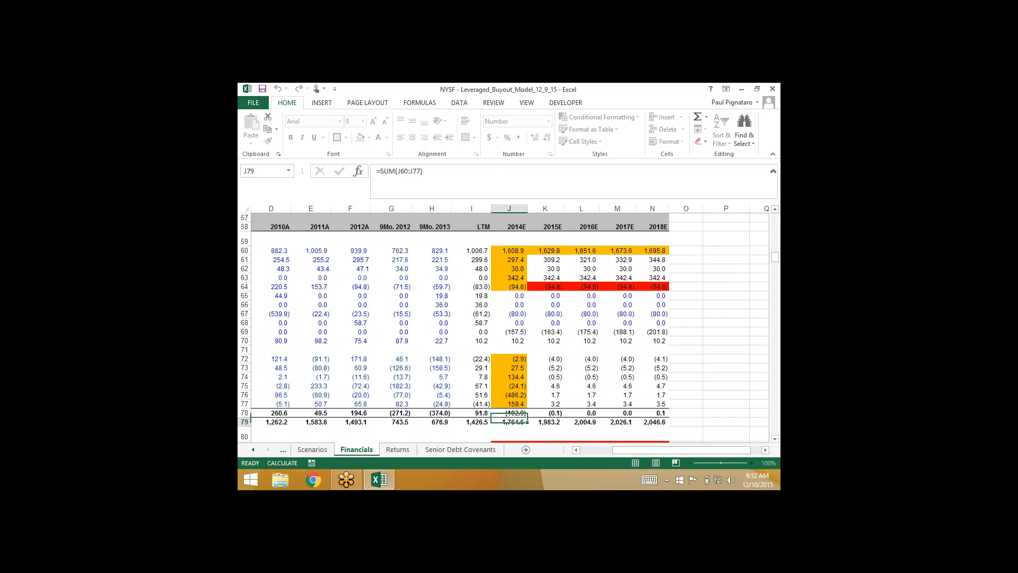
pyautogui.press('F2')
pyautogui.press('Escape')
pyautogui.press('Right')
pyautogui.press('F2')
pyautogui.press('Escape')
pyautogui.press('Right')
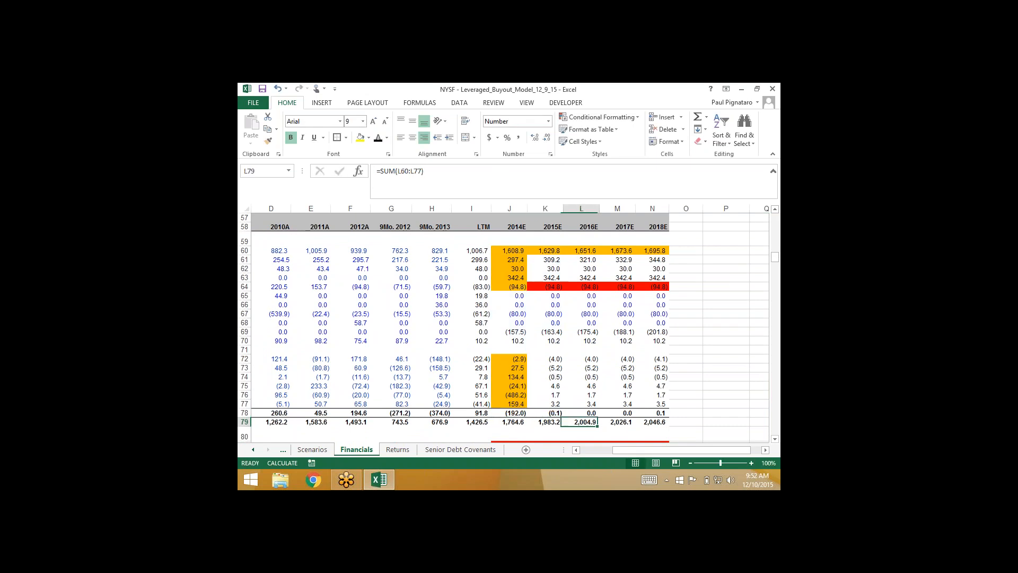
pyautogui.press('F2')
pyautogui.press('Escape')
pyautogui.press('Right')
pyautogui.press('F2')
pyautogui.press('Escape')
# Check the working capital subtotal formulas across the estimate columns in row 78.
pyautogui.press('Left')
pyautogui.press('Left')
pyautogui.press('Up')
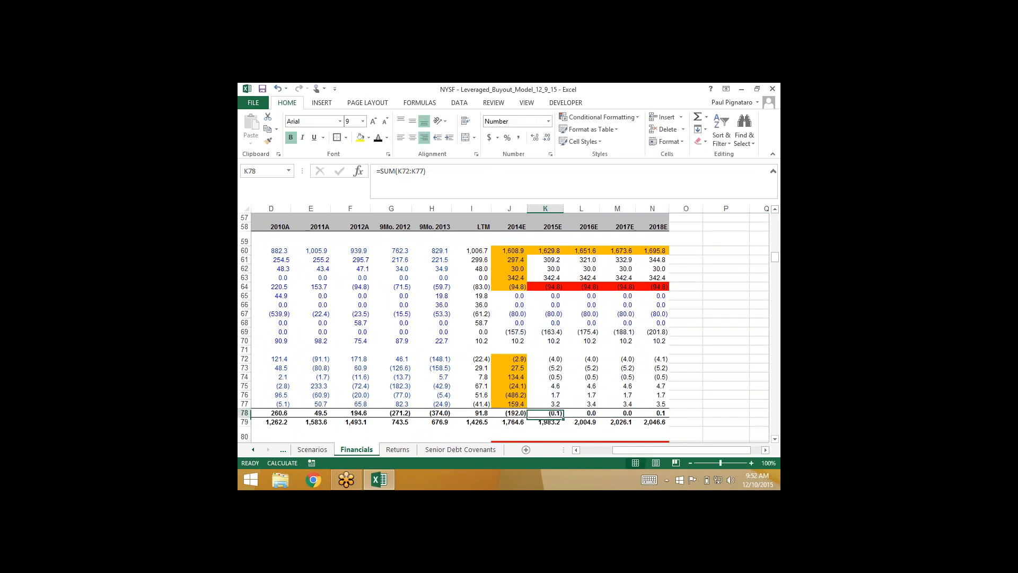
pyautogui.press('Right')
pyautogui.press('Right')
pyautogui.press('Right')
pyautogui.press('Left')
pyautogui.press('Left')
pyautogui.press('Left')
pyautogui.press('Left')
pyautogui.press('Up')
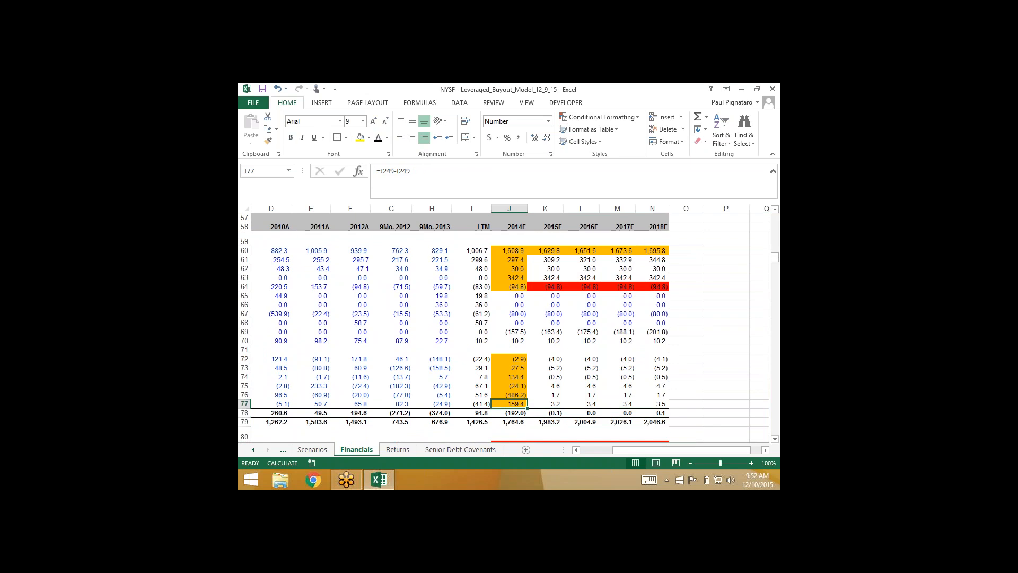
# Review the 2014E operating cash flow line items in column J between rows 64 and 77.
pyautogui.press('Up')
pyautogui.press('Up')
pyautogui.press('Up')
pyautogui.press('Up')
pyautogui.press('Up')
pyautogui.press('Up')
pyautogui.press('Up')
pyautogui.press('Up')
pyautogui.press('Up')
pyautogui.press('Up')
pyautogui.press('Up')
pyautogui.press('Up')
pyautogui.press('Up')
pyautogui.press('Down')
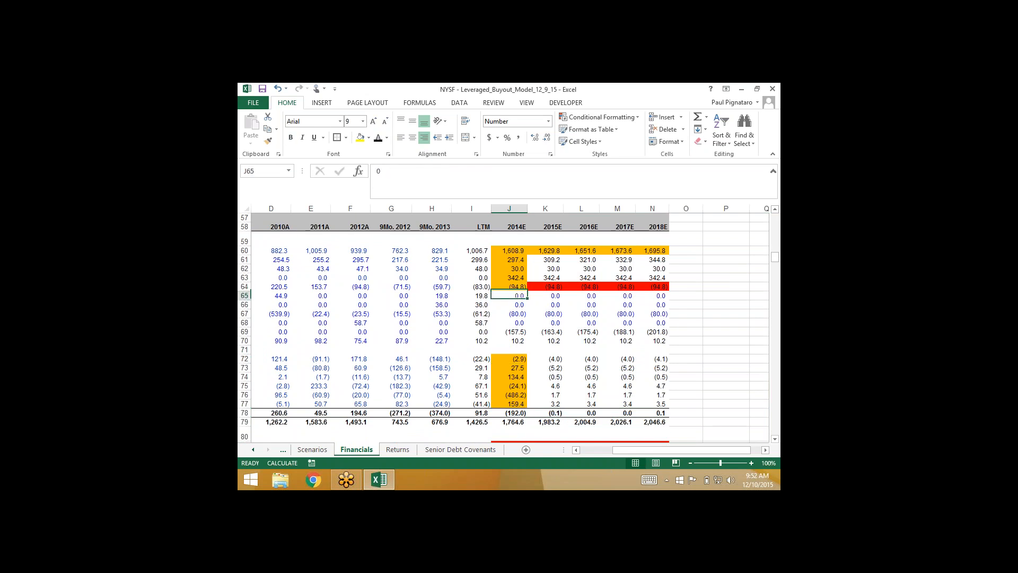
pyautogui.press('Down')
pyautogui.press('Down')
pyautogui.press('Down')
pyautogui.press('Down')
pyautogui.press('Down')
pyautogui.press('Down')
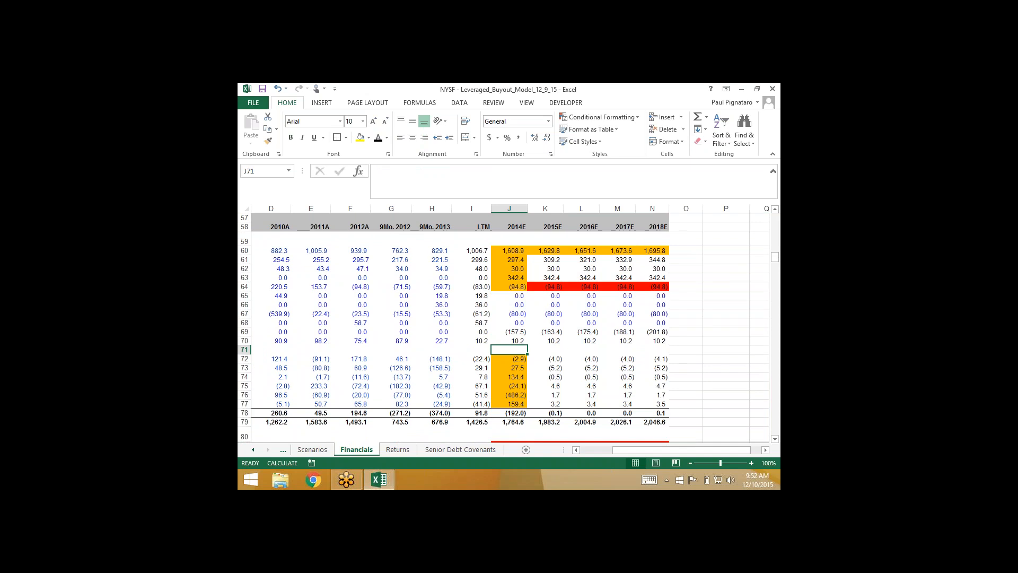
# Look through the financing cash flows and down to the balance sheet's liabilities and shareholder's equity rows.
pyautogui.press('Down')
pyautogui.press('Down')
pyautogui.press('Down')
pyautogui.press('Down')
pyautogui.press('Down')
pyautogui.press('Down')
pyautogui.press('Down')
pyautogui.press('Down')
pyautogui.press('Down')
pyautogui.press('Down')
pyautogui.press('Down')
pyautogui.press('Down')
pyautogui.press('Down')
pyautogui.press('Down')
pyautogui.press('Down')
pyautogui.press('Down')
pyautogui.press('Down')
pyautogui.press('Down')
pyautogui.press('Down')
pyautogui.press('Down')
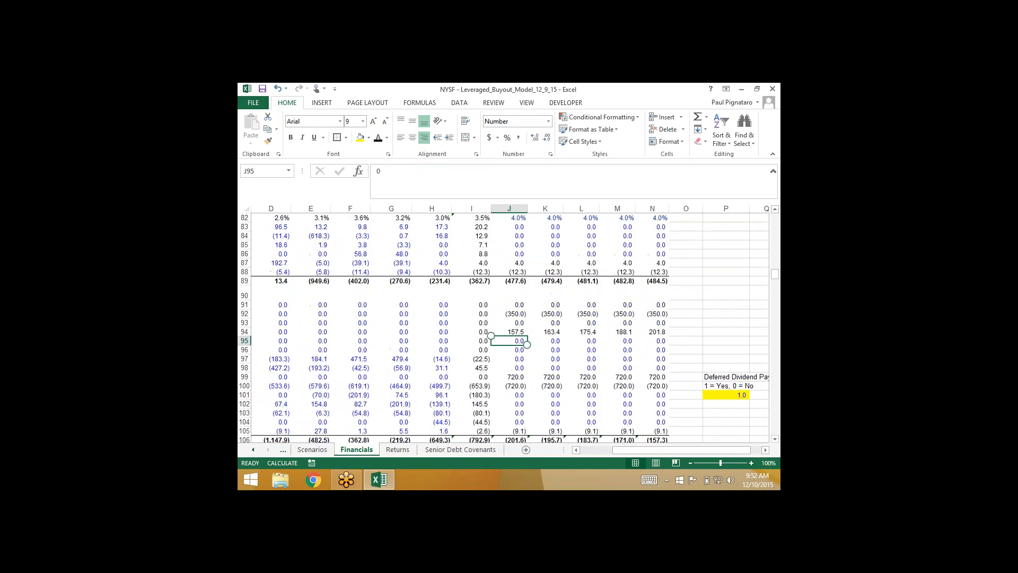
pyautogui.scroll(-20, 509, 326)
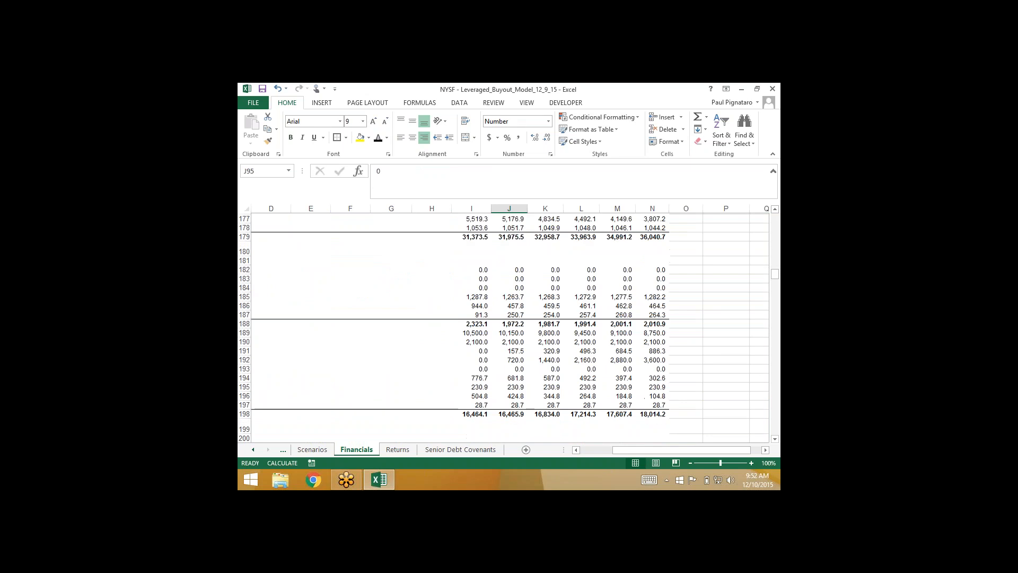
pyautogui.scroll(5, 509, 326)
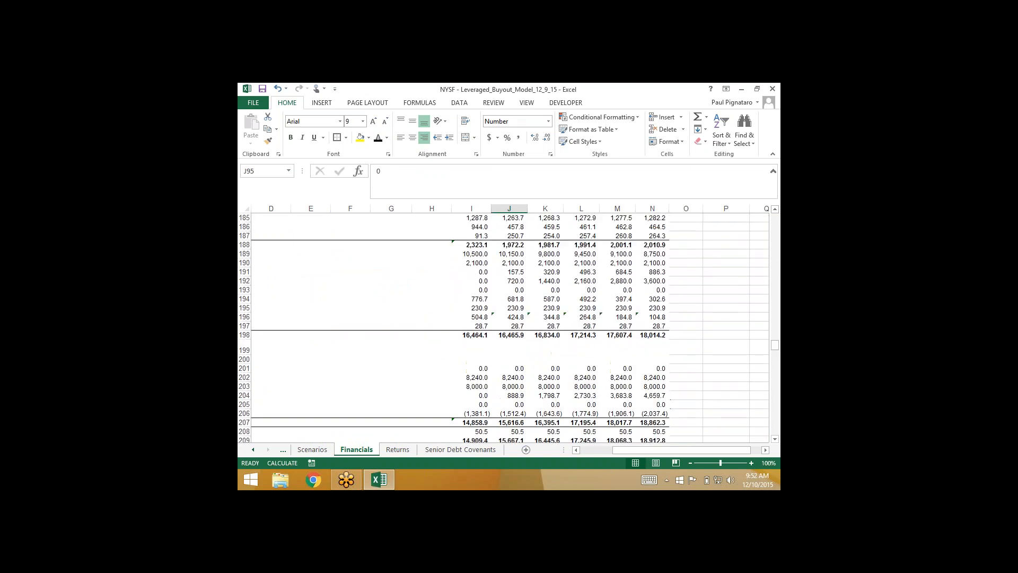
# Examine the retained earnings and accumulated other comprehensive loss rows of shareholder's equity, including the 2014E formula in J206.
pyautogui.click(509, 348)
pyautogui.press('Down')
pyautogui.press('Down')
pyautogui.press('Down')
pyautogui.press('Down')
pyautogui.press('Down')
pyautogui.press('Left')
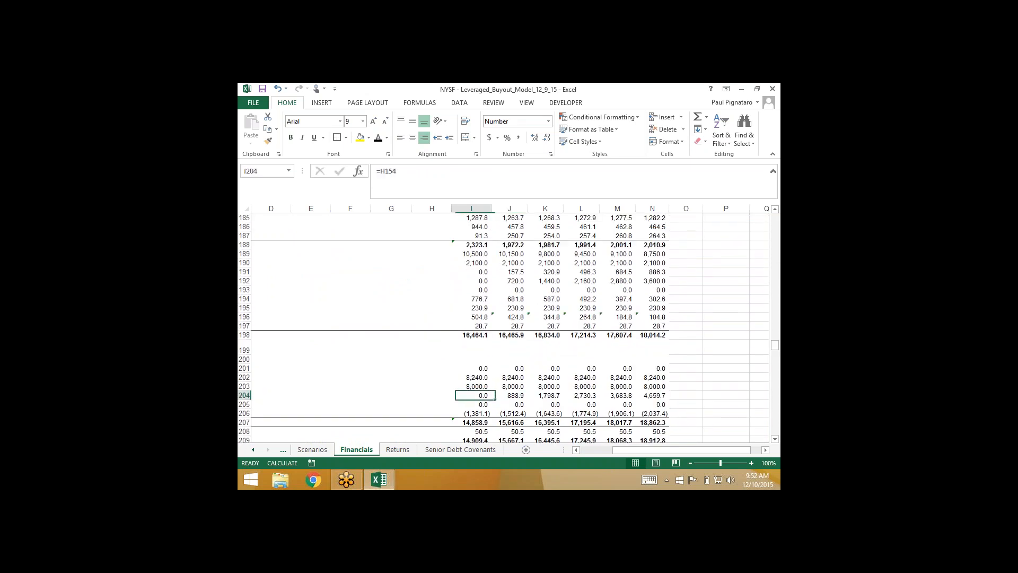
pyautogui.press('Left')
pyautogui.press('Left')
pyautogui.press('Left')
pyautogui.press('Left')
pyautogui.press('Left')
pyautogui.press('Left')
pyautogui.press('Left')
pyautogui.press('Left')
pyautogui.press('Down')
pyautogui.press('Down')
pyautogui.press('Right')
pyautogui.press('Right')
pyautogui.press('Right')
pyautogui.press('Right')
pyautogui.press('Right')
pyautogui.press('Right')
pyautogui.press('Right')
pyautogui.press('Right')
pyautogui.press('Right')
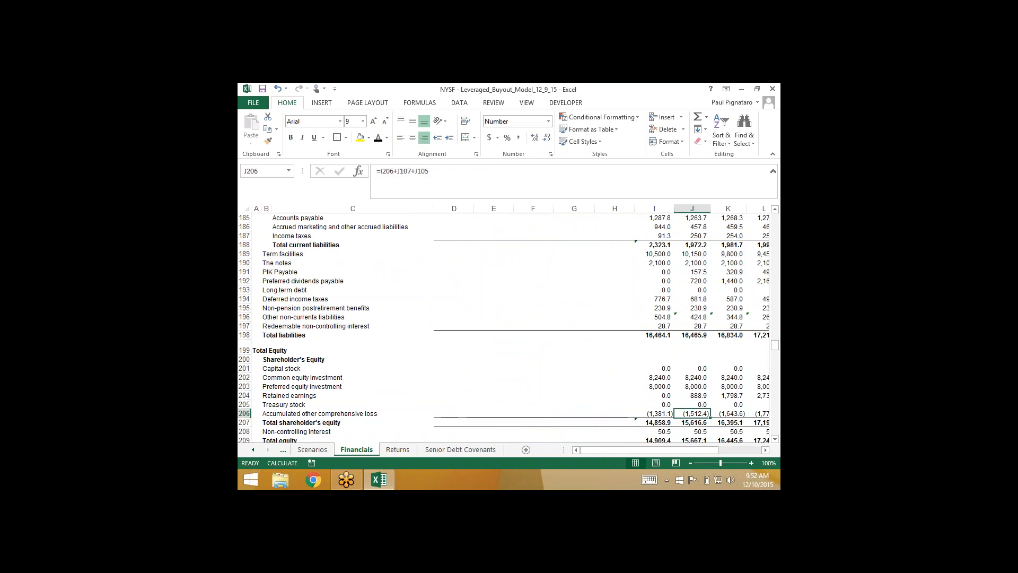
# Add the 2014E operating PIK Adjustment (J69) to the accumulated other comprehensive loss formula in J206, making it =I206+J107+J105+J69.
pyautogui.click(426, 176)
pyautogui.write('+')
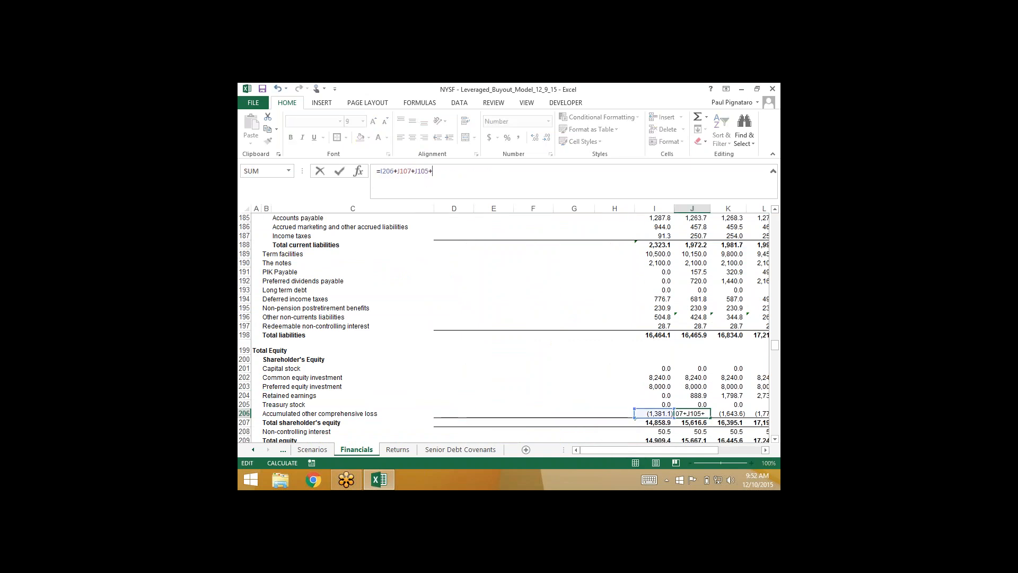
pyautogui.scroll(20, 506, 326)
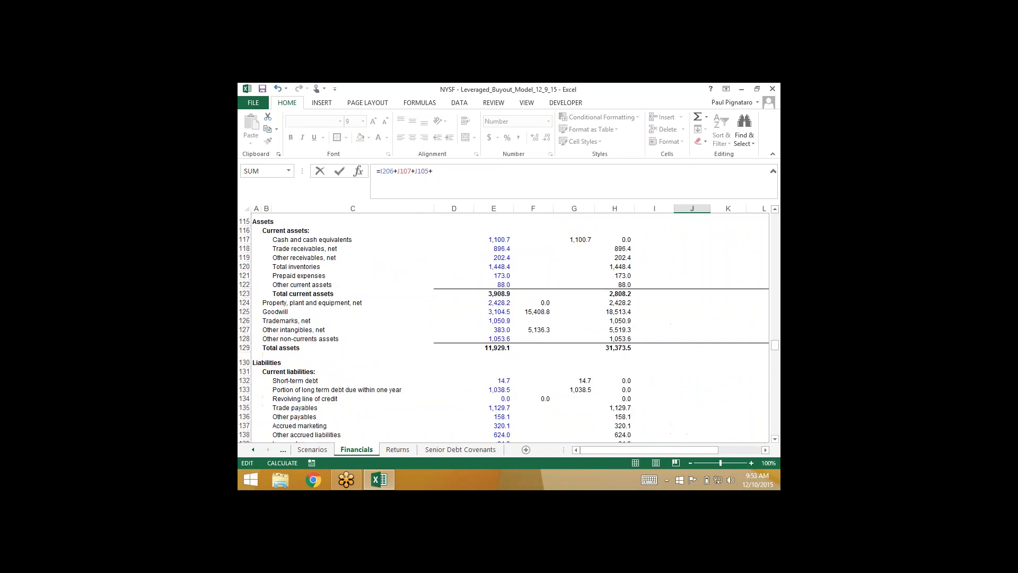
pyautogui.scroll(1, 506, 326)
pyautogui.click(692, 267)
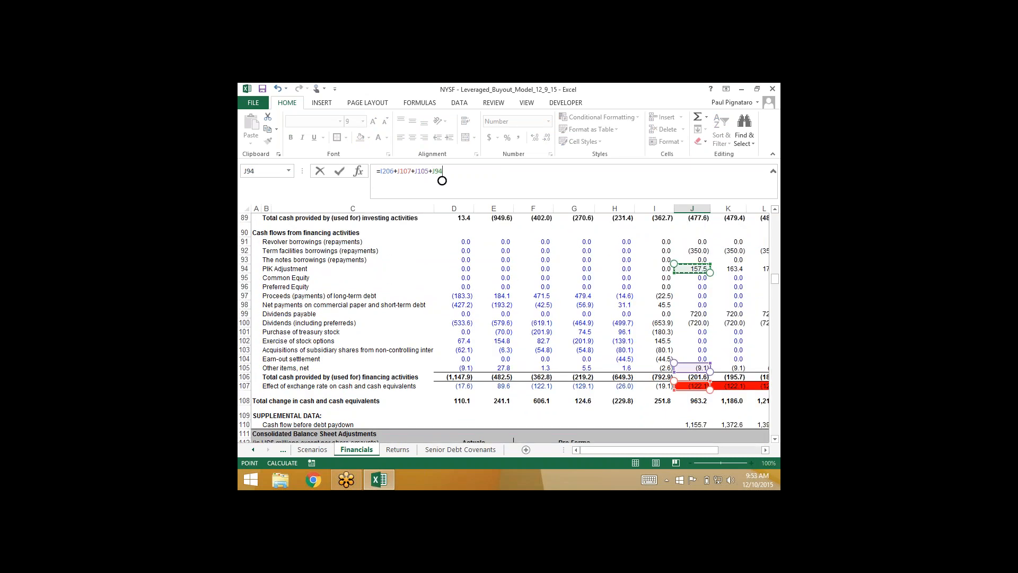
pyautogui.scroll(3, 506, 326)
pyautogui.scroll(3, 440, 177)
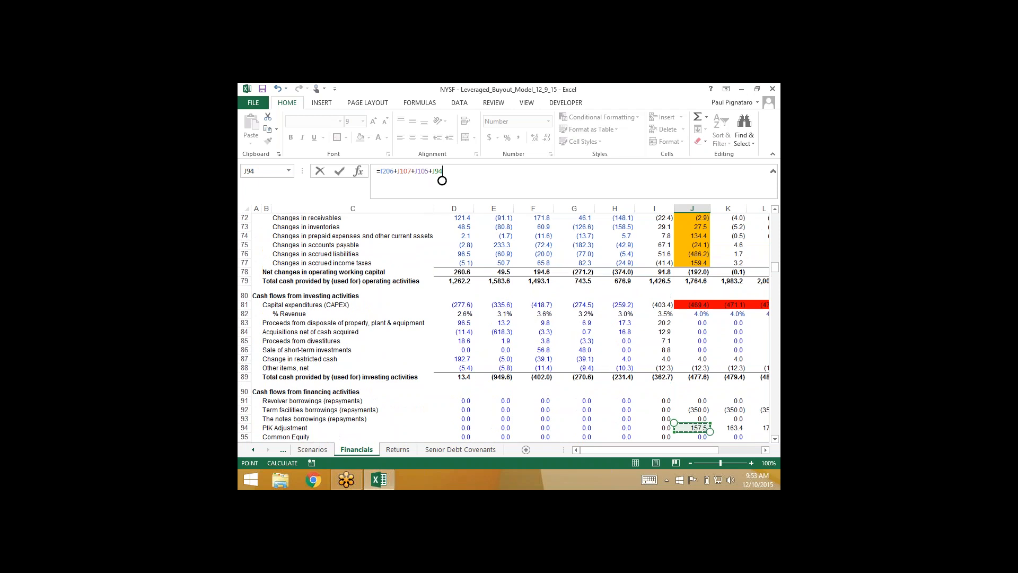
pyautogui.scroll(2, 440, 177)
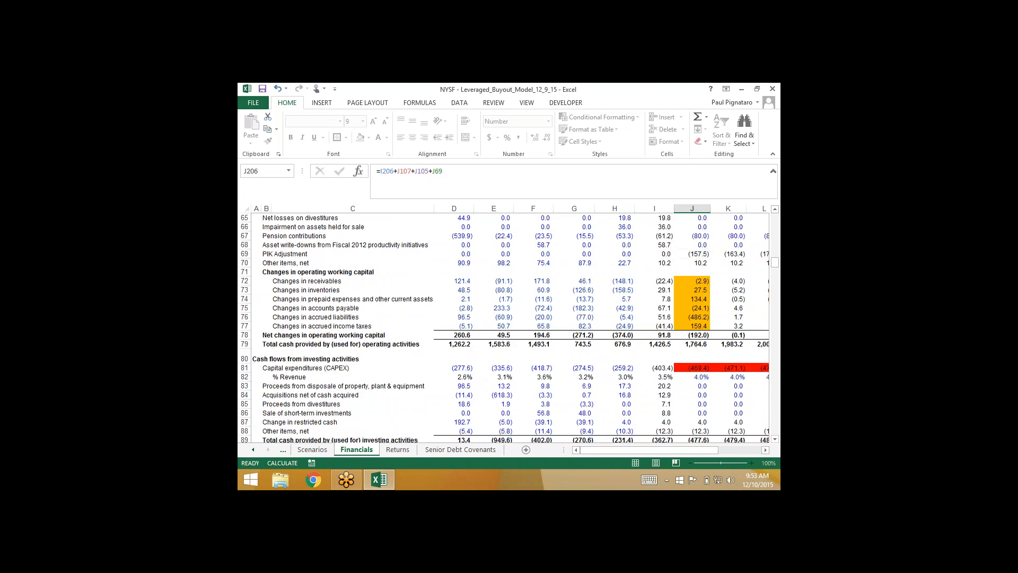
pyautogui.press('Return')
# Fill the revised accumulated other comprehensive loss formula from J206 across the remaining estimate years through N206.
pyautogui.press('Up')
pyautogui.hotkey('shift', 'Right')
pyautogui.hotkey('shift', 'Right')
pyautogui.hotkey('shift', 'Right')
pyautogui.hotkey('shift', 'Right')
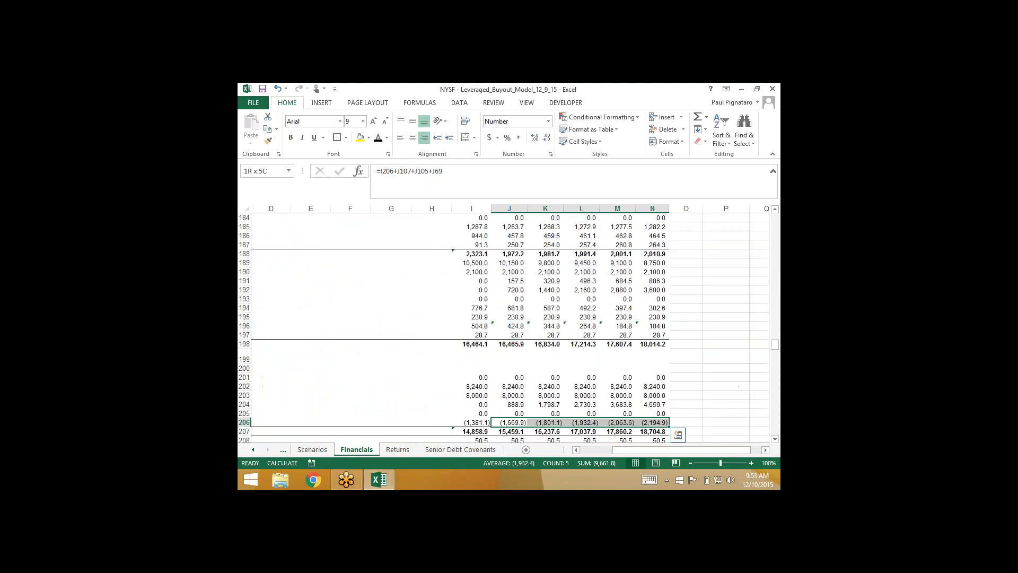
pyautogui.hotkey('ctrl', 'r')
# Check the balance sheet match row 212 and the ending cash formula in J288 of the debt schedule.
pyautogui.scroll(-4, 502, 326)
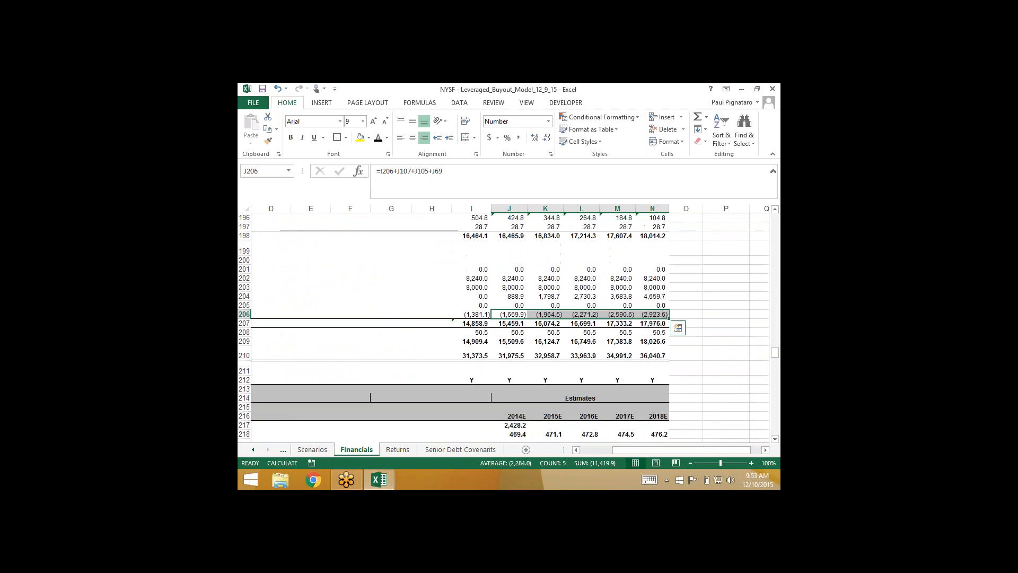
pyautogui.scroll(-20, 503, 327)
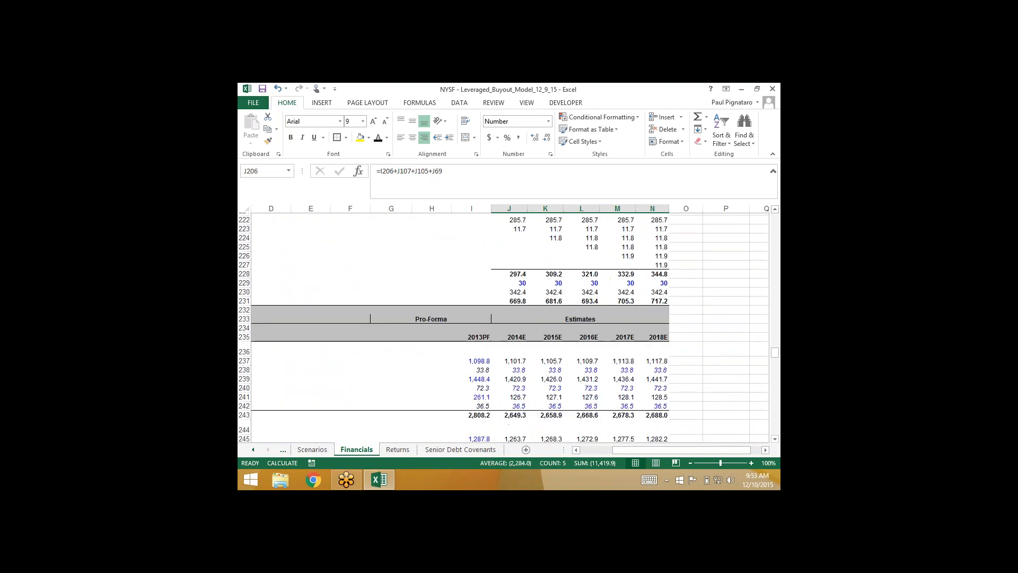
pyautogui.scroll(-1, 503, 326)
pyautogui.scroll(1, 503, 327)
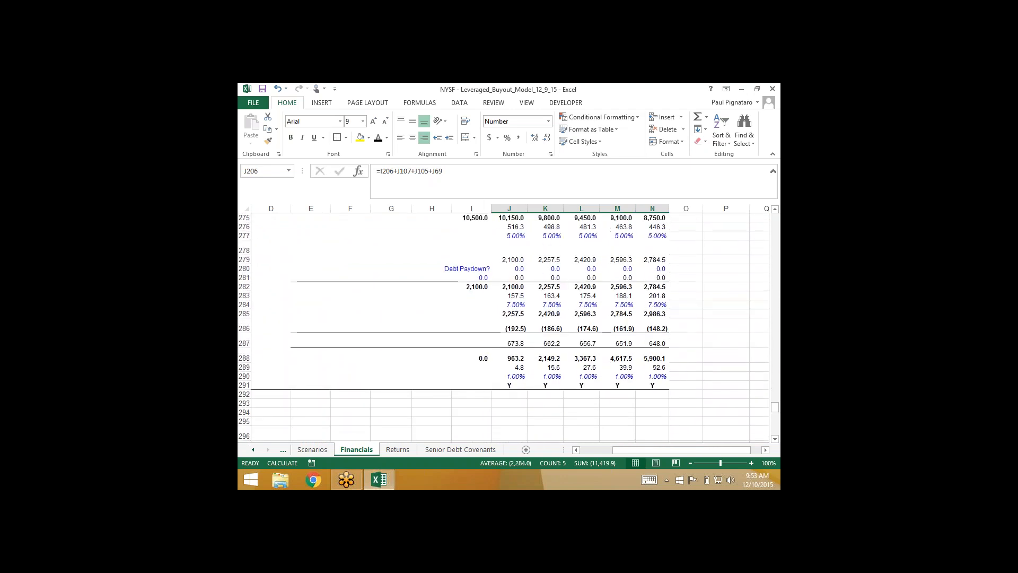
pyautogui.click(509, 367)
pyautogui.press('Up')
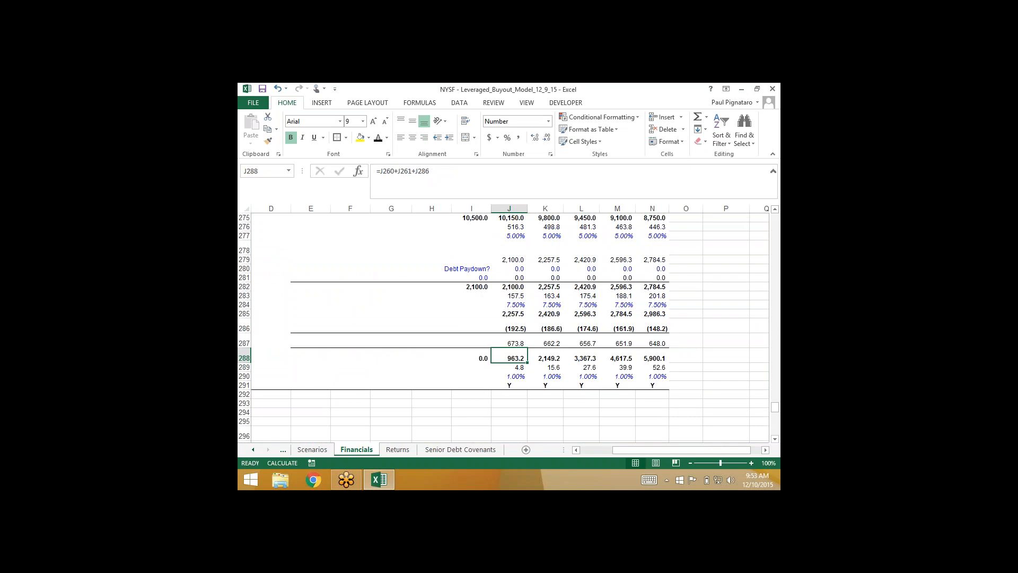
# Review the 2018E less PIK formula in K12 of the Returns sheet along with the row 16 equity return, IRR and multiple.
pyautogui.hotkey('ctrl', 'pagedown')
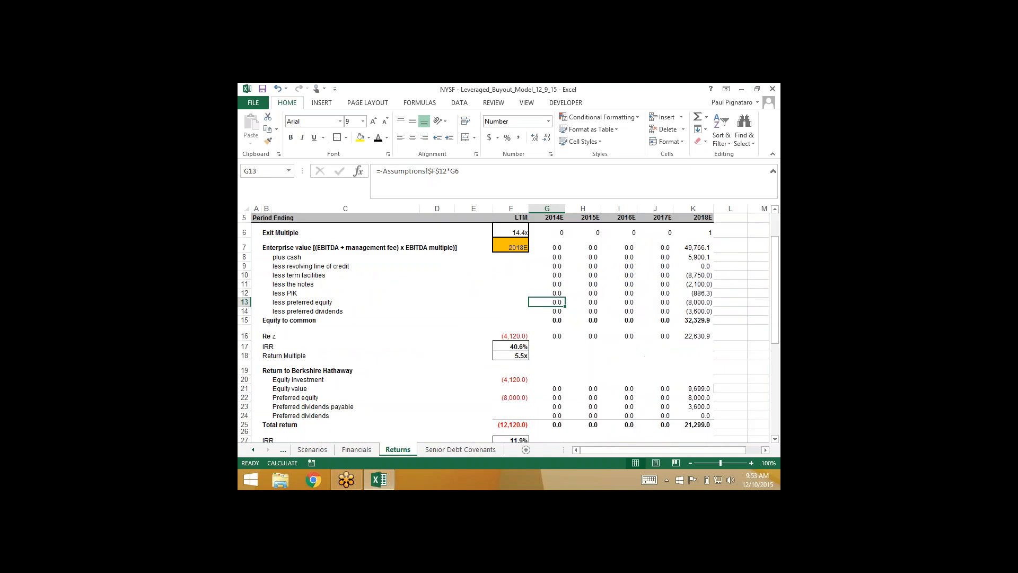
pyautogui.press('Right')
pyautogui.press('Right')
pyautogui.press('Right')
pyautogui.press('Up')
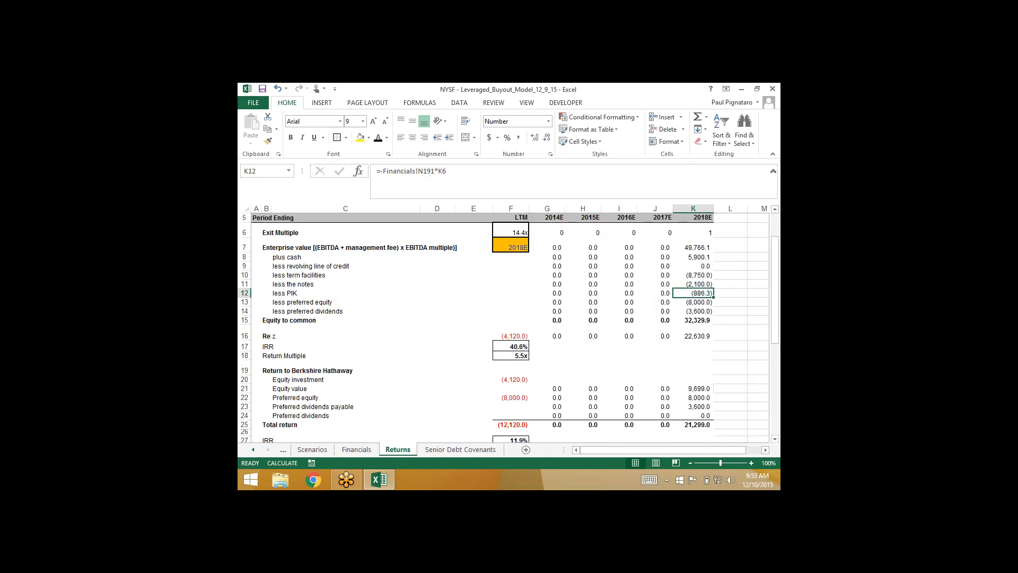
pyautogui.press('Down')
pyautogui.press('Down')
pyautogui.press('Down')
pyautogui.press('Down')
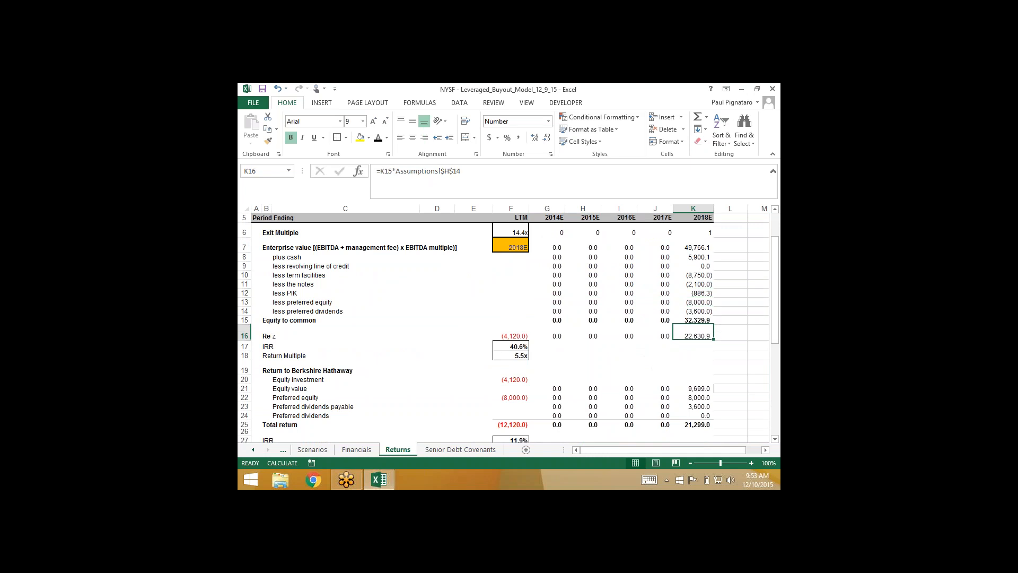
pyautogui.press('Left')
pyautogui.press('Left')
pyautogui.press('Left')
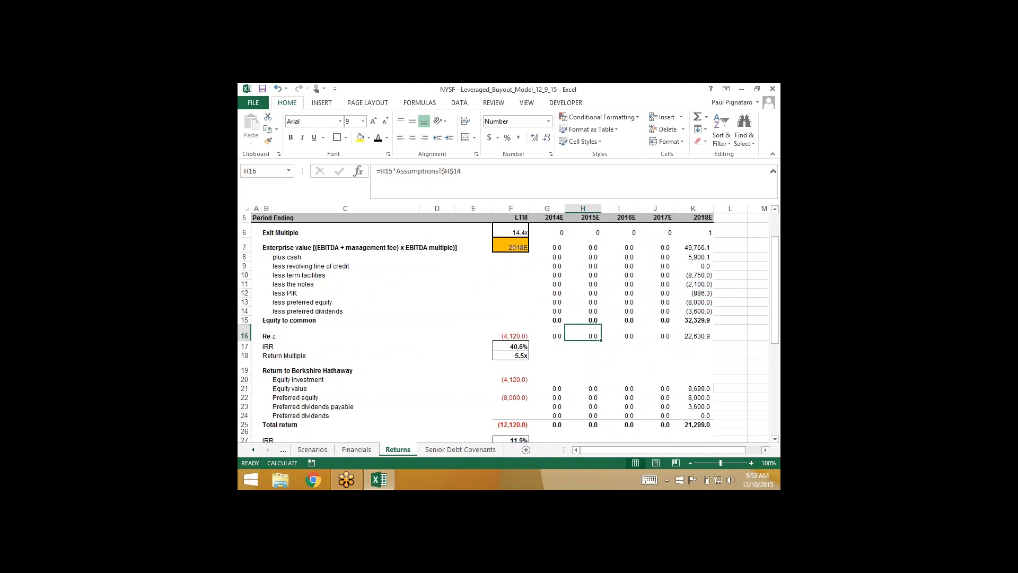
pyautogui.press('Left')
pyautogui.press('Right')
# Set the PIK Tax Deductible switch in P41 of the Financials sheet to 1.
pyautogui.hotkey('ctrl', 'pageup')
pyautogui.scroll(20, 503, 326)
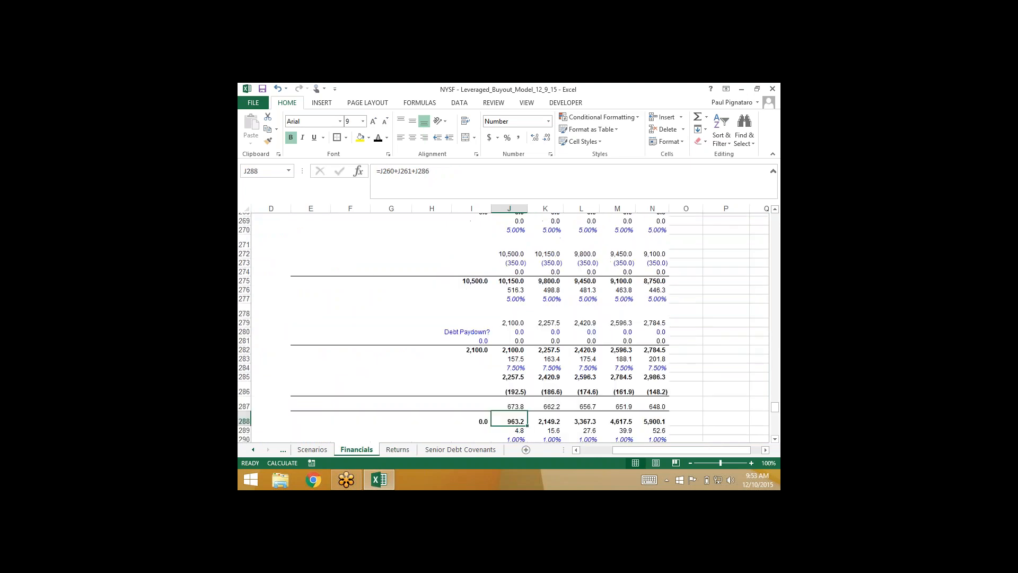
pyautogui.scroll(16, 503, 327)
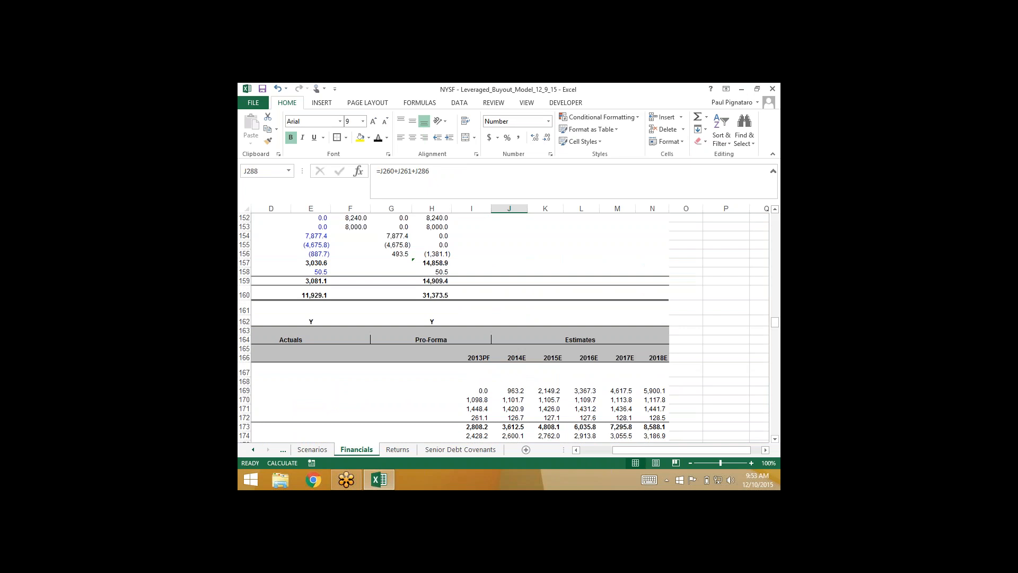
pyautogui.scroll(13, 502, 327)
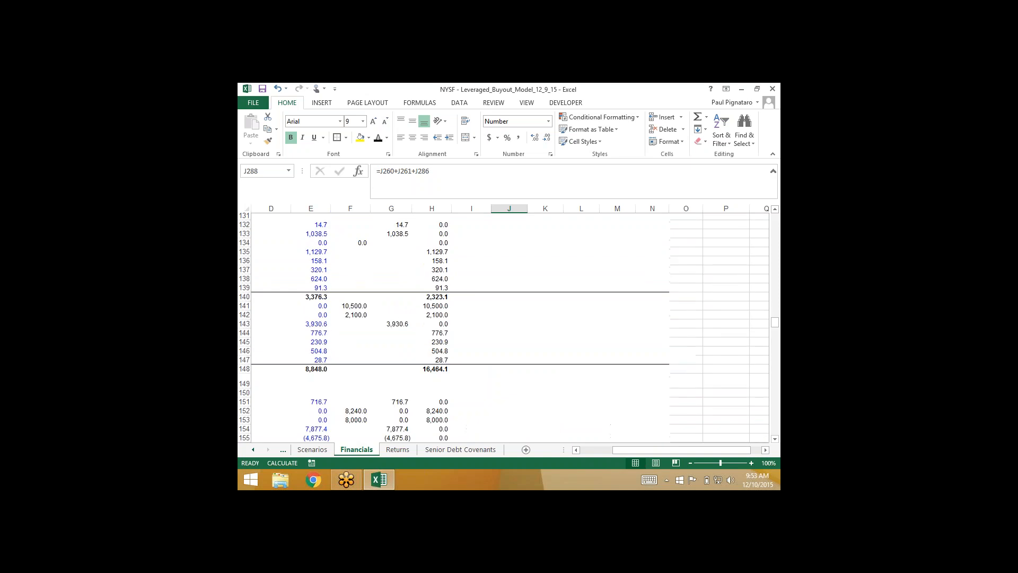
pyautogui.scroll(-14, 502, 326)
pyautogui.scroll(-3, 503, 327)
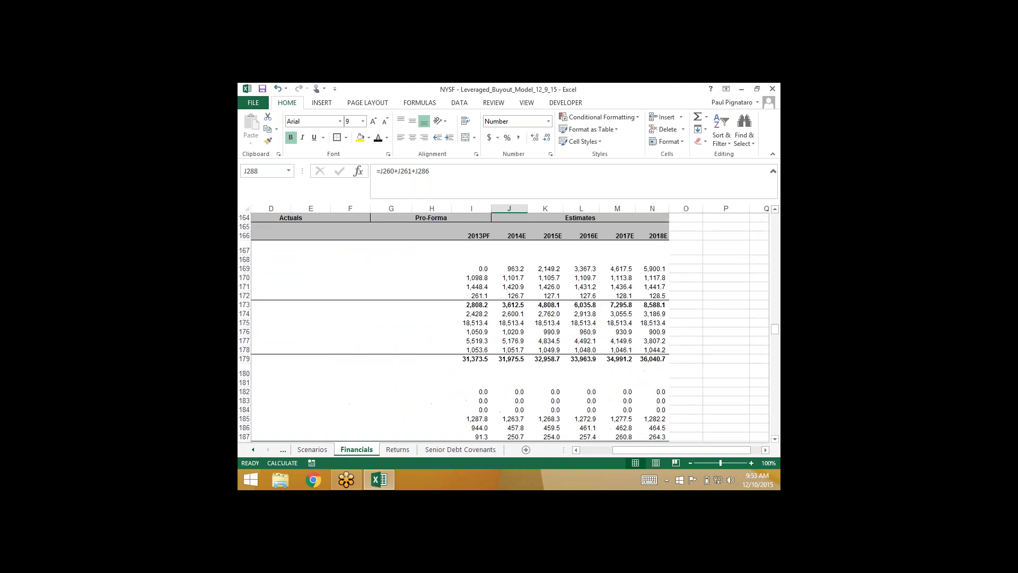
pyautogui.scroll(20, 502, 327)
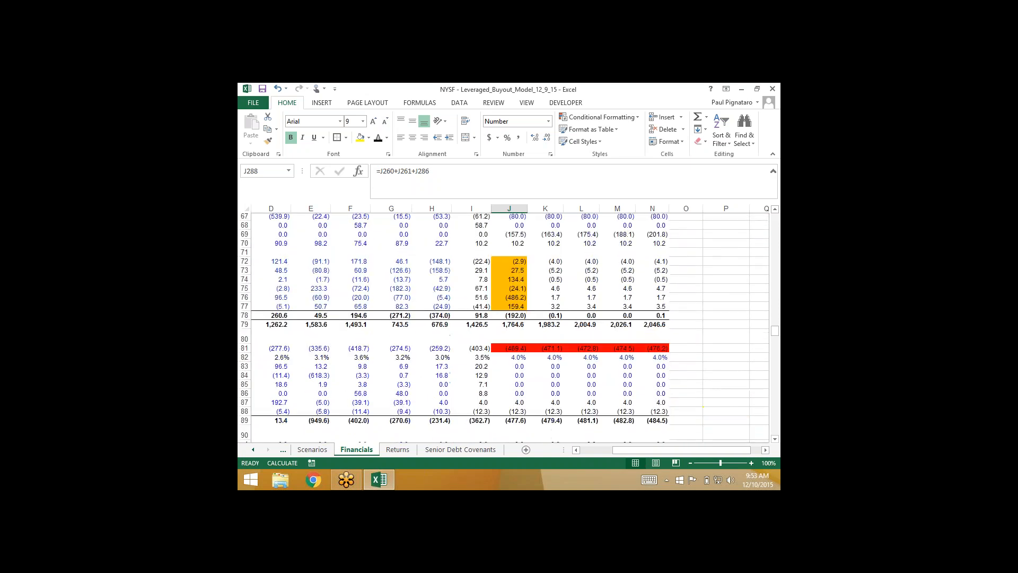
pyautogui.scroll(8, 503, 326)
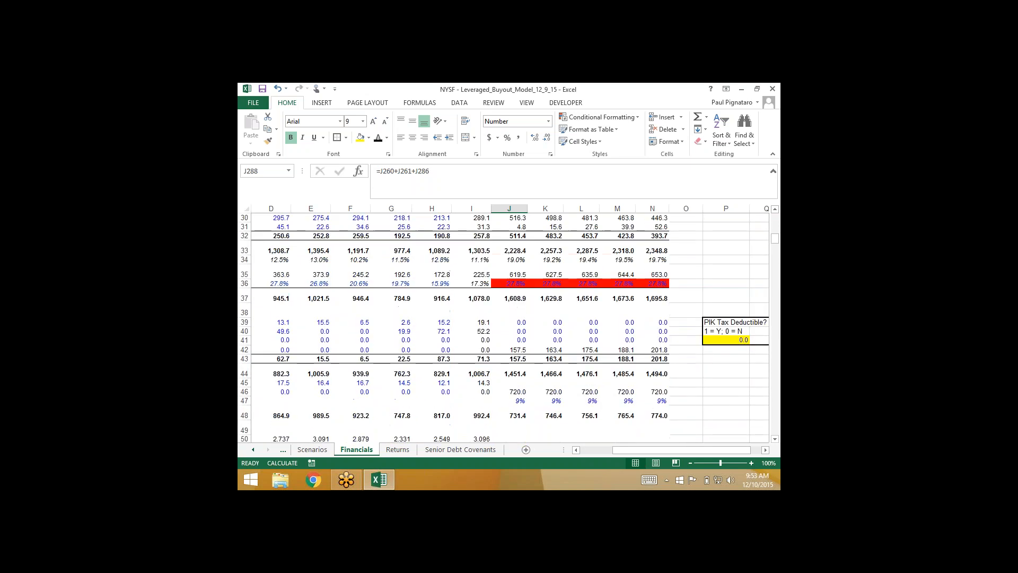
pyautogui.click(726, 340)
pyautogui.write('1')
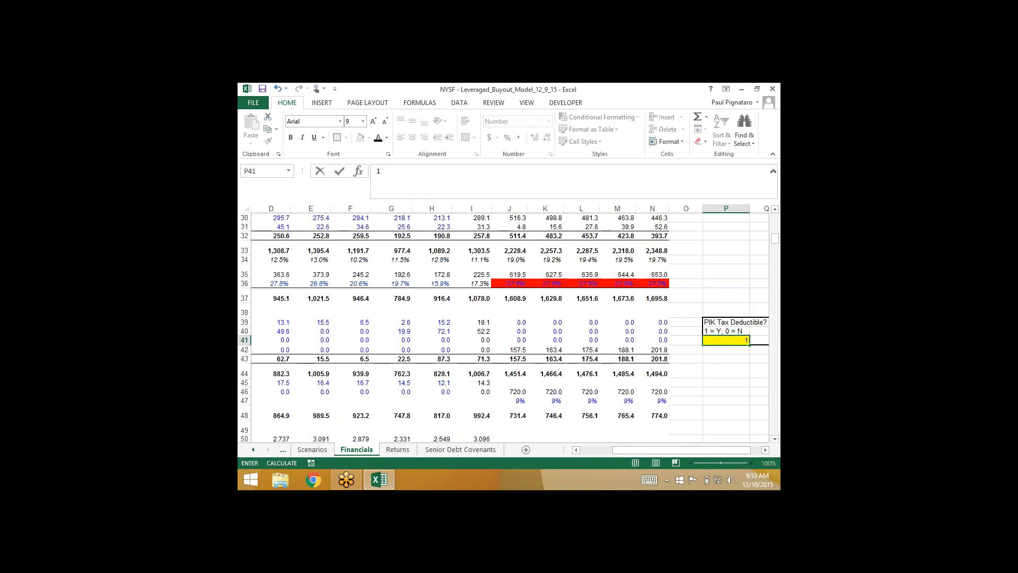
pyautogui.hotkey('ctrl', 'Return')
# Check net income in J60, both PIK Adjustment rows in J69 and J94, and the balance sheet match row.
pyautogui.scroll(-6, 503, 326)
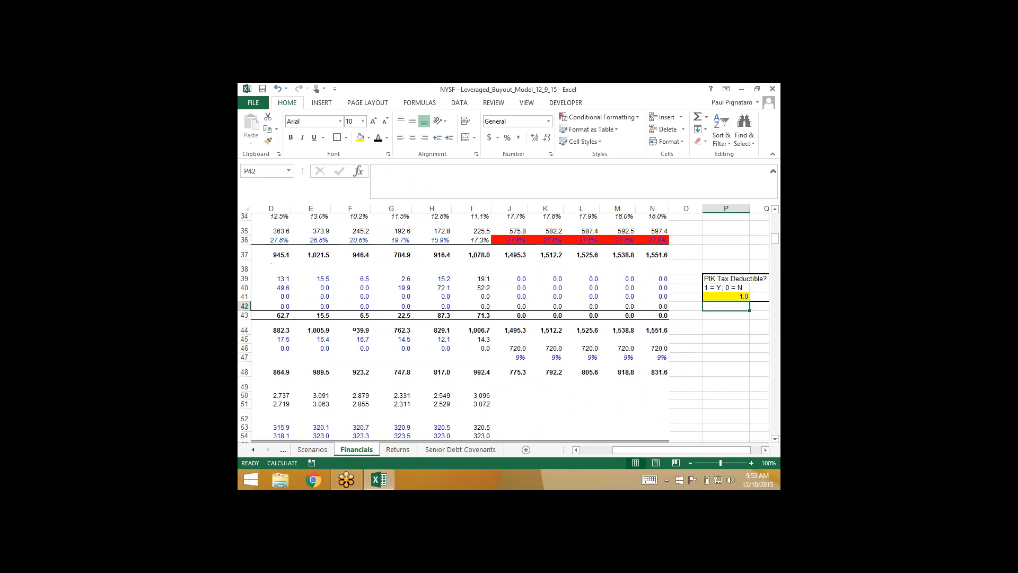
pyautogui.click(509, 332)
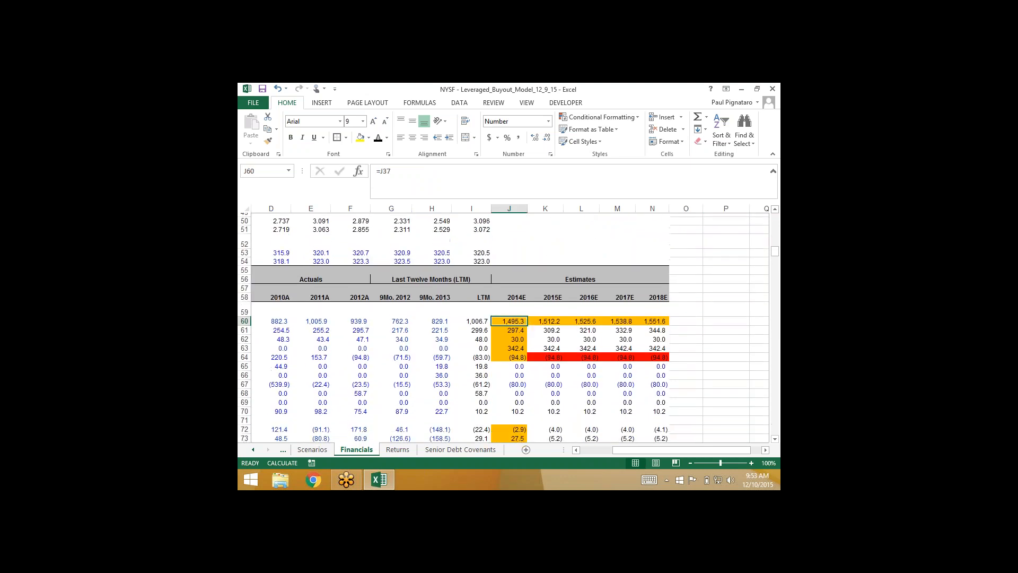
pyautogui.scroll(10, 504, 326)
pyautogui.scroll(-10, 503, 326)
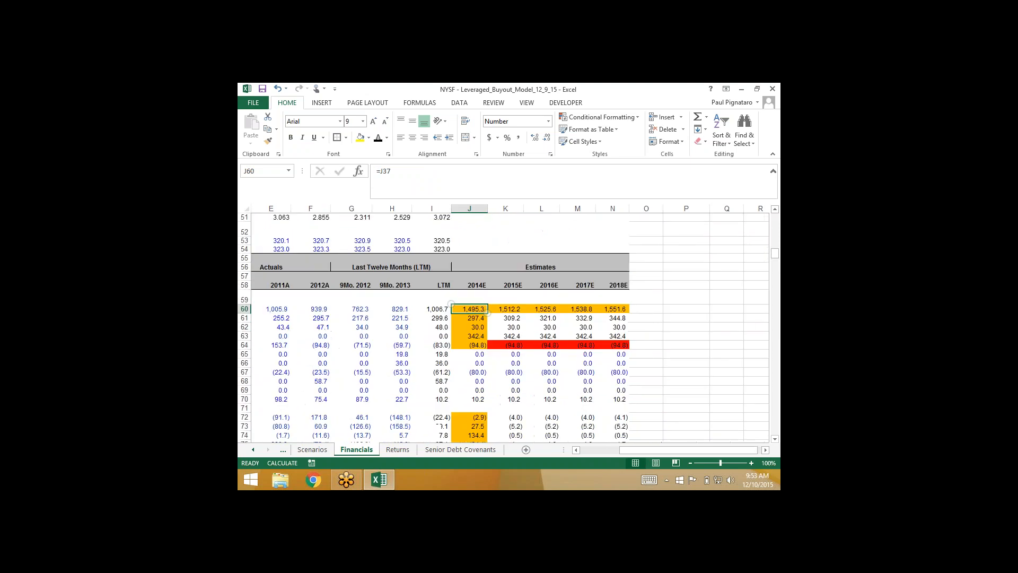
pyautogui.click(470, 385)
pyautogui.scroll(-10, 504, 327)
pyautogui.scroll(-3, 503, 326)
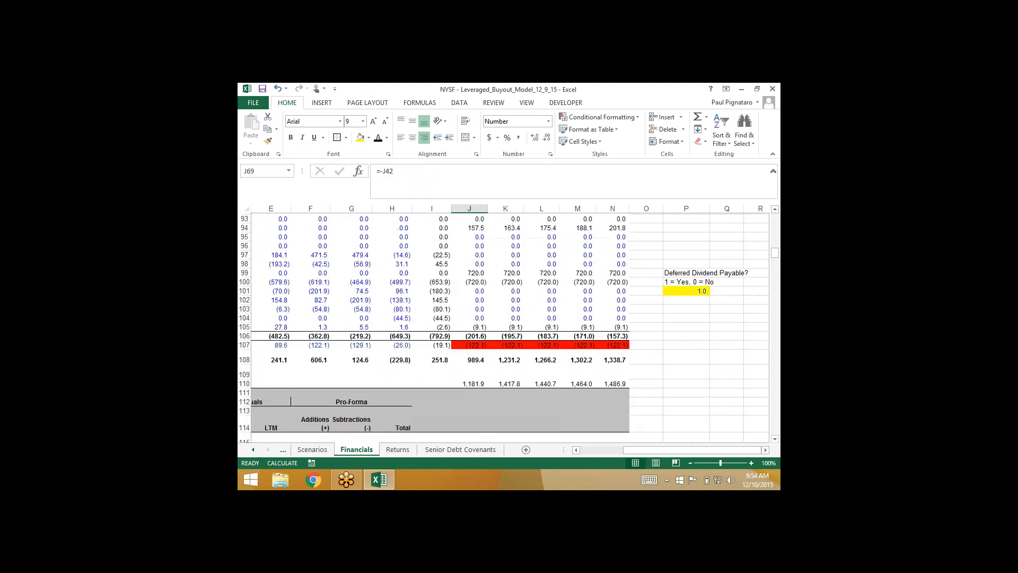
pyautogui.scroll(2, 504, 326)
pyautogui.click(469, 269)
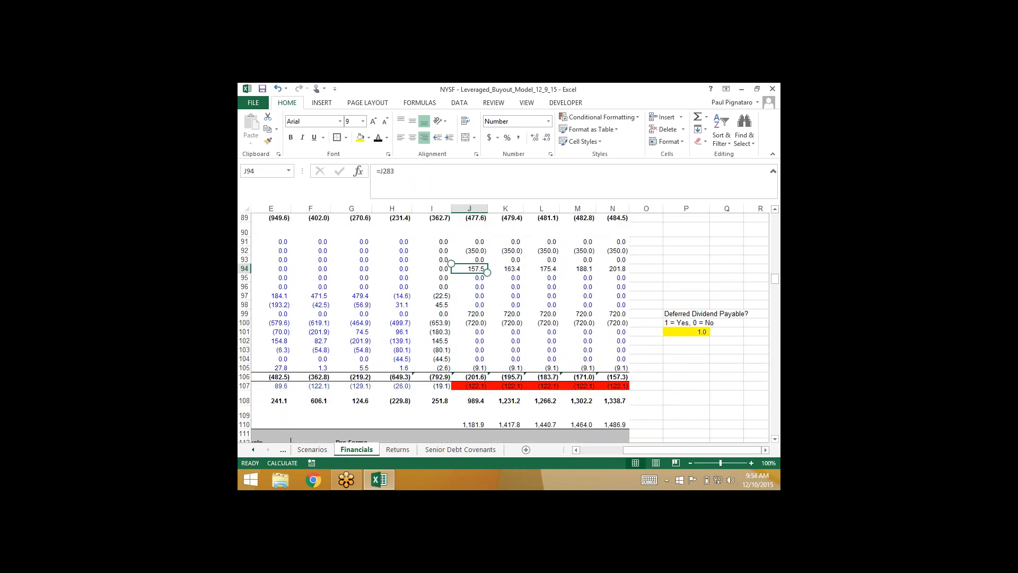
pyautogui.scroll(-20, 504, 326)
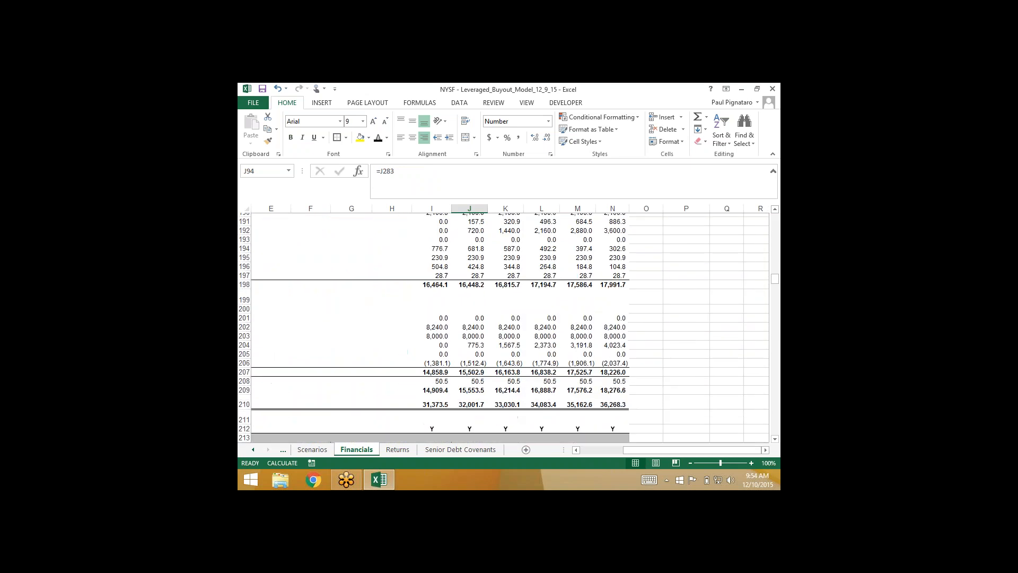
# Review the row 16 equity return, IRR and return multiple on the Returns sheet with PIK interest tax deductible.
pyautogui.click(397, 449)
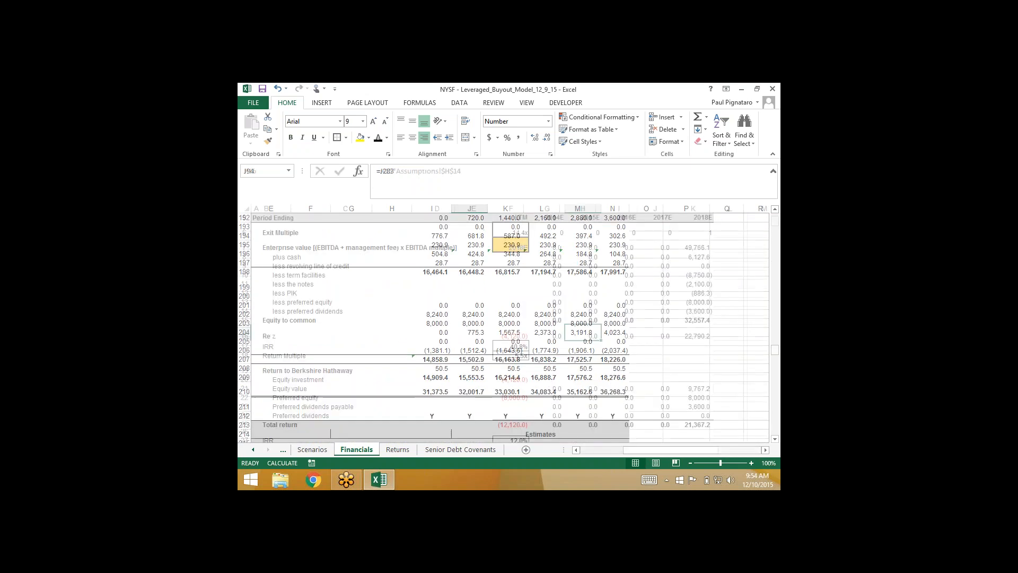
pyautogui.click(548, 332)
pyautogui.press('Right')
pyautogui.press('Right')
pyautogui.press('Right')
pyautogui.press('Right')
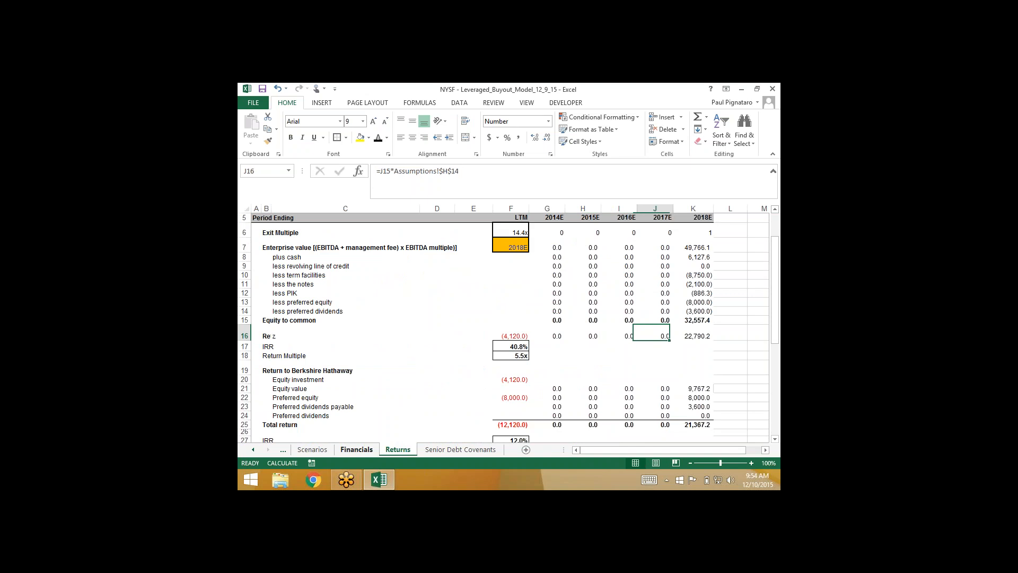
pyautogui.press('Right')
pyautogui.press('Left')
pyautogui.press('Left')
pyautogui.press('Left')
pyautogui.press('Left')
pyautogui.press('Left')
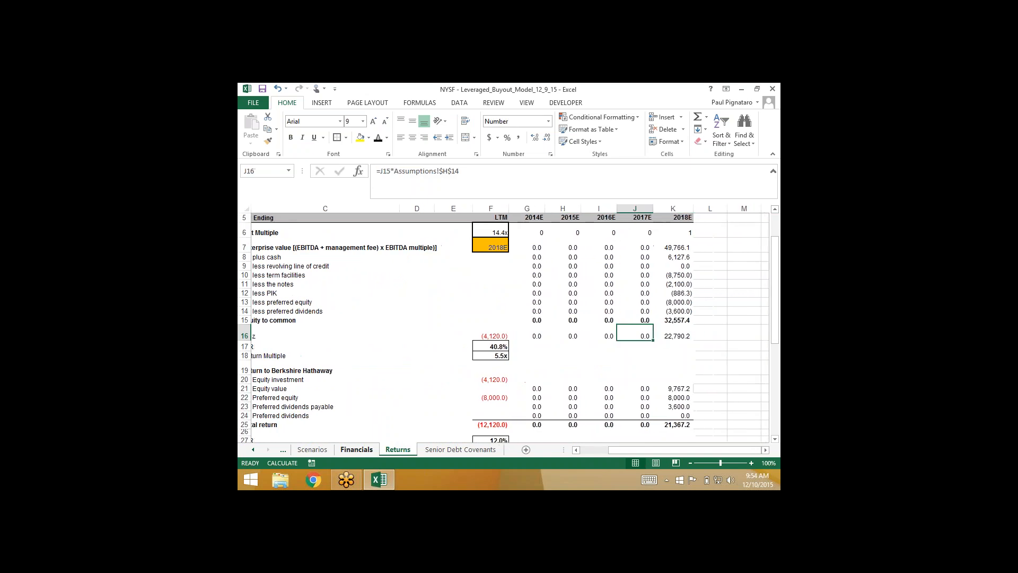
# Review the Return to Berkshire Hathaway section and its IRR on the Returns sheet.
pyautogui.press('Home')
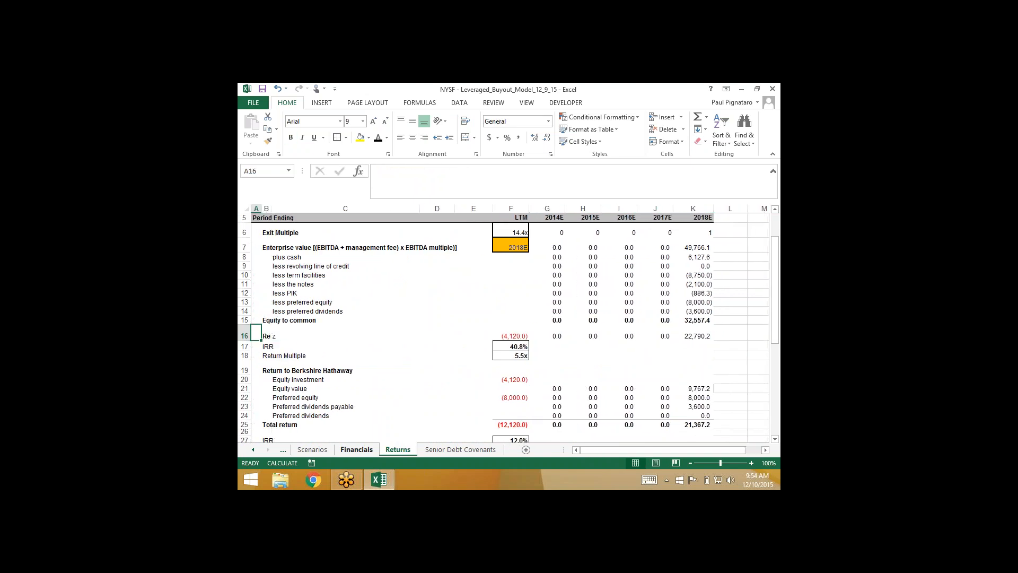
pyautogui.press('Down')
pyautogui.press('Down')
pyautogui.press('Down')
pyautogui.press('Down')
pyautogui.press('Down')
pyautogui.press('Down')
pyautogui.press('Down')
pyautogui.press('Down')
pyautogui.press('Down')
pyautogui.press('Down')
pyautogui.press('Down')
pyautogui.press('Down')
pyautogui.press('Down')
pyautogui.press('Down')
pyautogui.press('Down')
pyautogui.press('Down')
pyautogui.press('Down')
pyautogui.press('Down')
pyautogui.press('Down')
pyautogui.press('Down')
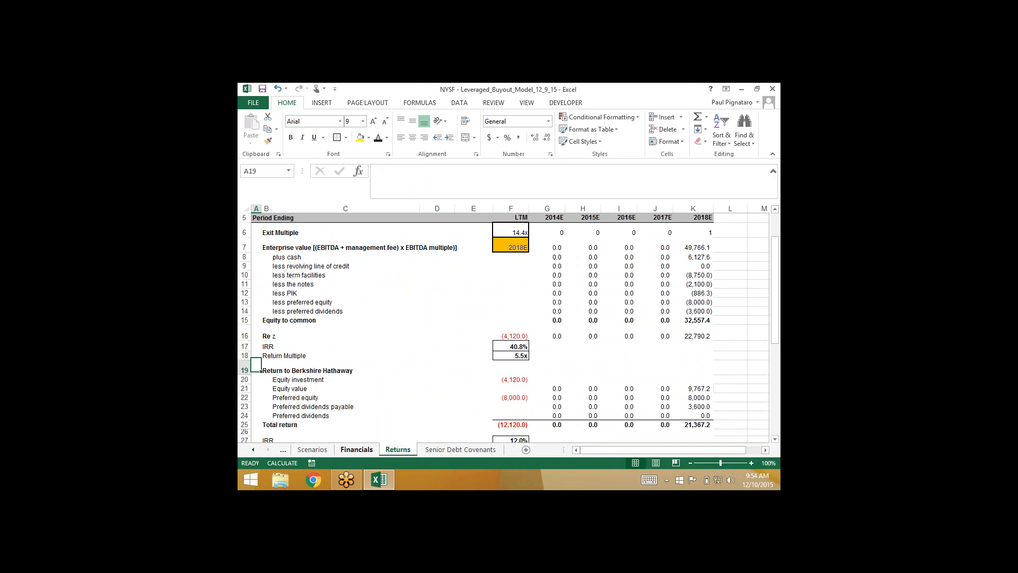